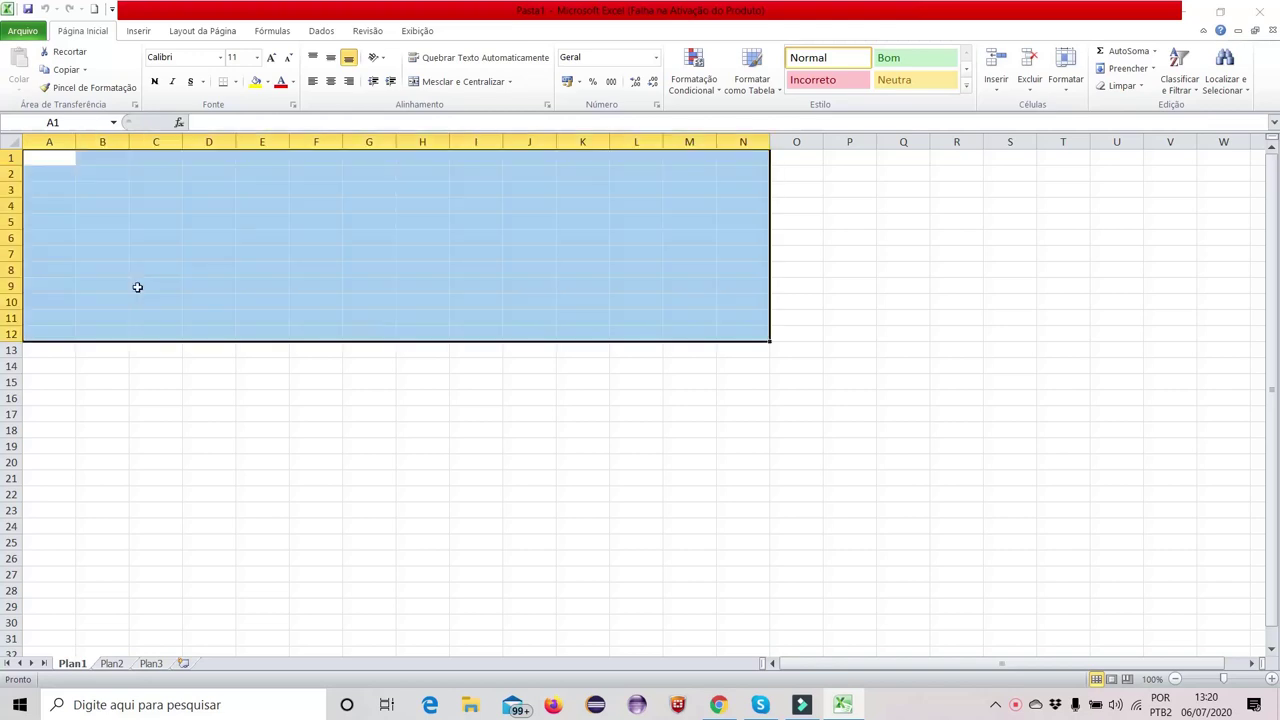
Enter the text Item in cell A2 of sheet Plan1
{"action": "left_click", "coordinate": [73, 177]}
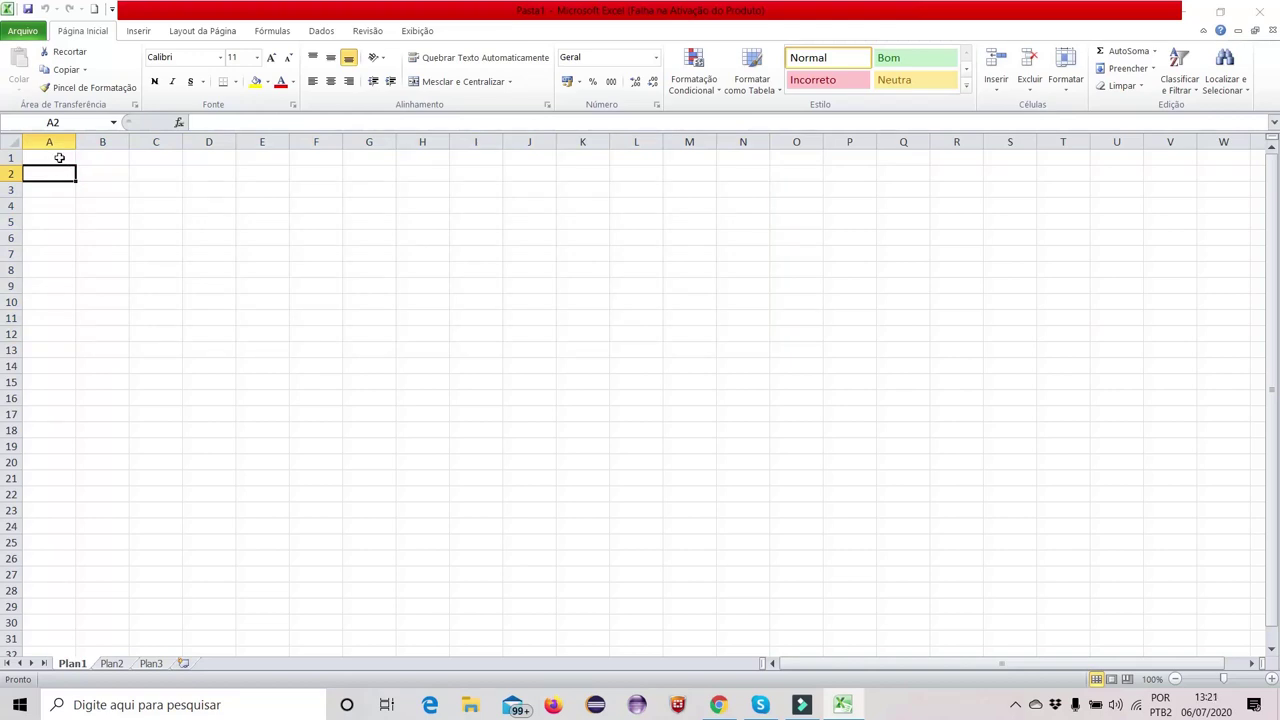
{"action": "left_click", "coordinate": [60, 158]}
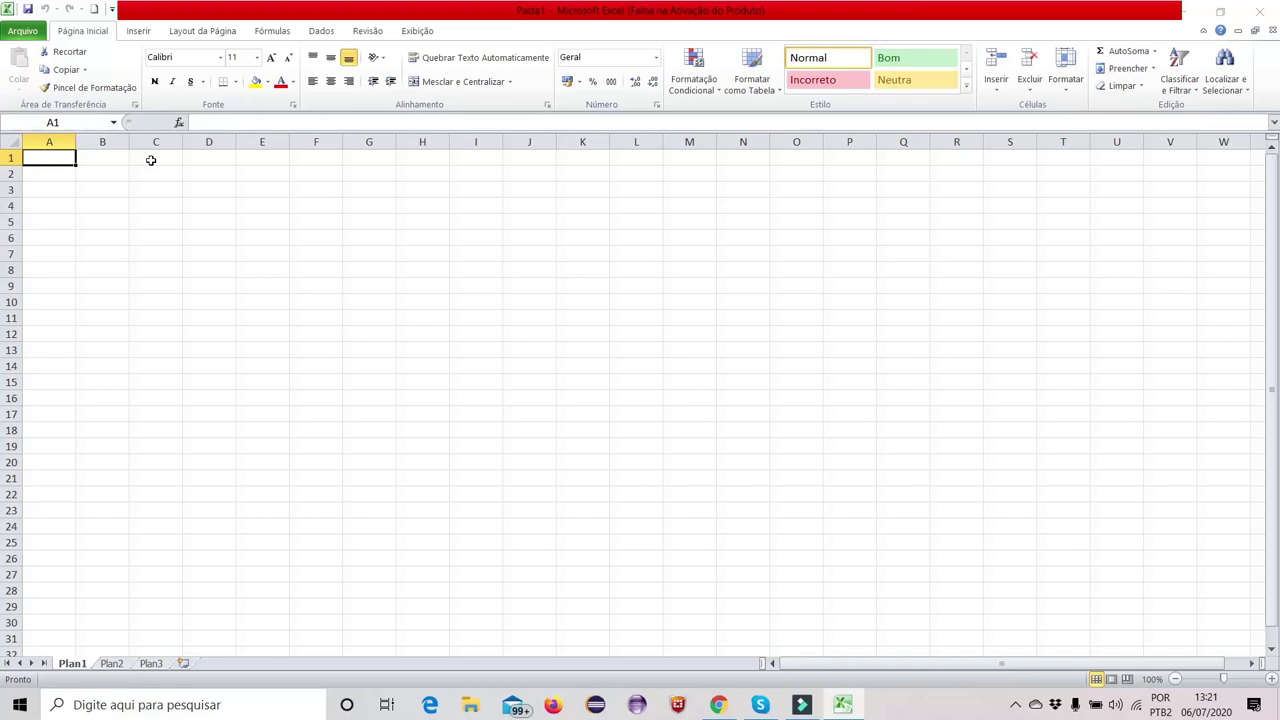
{"action": "key", "text": "Return"}
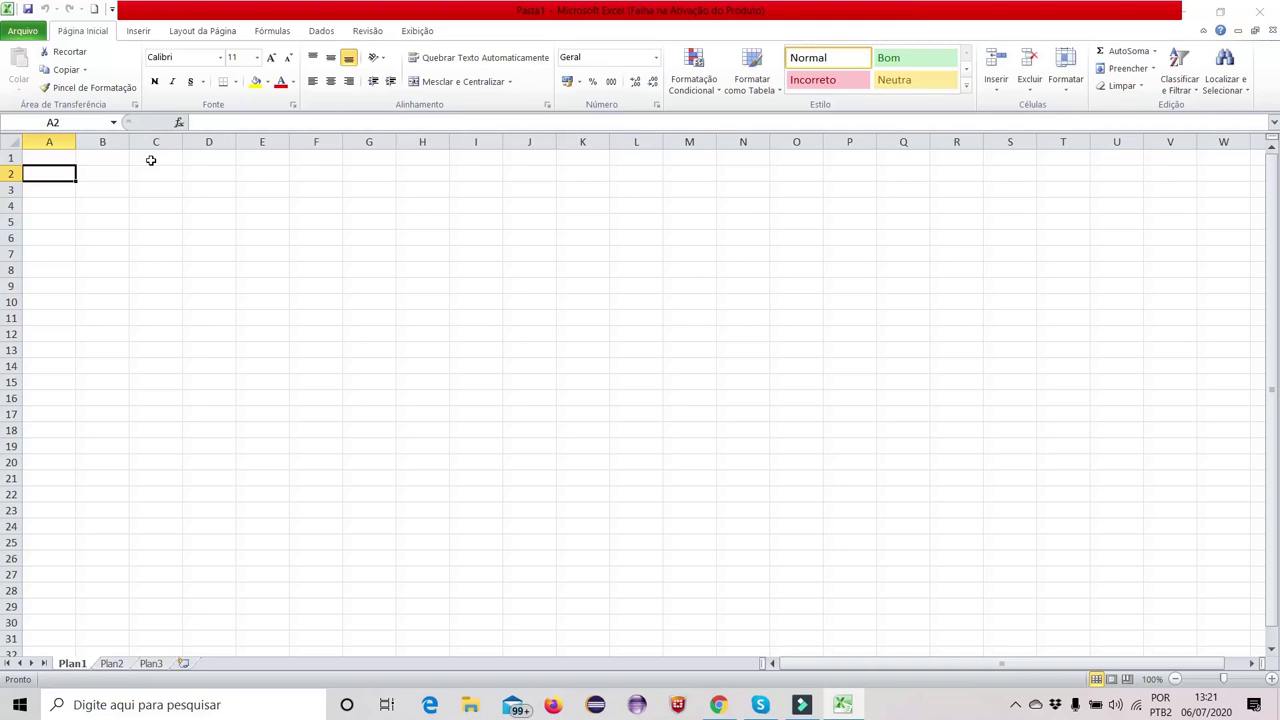
{"action": "type", "text": "Item"}
{"action": "key", "text": "Return"}
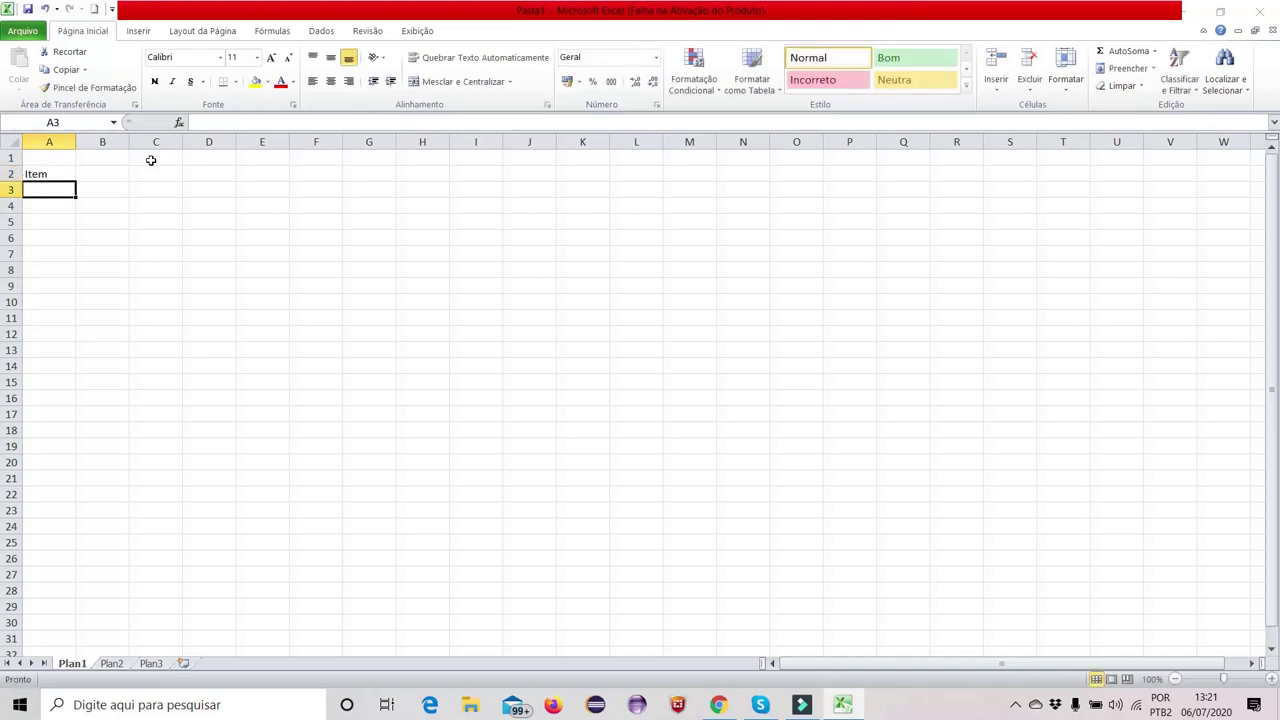
{"action": "key", "text": "Up"}
{"action": "key", "text": "Right"}
{"action": "key", "text": "Left"}
{"action": "key", "text": "Down"}
{"action": "key", "text": "Up"}
{"action": "key", "text": "Right"}
{"action": "key", "text": "Left"}
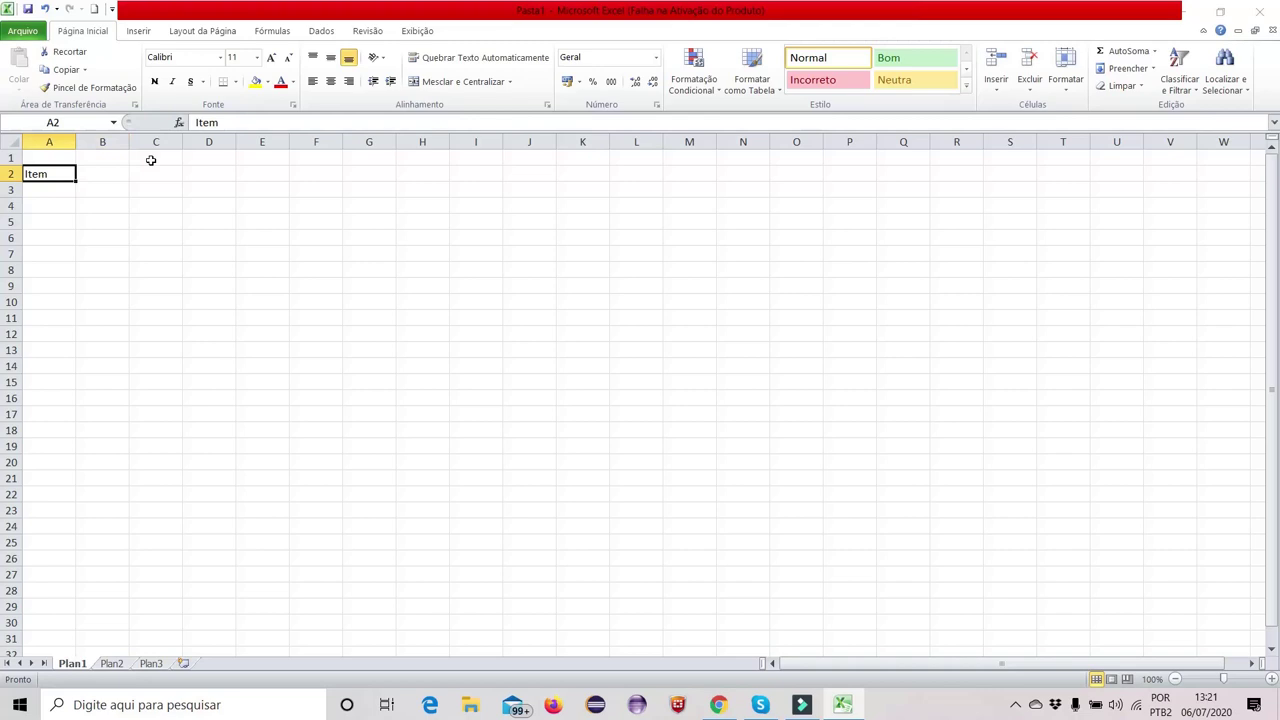
{"action": "key", "text": "Right"}
{"action": "key", "text": "Left"}
{"action": "key", "text": "Down"}
{"action": "key", "text": "Up"}
{"action": "key", "text": "Down"}
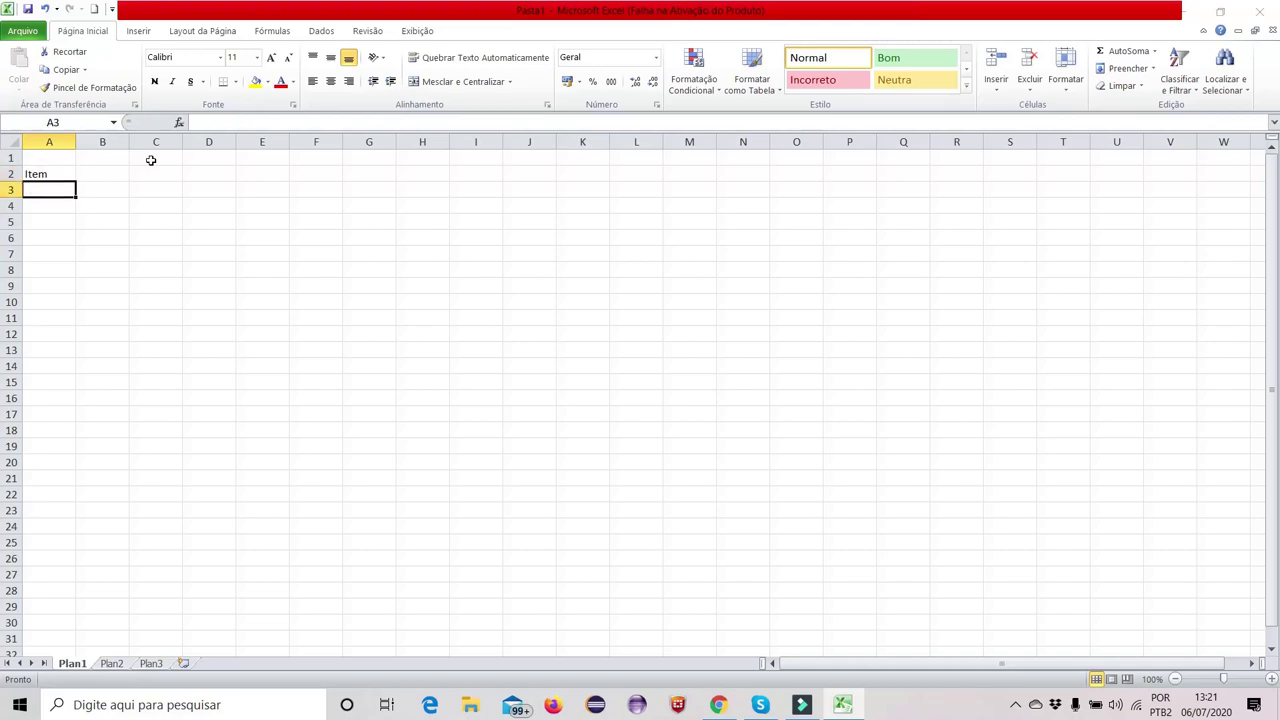
Enter the number 200 in cell A3, directly below the Item entry
{"action": "key", "text": "Up"}
{"action": "key", "text": "Down"}
{"action": "type", "text": "200"}
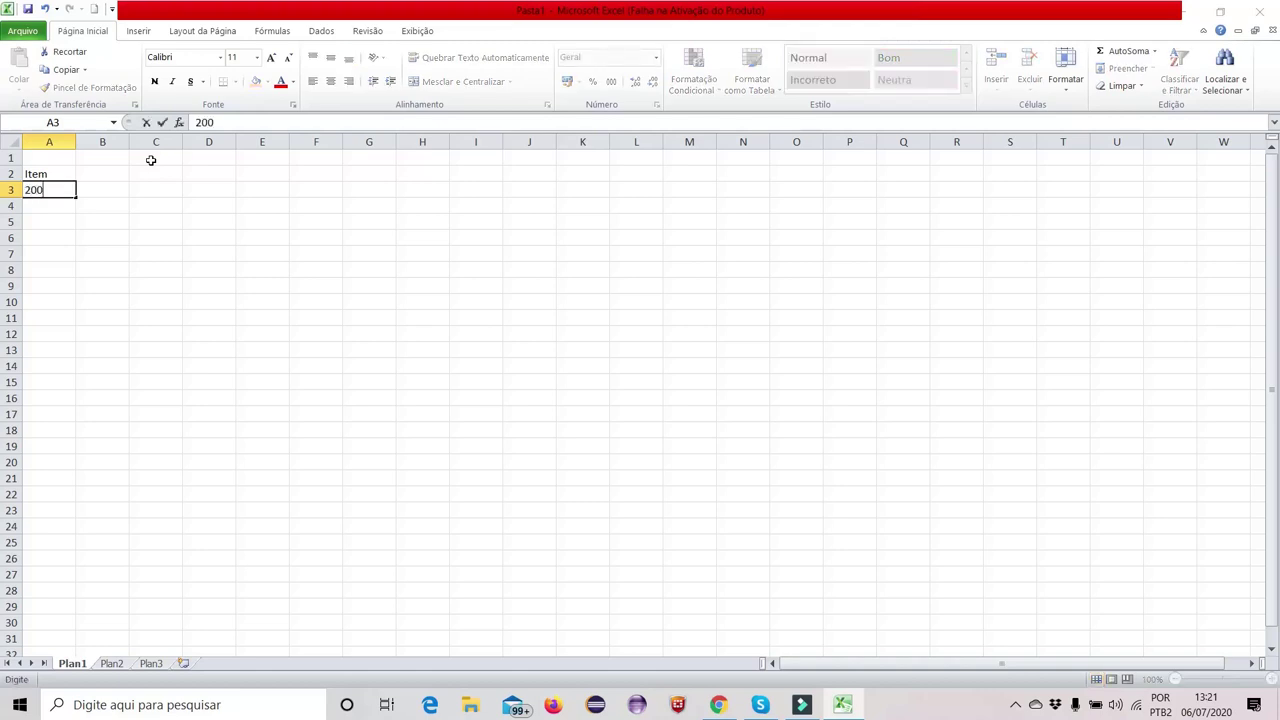
{"action": "key", "text": "Return"}
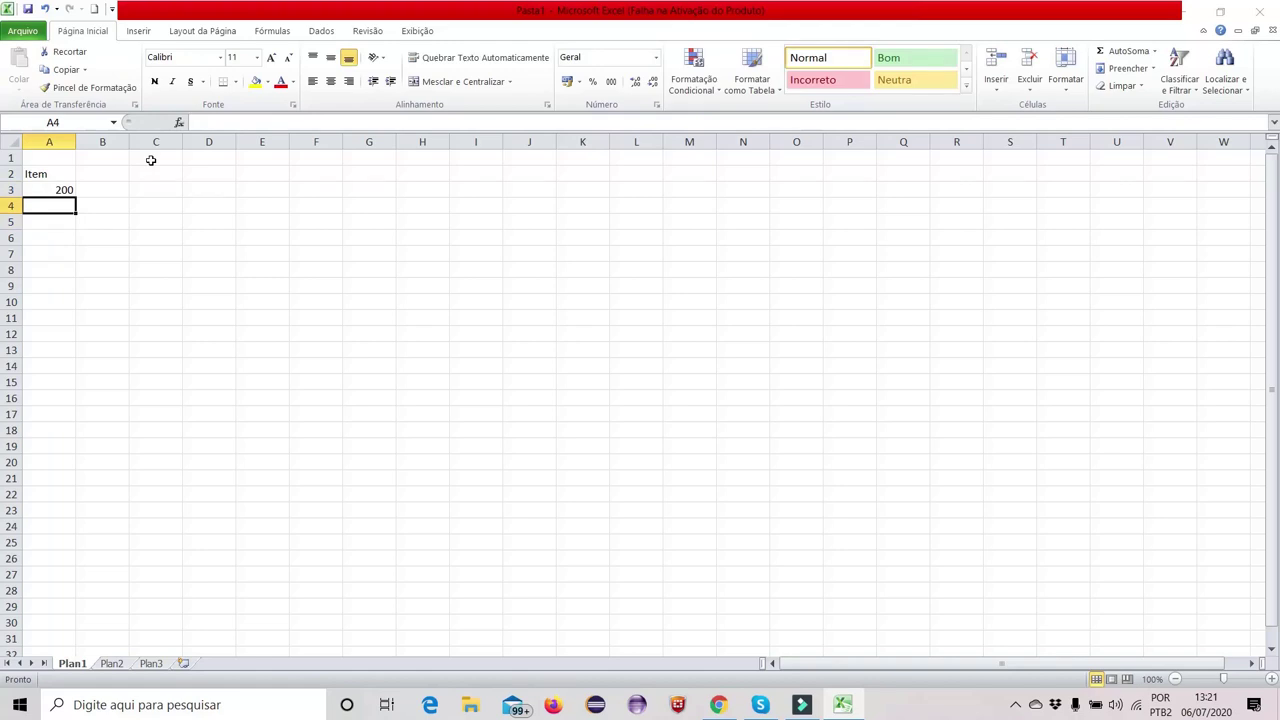
{"action": "key", "text": "Right"}
{"action": "key", "text": "Up"}
{"action": "key", "text": "Left"}
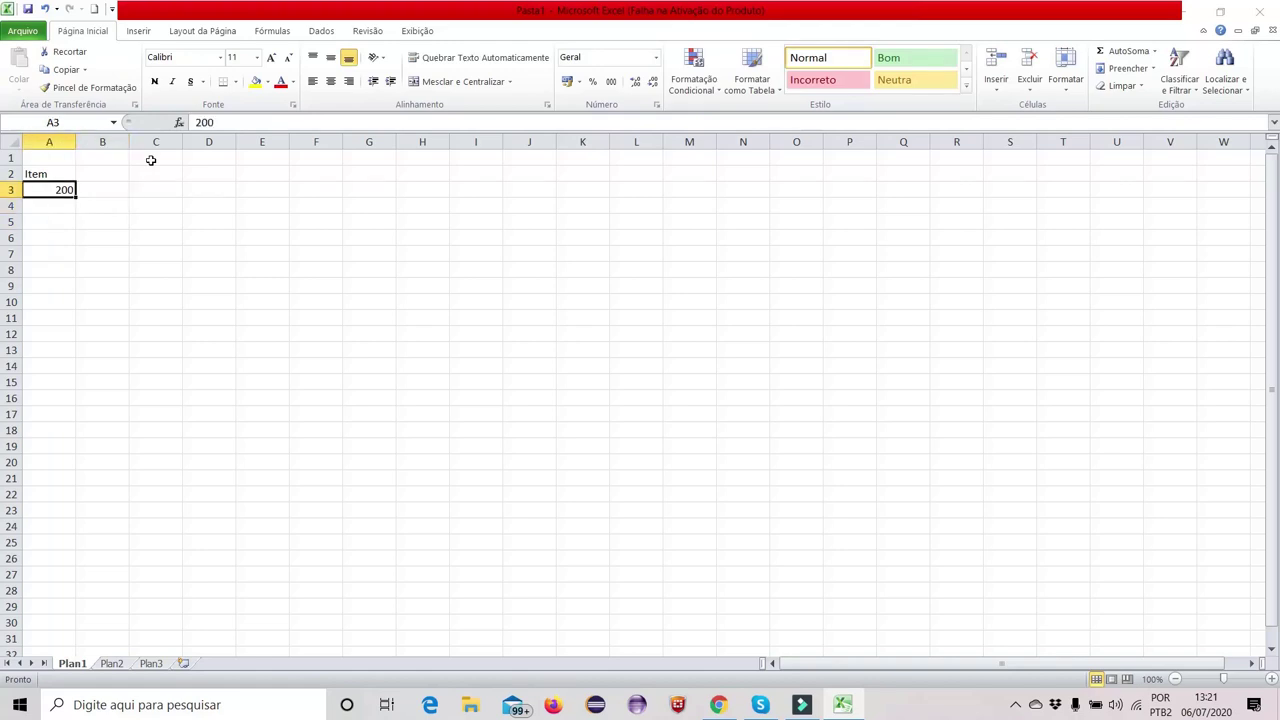
{"action": "key", "text": "Right"}
{"action": "key", "text": "Left"}
{"action": "key", "text": "Right"}
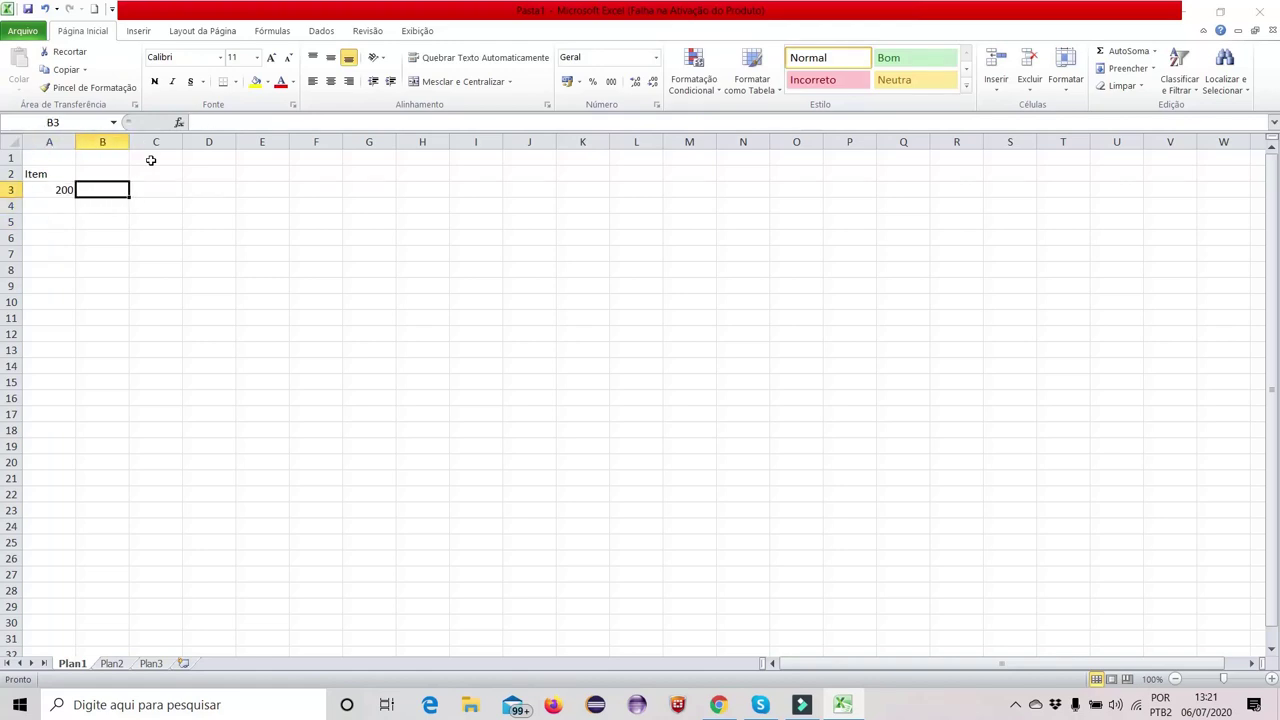
{"action": "key", "text": "Left"}
{"action": "key", "text": "Right"}
{"action": "key", "text": "Left"}
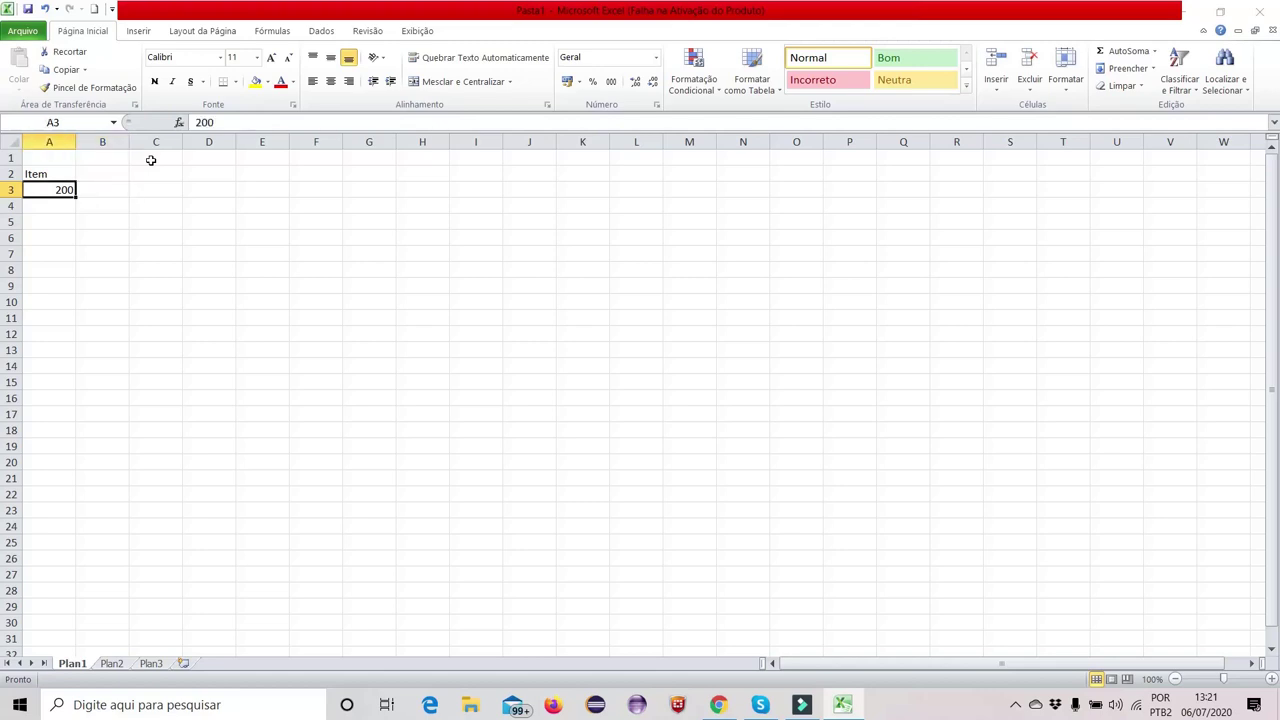
{"action": "key", "text": "Right"}
{"action": "key", "text": "Left"}
Enter the date 20 de janeiro in cell A4, below the number 200
{"action": "key", "text": "Down"}
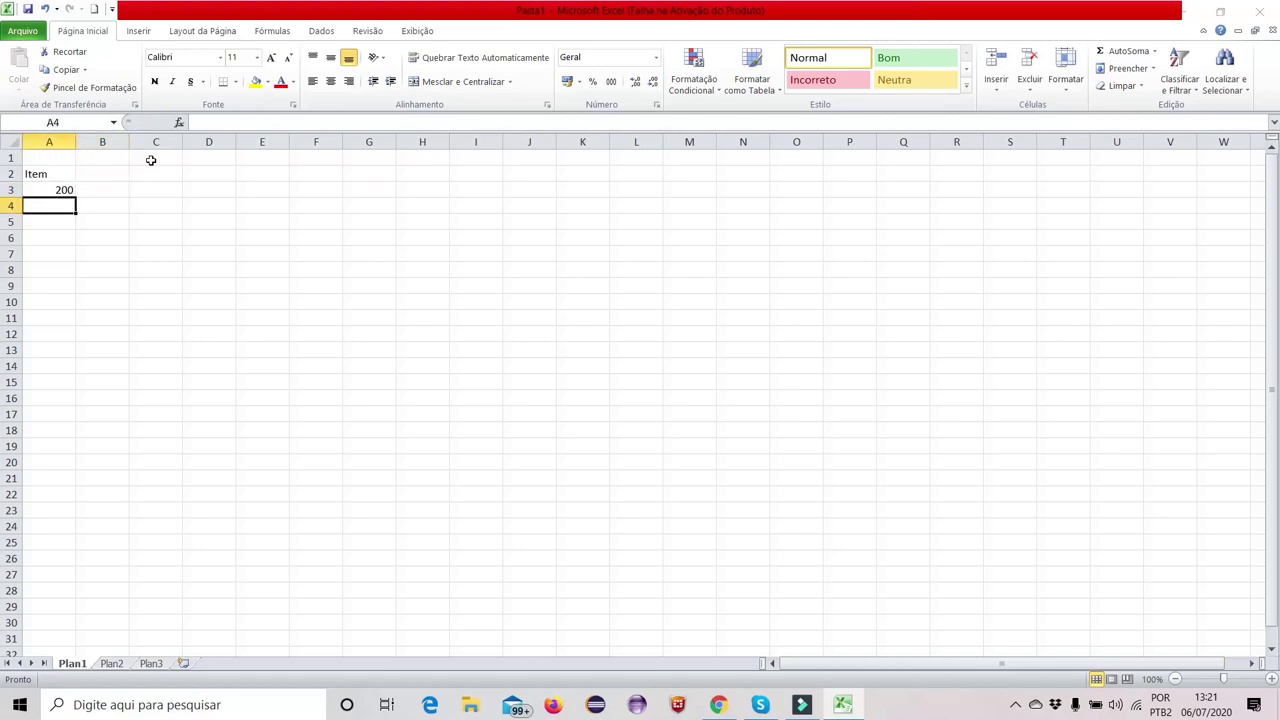
{"action": "type", "text": "2"}
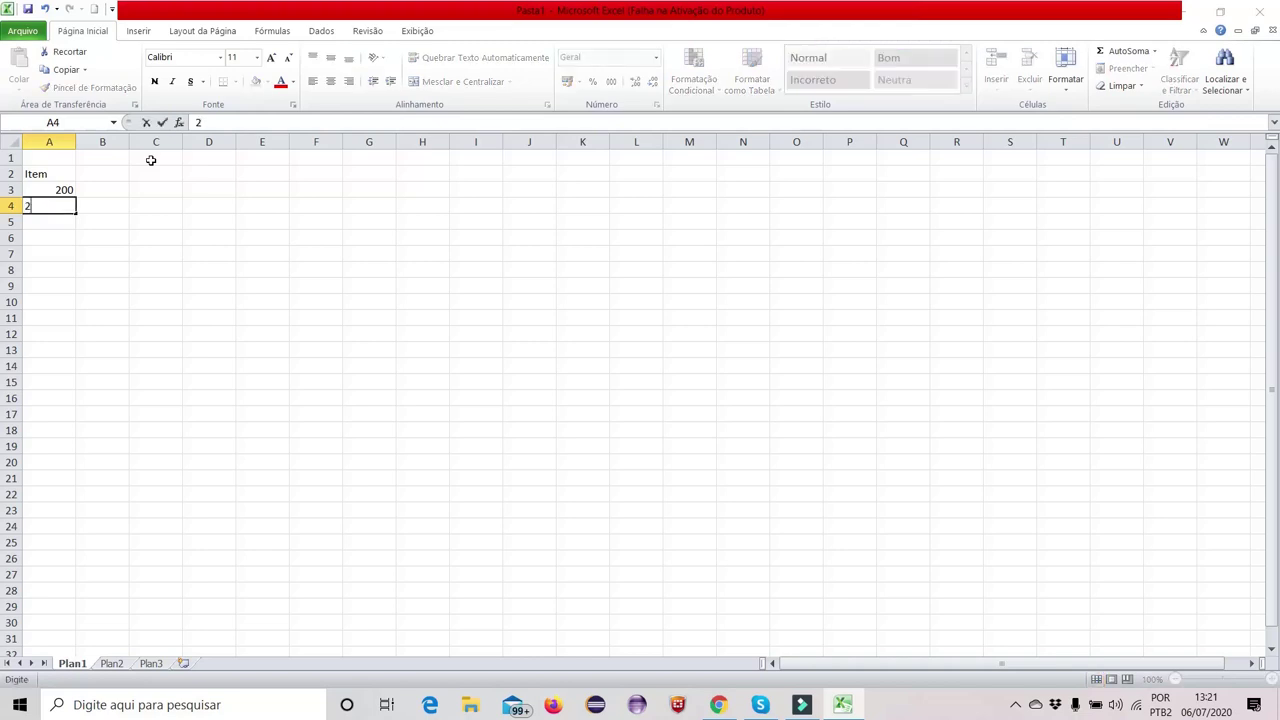
{"action": "type", "text": "0 de ka"}
{"action": "key", "text": "BackSpace"}
{"action": "key", "text": "BackSpace"}
{"action": "type", "text": "janeiro"}
{"action": "key", "text": "Return"}
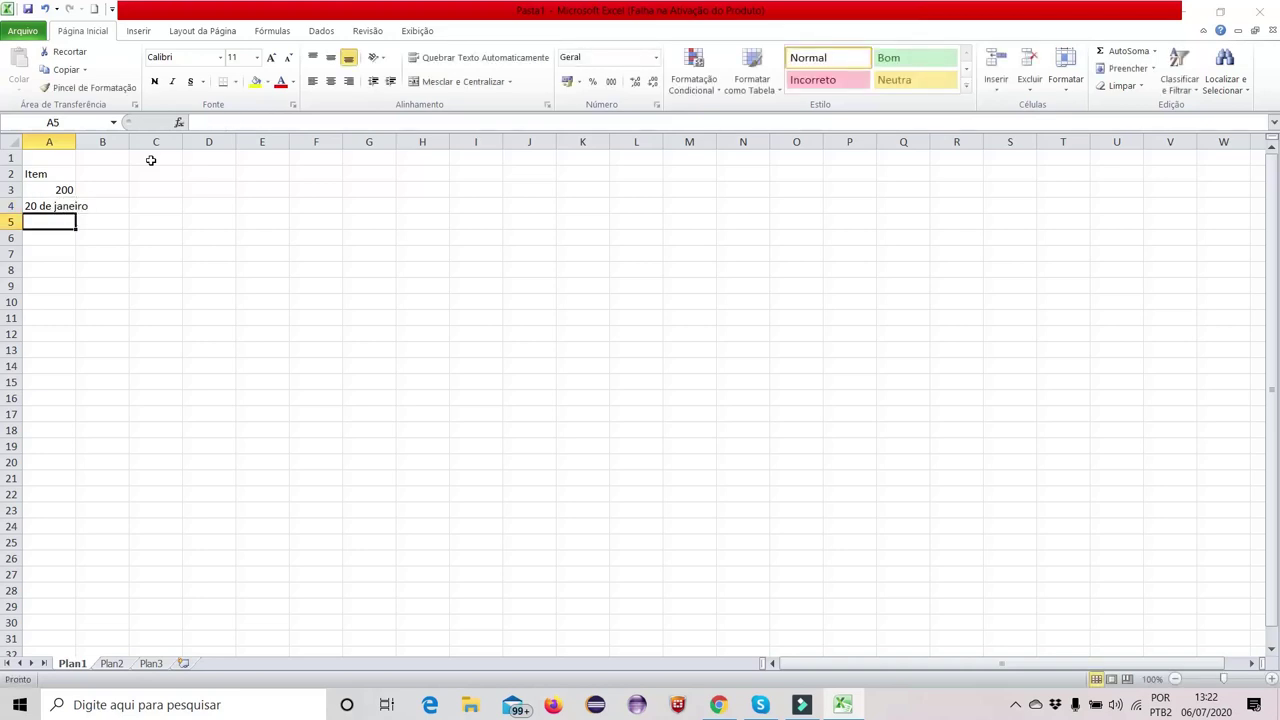
Widen column A so the date entry in A4 fits inside its cell
{"action": "mouse_move", "coordinate": [76, 141]}
{"action": "left_mouse_down"}
{"action": "mouse_move", "coordinate": [125, 140]}
{"action": "mouse_move", "coordinate": [100, 142]}
{"action": "left_mouse_up"}
{"action": "left_click", "coordinate": [72, 208]}
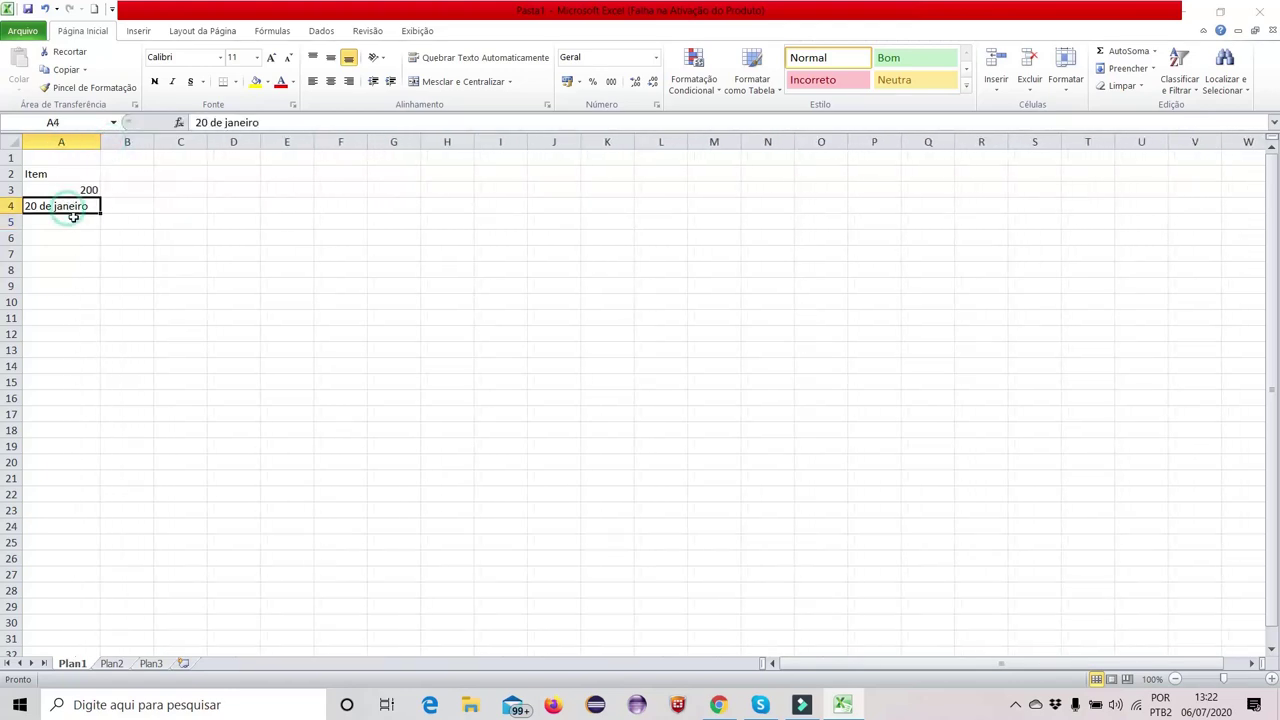
{"action": "left_click", "coordinate": [73, 220]}
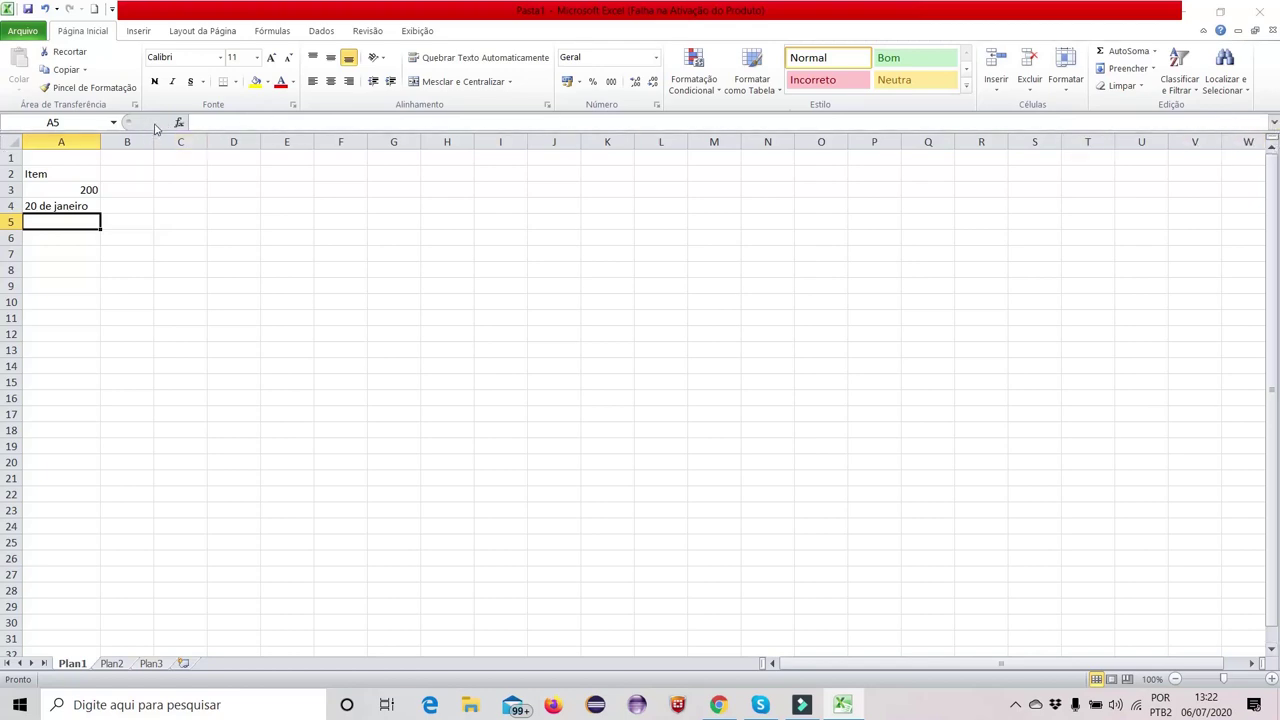
{"action": "left_click", "coordinate": [80, 189]}
{"action": "left_click", "coordinate": [150, 190]}
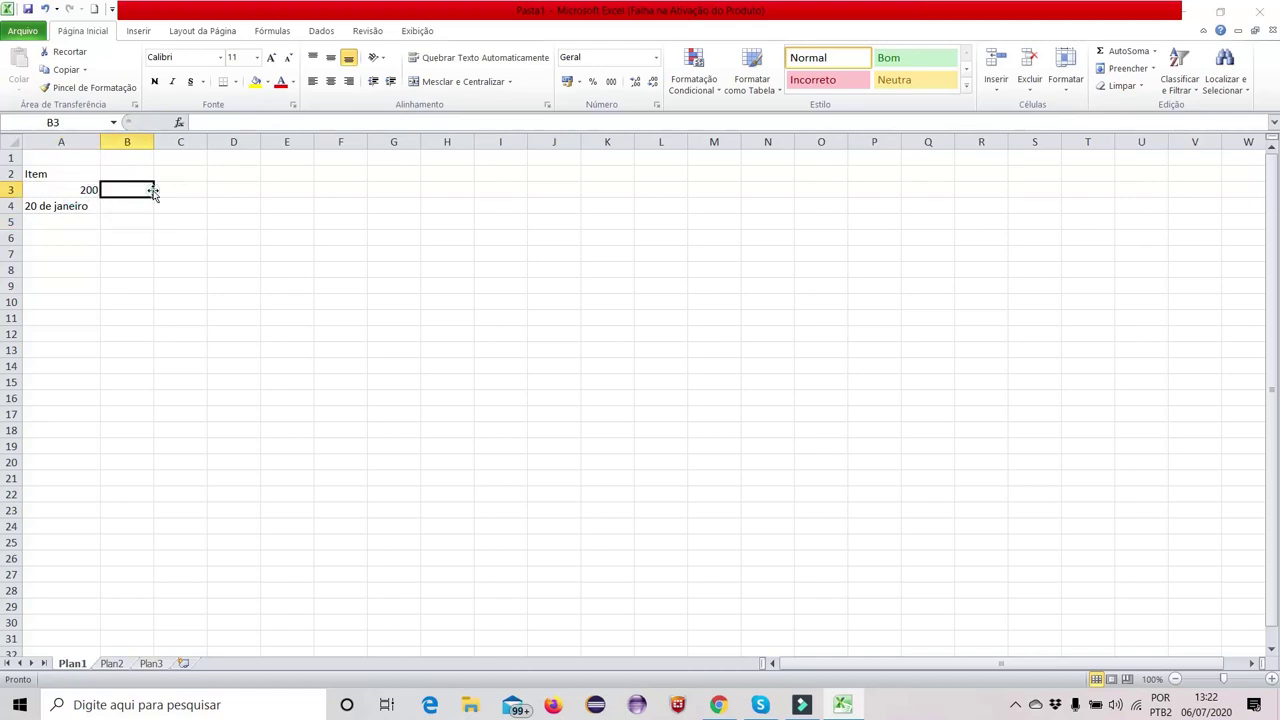
{"action": "left_click", "coordinate": [71, 194]}
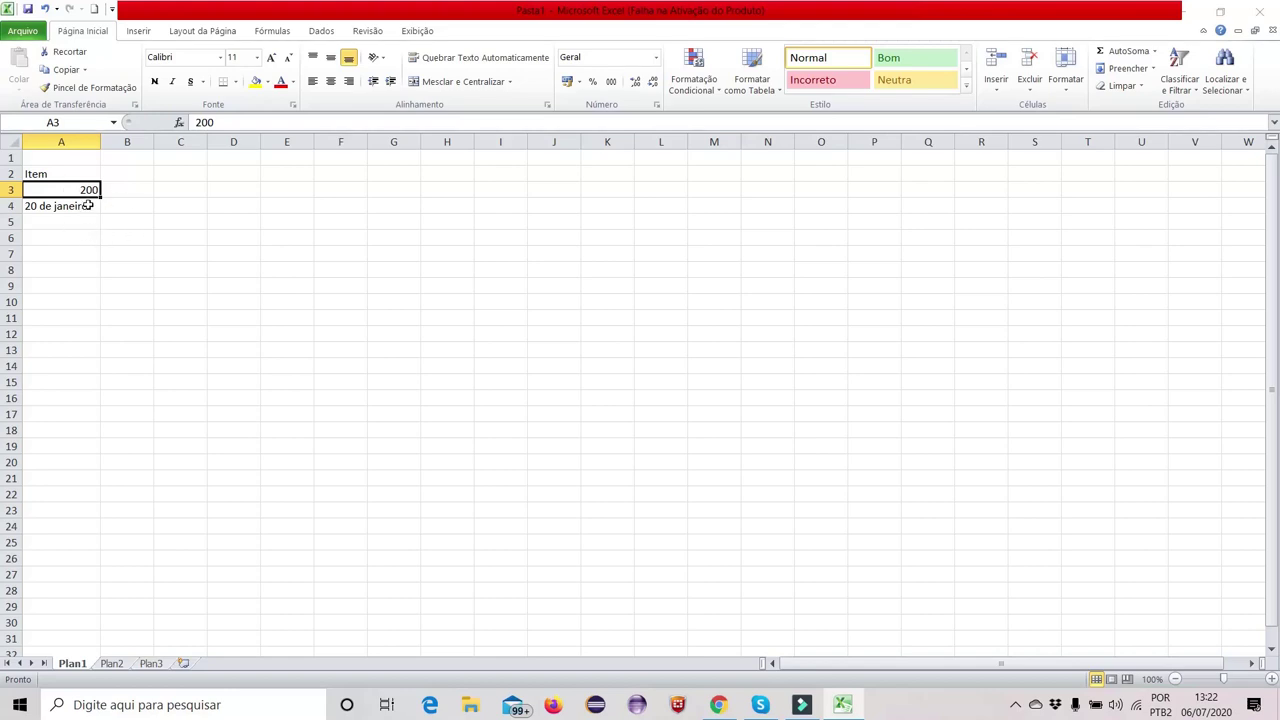
{"action": "left_click_drag", "start_coordinate": [86, 205], "coordinate": [84, 176]}
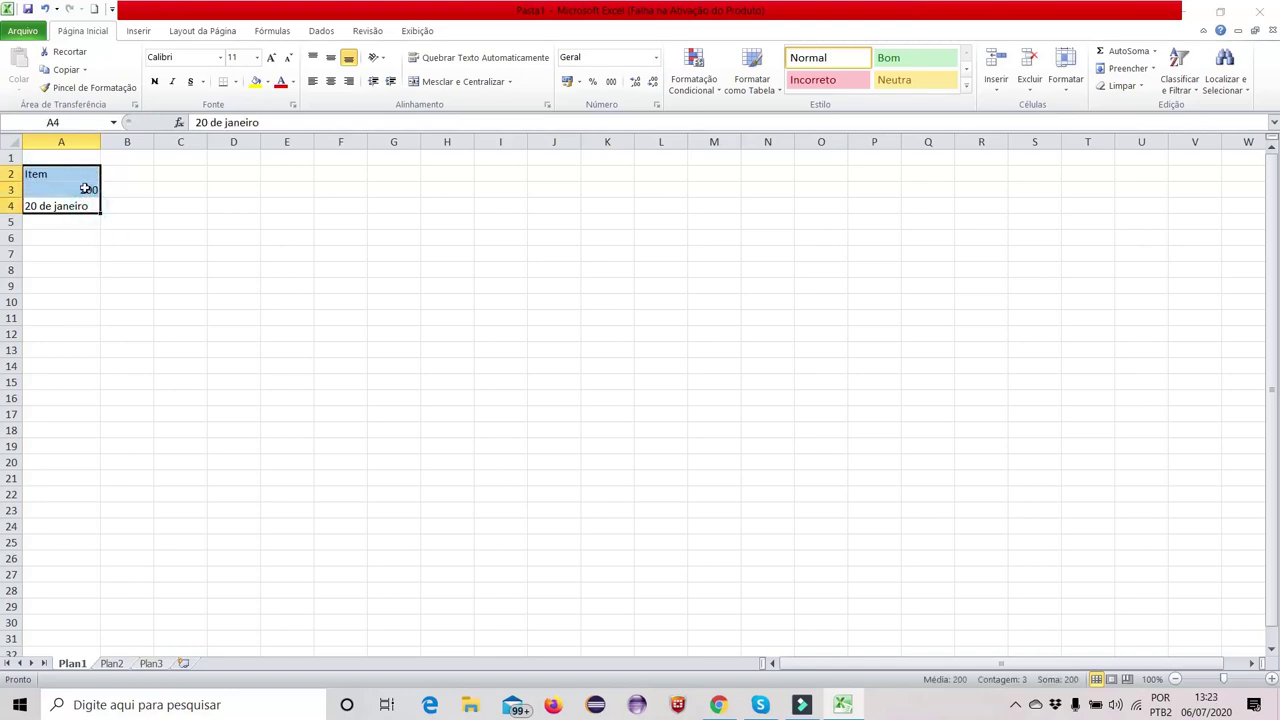
Examine the Número category and its decimal-place setting in the cell formatting options for A3
{"action": "left_click", "coordinate": [86, 187]}
{"action": "right_click", "coordinate": [87, 190]}
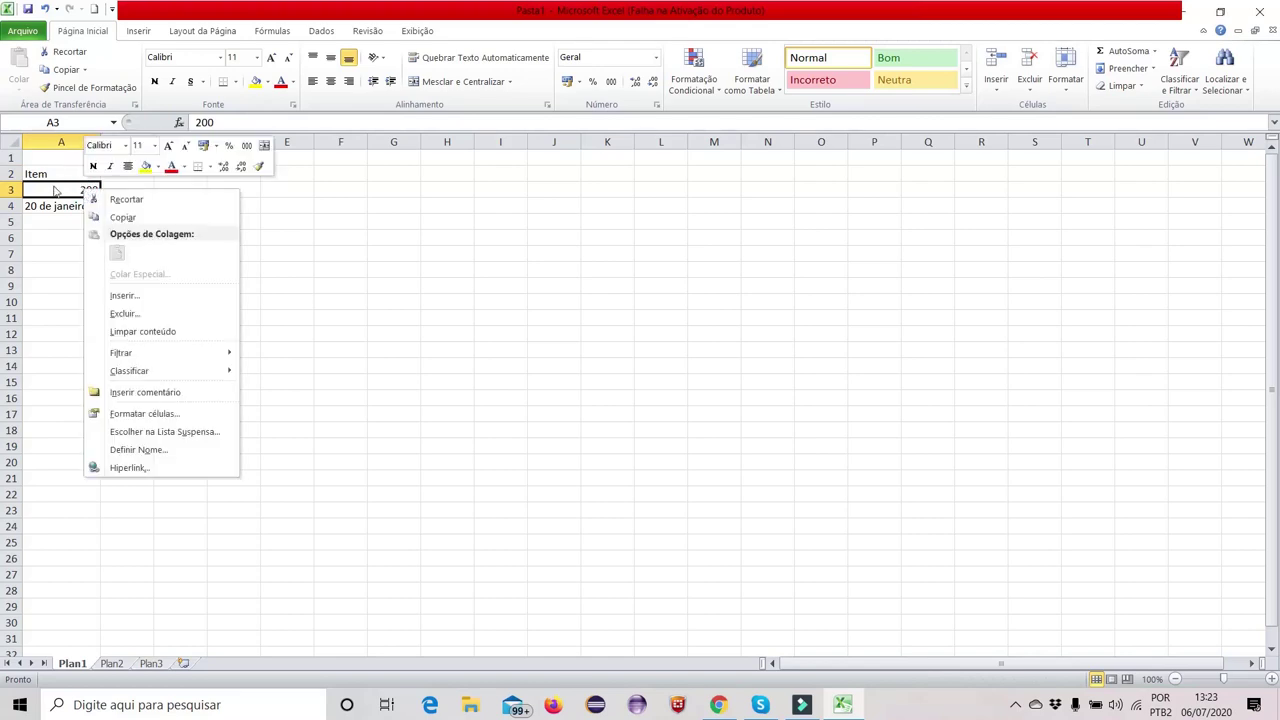
{"action": "left_click", "coordinate": [182, 424]}
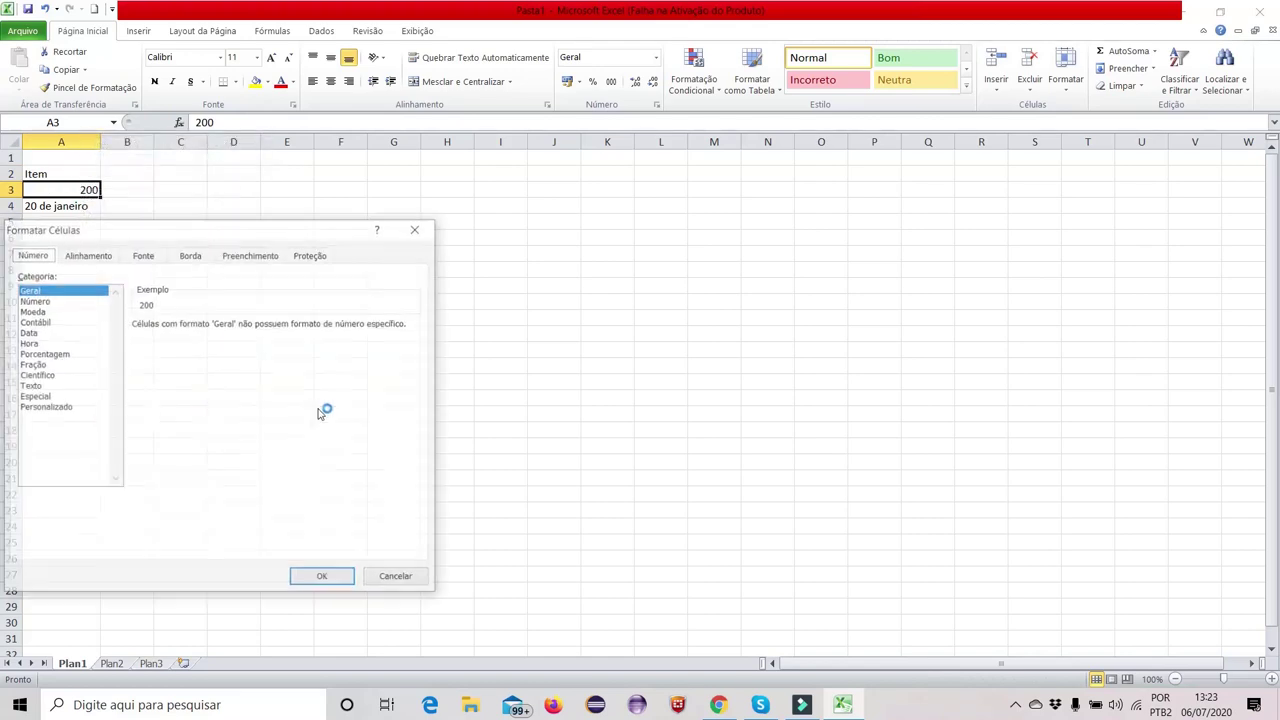
{"action": "left_click", "coordinate": [36, 300]}
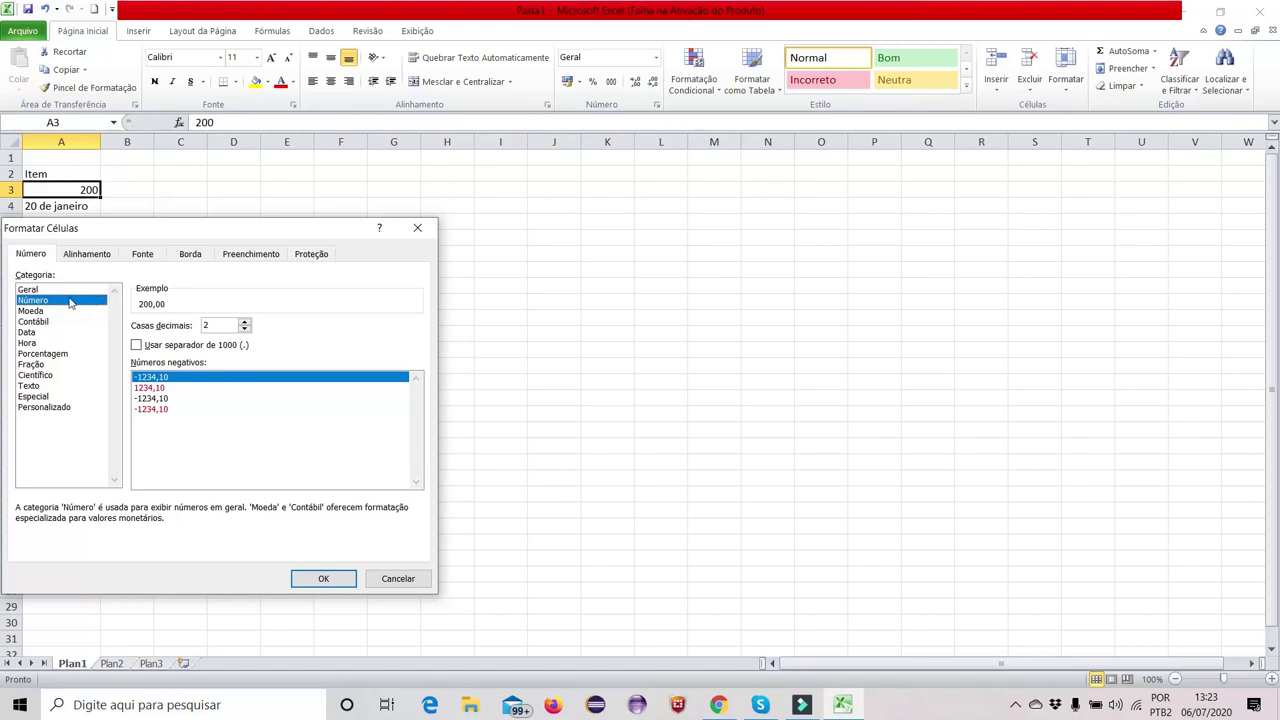
{"action": "left_click", "coordinate": [245, 322]}
{"action": "key", "text": "Return"}
Clear the Item text from cell A2
{"action": "left_click_drag", "start_coordinate": [45, 174], "coordinate": [58, 205]}
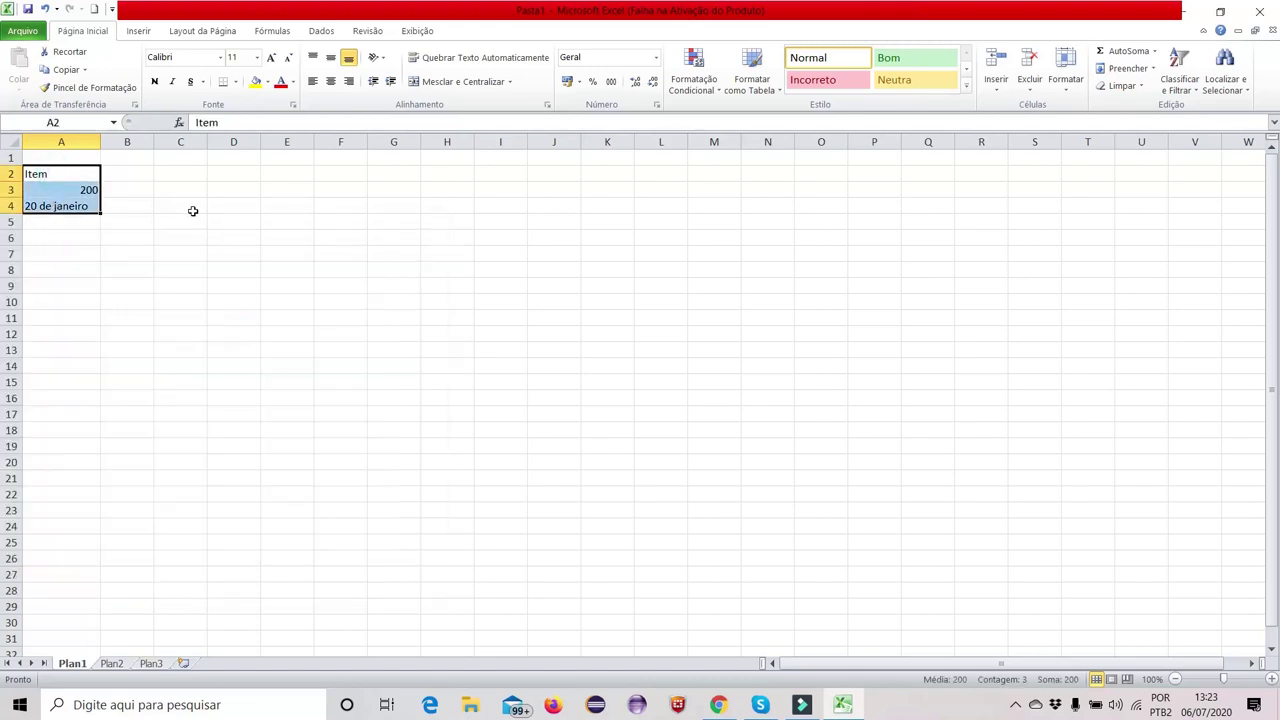
{"action": "key", "text": "BackSpace"}
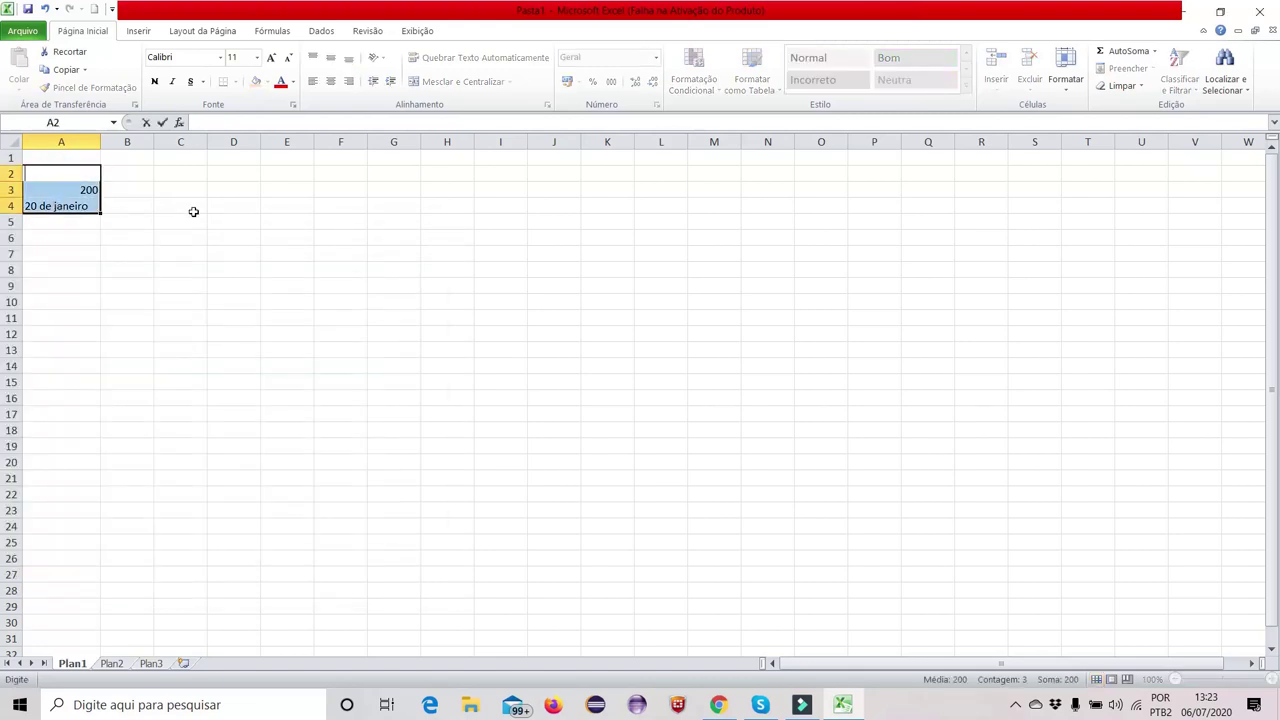
{"action": "key", "text": "Return"}
{"action": "key", "text": "Up"}
{"action": "key", "text": "Down"}
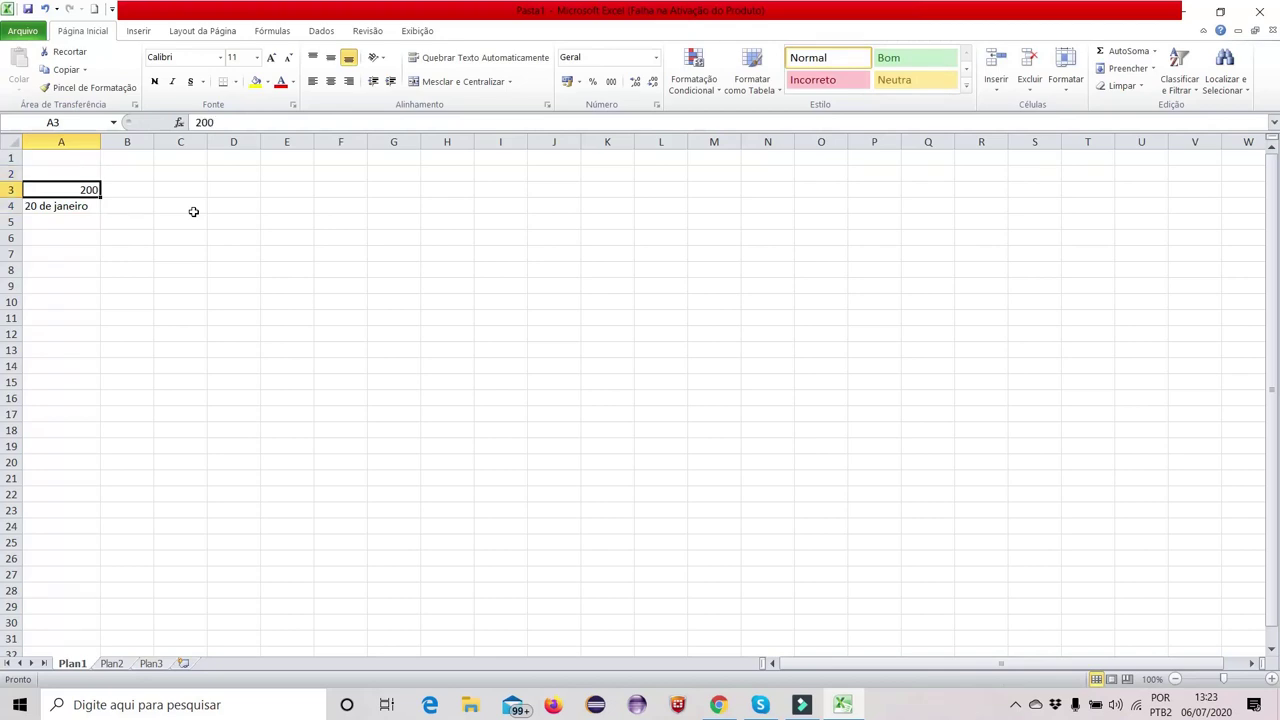
{"action": "key", "text": "Up"}
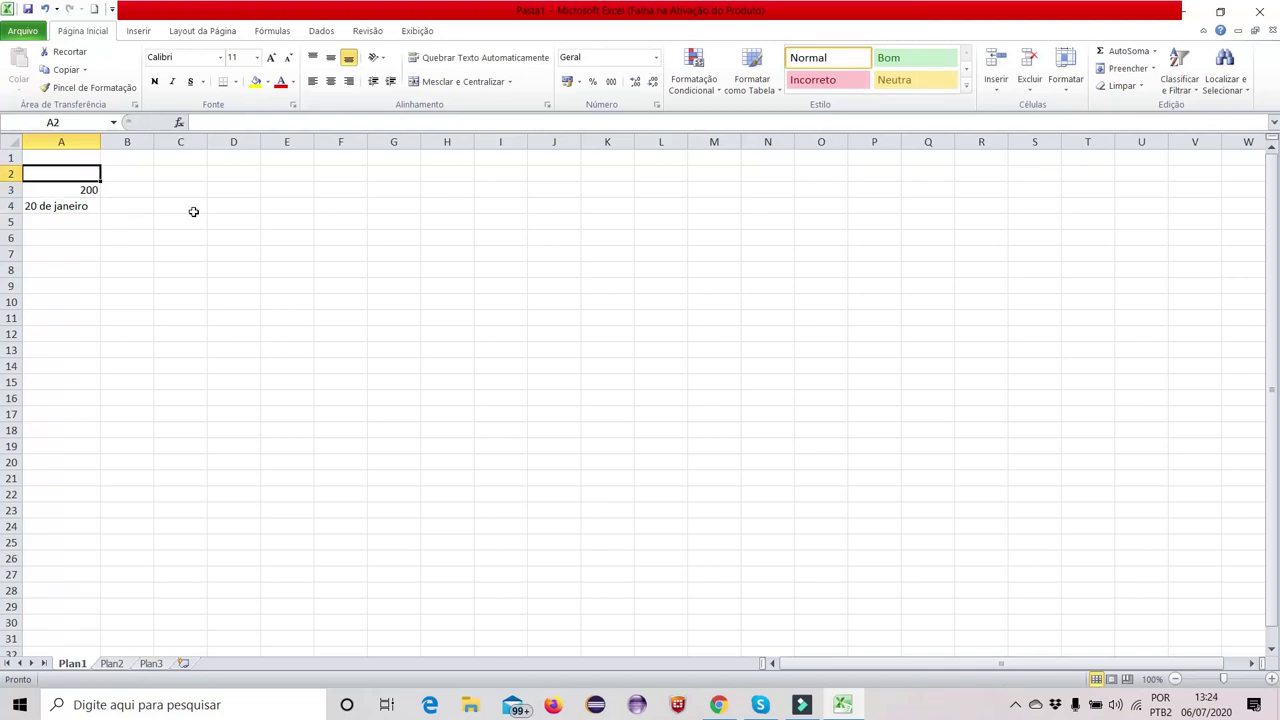
Delete the contents of cells A3 and A4 together and return to cell A1
{"action": "key", "text": "shift+Down"}
{"action": "key", "text": "shift+Down"}
{"action": "key", "text": "Down"}
{"action": "key", "text": "Up"}
{"action": "key", "text": "Down"}
{"action": "key", "text": "shift+Down"}
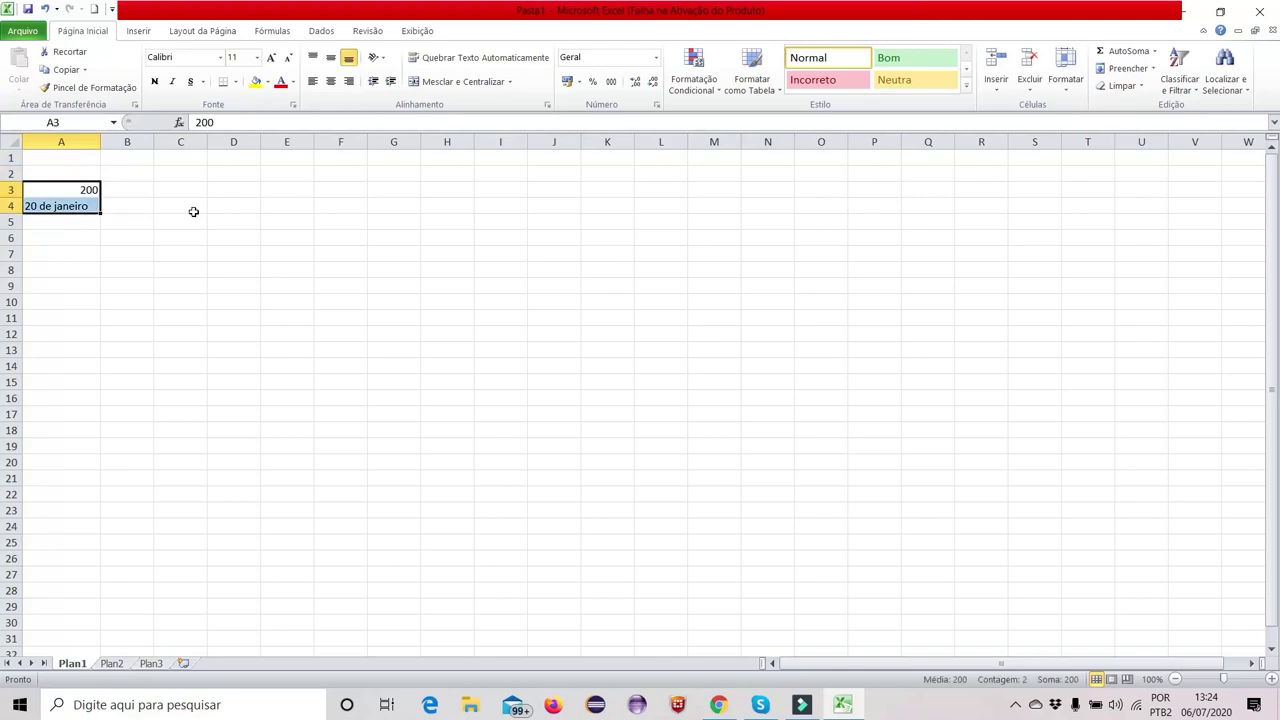
{"action": "key", "text": "shift+Down"}
{"action": "key", "text": "shift+Down"}
{"action": "key", "text": "shift+Up"}
{"action": "key", "text": "shift+Up"}
{"action": "key", "text": "Delete"}
{"action": "key", "text": "Down"}
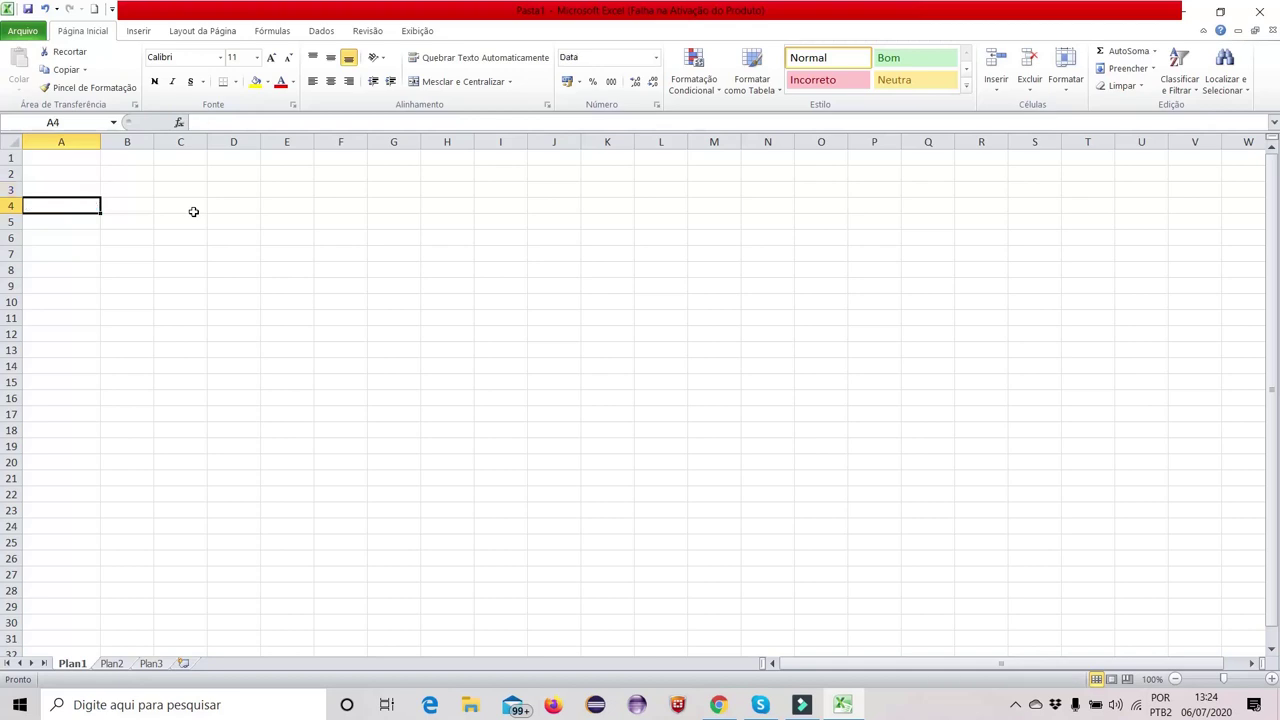
{"action": "key", "text": "Up"}
{"action": "key", "text": "Up"}
{"action": "key", "text": "Up"}
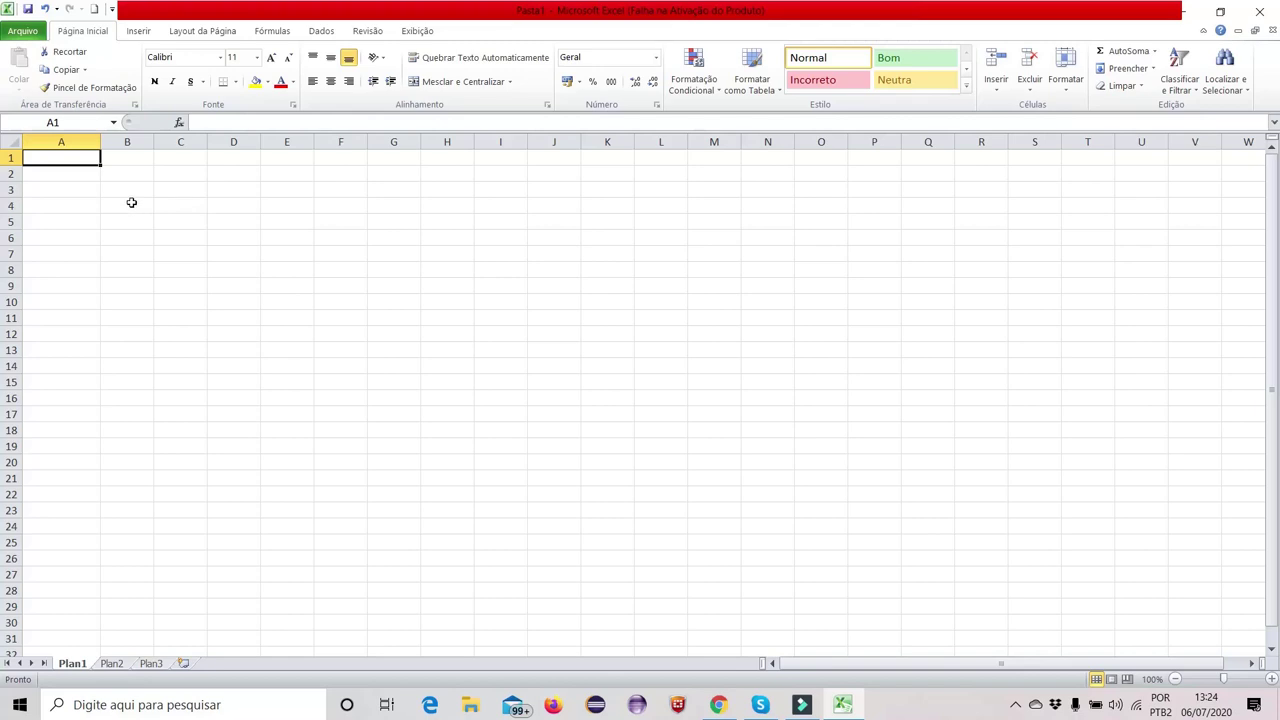
Enter the abbreviated month Jan in cell A1
{"action": "left_click", "coordinate": [74, 178]}
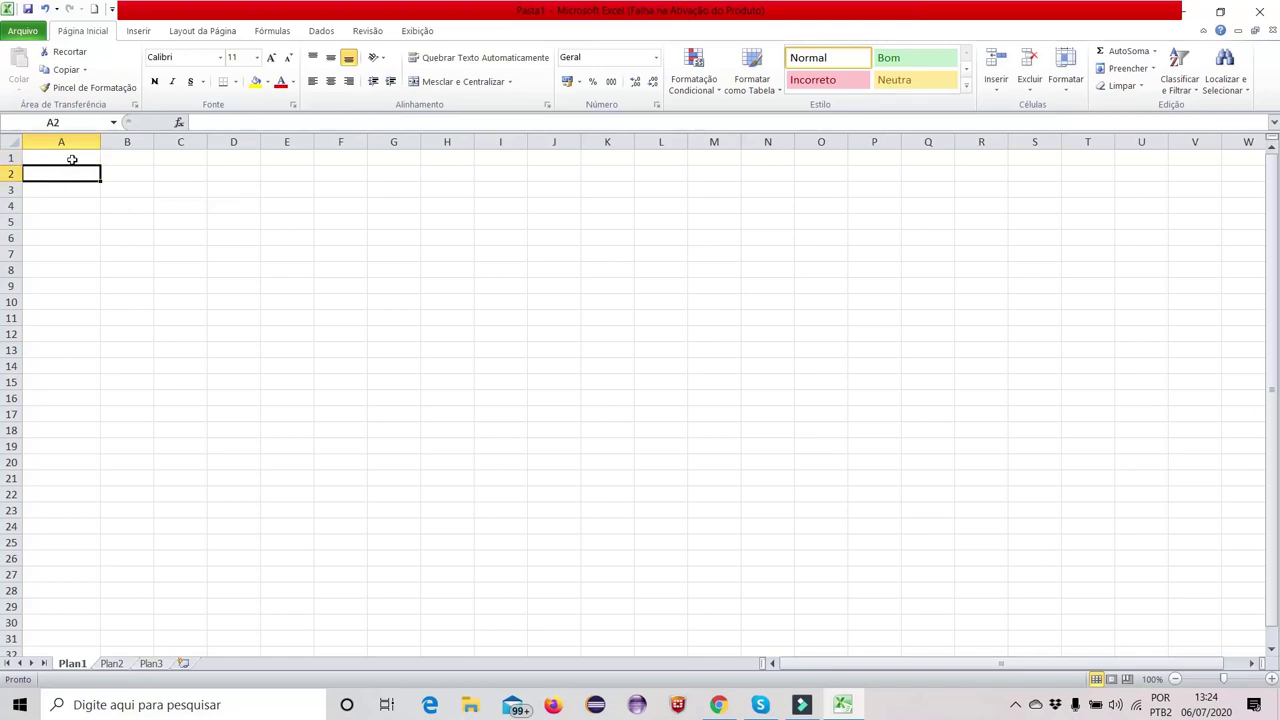
{"action": "left_click", "coordinate": [71, 157]}
{"action": "left_click", "coordinate": [132, 155]}
{"action": "left_click", "coordinate": [77, 158]}
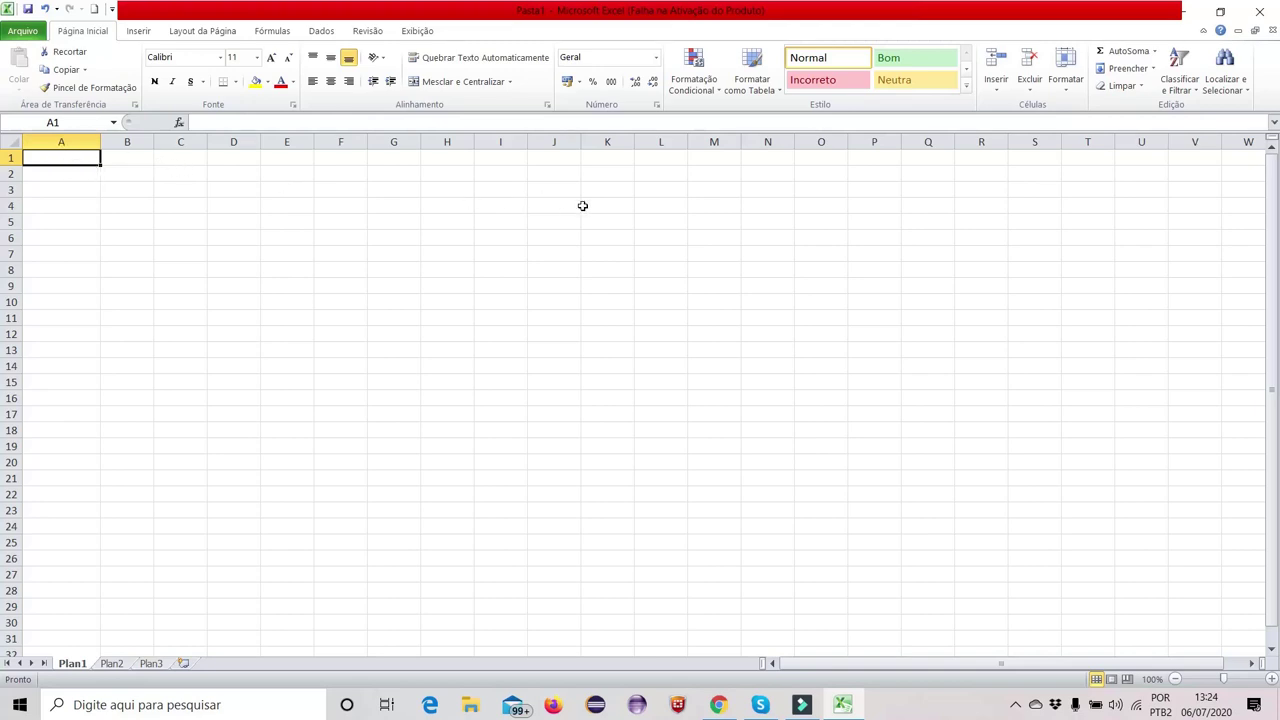
{"action": "type", "text": "Jan"}
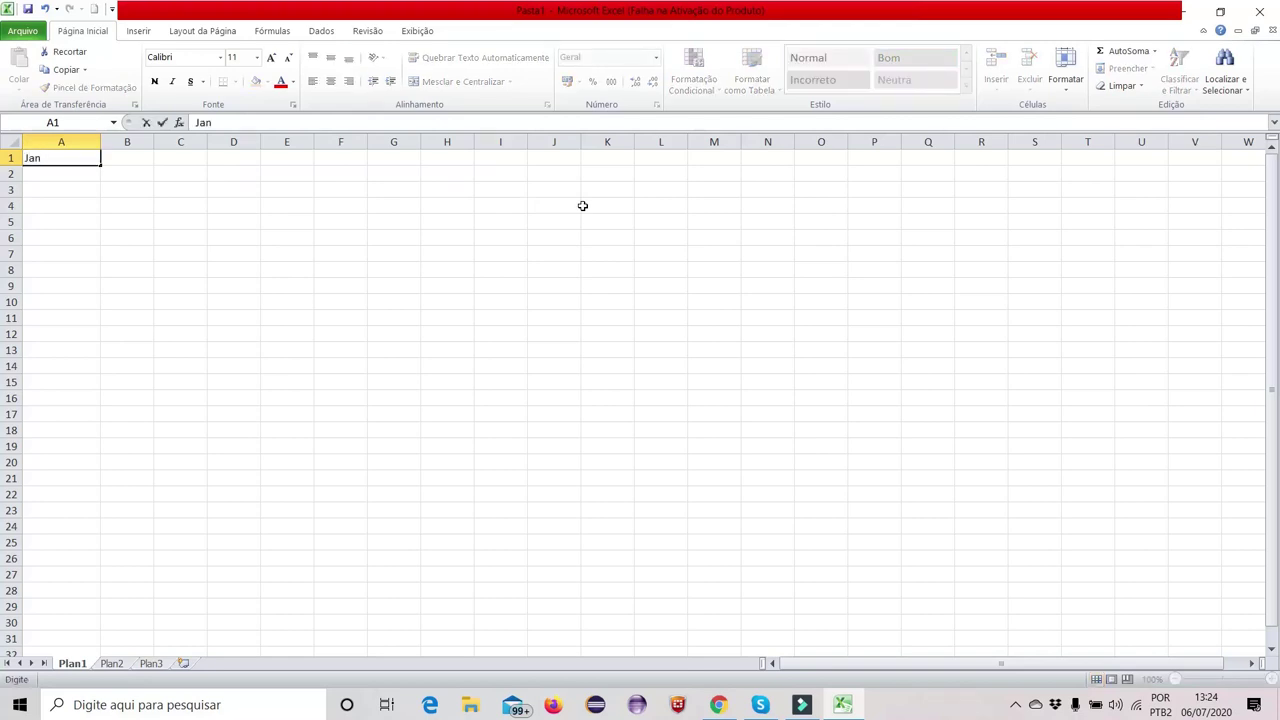
{"action": "key", "text": "Return"}
Enter the full month name Janeiro in cell A2, below Jan
{"action": "key", "text": "Down"}
{"action": "key", "text": "Up"}
{"action": "key", "text": "Up"}
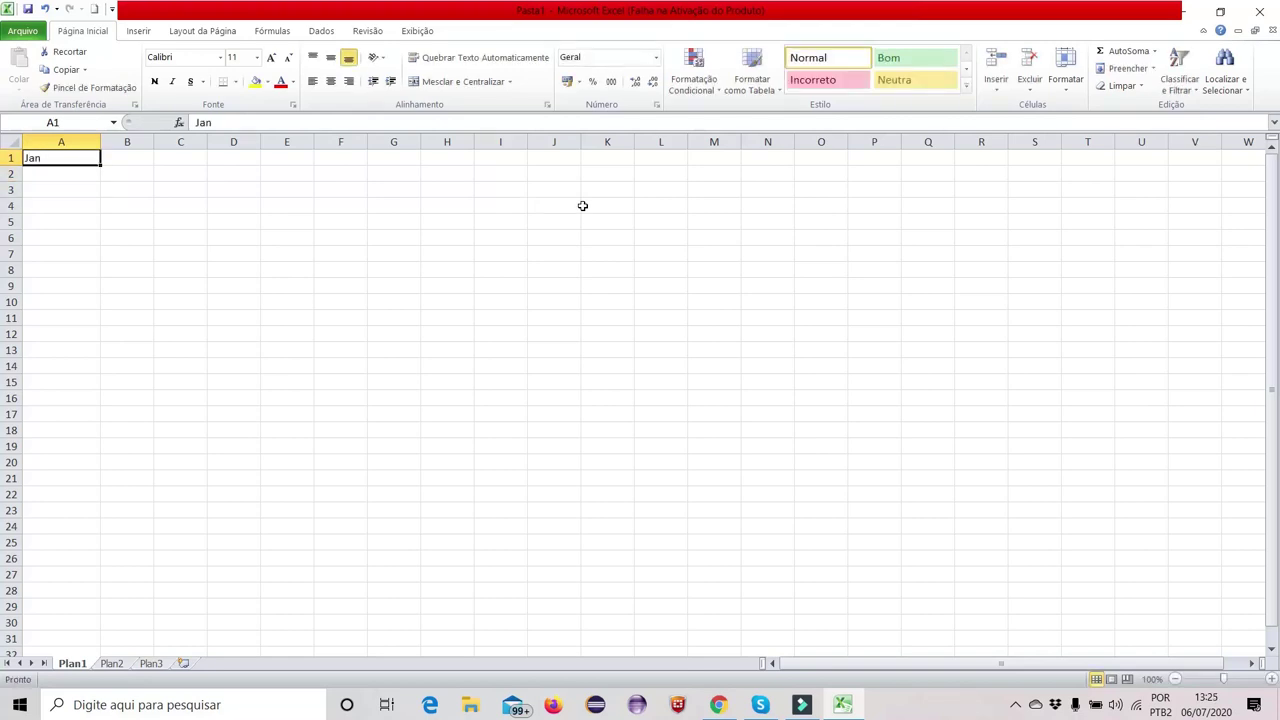
{"action": "key", "text": "Down"}
{"action": "type", "text": "Janeiro"}
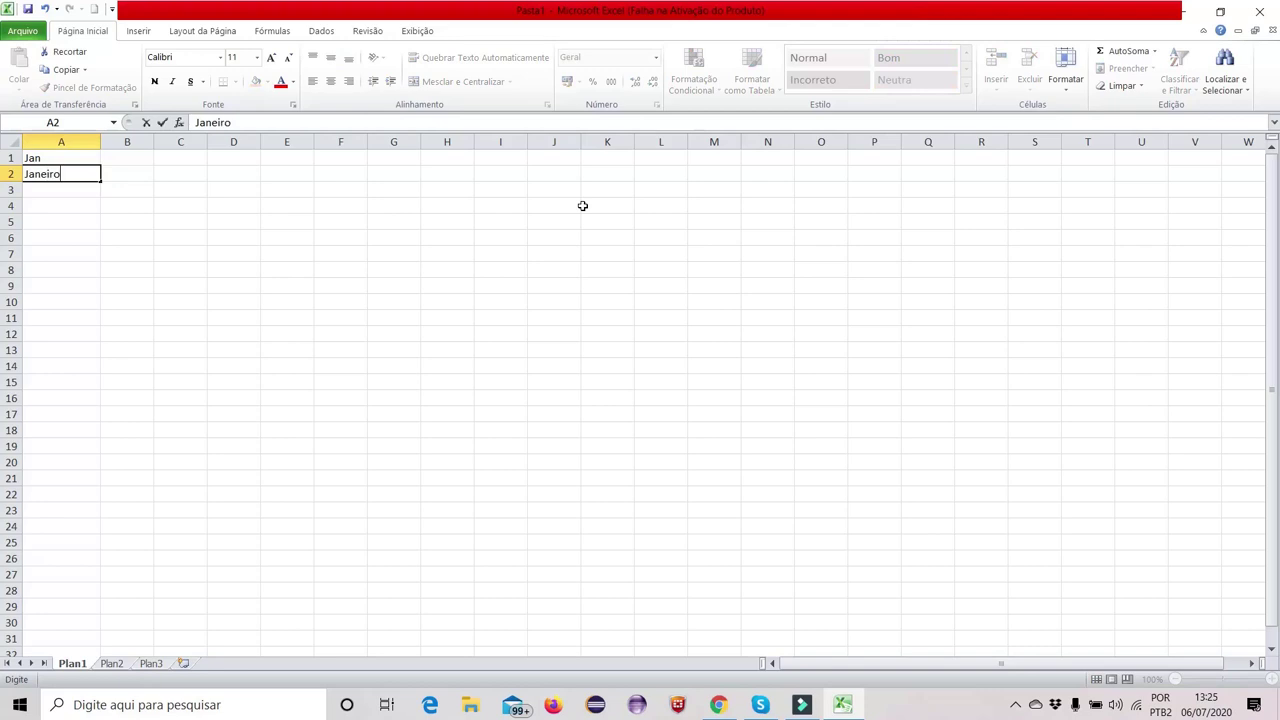
{"action": "key", "text": "Return"}
{"action": "key", "text": "Down"}
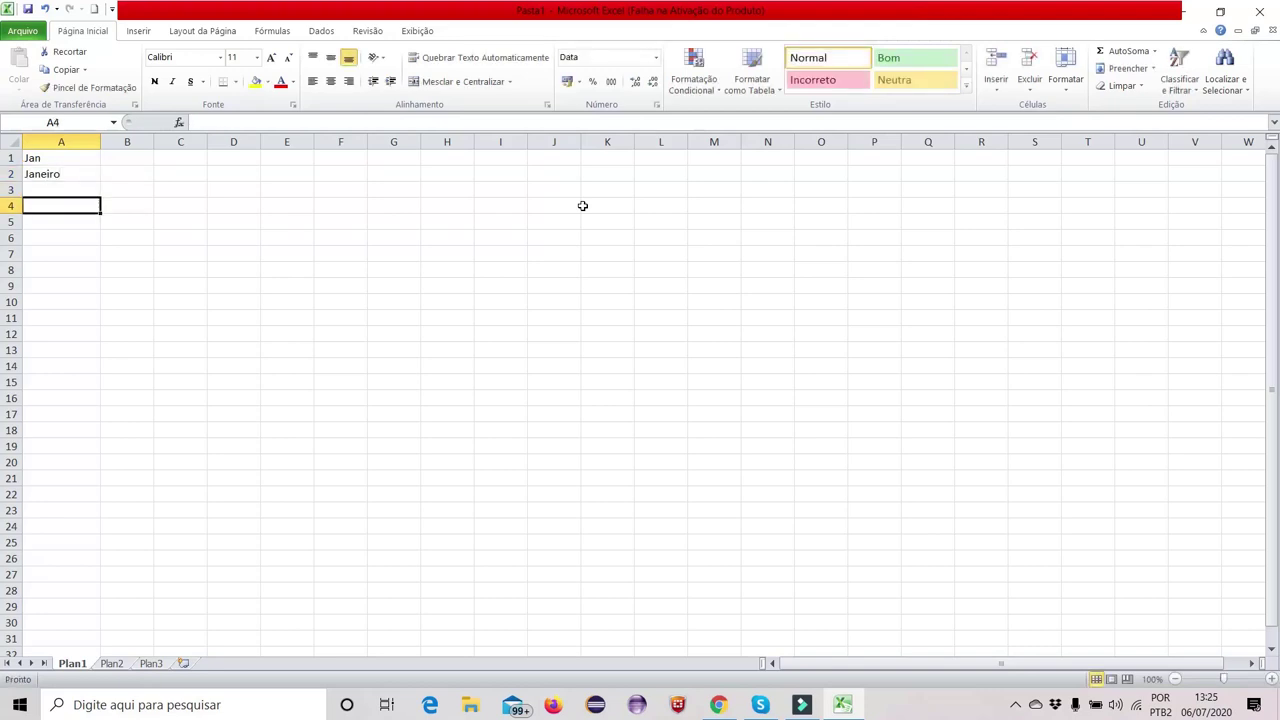
Enter the number 1 in cell A5
{"action": "key", "text": "Down"}
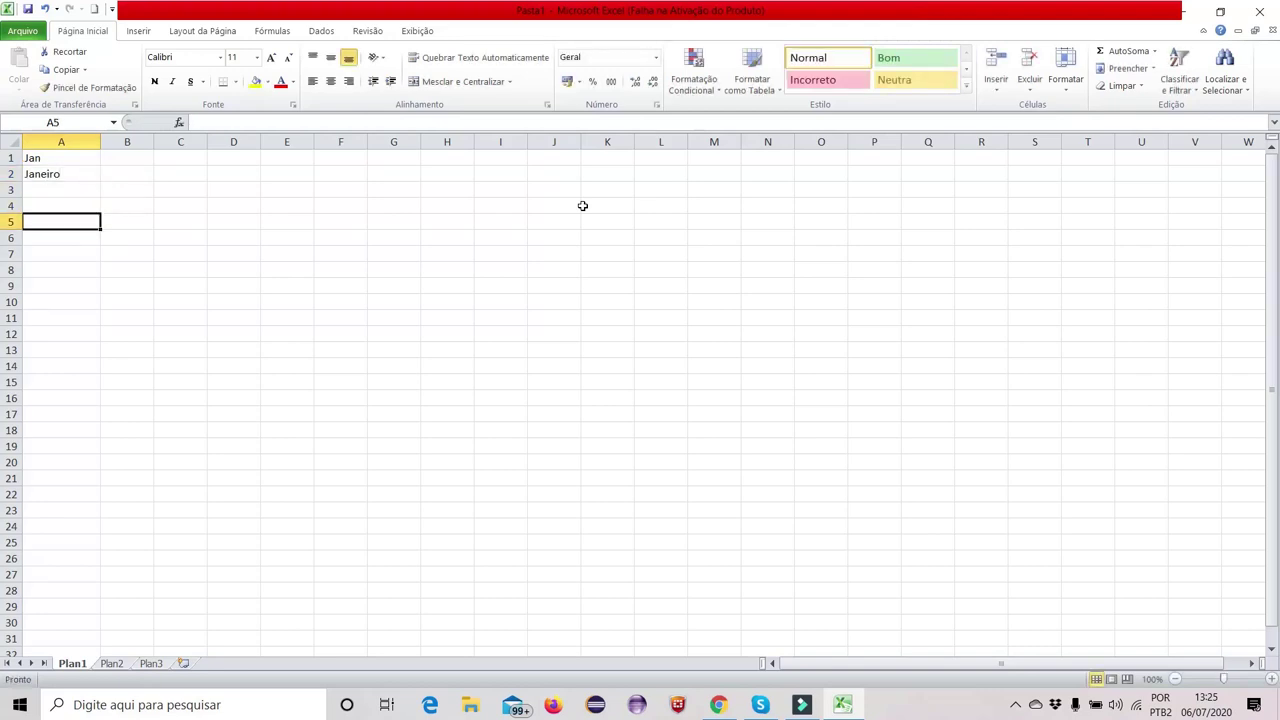
{"action": "type", "text": "1"}
{"action": "key", "text": "Return"}
Autofill the abbreviated months from Jan in cell A1 across row 1 through cell M1
{"action": "key", "text": "Up"}
{"action": "key", "text": "Up"}
{"action": "key", "text": "Up"}
{"action": "key", "text": "Up"}
{"action": "key", "text": "Up"}
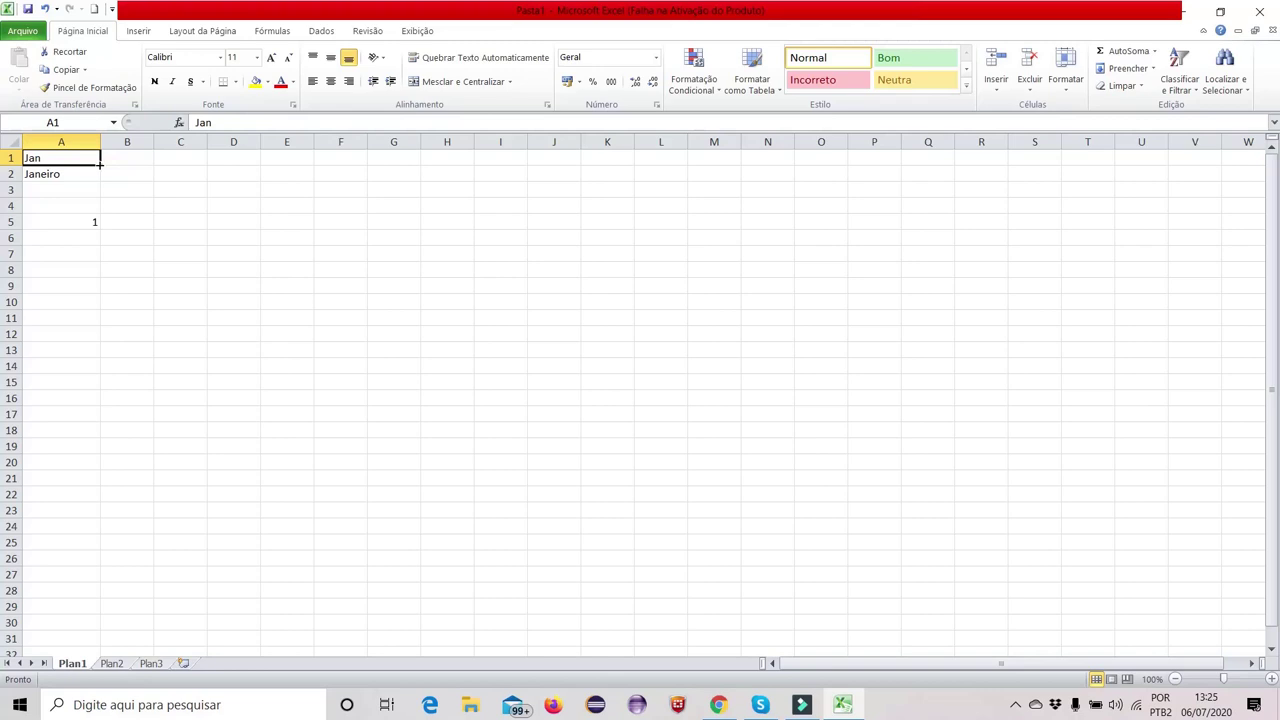
{"action": "left_click_drag", "start_coordinate": [100, 165], "coordinate": [100, 165]}
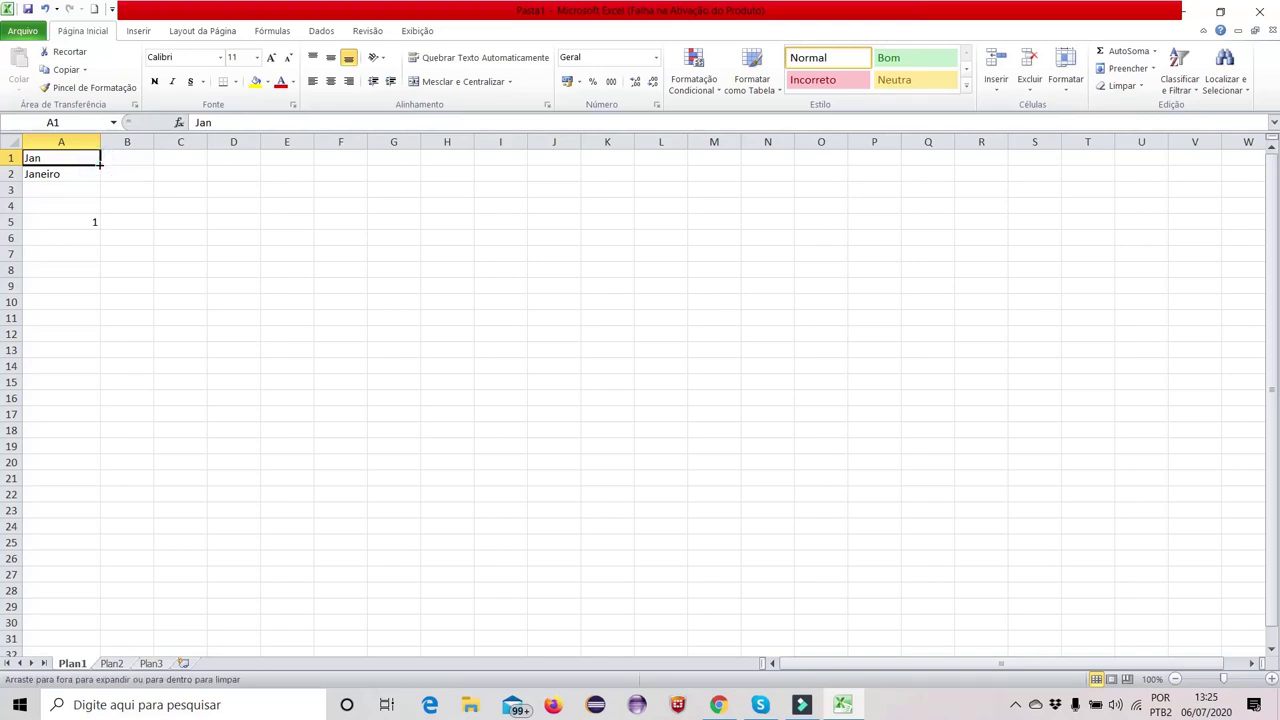
{"action": "left_click_drag", "start_coordinate": [100, 165], "coordinate": [100, 165]}
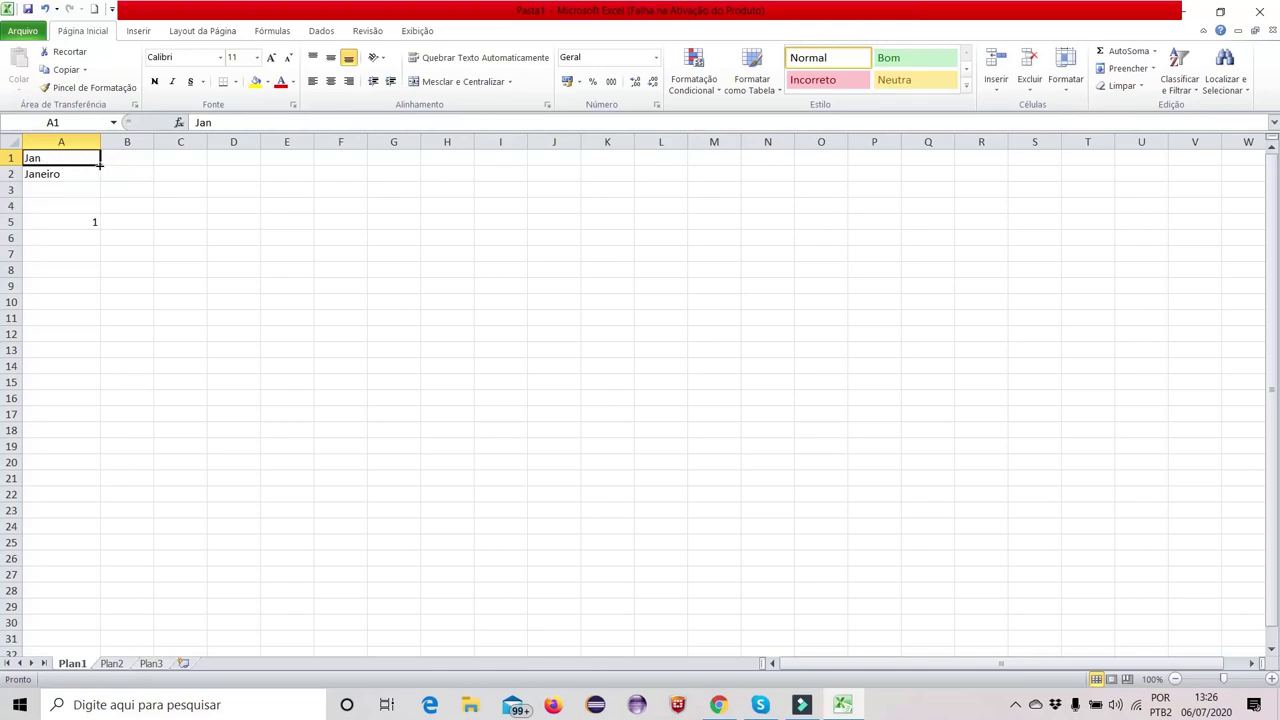
{"action": "left_click_drag", "start_coordinate": [100, 165], "coordinate": [727, 166]}
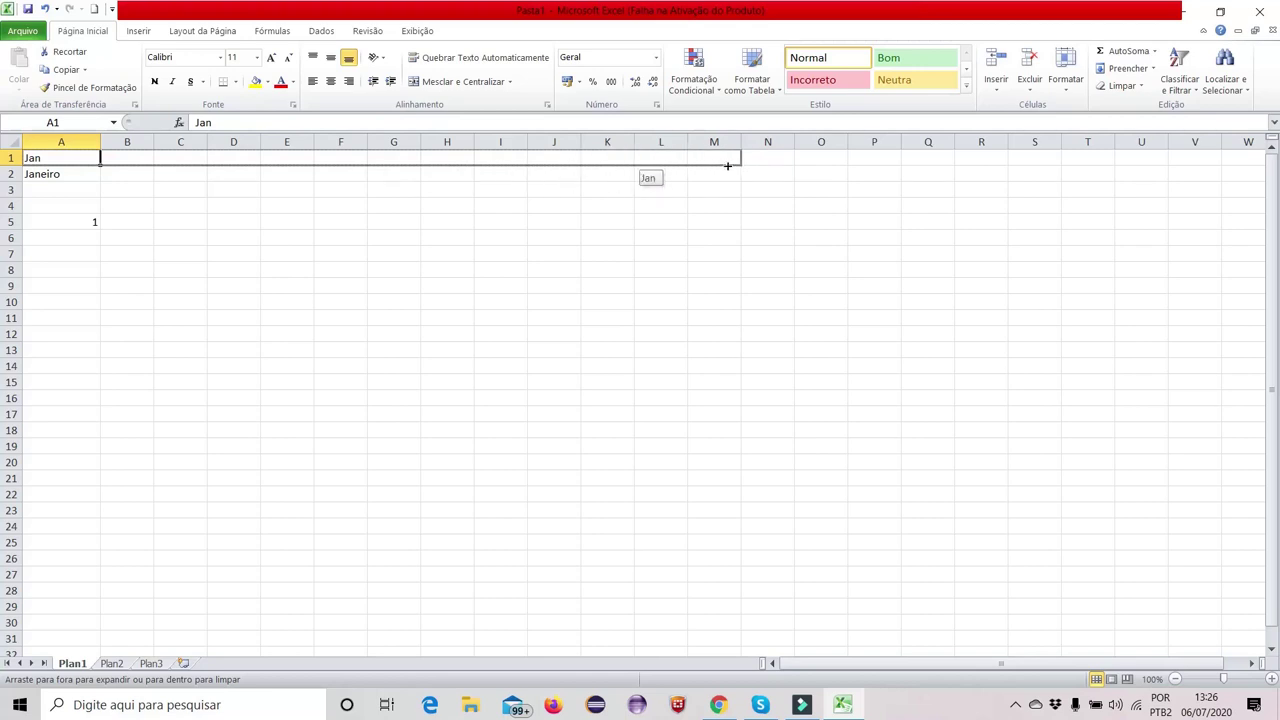
{"action": "left_click_drag", "start_coordinate": [731, 161], "coordinate": [731, 162]}
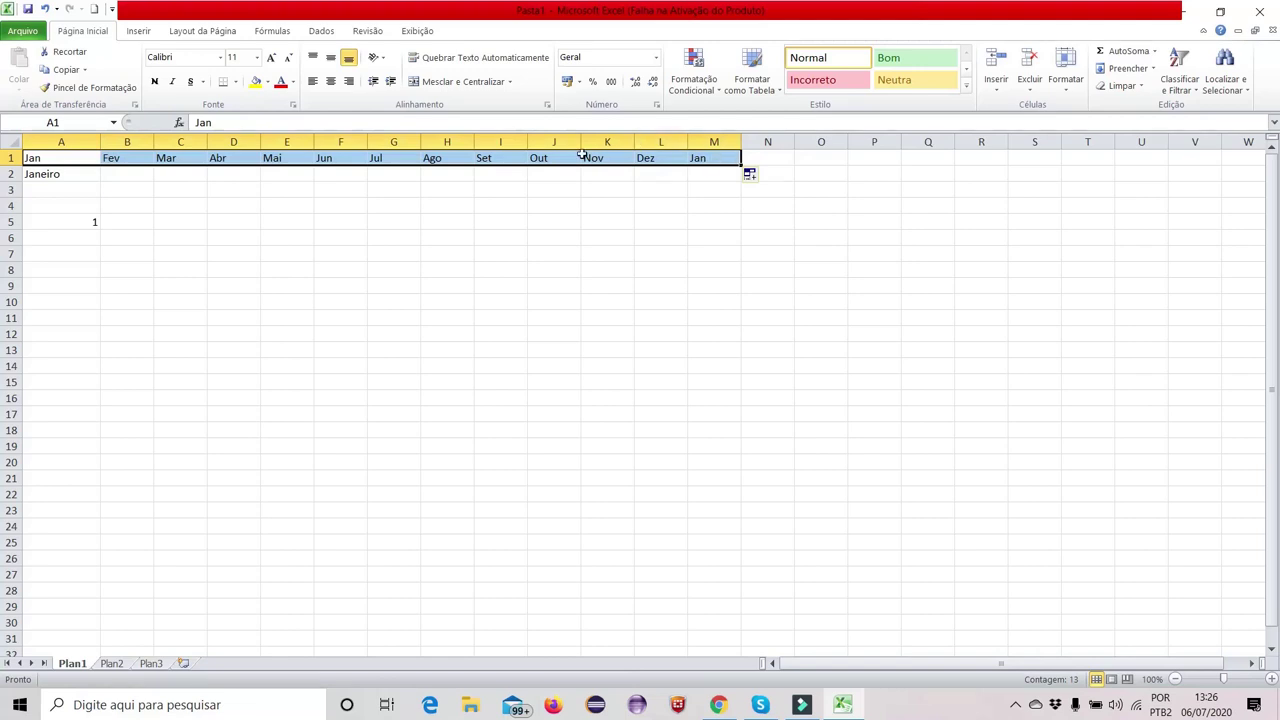
{"action": "left_click", "coordinate": [64, 160]}
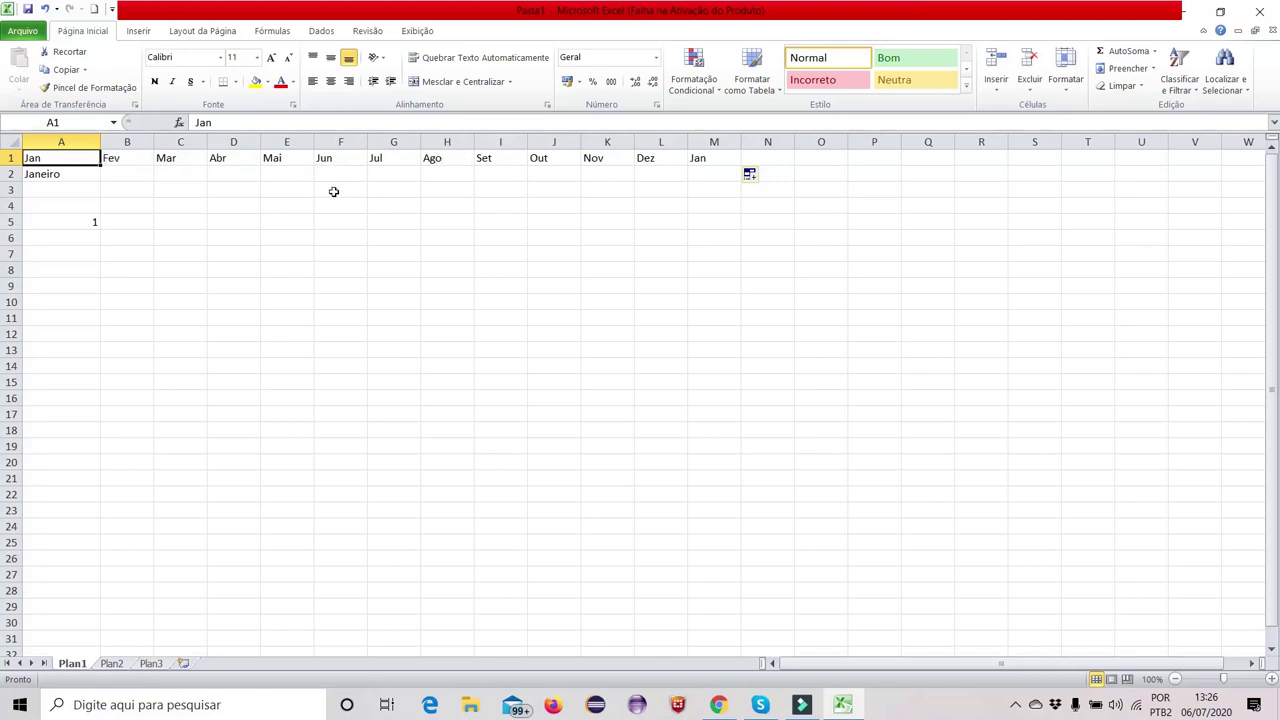
Autofill the full month names from Janeiro in cell A2 across row 2 through Dezembro in L2
{"action": "left_click", "coordinate": [76, 175]}
{"action": "left_click", "coordinate": [56, 157]}
{"action": "left_click", "coordinate": [58, 174]}
{"action": "left_click_drag", "start_coordinate": [100, 181], "coordinate": [690, 179]}
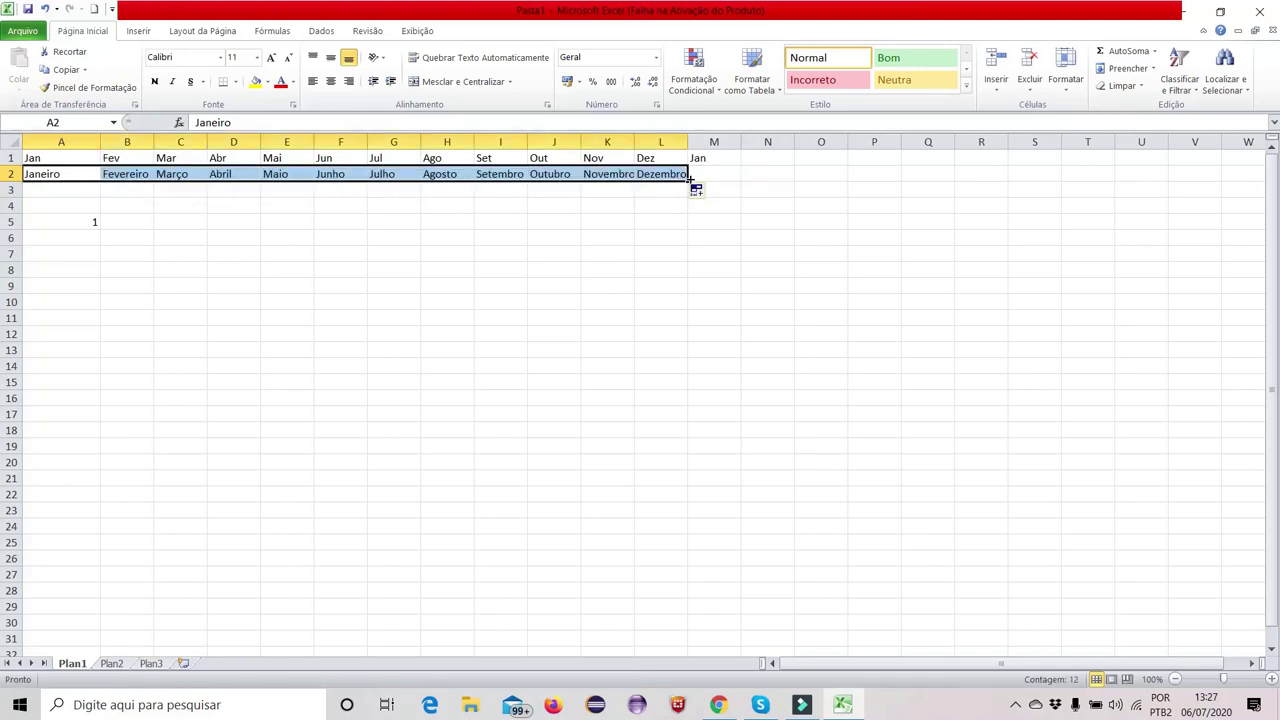
{"action": "left_click", "coordinate": [362, 252]}
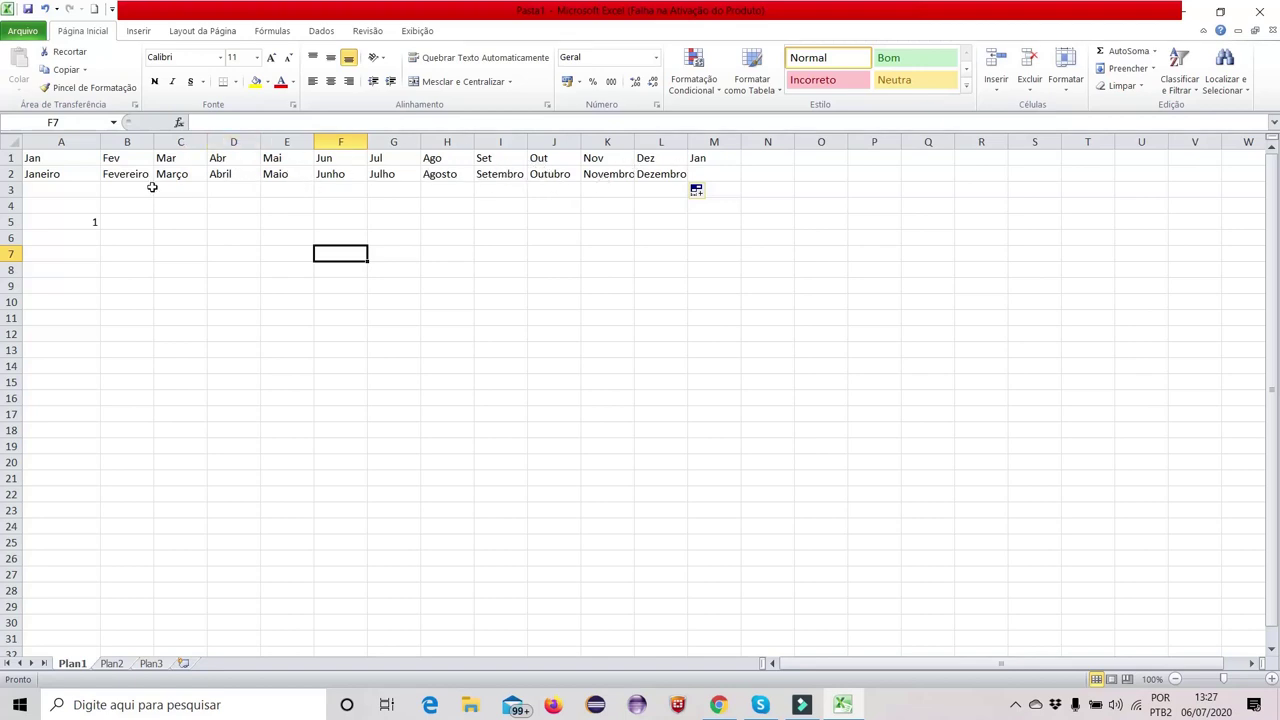
Copy the 1 in cell A5 across row 5 through cell L5 with the fill handle
{"action": "left_click", "coordinate": [46, 225]}
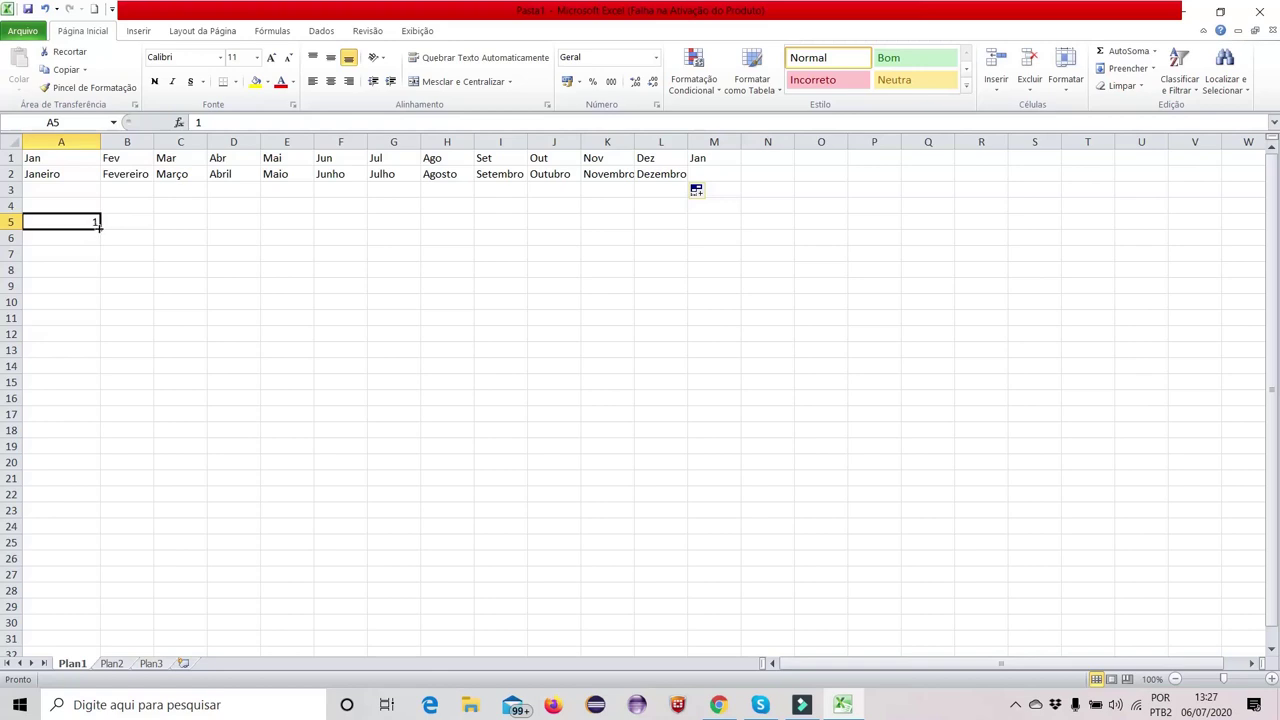
{"action": "left_click_drag", "start_coordinate": [99, 226], "coordinate": [660, 232]}
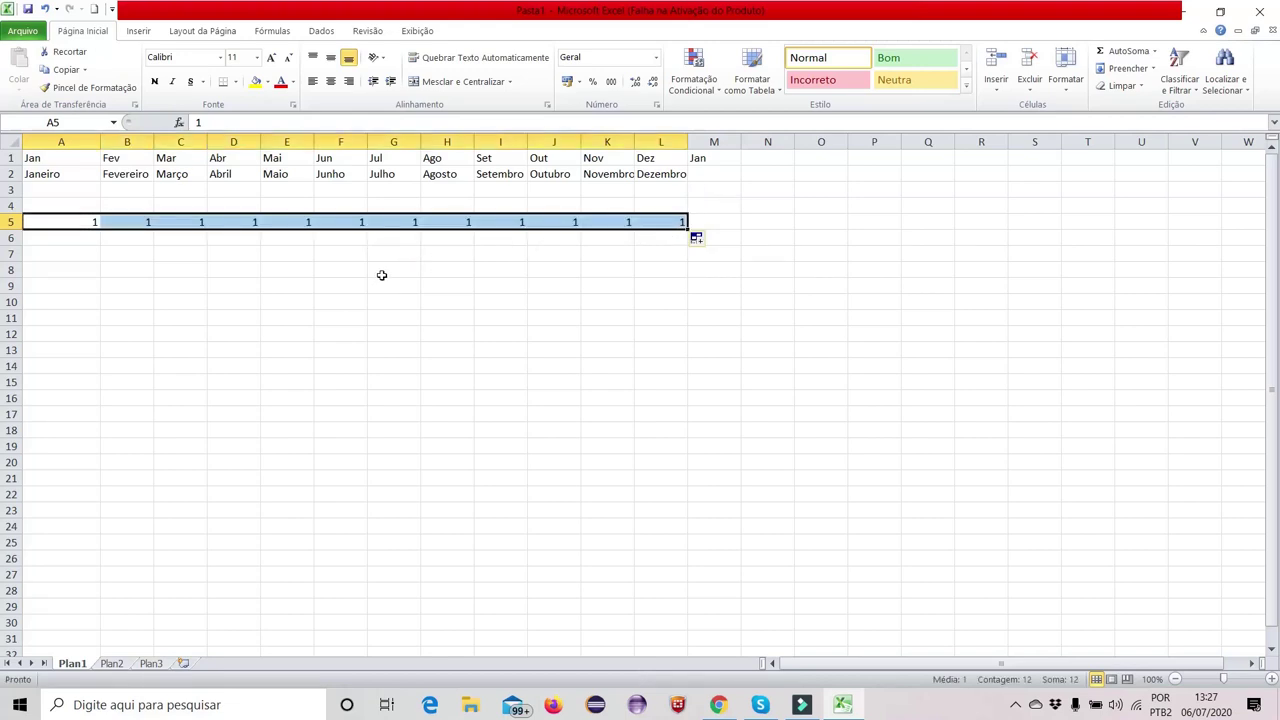
{"action": "left_click", "coordinate": [81, 241]}
Clear the copied 1s from cells B5 to L5, keeping the original in A5
{"action": "left_click_drag", "start_coordinate": [112, 221], "coordinate": [663, 220]}
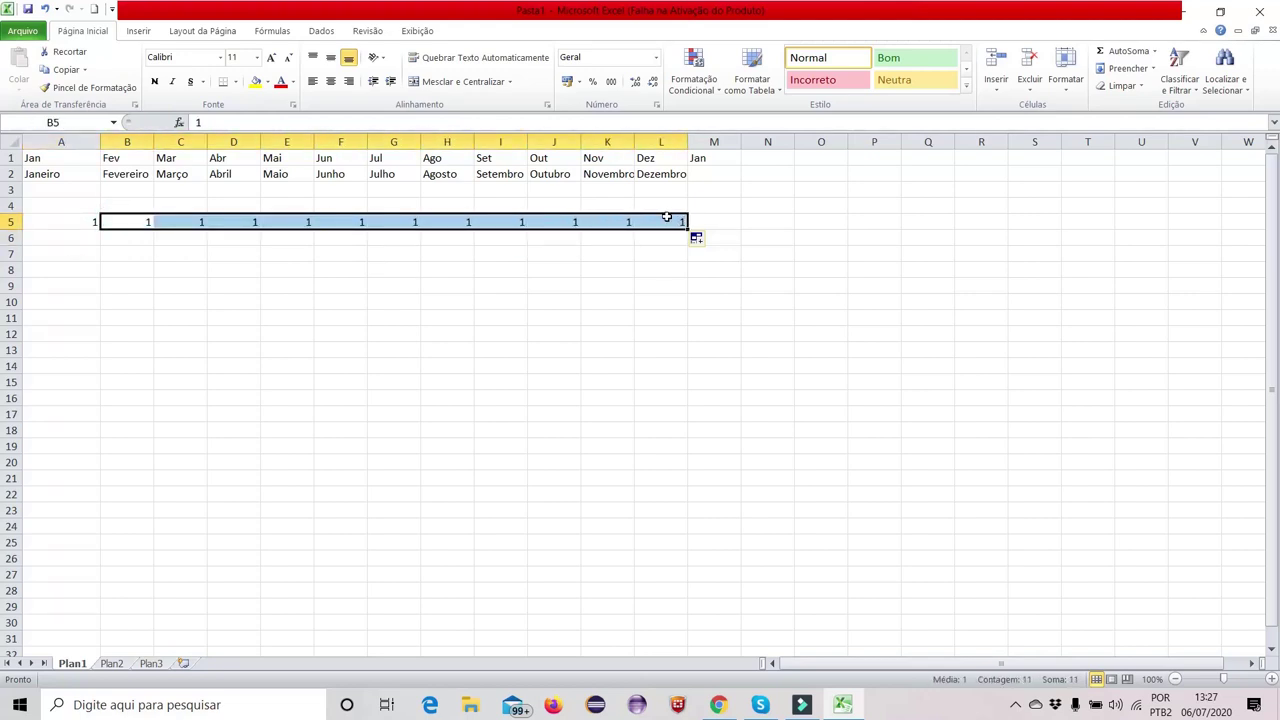
{"action": "key", "text": "BackSpace"}
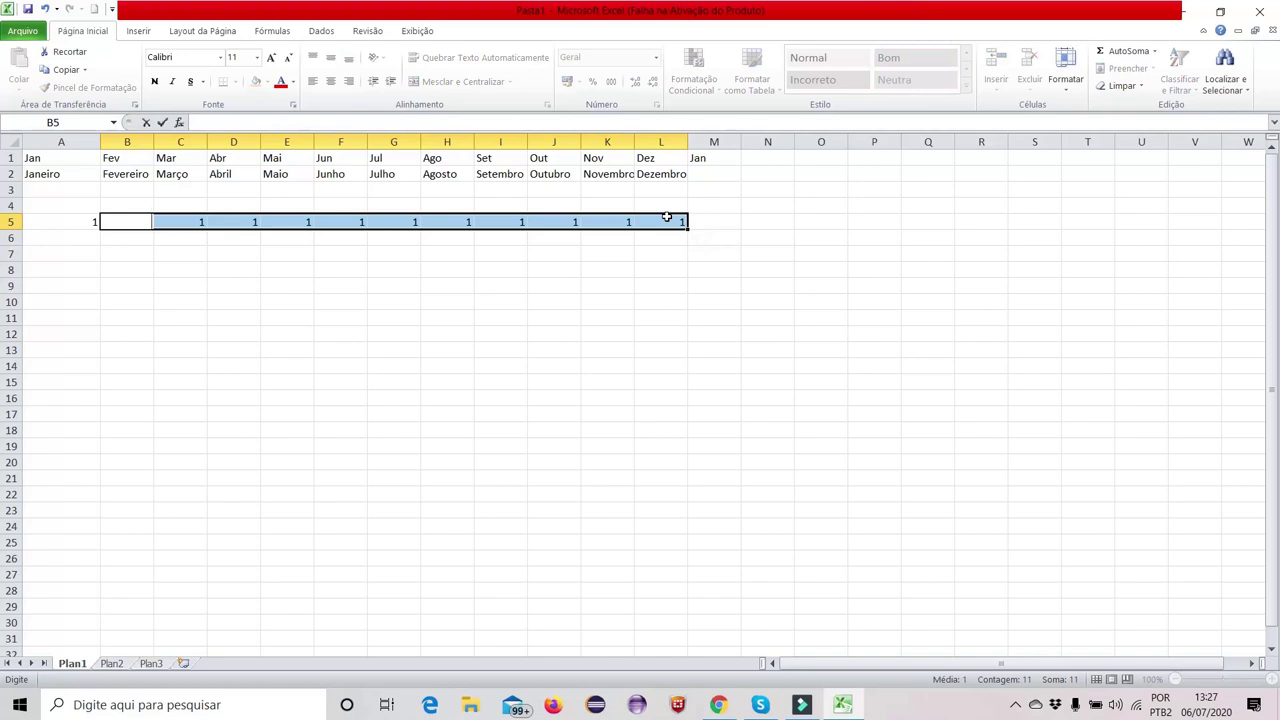
{"action": "left_click", "coordinate": [149, 366]}
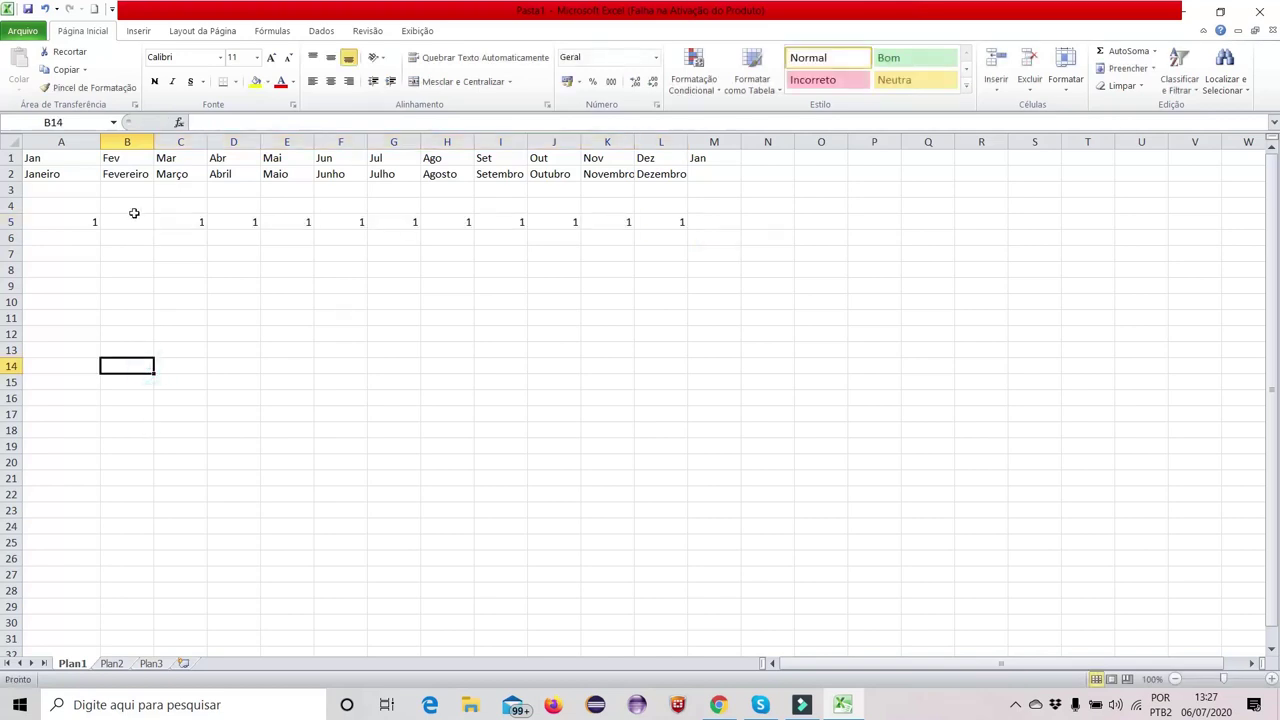
{"action": "left_click_drag", "start_coordinate": [131, 216], "coordinate": [683, 222]}
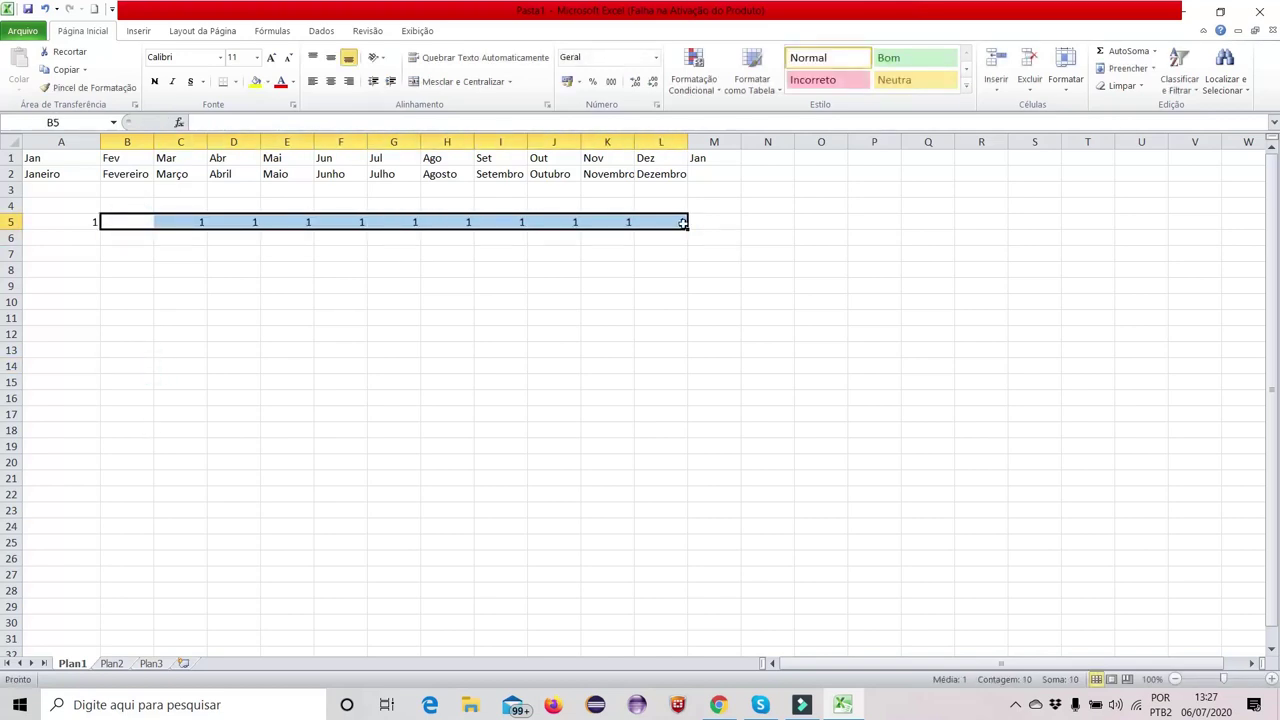
{"action": "key", "text": "Delete"}
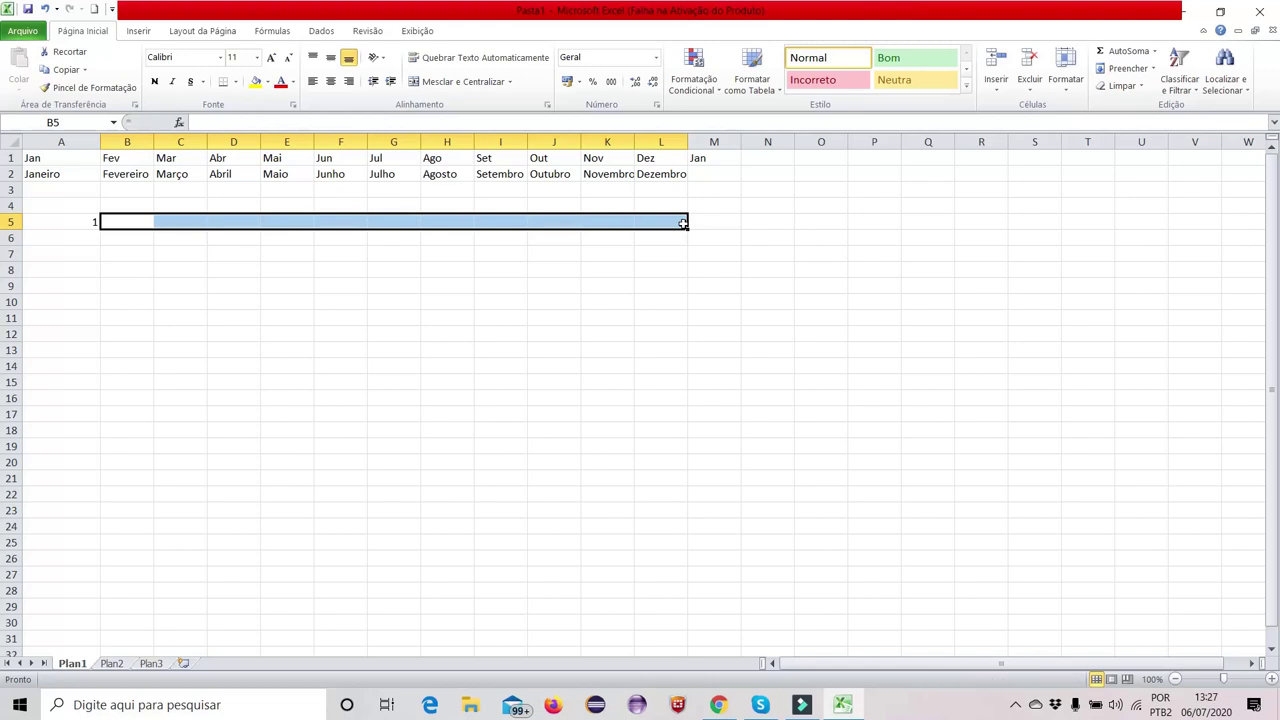
Extend the 1 in cell A5 as a consecutive number series up to 17 in cell Q5
{"action": "left_click", "coordinate": [78, 222]}
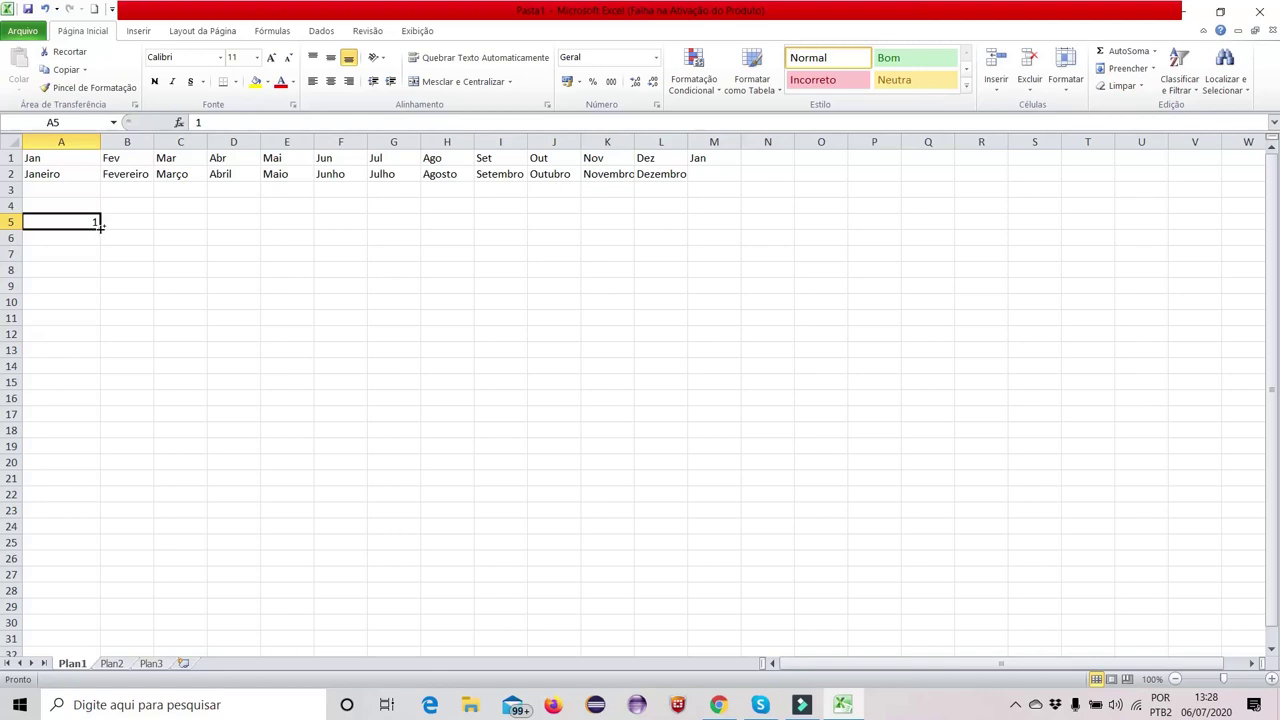
{"action": "left_click_drag", "start_coordinate": [100, 226], "coordinate": [934, 224]}
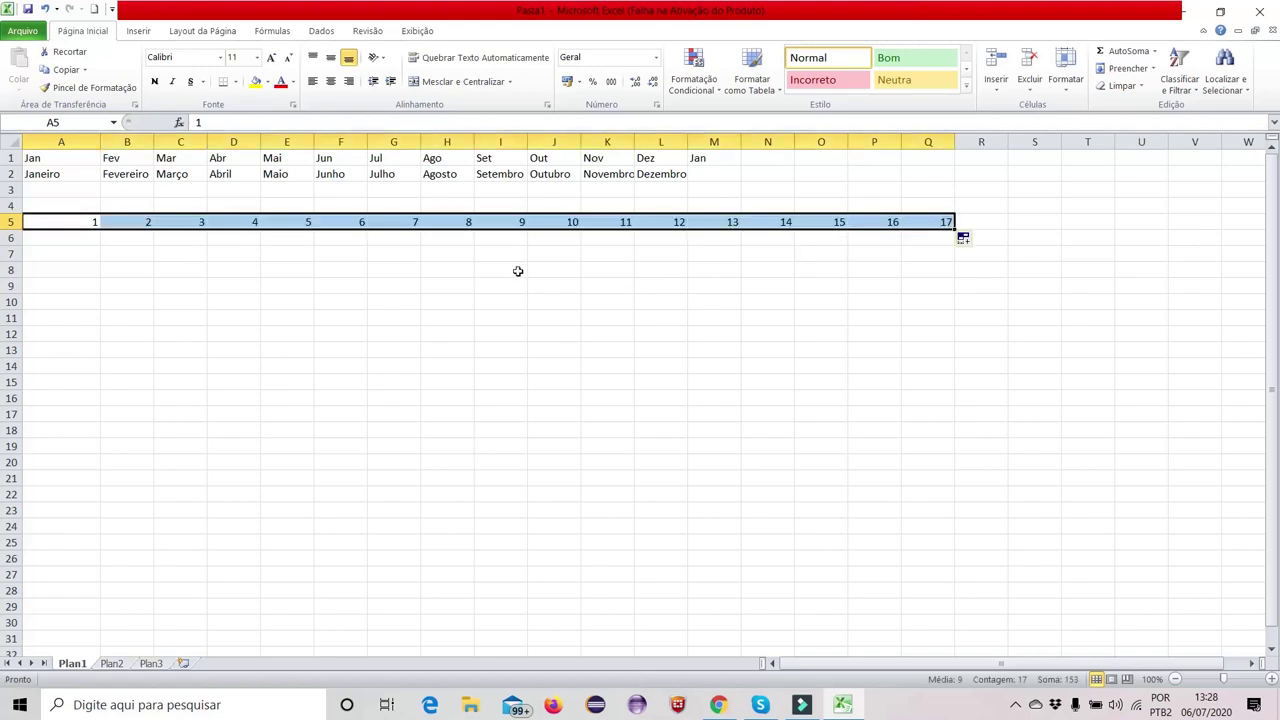
{"action": "left_click", "coordinate": [355, 278]}
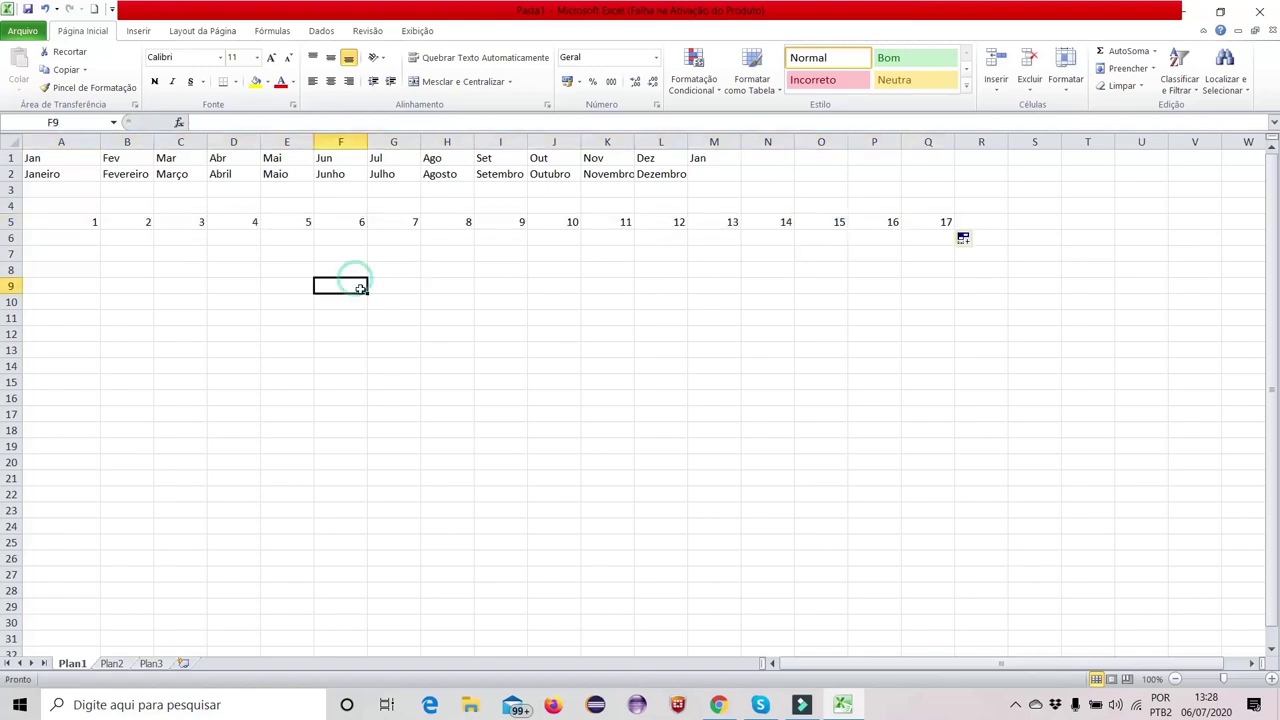
Examine the consecutive numbers filled across row 5 and the available fill options
{"action": "left_click", "coordinate": [72, 223]}
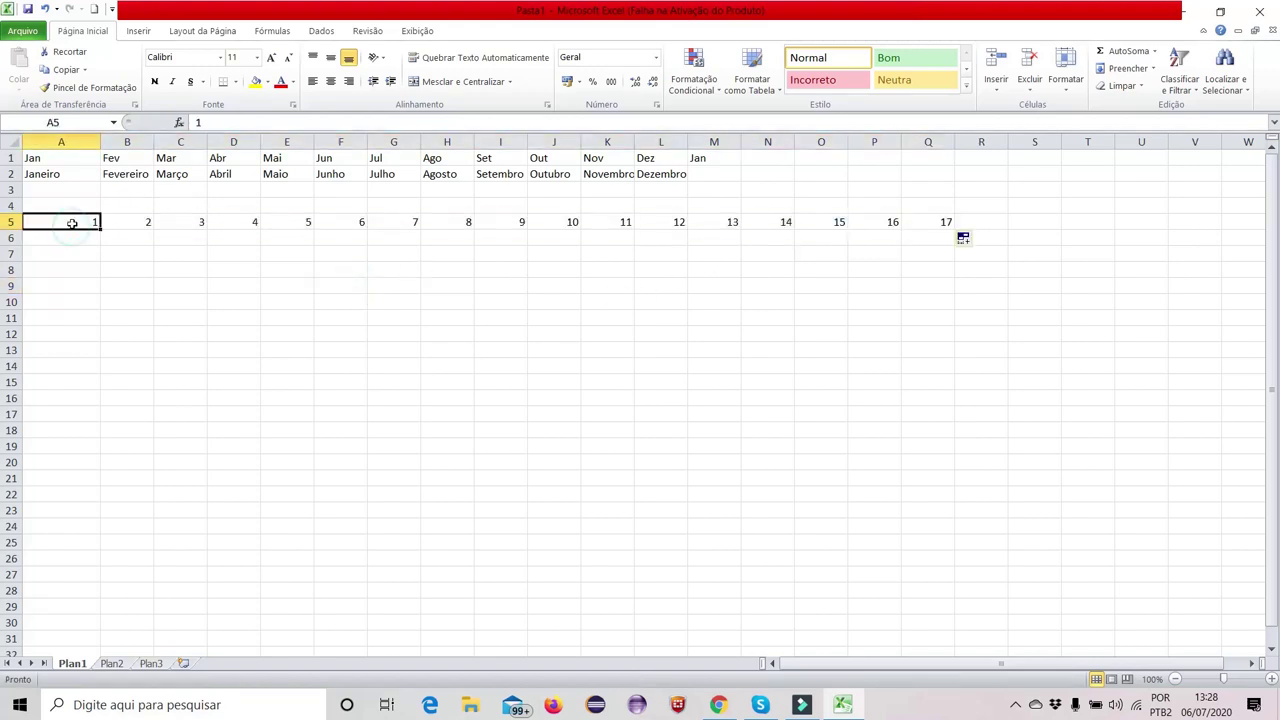
{"action": "left_click", "coordinate": [147, 221]}
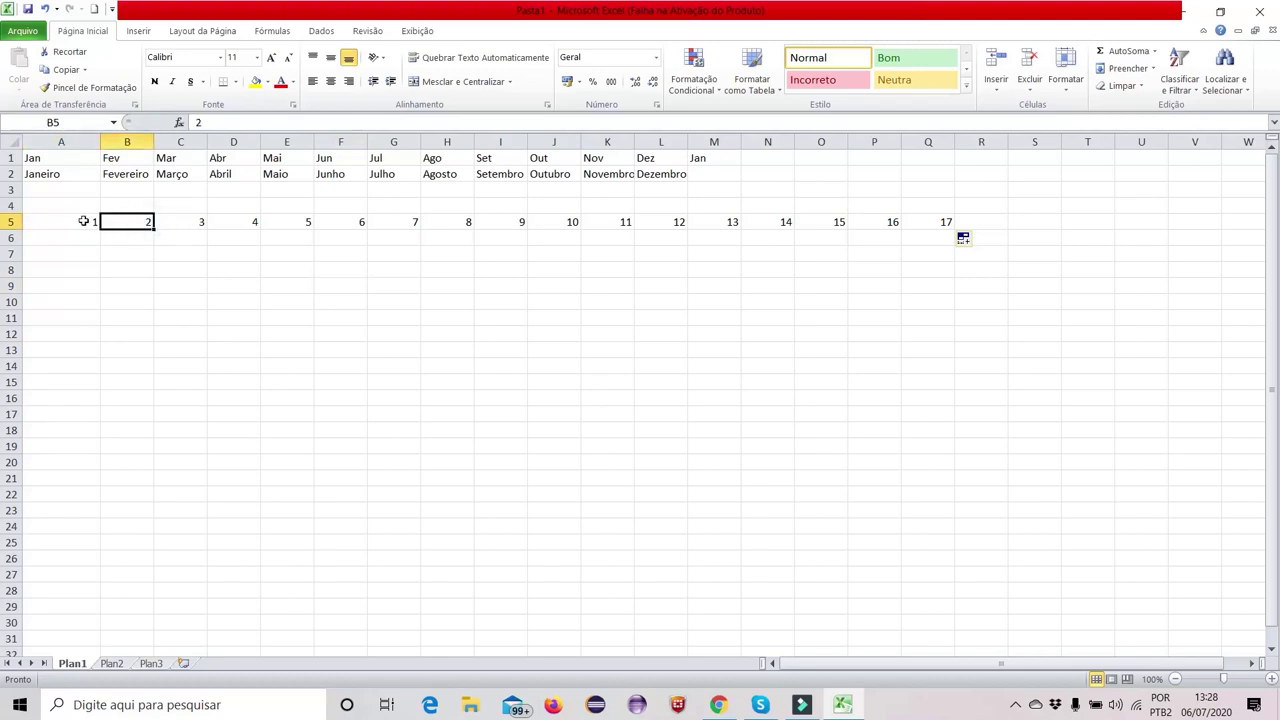
{"action": "left_click", "coordinate": [84, 221]}
{"action": "left_click", "coordinate": [132, 221]}
{"action": "left_click", "coordinate": [175, 221]}
{"action": "left_click", "coordinate": [258, 221]}
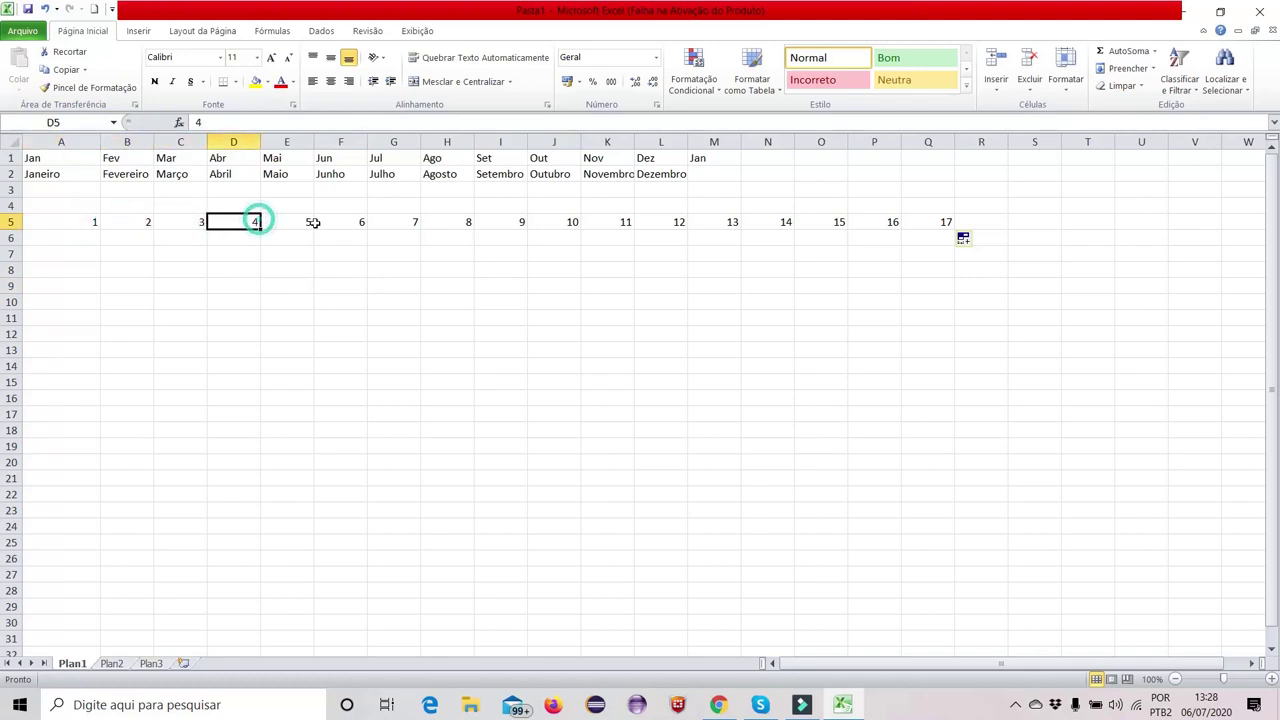
{"action": "left_click", "coordinate": [318, 222]}
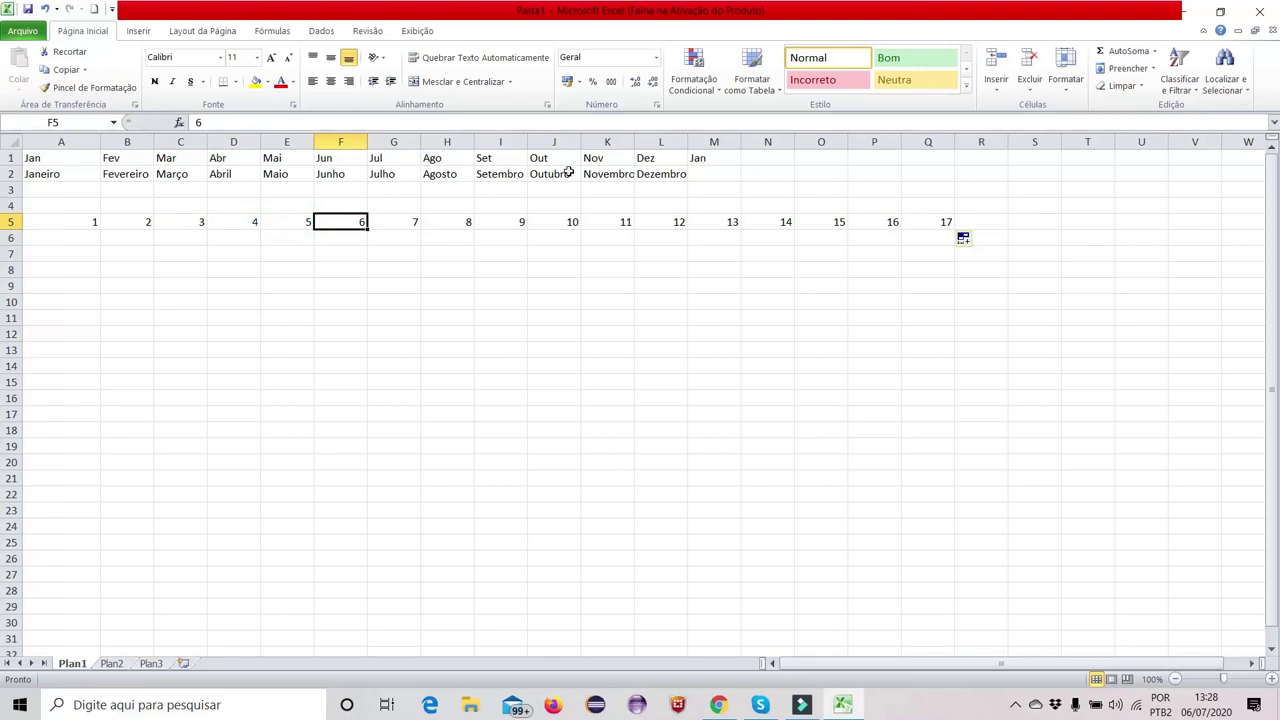
{"action": "left_click", "coordinate": [54, 220]}
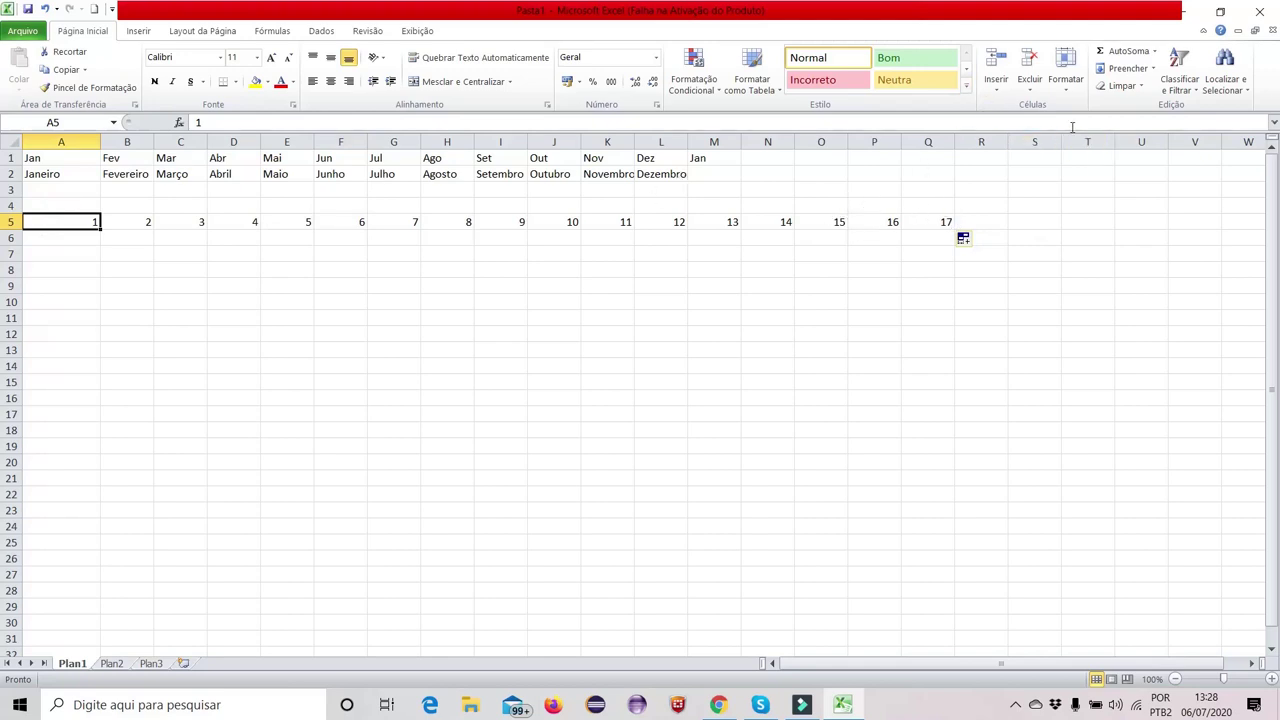
{"action": "left_click", "coordinate": [1155, 70]}
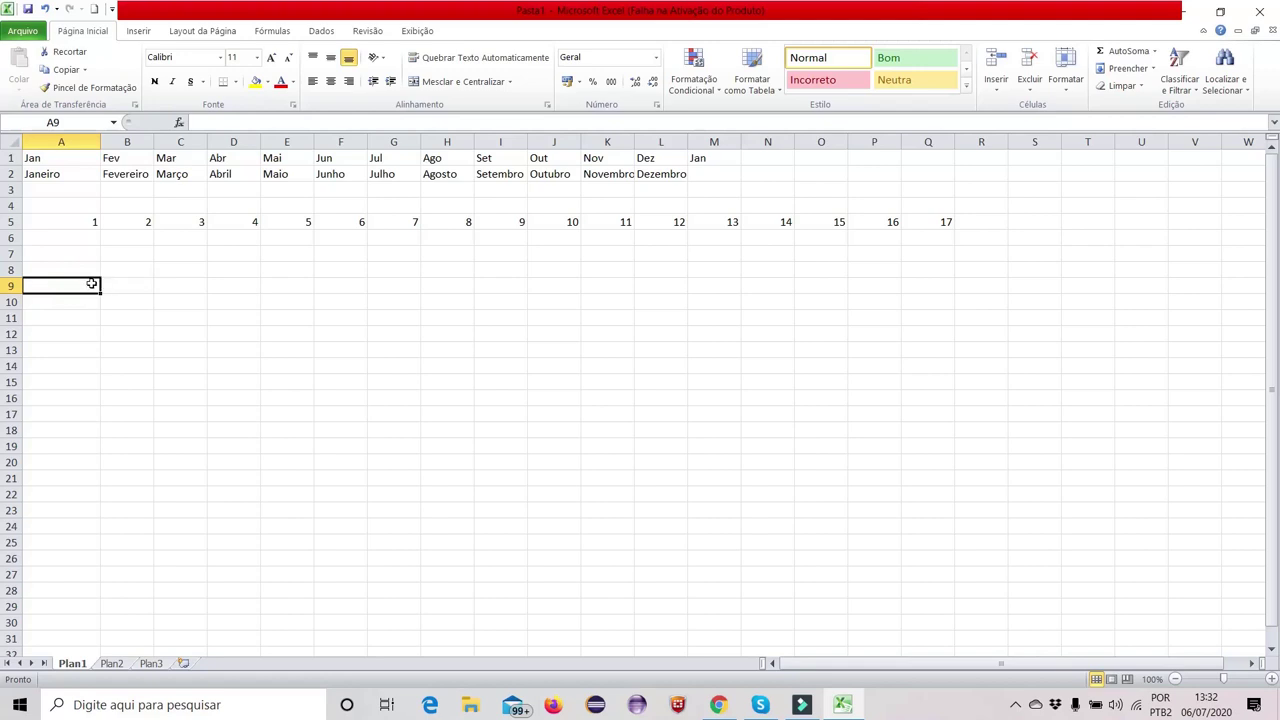
Enter 1 in cell A9 and extend it as a consecutive number series through cell M9
{"action": "type", "text": "1"}
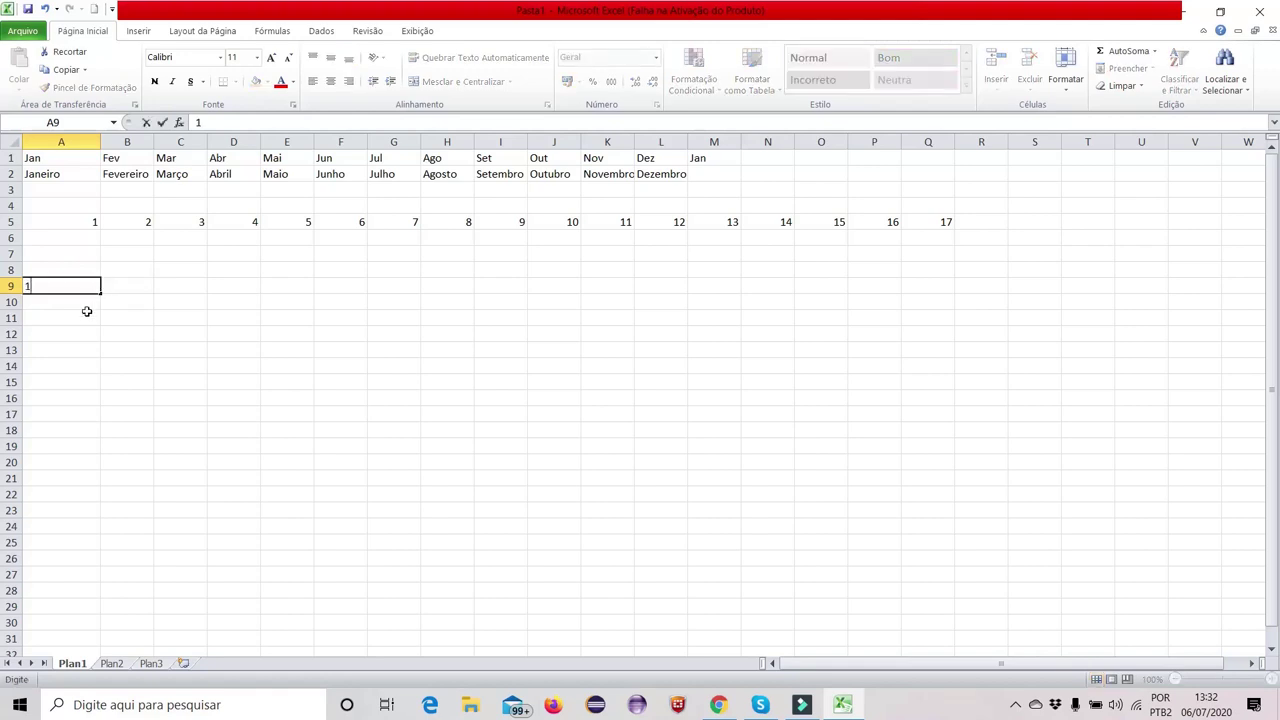
{"action": "left_click", "coordinate": [86, 311]}
{"action": "left_click", "coordinate": [89, 287]}
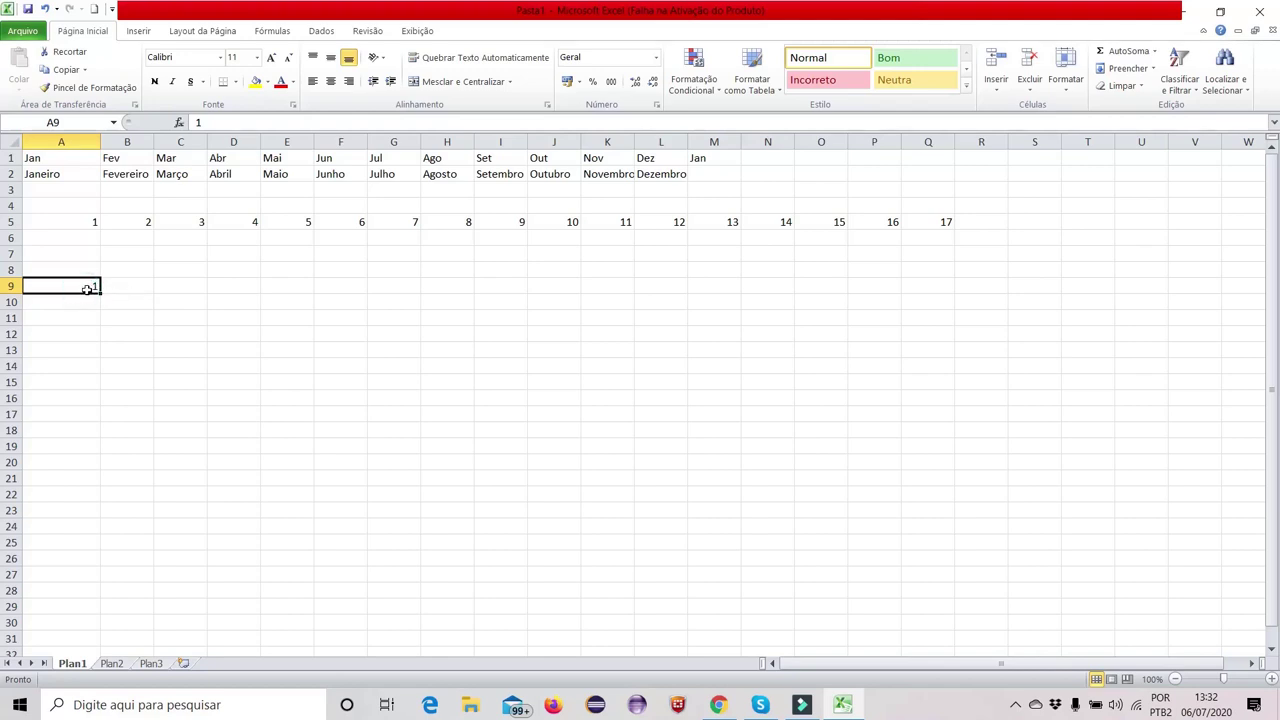
{"action": "left_click", "coordinate": [89, 288]}
{"action": "left_click_drag", "start_coordinate": [99, 294], "coordinate": [724, 289]}
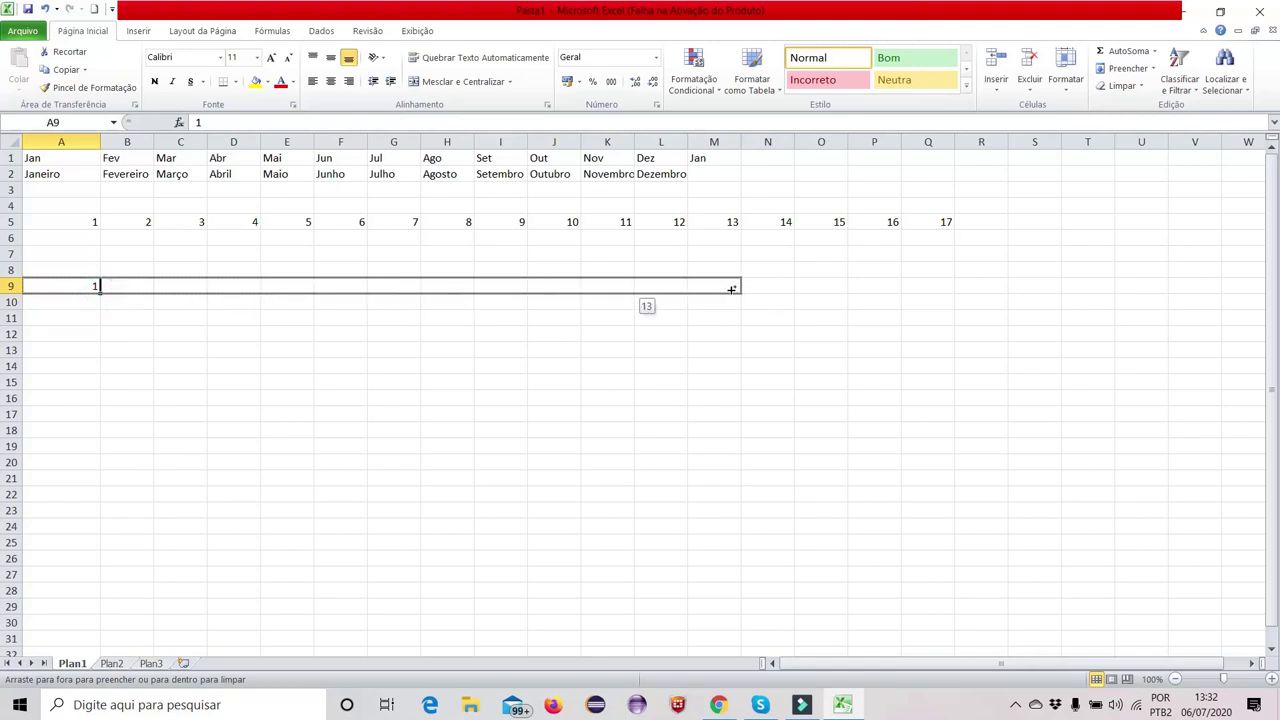
{"action": "left_click_drag", "start_coordinate": [731, 289], "coordinate": [732, 287]}
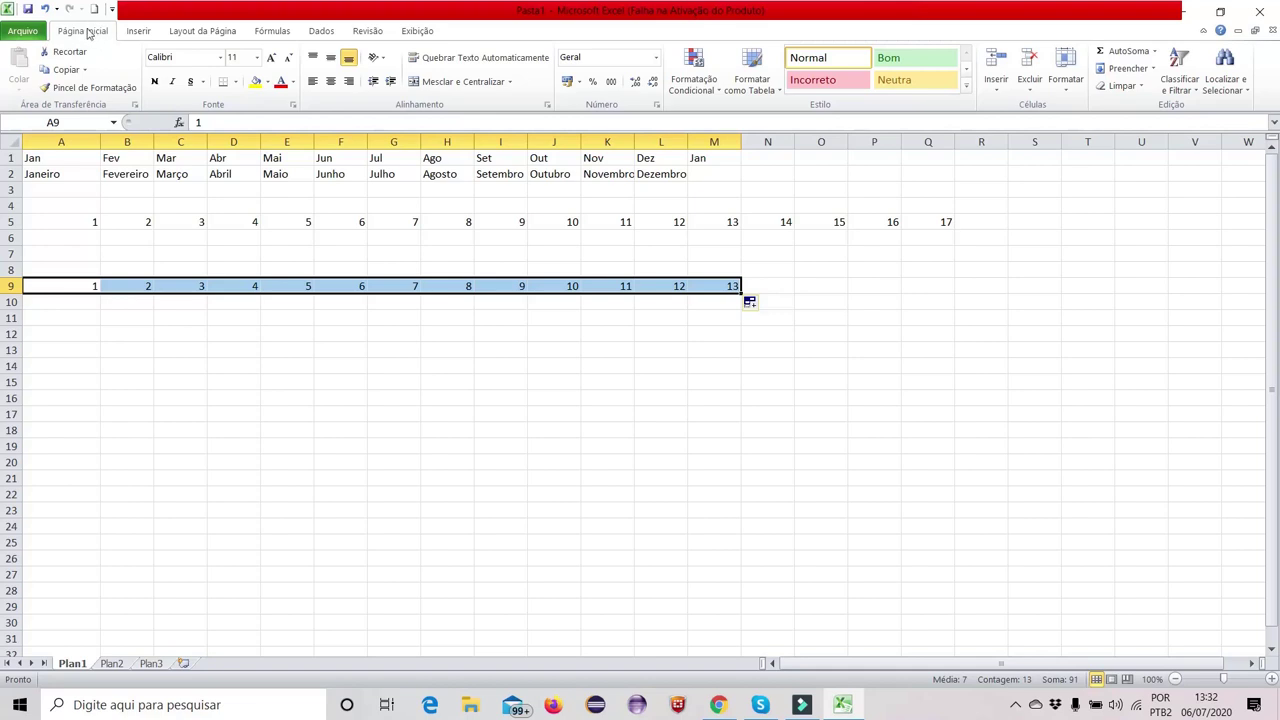
Refill the range A9:M9 as a linear row series with an increment of 2
{"action": "left_click", "coordinate": [1152, 69]}
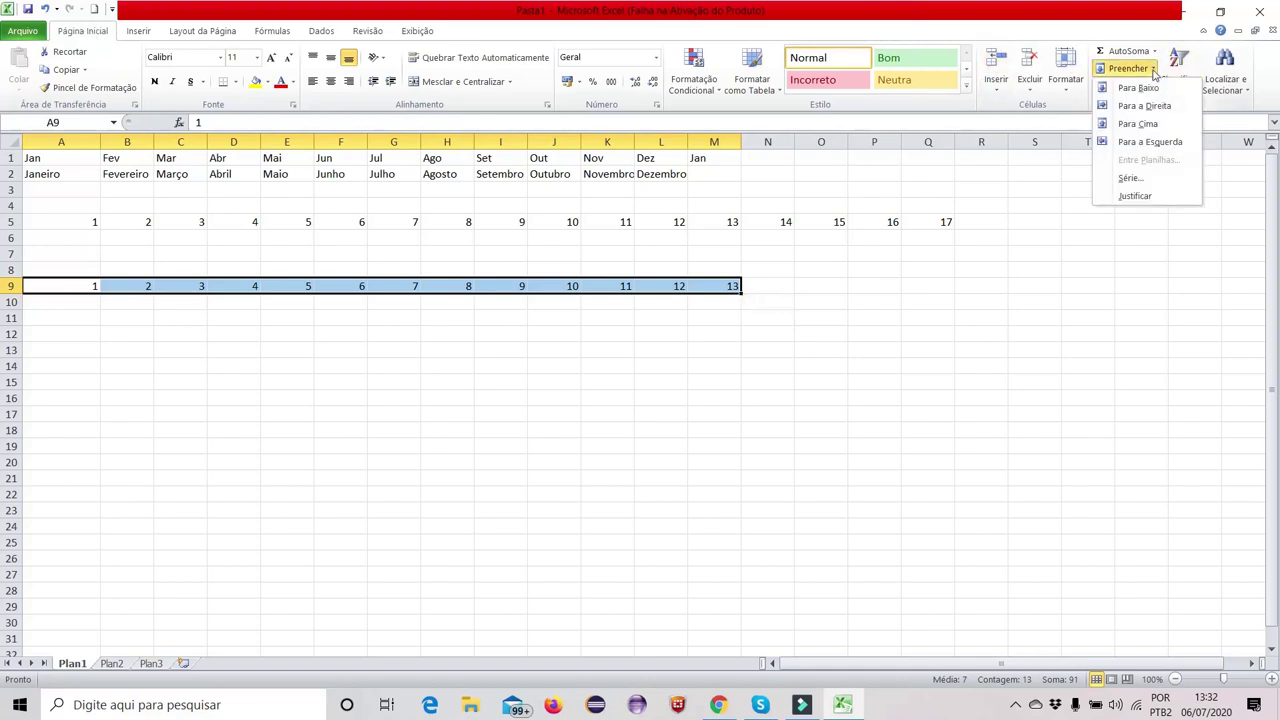
{"action": "left_click", "coordinate": [1155, 180]}
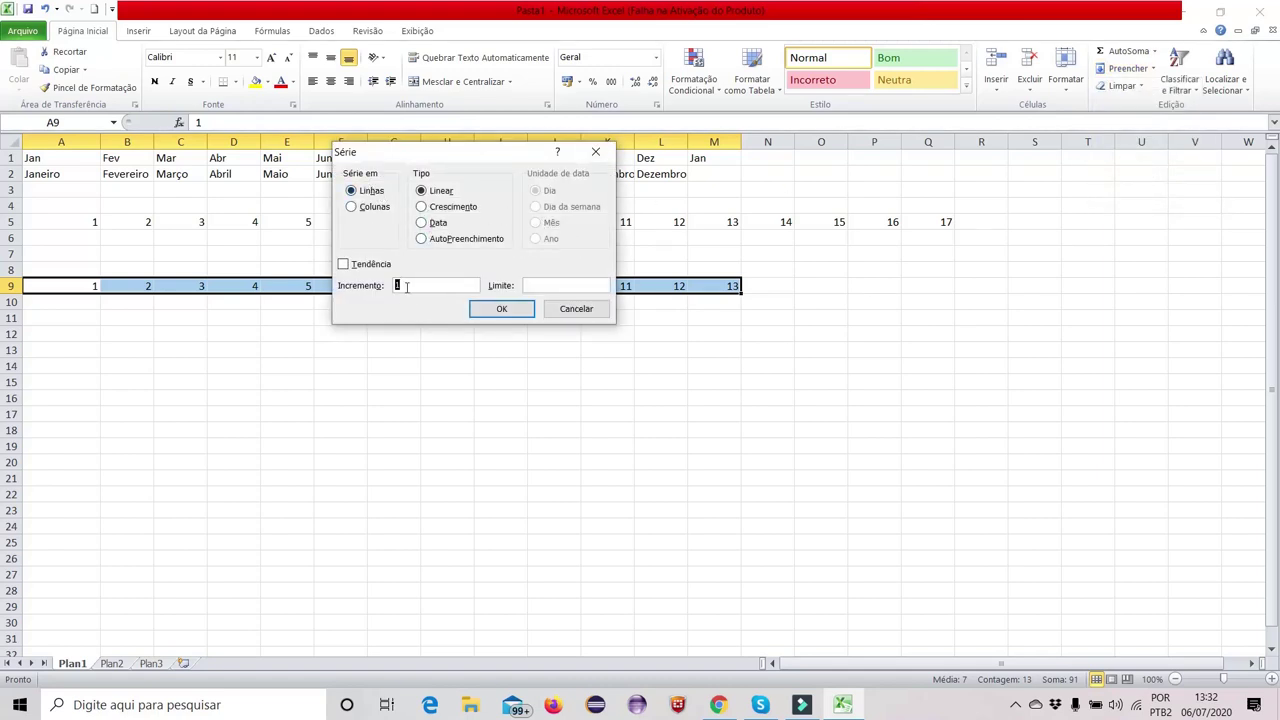
{"action": "type", "text": "2"}
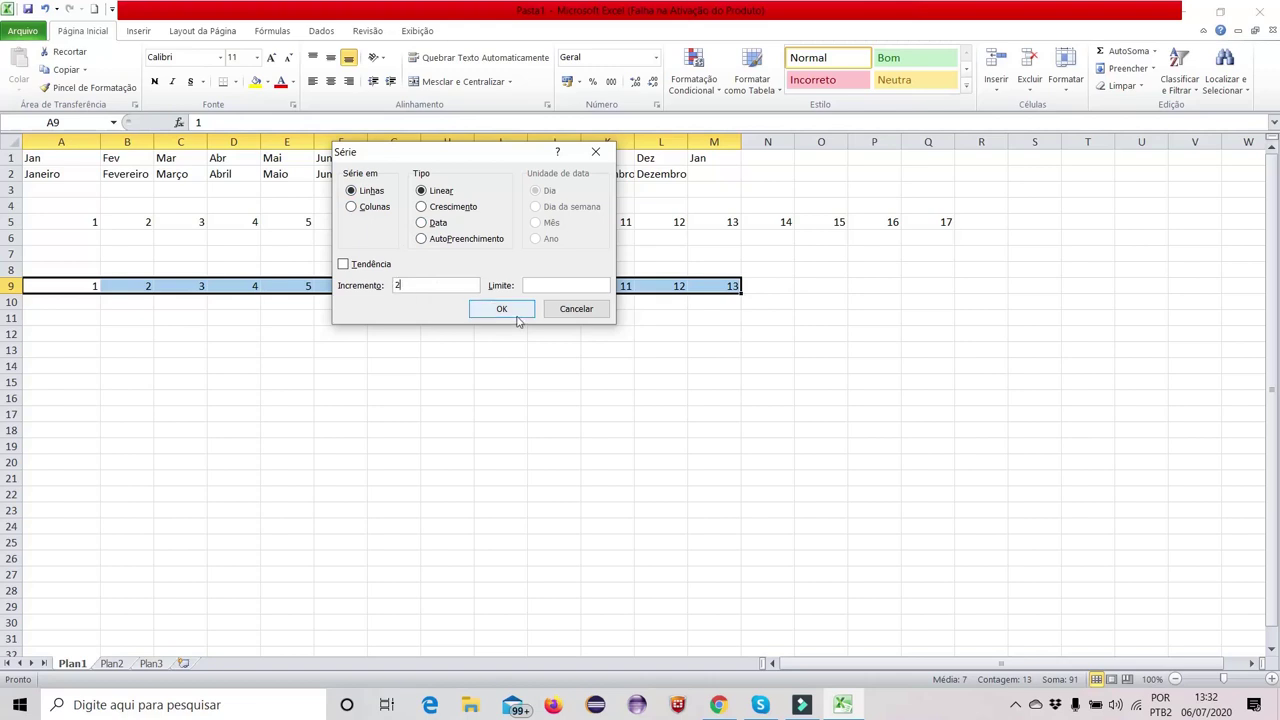
{"action": "left_click", "coordinate": [501, 311]}
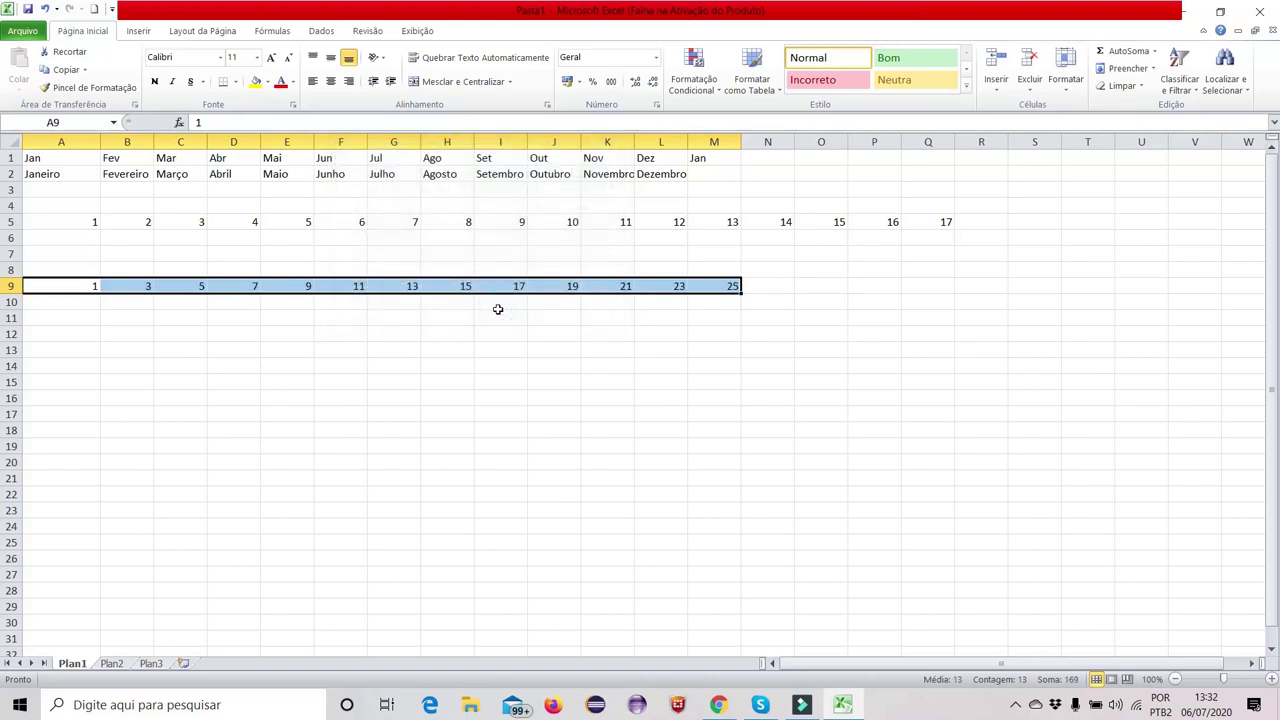
{"action": "left_click", "coordinate": [462, 346]}
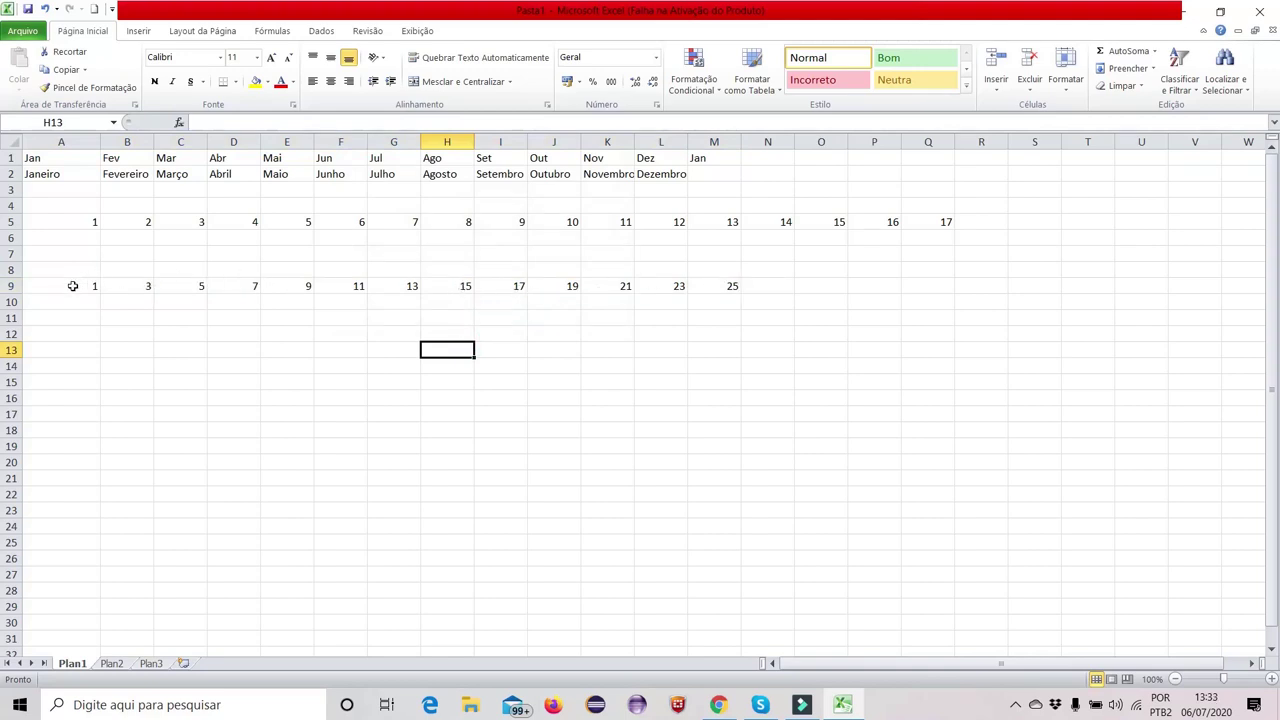
Refill the range A9:M9 as a linear row series with an increment of 5
{"action": "left_click_drag", "start_coordinate": [73, 286], "coordinate": [737, 286]}
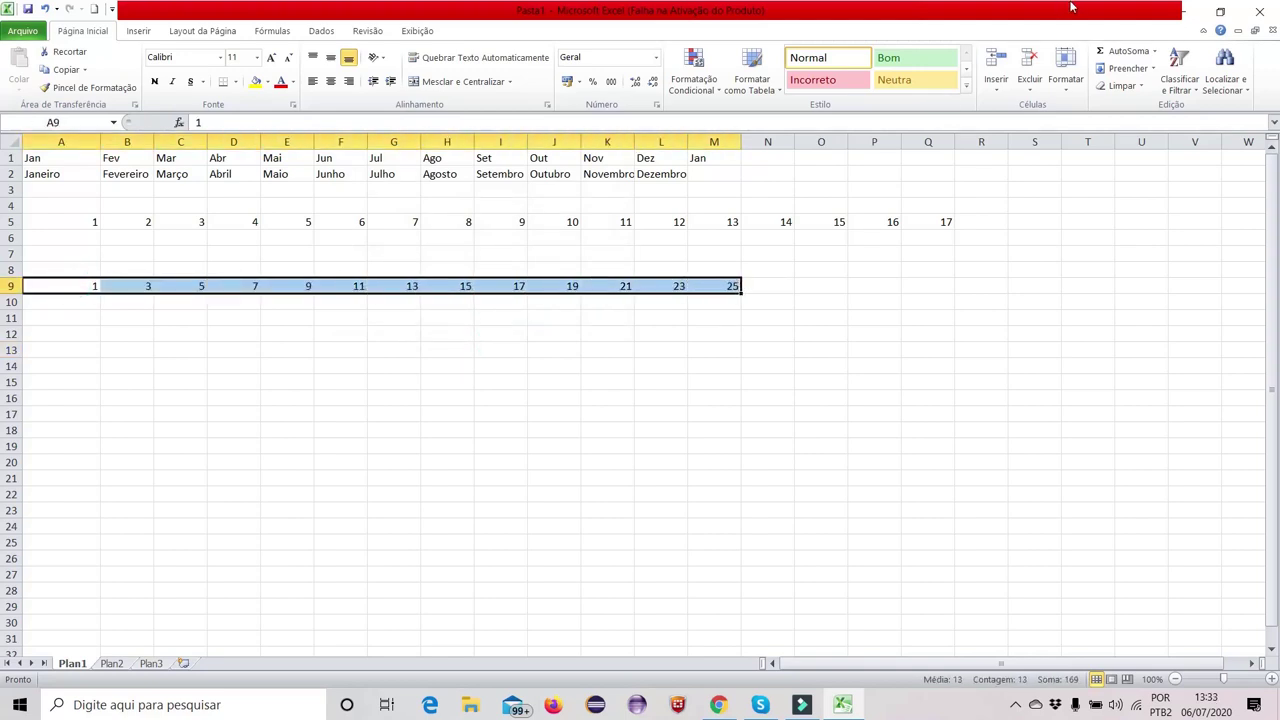
{"action": "left_click", "coordinate": [1149, 74]}
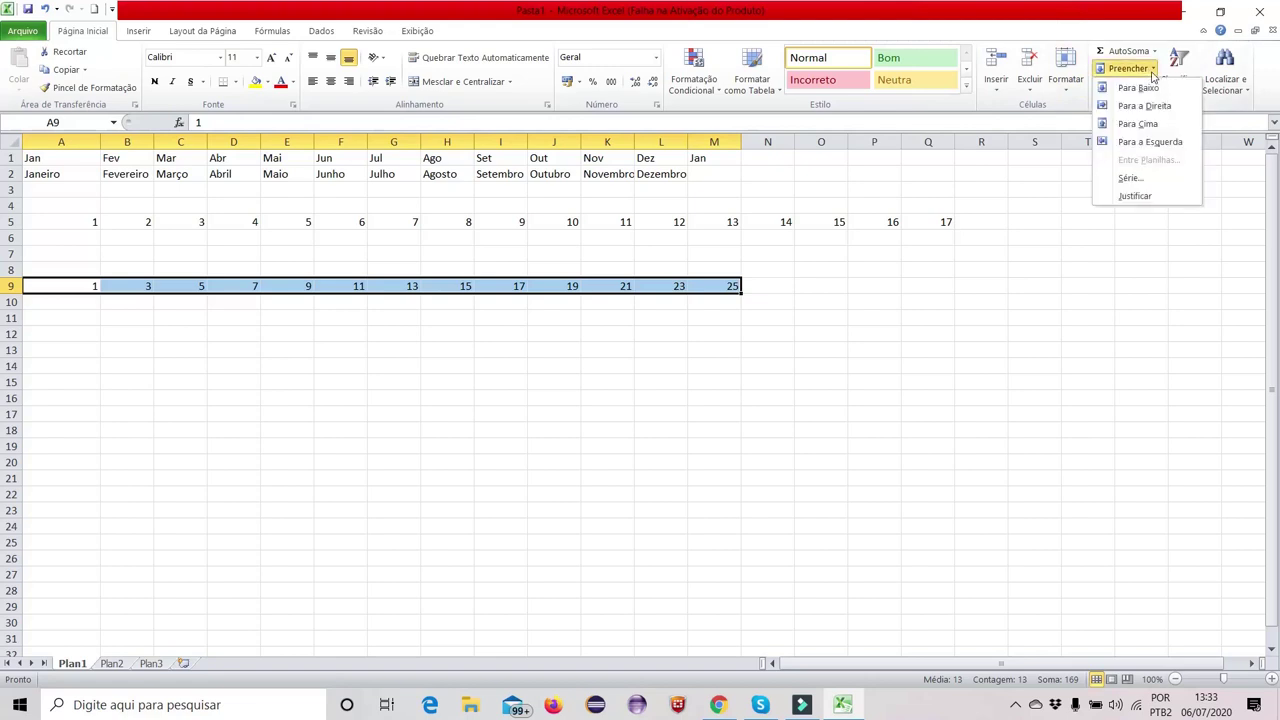
{"action": "left_click", "coordinate": [1149, 178]}
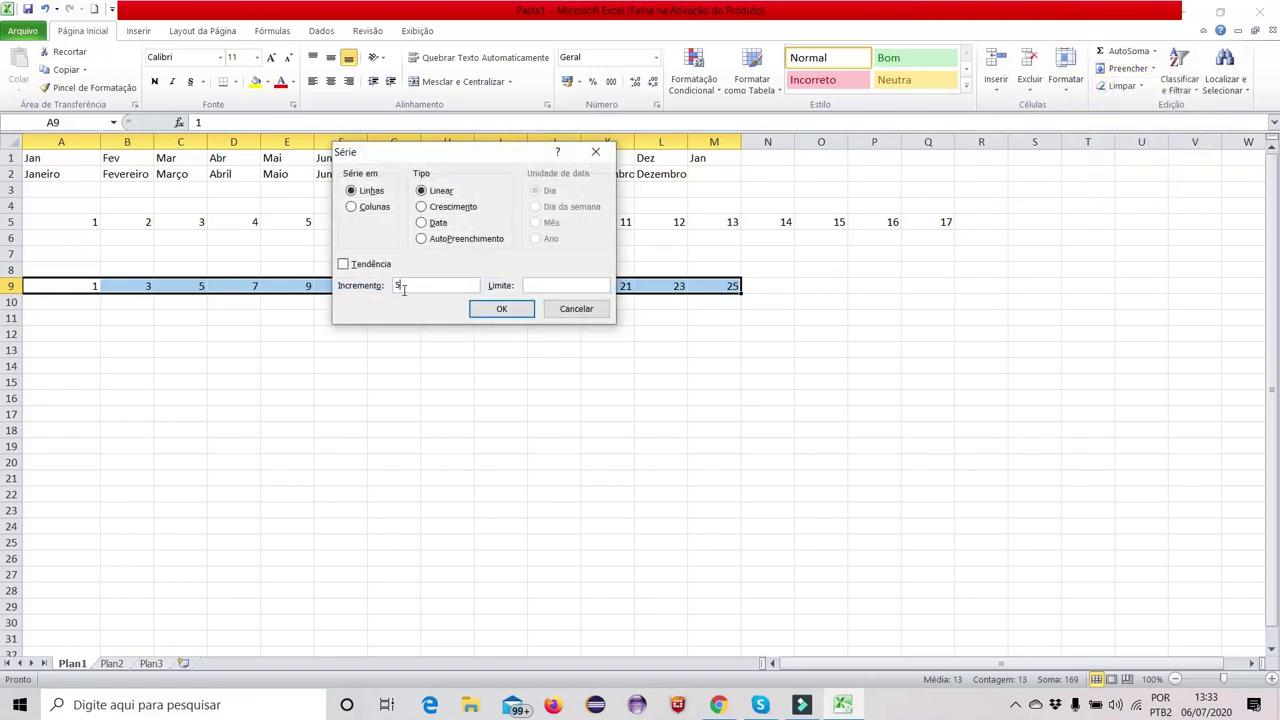
{"action": "left_click", "coordinate": [508, 308]}
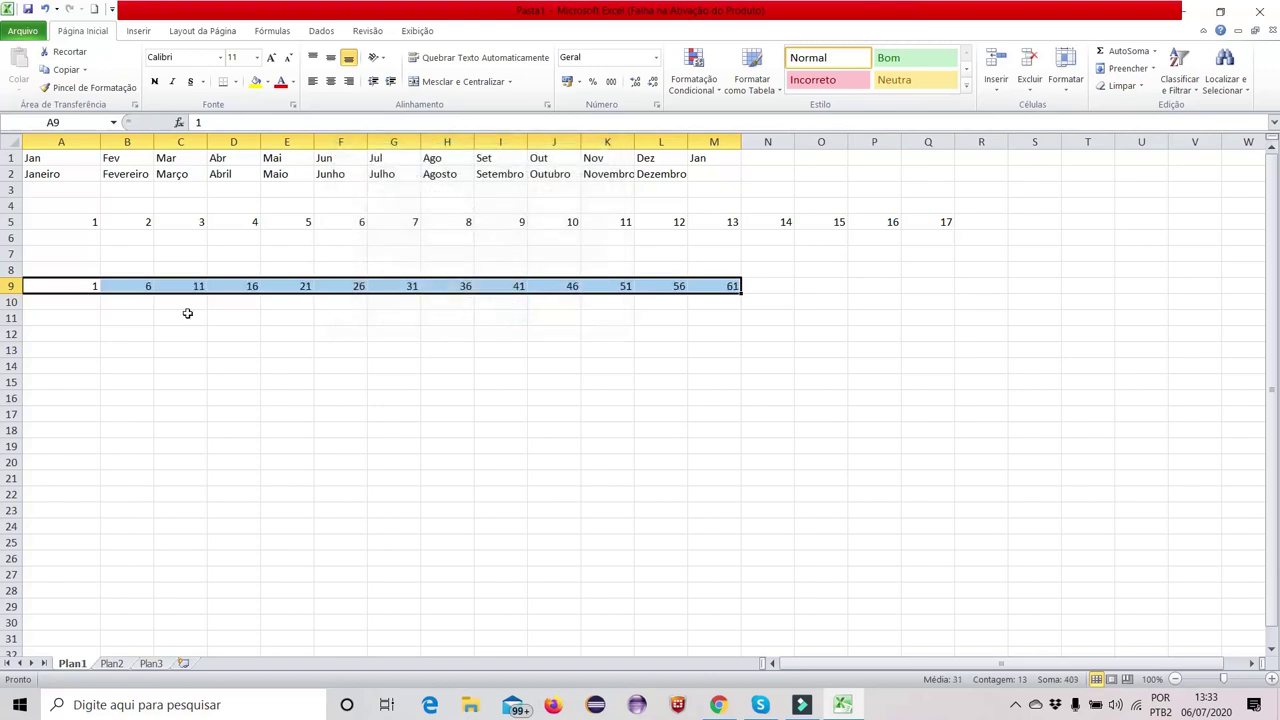
{"action": "left_click", "coordinate": [119, 362]}
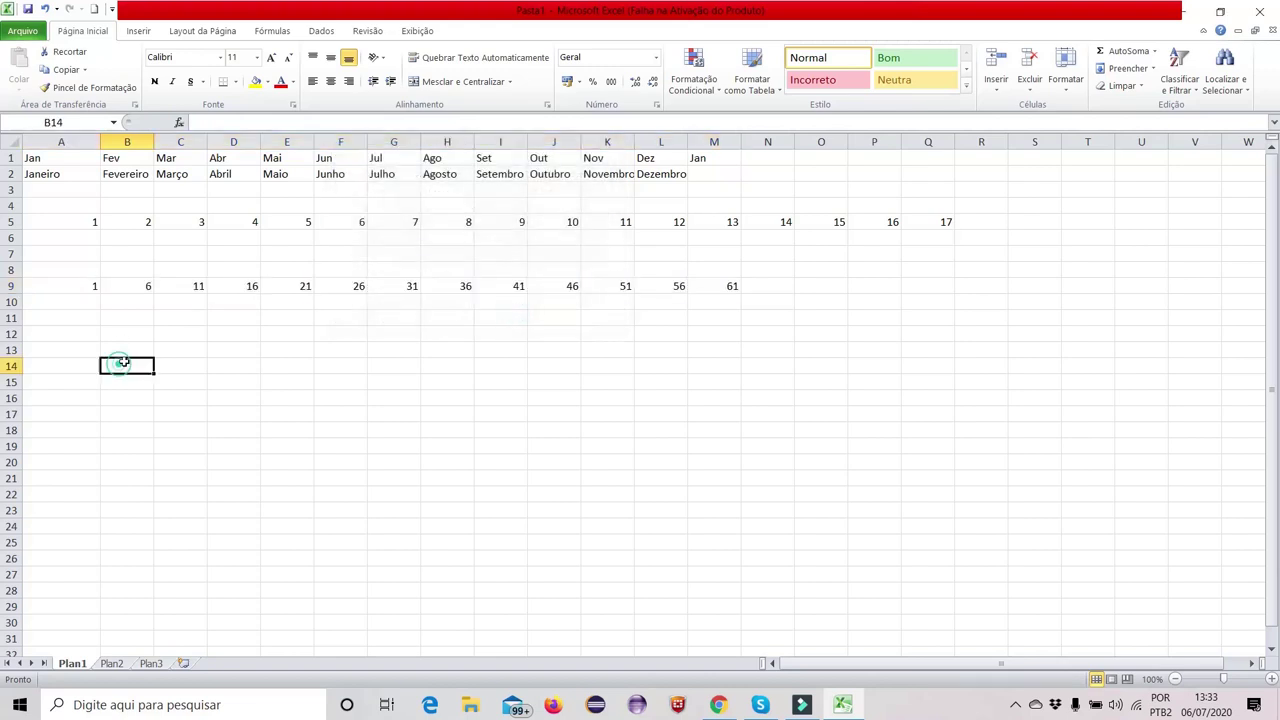
{"action": "left_click", "coordinate": [81, 287]}
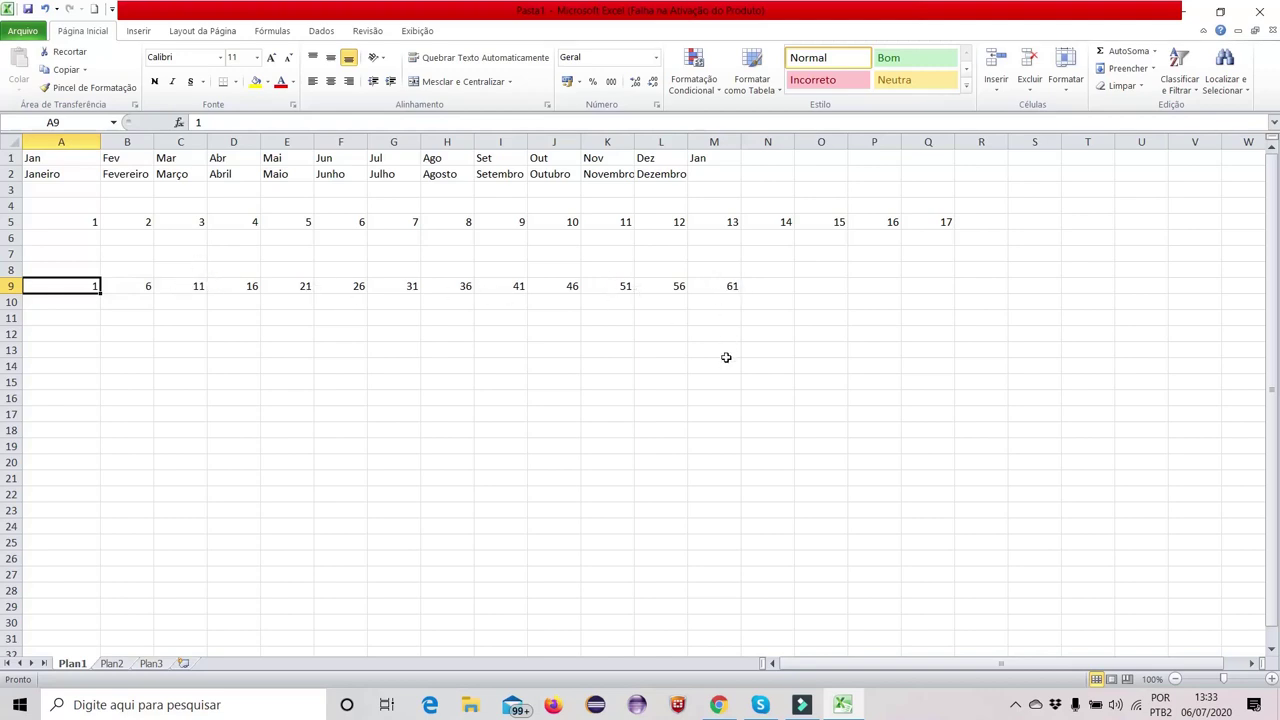
Clear all the month names and number series from the range A1:Q15
{"action": "left_click_drag", "start_coordinate": [726, 357], "coordinate": [56, 165]}
{"action": "left_click", "coordinate": [371, 350]}
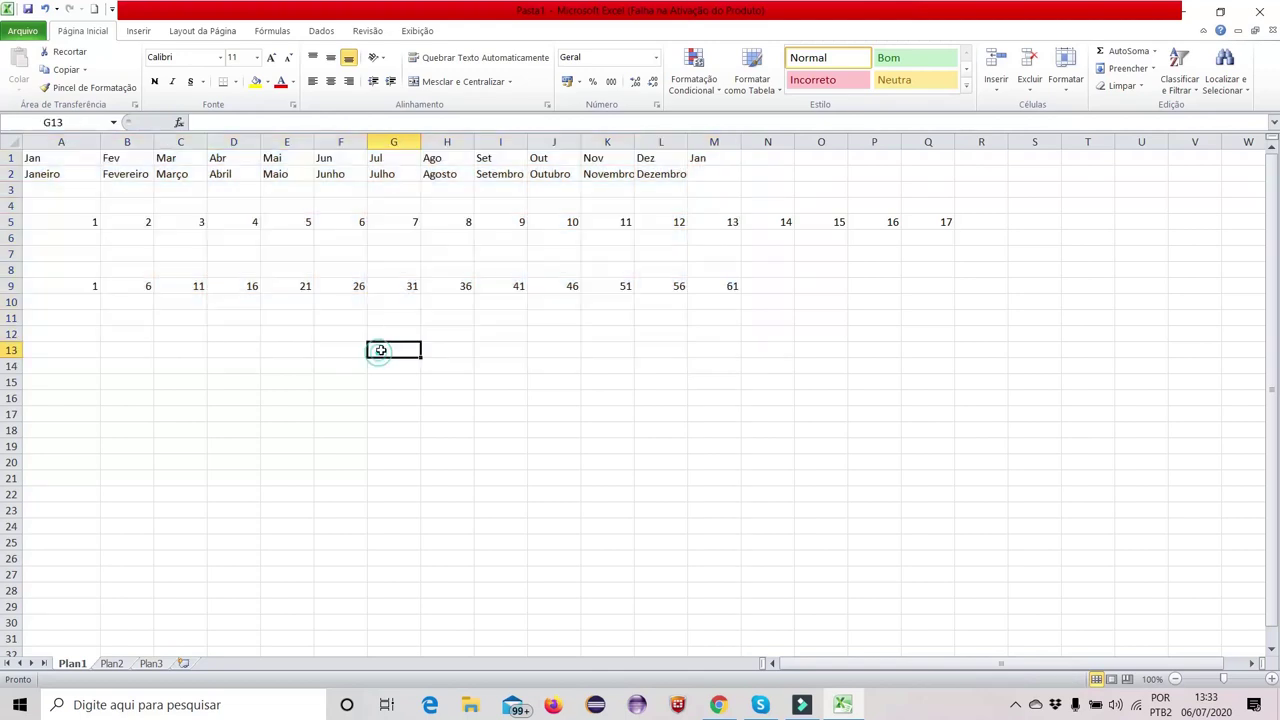
{"action": "left_click_drag", "start_coordinate": [974, 409], "coordinate": [45, 155]}
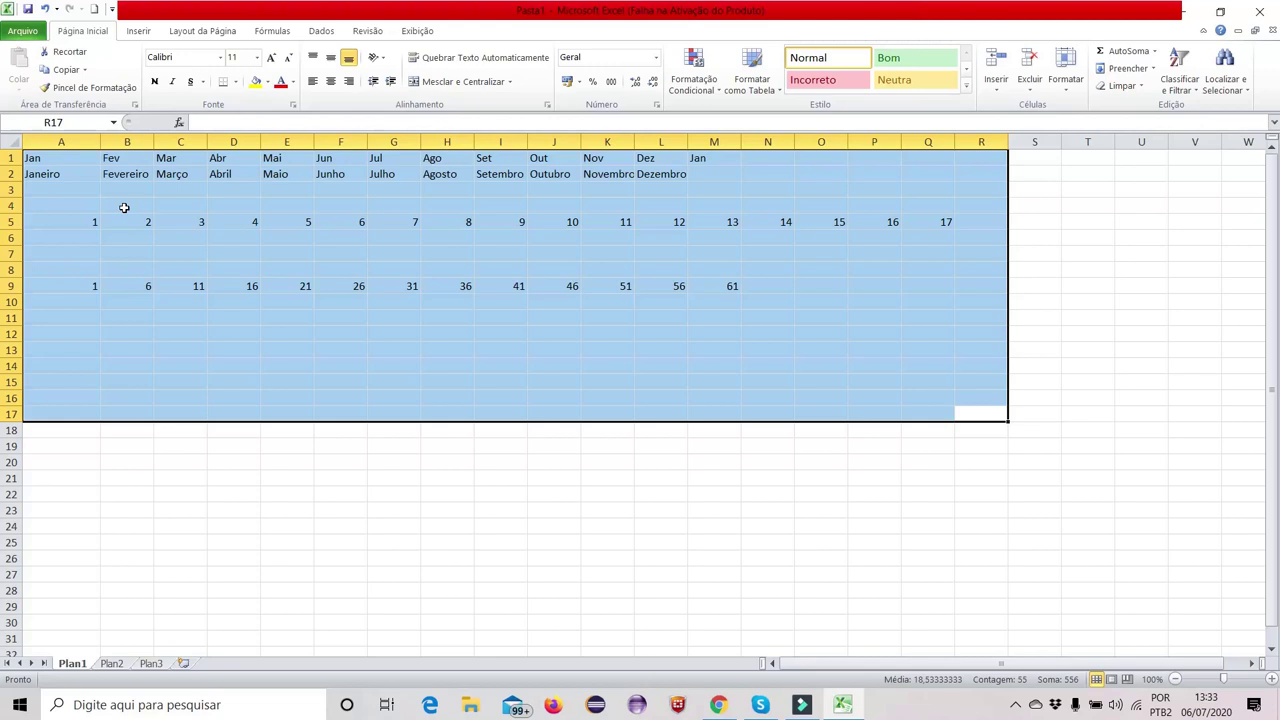
{"action": "key", "text": "BackSpace"}
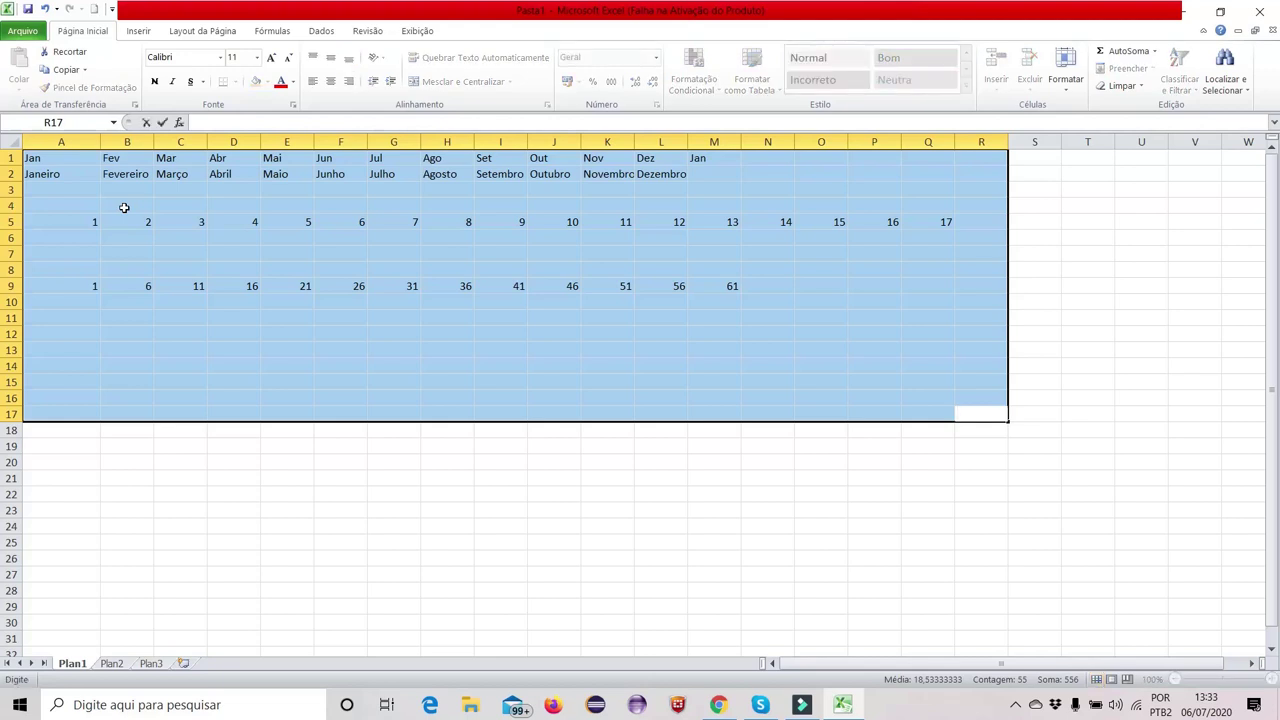
{"action": "left_click", "coordinate": [309, 369]}
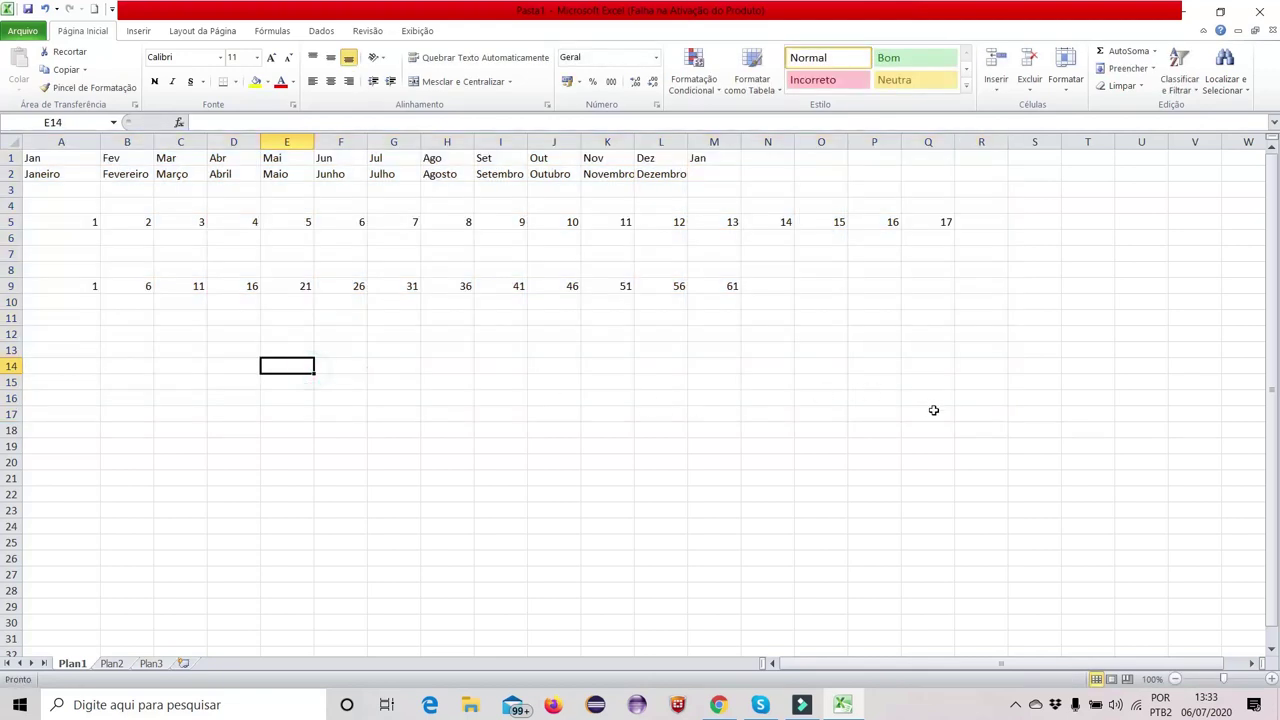
{"action": "left_click_drag", "start_coordinate": [937, 383], "coordinate": [54, 160]}
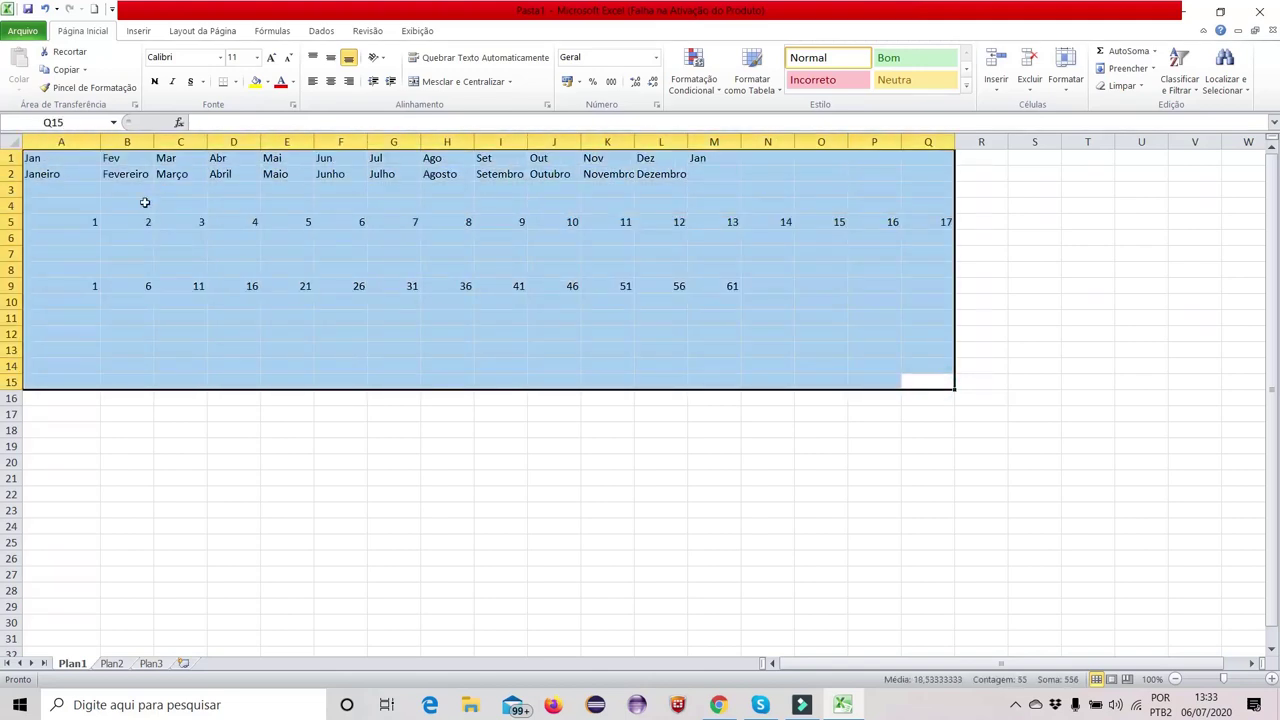
{"action": "key", "text": "Delete"}
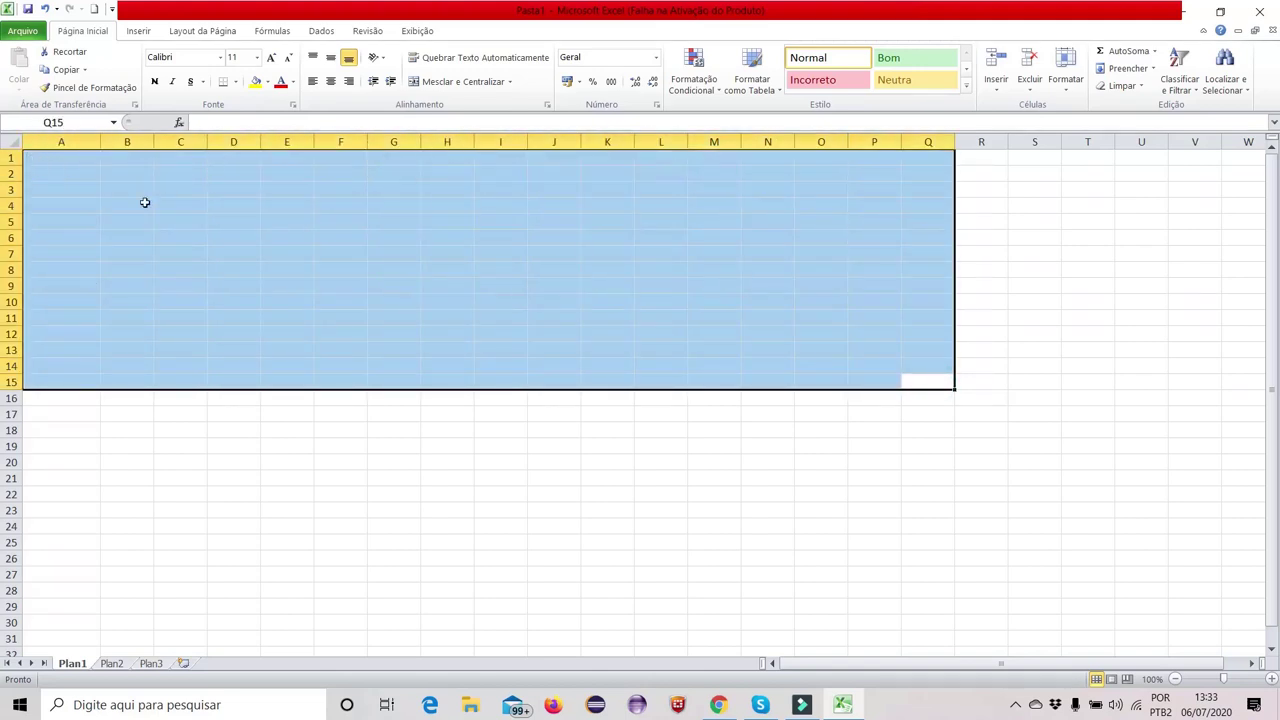
{"action": "left_click", "coordinate": [280, 268]}
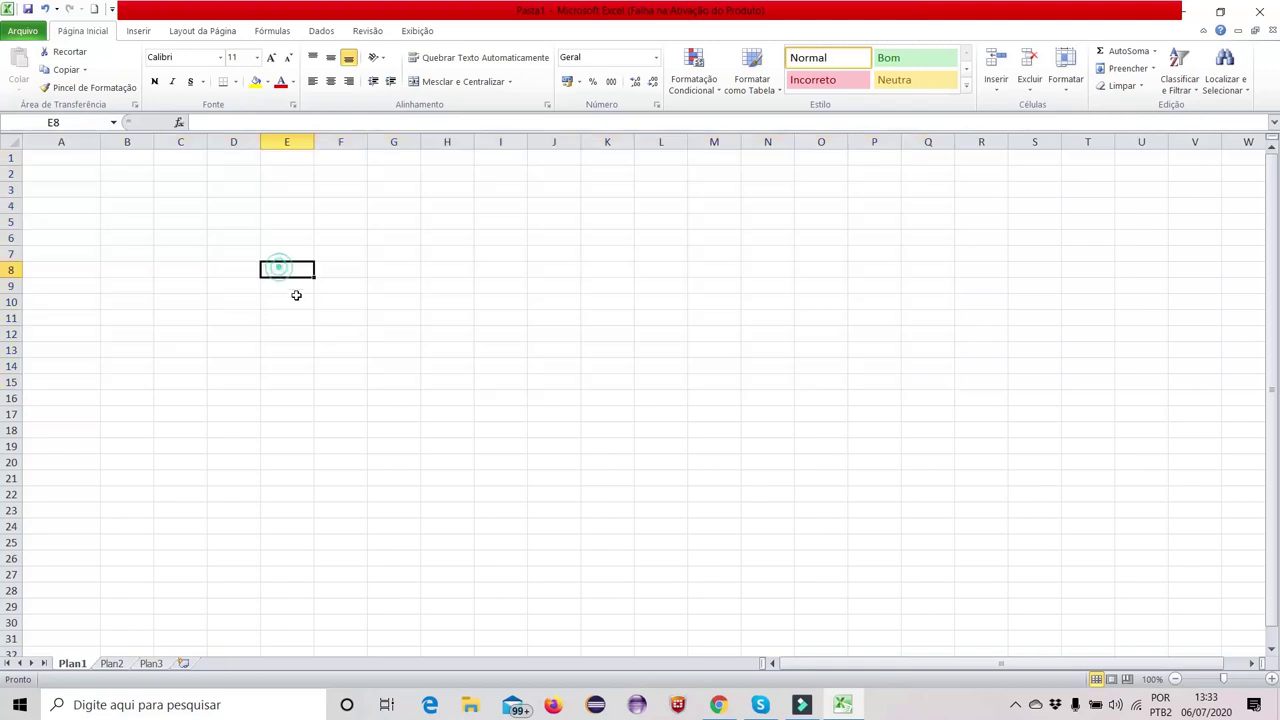
{"action": "left_click", "coordinate": [94, 179]}
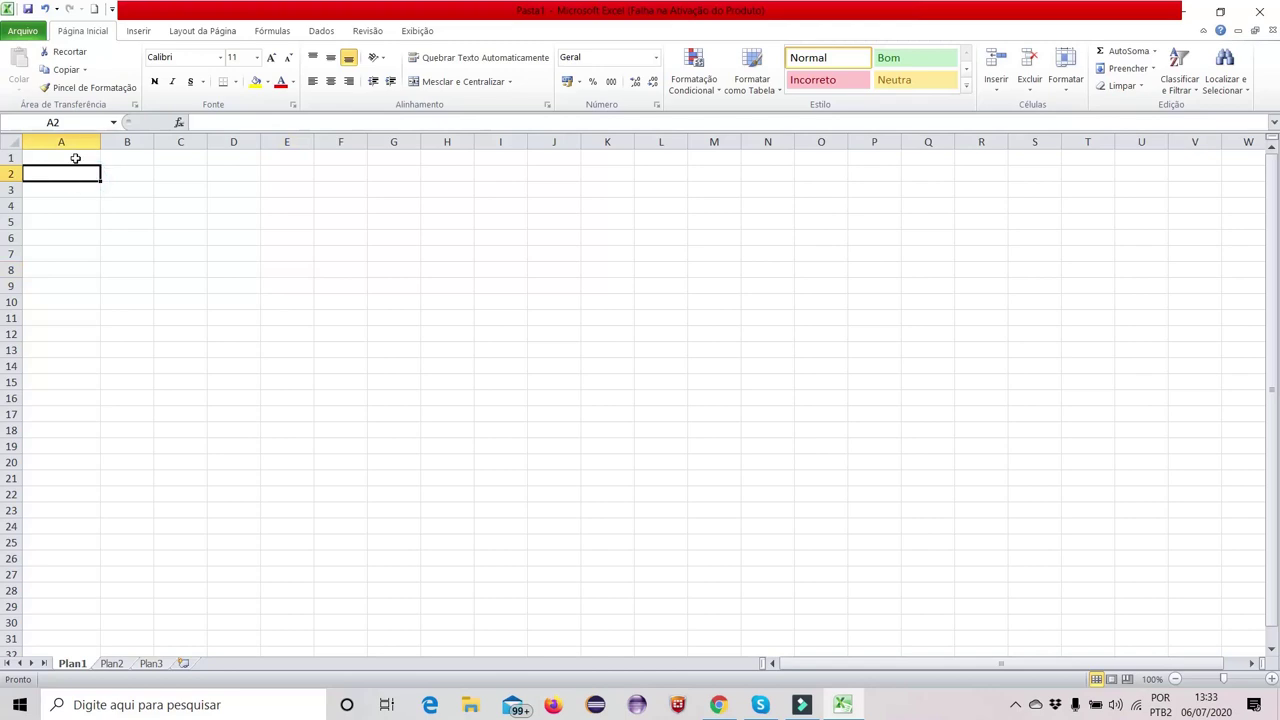
{"action": "left_click", "coordinate": [75, 157]}
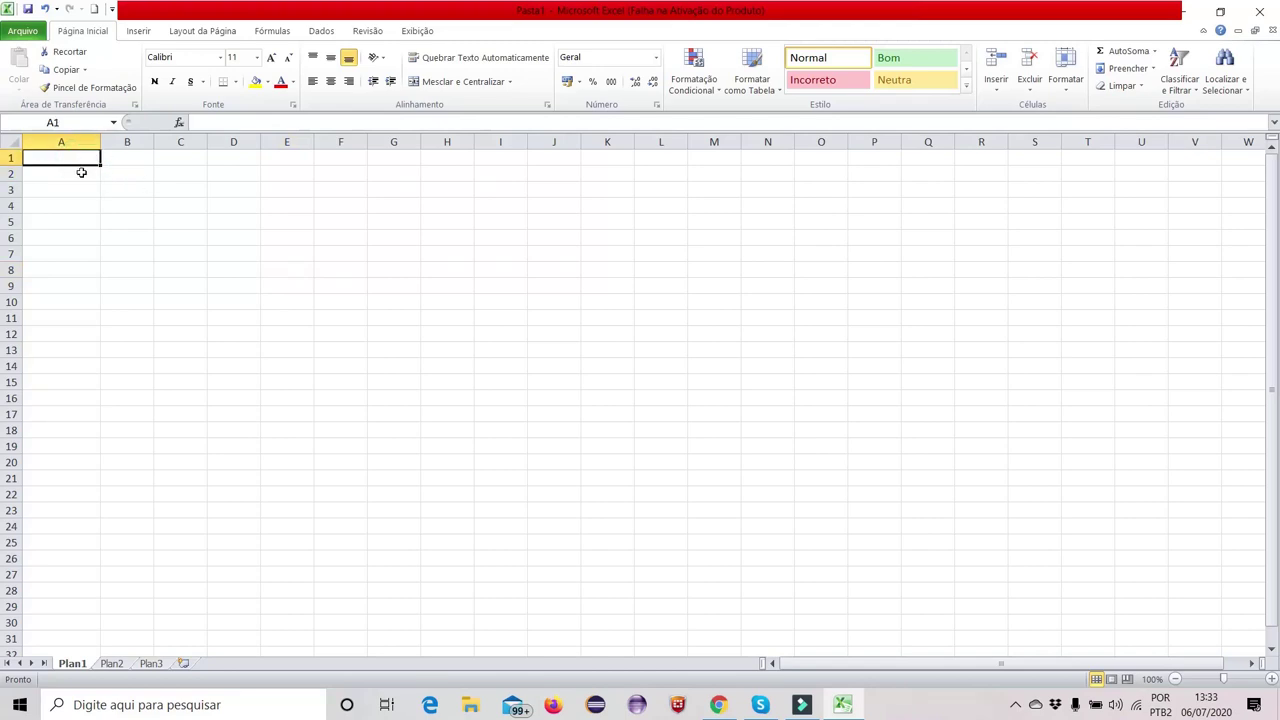
{"action": "left_click", "coordinate": [82, 172]}
{"action": "left_click", "coordinate": [88, 160]}
{"action": "left_click", "coordinate": [78, 172]}
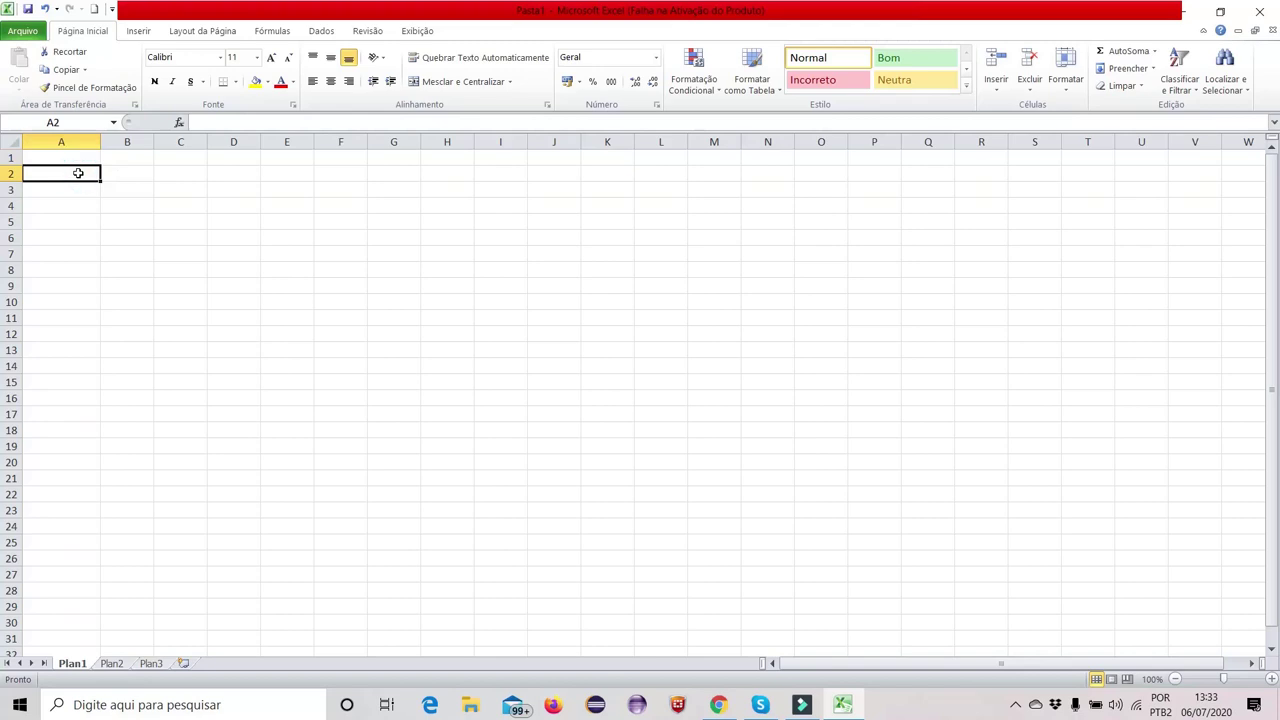
{"action": "key", "text": "Right"}
{"action": "key", "text": "Left"}
{"action": "key", "text": "Right"}
{"action": "key", "text": "Left"}
{"action": "key", "text": "Right"}
{"action": "key", "text": "Left"}
Enter the title "Despesas" in cell B1
{"action": "key", "text": "Right"}
{"action": "key", "text": "Up"}
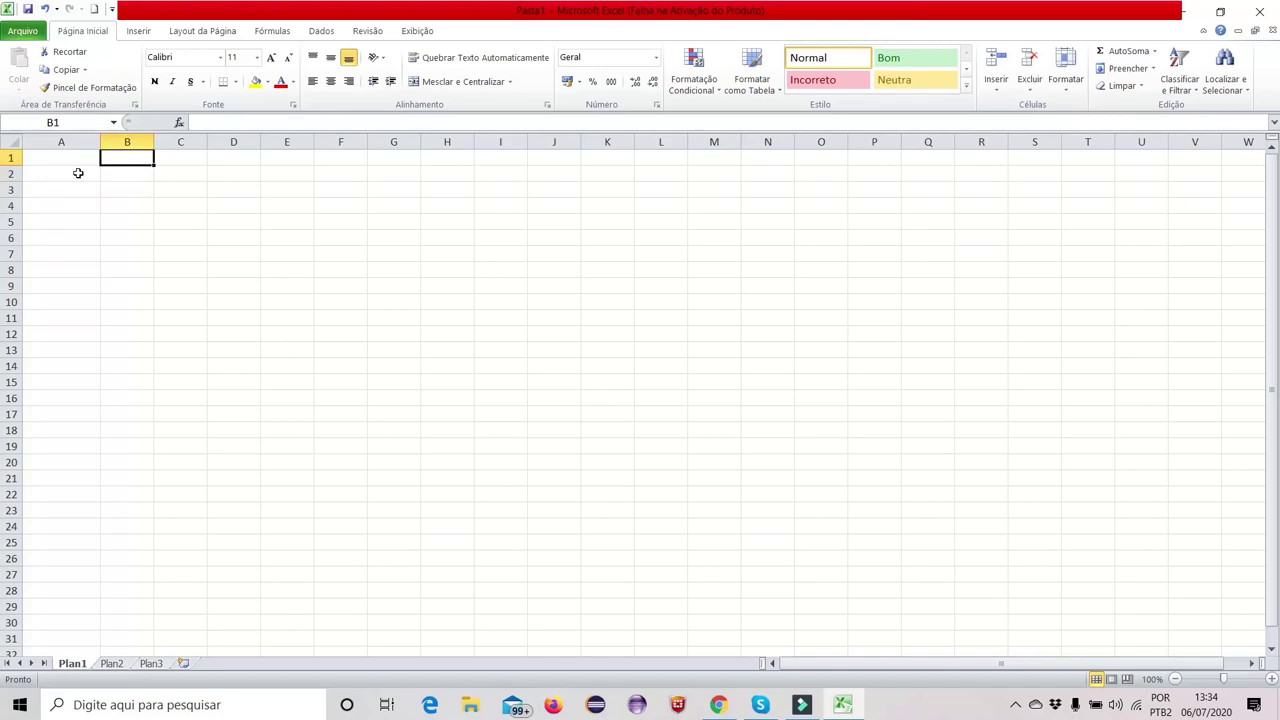
{"action": "key", "text": "Right"}
{"action": "key", "text": "Left"}
{"action": "key", "text": "Right"}
{"action": "key", "text": "Left"}
{"action": "type", "text": "D"}
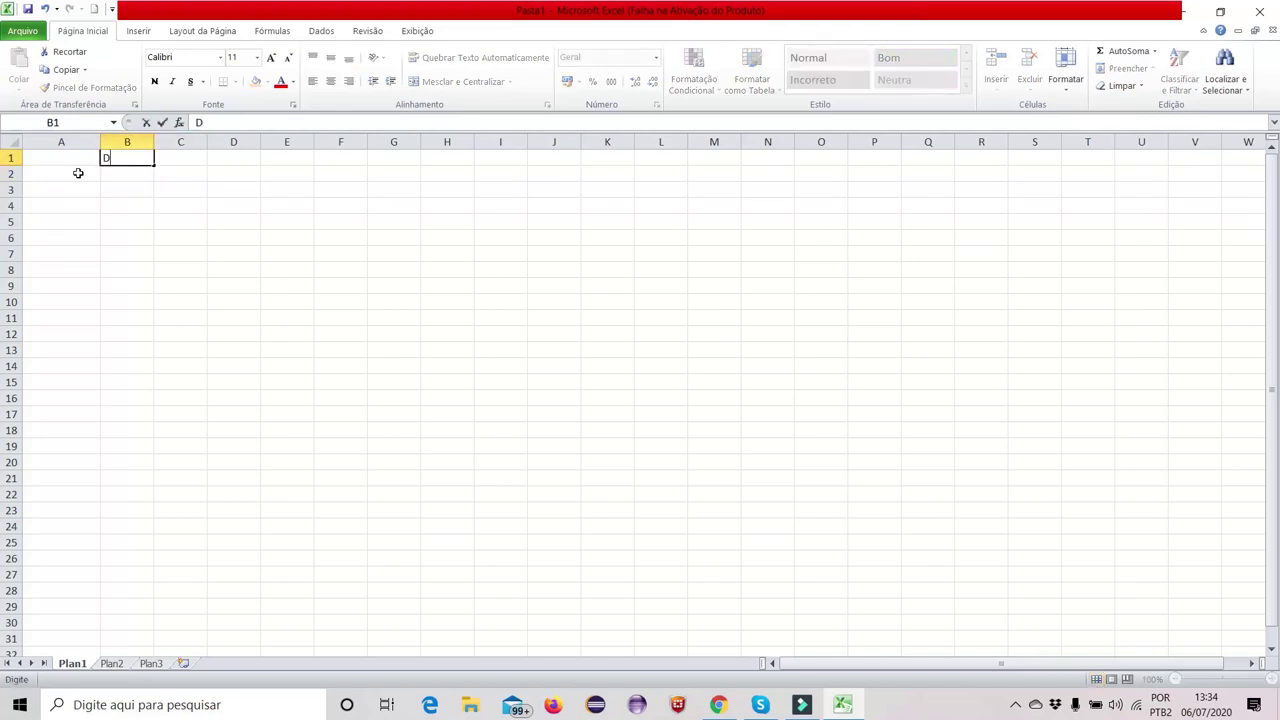
{"action": "type", "text": "espesas"}
{"action": "key", "text": "Return"}
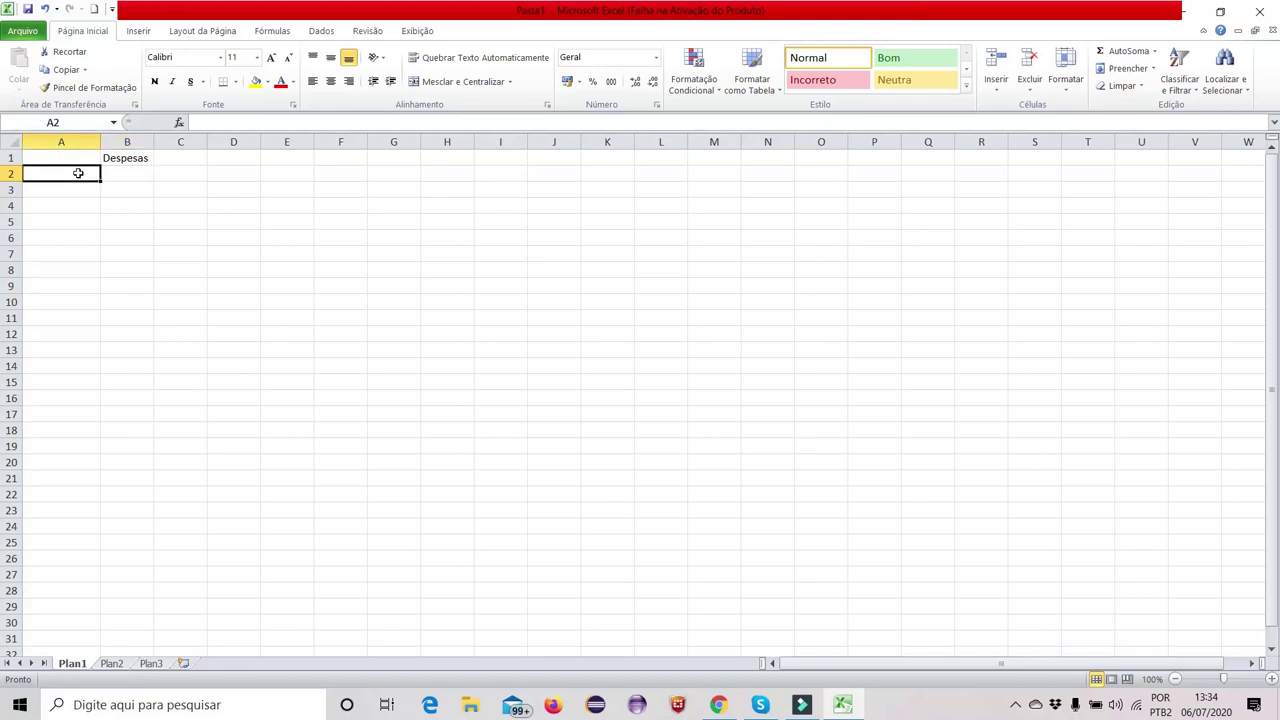
Enter the column headings Id, Item, Valor and Data in cells A2 to D2
{"action": "type", "text": "Id"}
{"action": "key", "text": "Tab"}
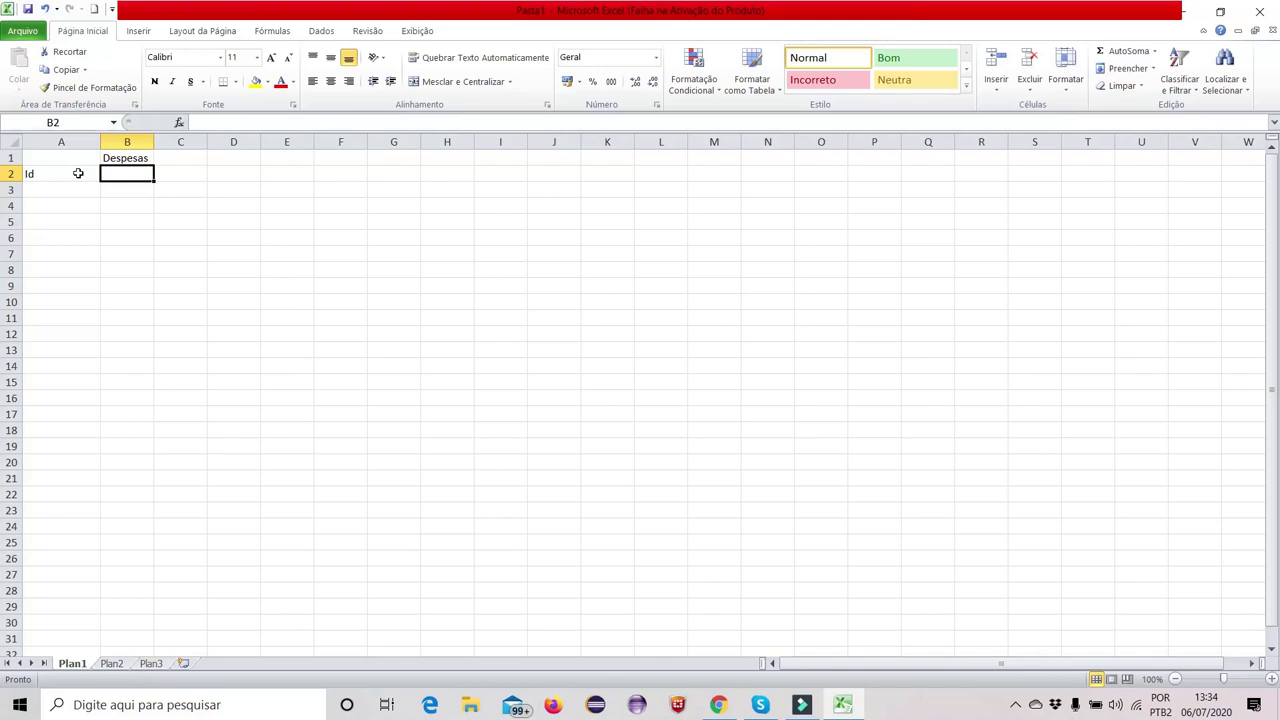
{"action": "key", "text": "Right"}
{"action": "key", "text": "Left"}
{"action": "key", "text": "Left"}
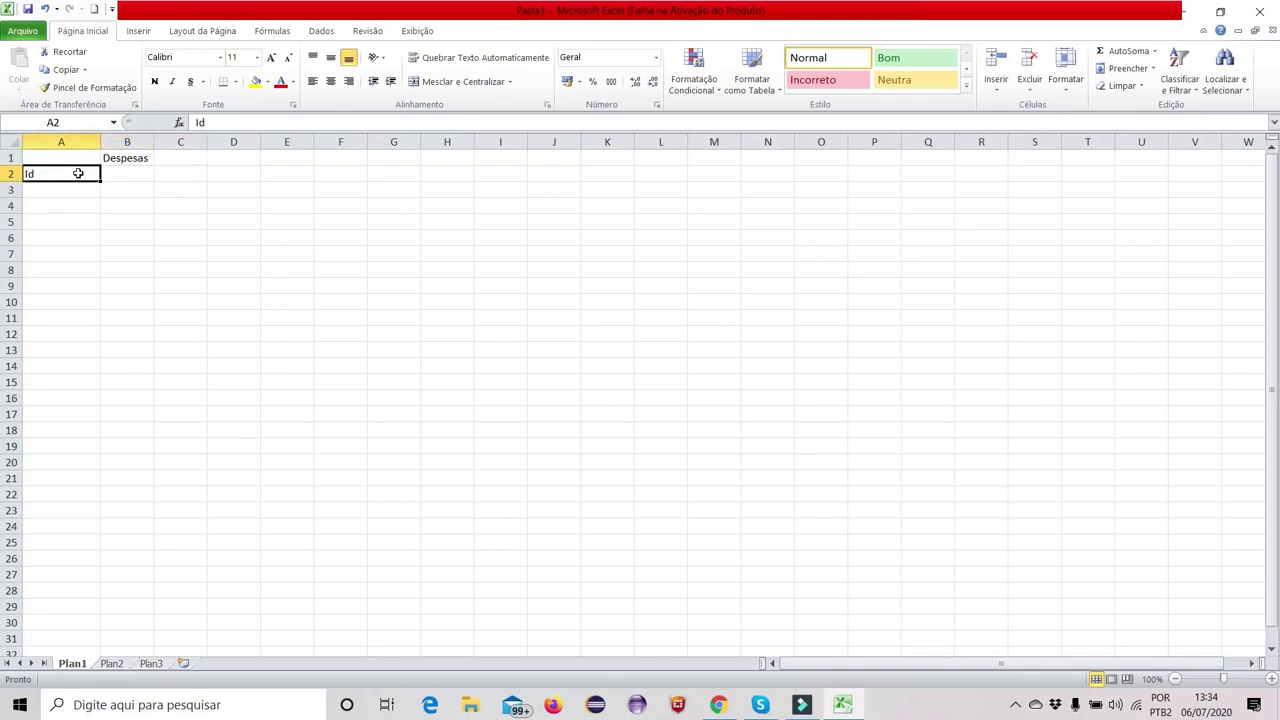
{"action": "key", "text": "Right"}
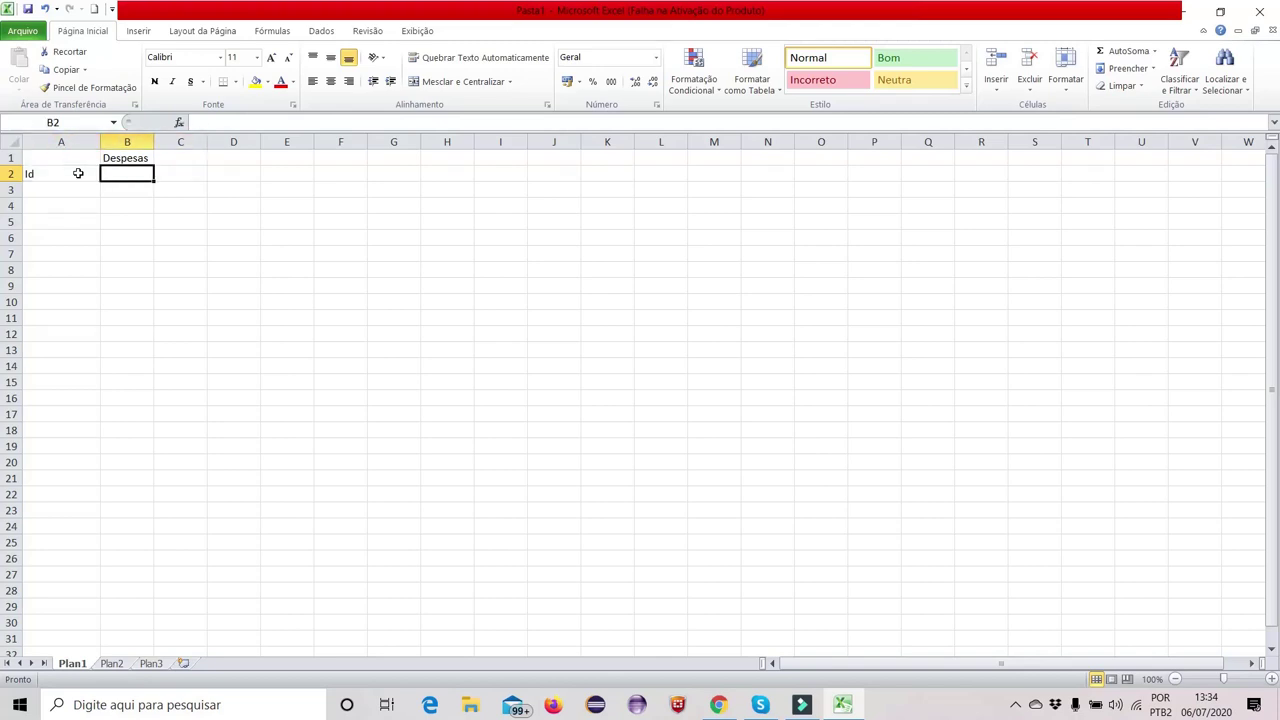
{"action": "type", "text": "Item"}
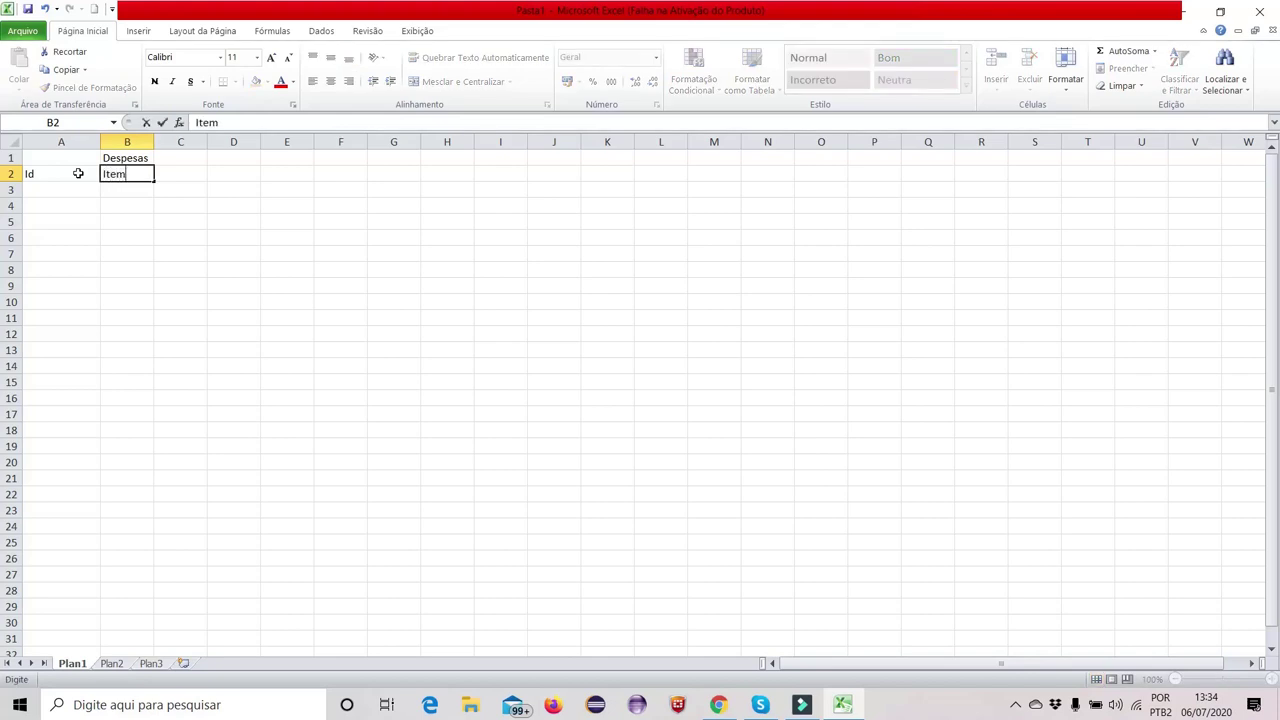
{"action": "key", "text": "Tab"}
{"action": "type", "text": "Valor"}
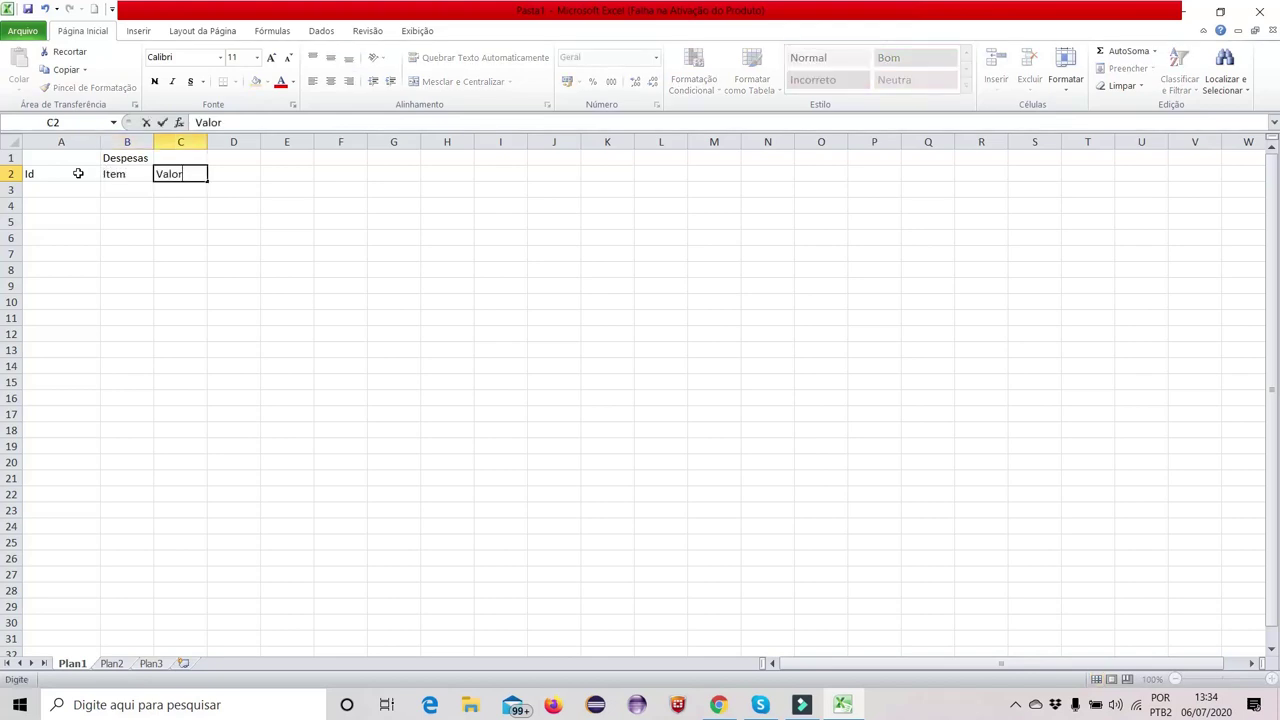
{"action": "key", "text": "Tab"}
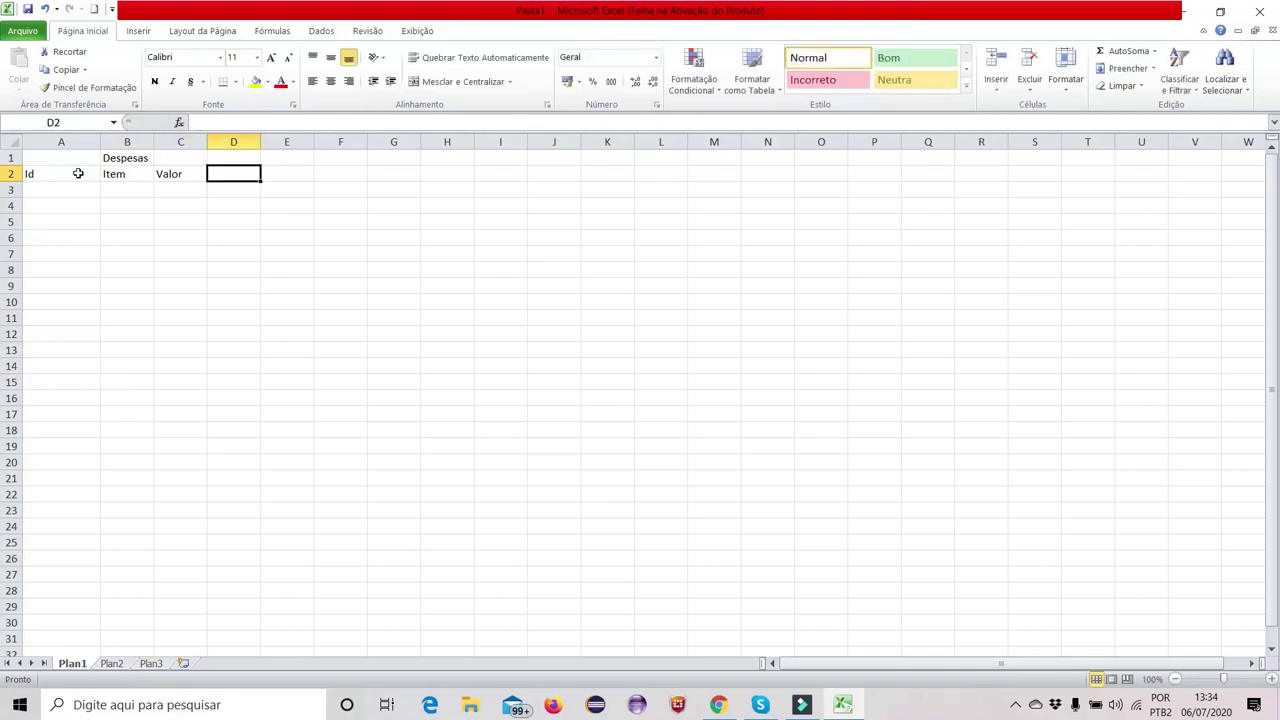
{"action": "type", "text": "Data"}
{"action": "key", "text": "Tab"}
{"action": "key", "text": "Left"}
{"action": "key", "text": "Left"}
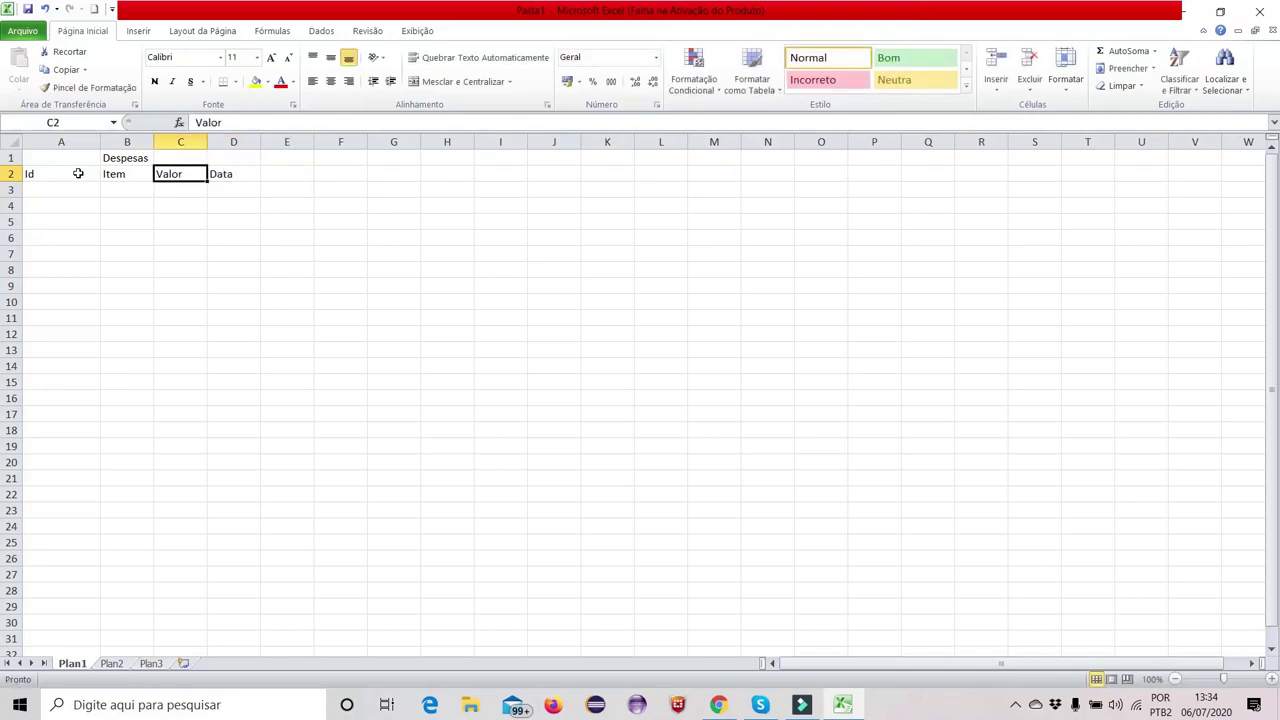
{"action": "key", "text": "Left"}
{"action": "key", "text": "Left"}
{"action": "key", "text": "Right"}
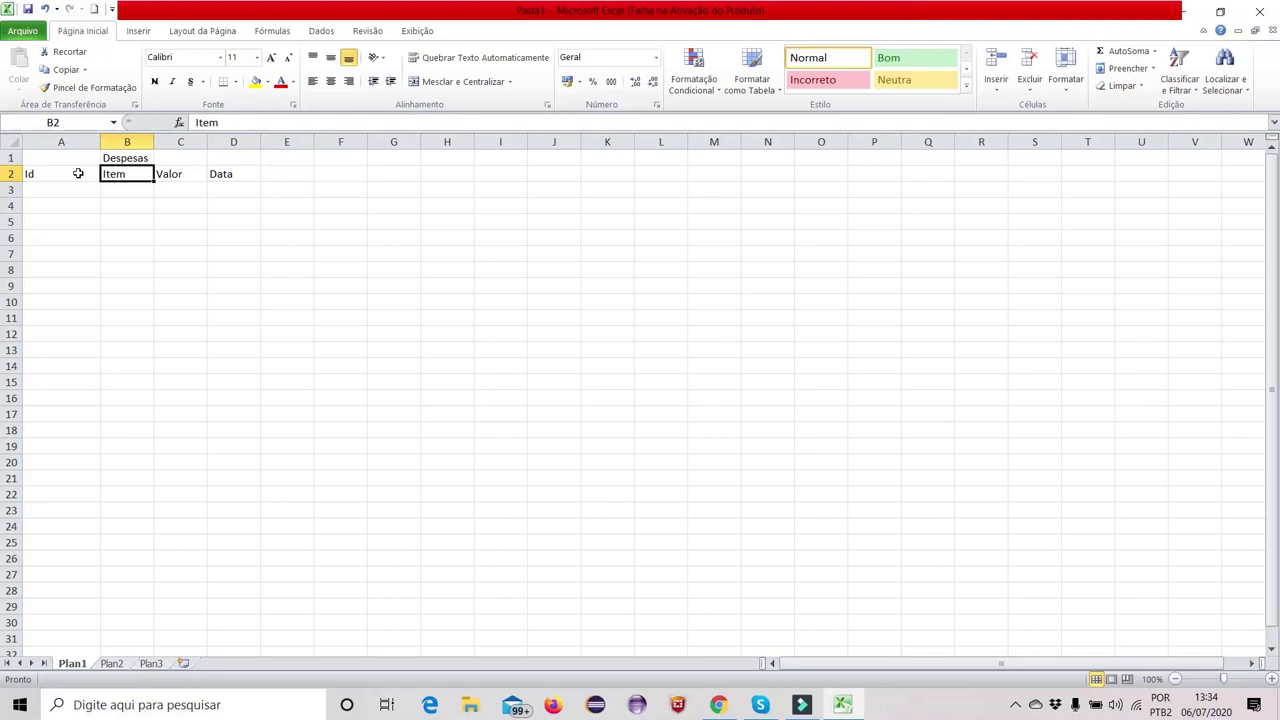
{"action": "key", "text": "Down"}
{"action": "key", "text": "Left"}
{"action": "key", "text": "Right"}
{"action": "key", "text": "Up"}
{"action": "key", "text": "Up"}
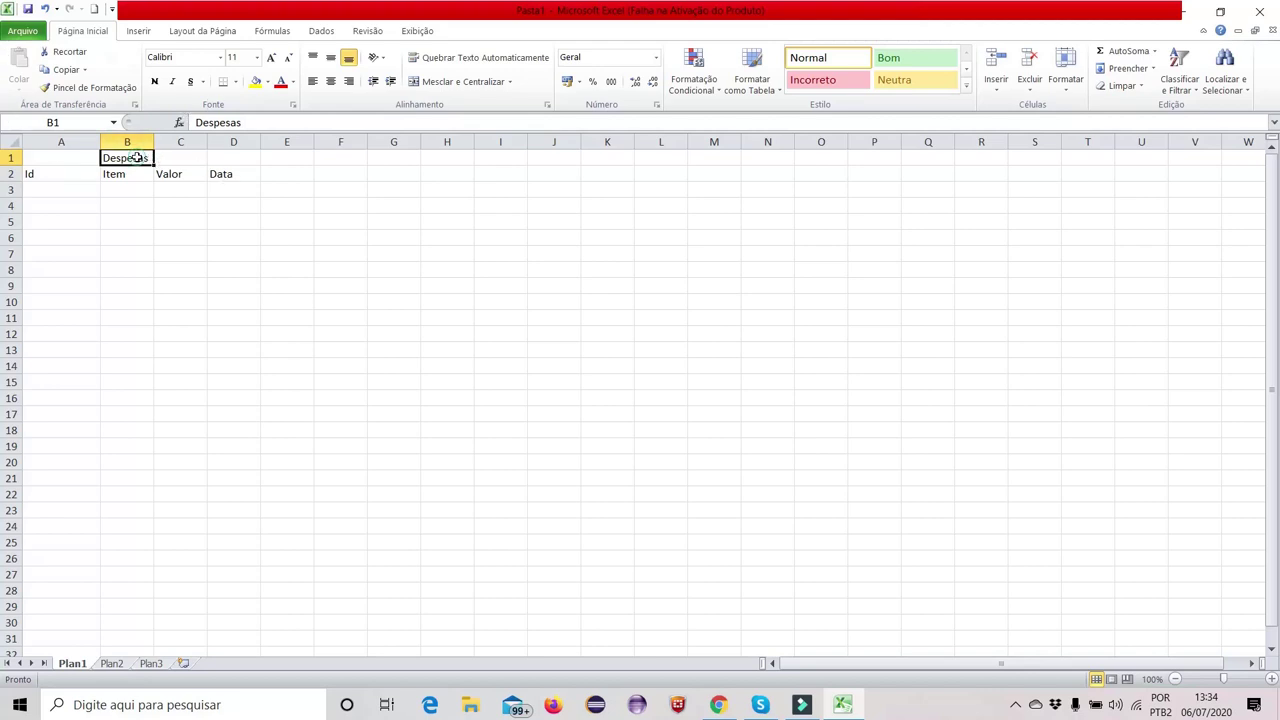
{"action": "left_click_drag", "start_coordinate": [128, 158], "coordinate": [197, 158]}
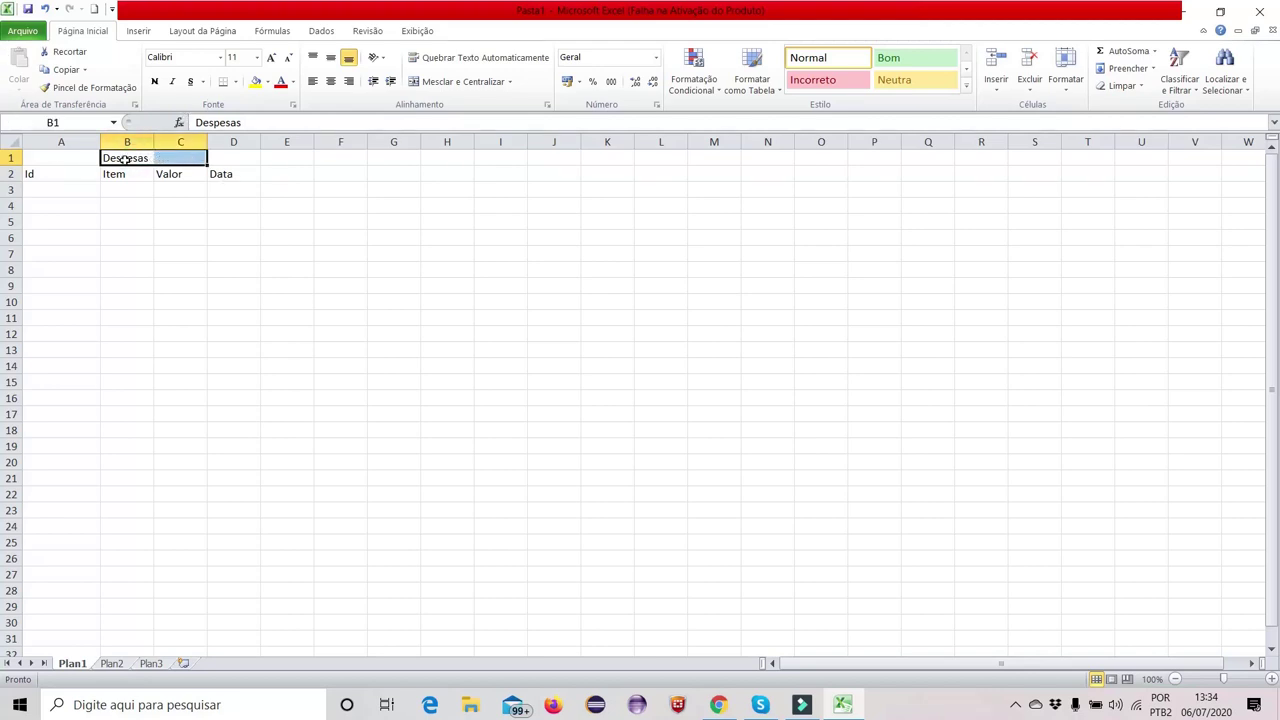
{"action": "left_click", "coordinate": [124, 158]}
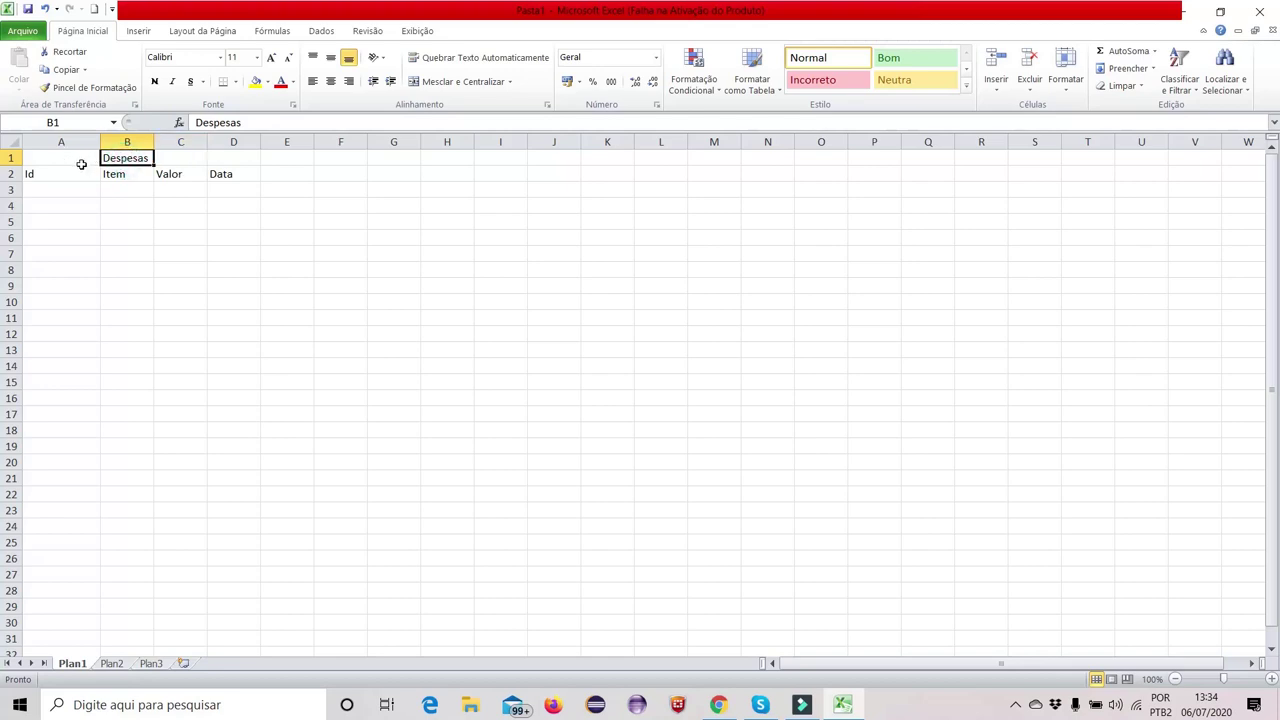
{"action": "left_click_drag", "start_coordinate": [56, 165], "coordinate": [220, 182]}
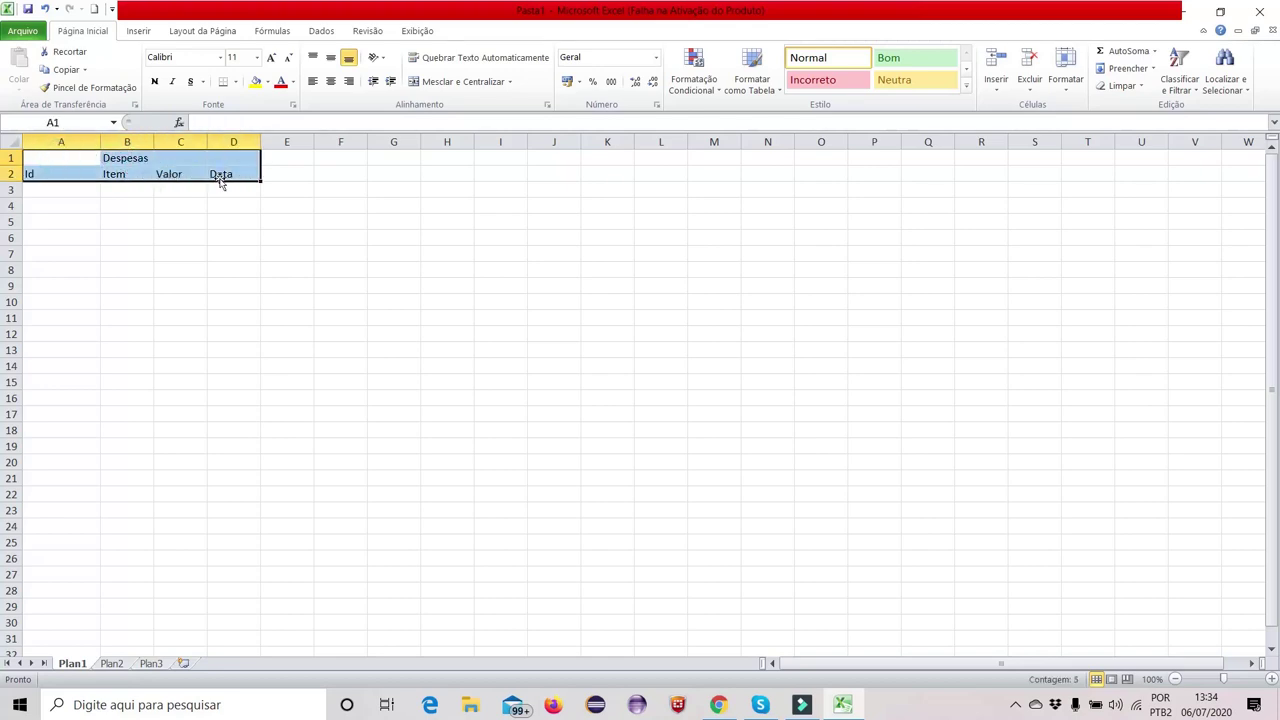
{"action": "left_click", "coordinate": [146, 220]}
{"action": "left_click_drag", "start_coordinate": [72, 160], "coordinate": [226, 179]}
{"action": "left_click", "coordinate": [120, 158]}
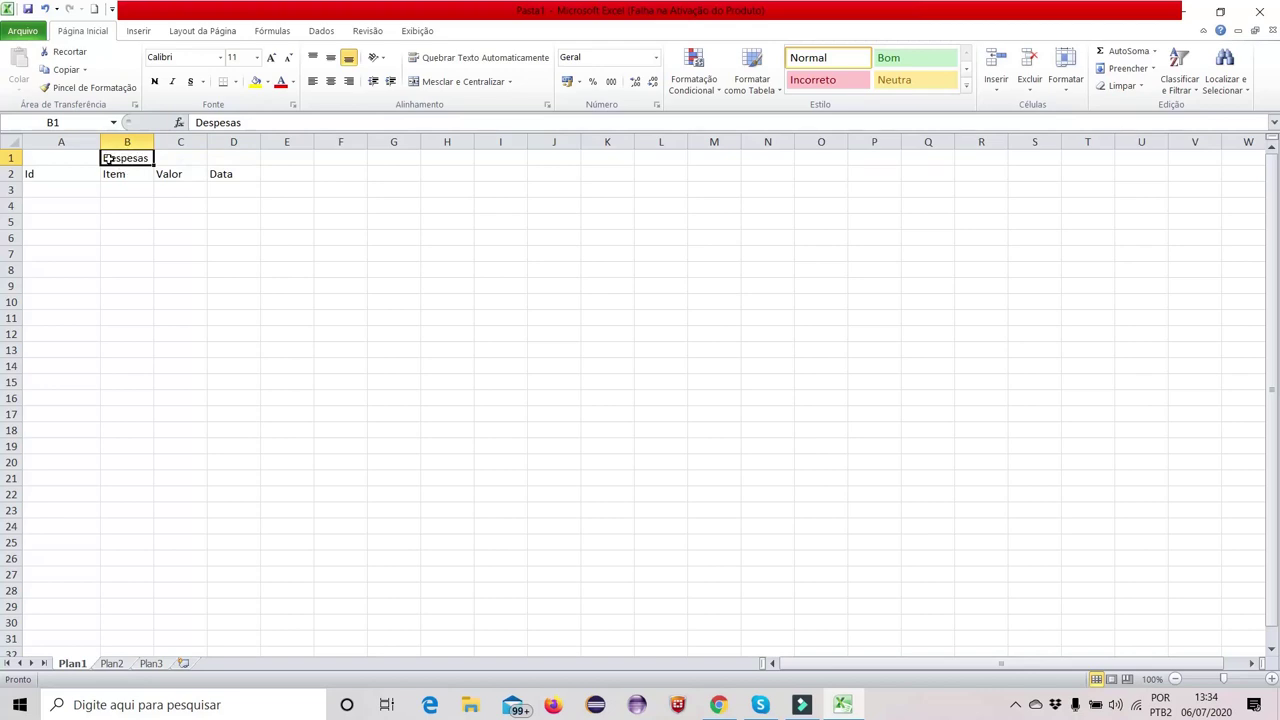
Merge and center the "Despesas" title across cells A1 to D1
{"action": "left_click", "coordinate": [66, 156]}
{"action": "left_click_drag", "start_coordinate": [66, 156], "coordinate": [218, 162]}
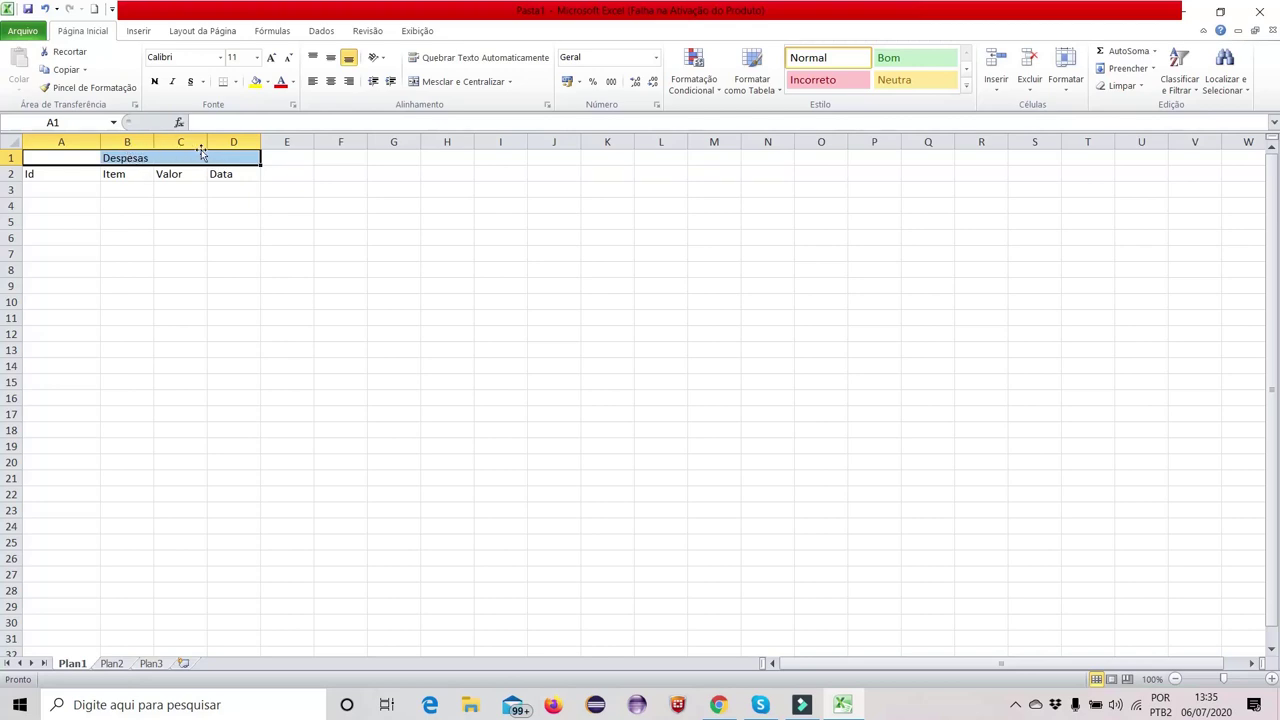
{"action": "left_click", "coordinate": [108, 159]}
{"action": "left_click_drag", "start_coordinate": [78, 160], "coordinate": [258, 160]}
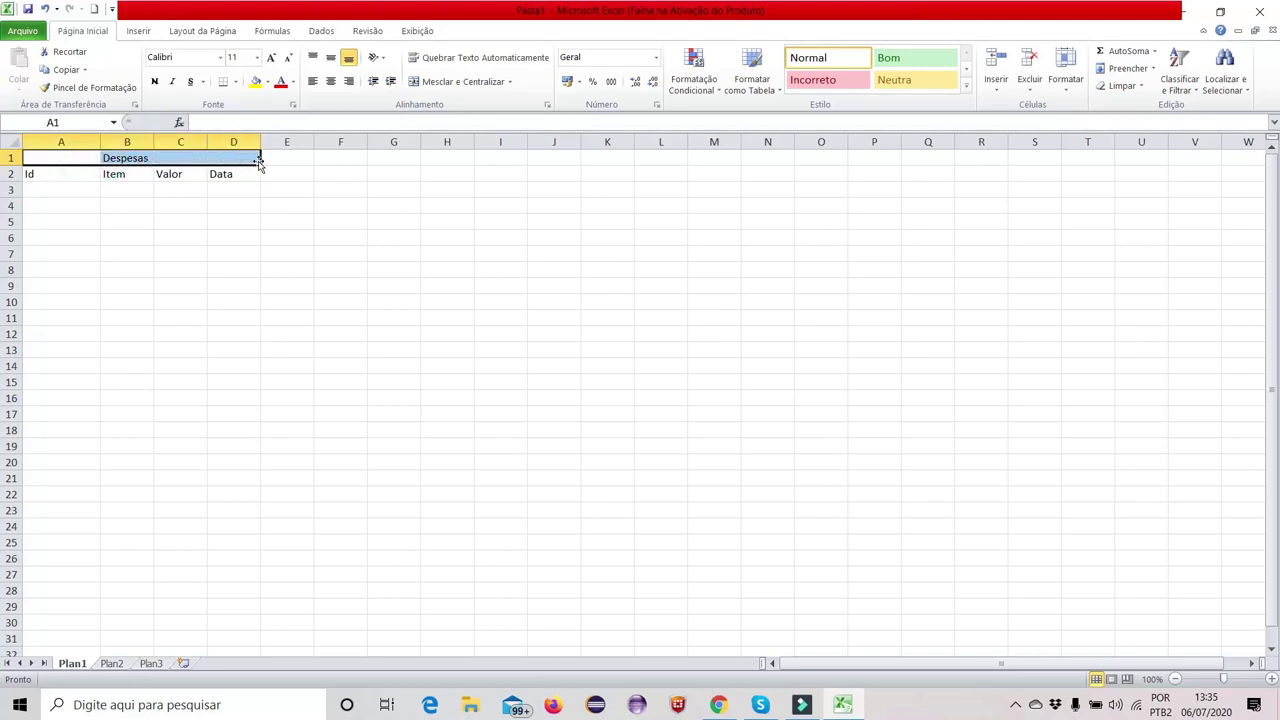
{"action": "left_click", "coordinate": [510, 84]}
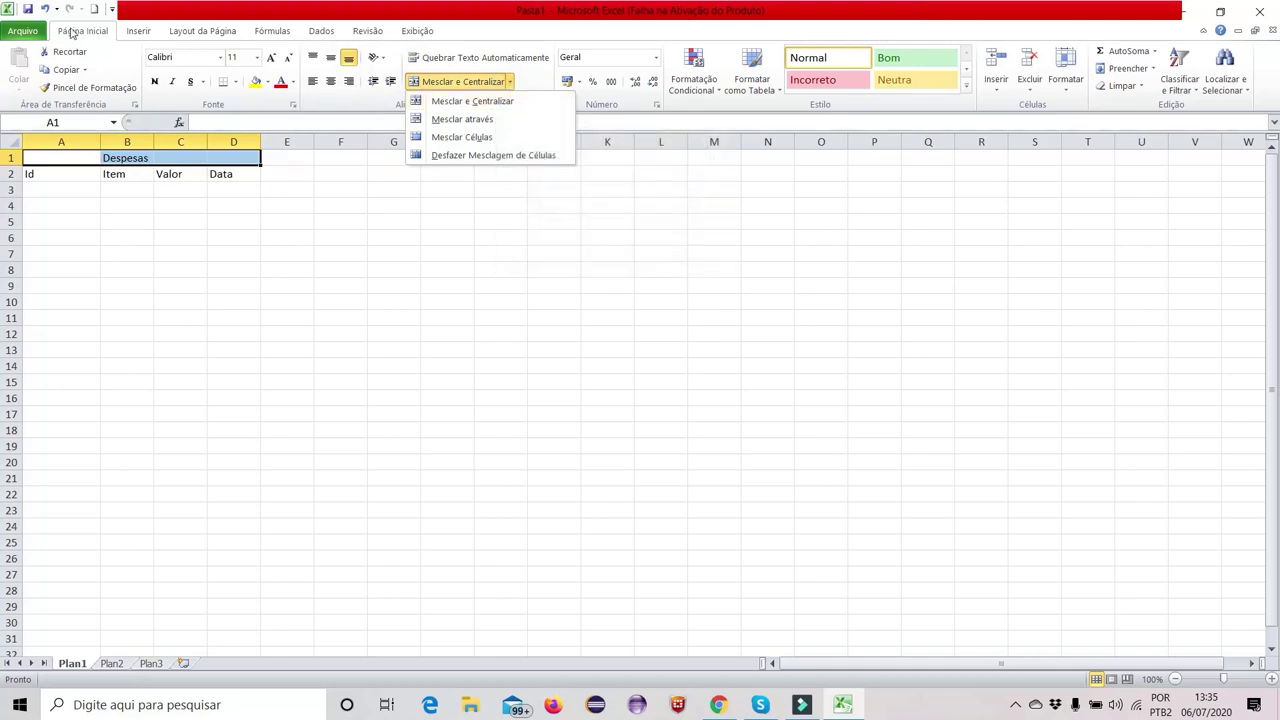
{"action": "left_click", "coordinate": [472, 104]}
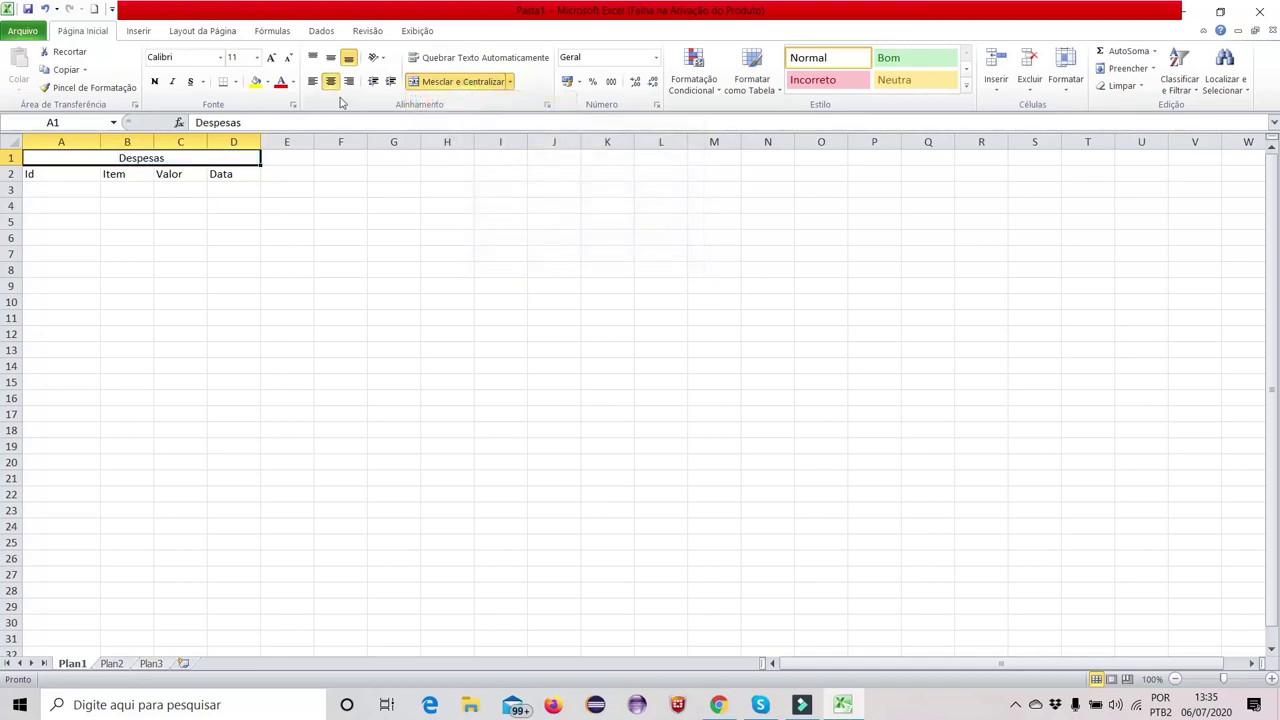
{"action": "left_click", "coordinate": [201, 175]}
{"action": "left_click", "coordinate": [207, 160]}
{"action": "left_click", "coordinate": [106, 172]}
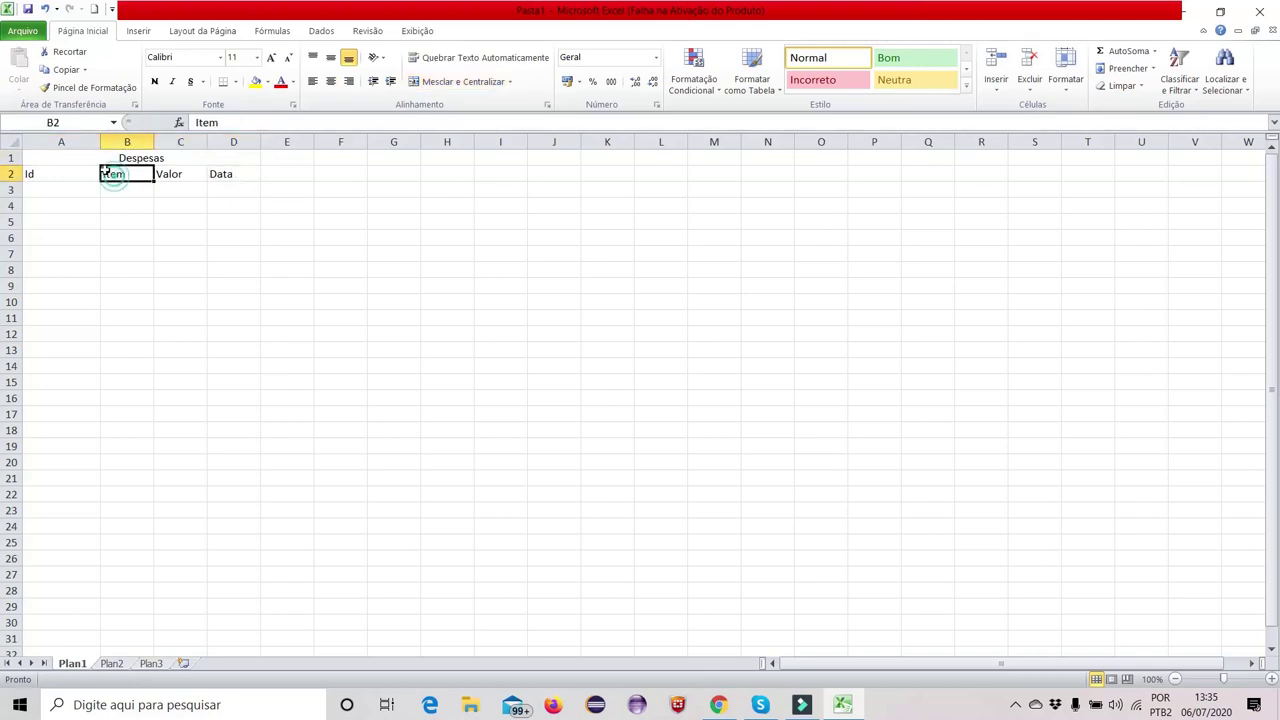
{"action": "left_click", "coordinate": [78, 158]}
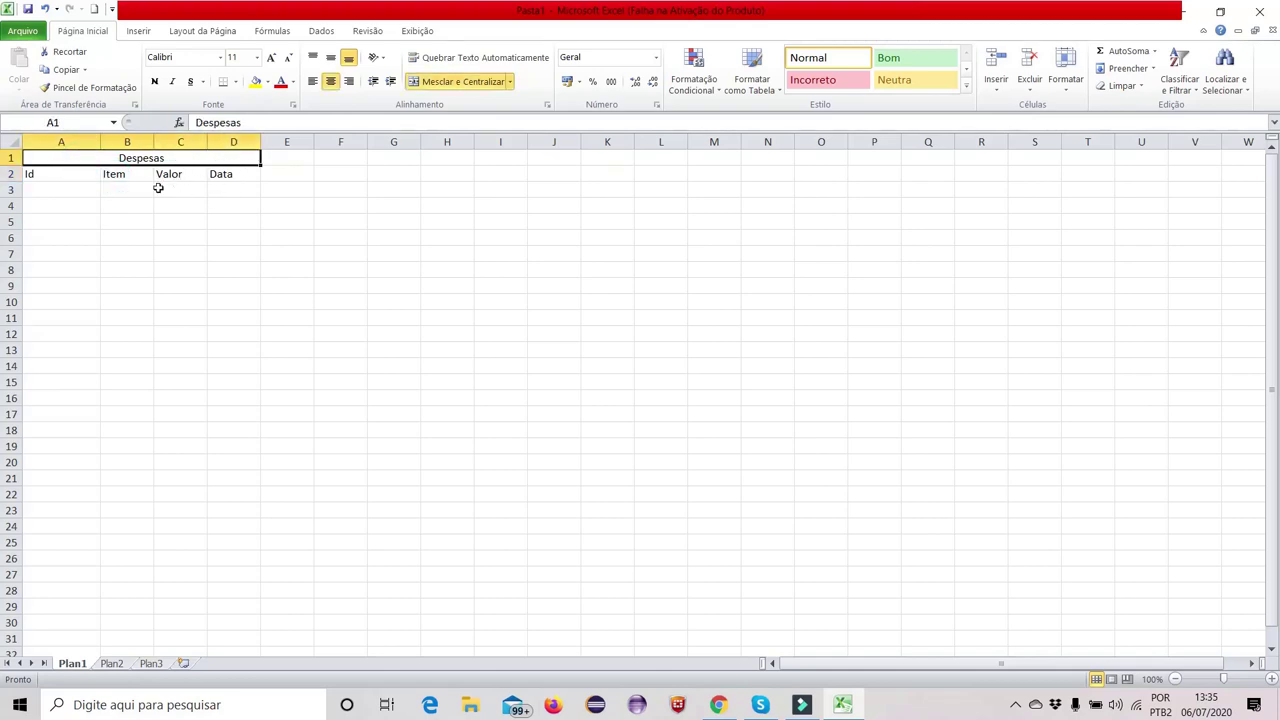
{"action": "left_click", "coordinate": [71, 194]}
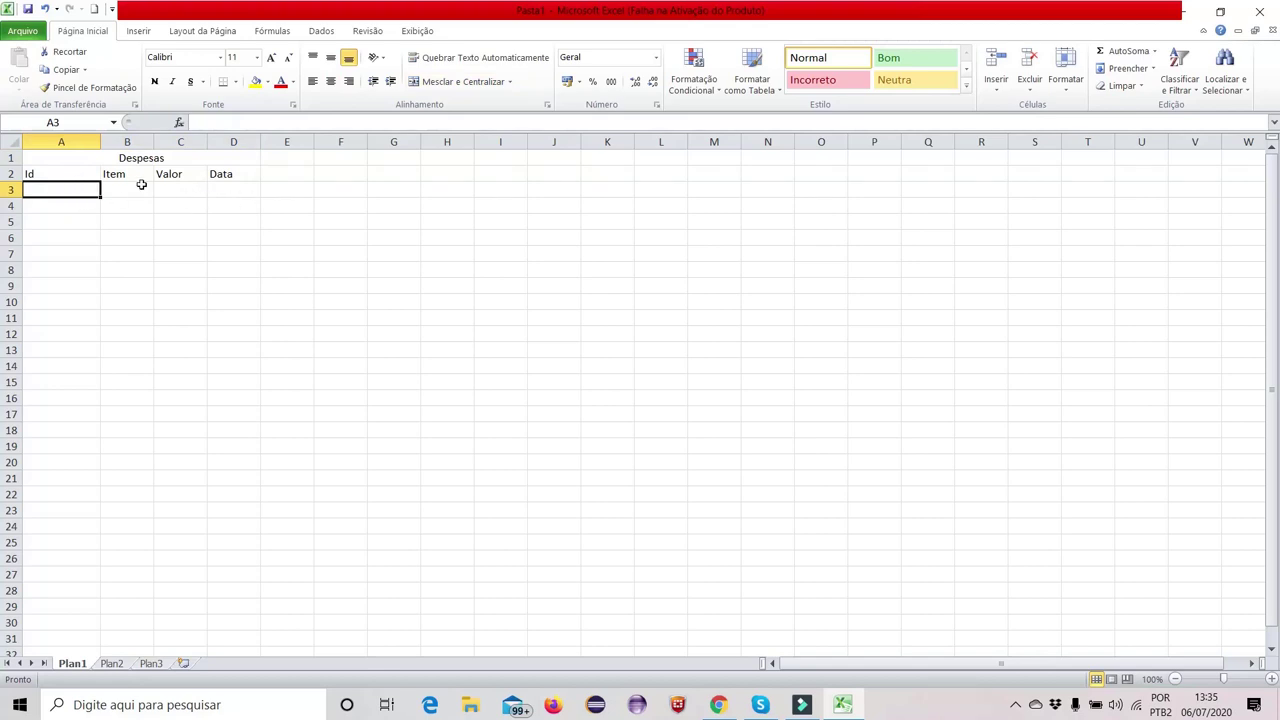
Replace the headings Valor and Data in cells C2 and D2 with Jan and Fev
{"action": "left_click", "coordinate": [178, 175]}
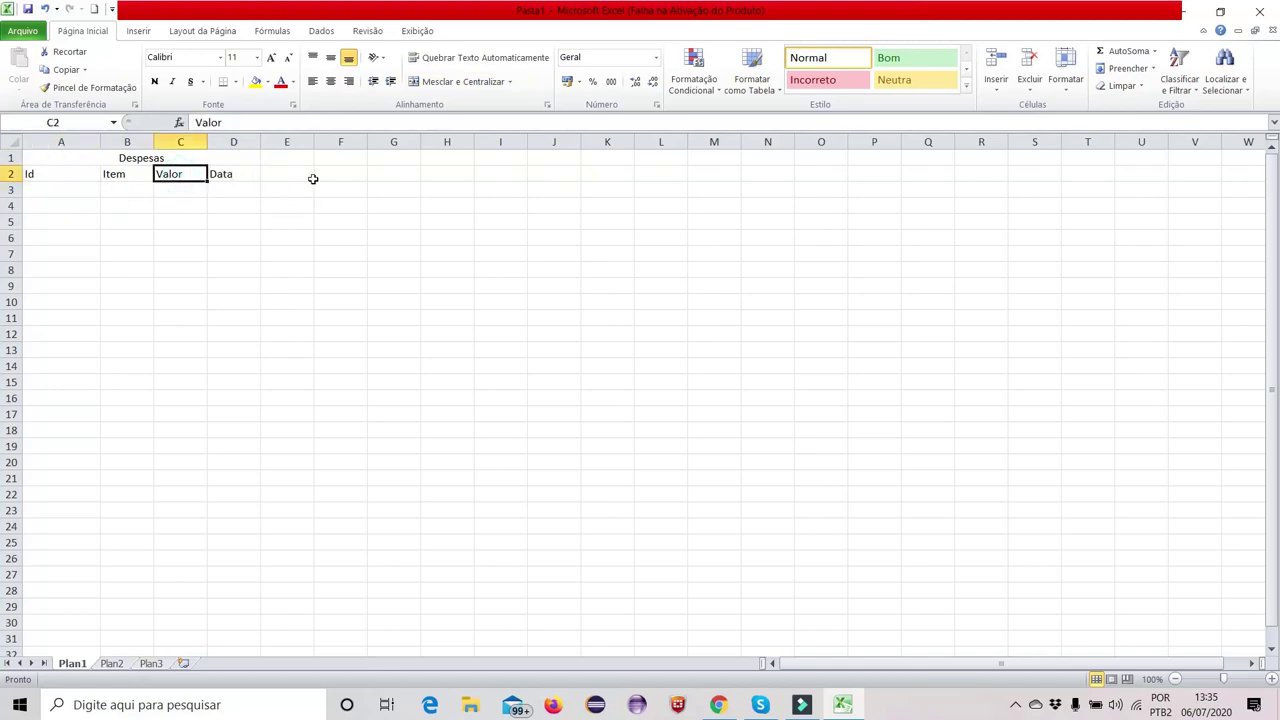
{"action": "type", "text": "Jan"}
{"action": "key", "text": "Tab"}
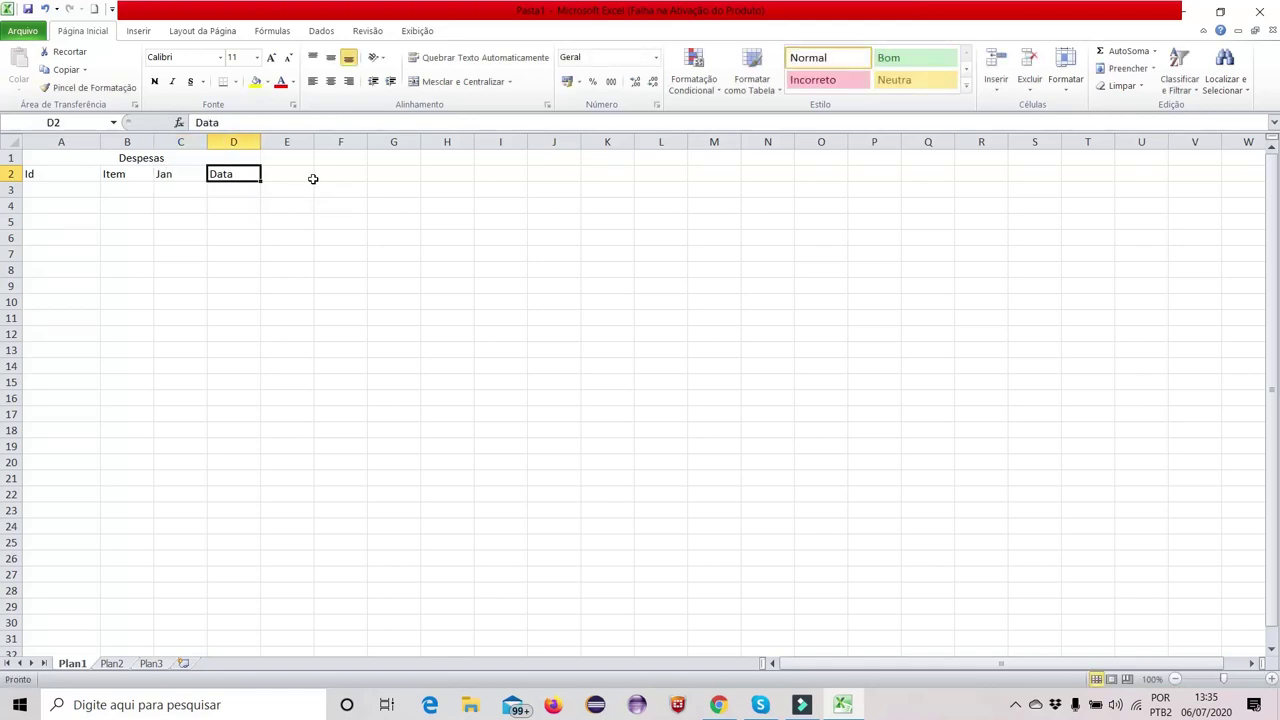
{"action": "type", "text": "Fev"}
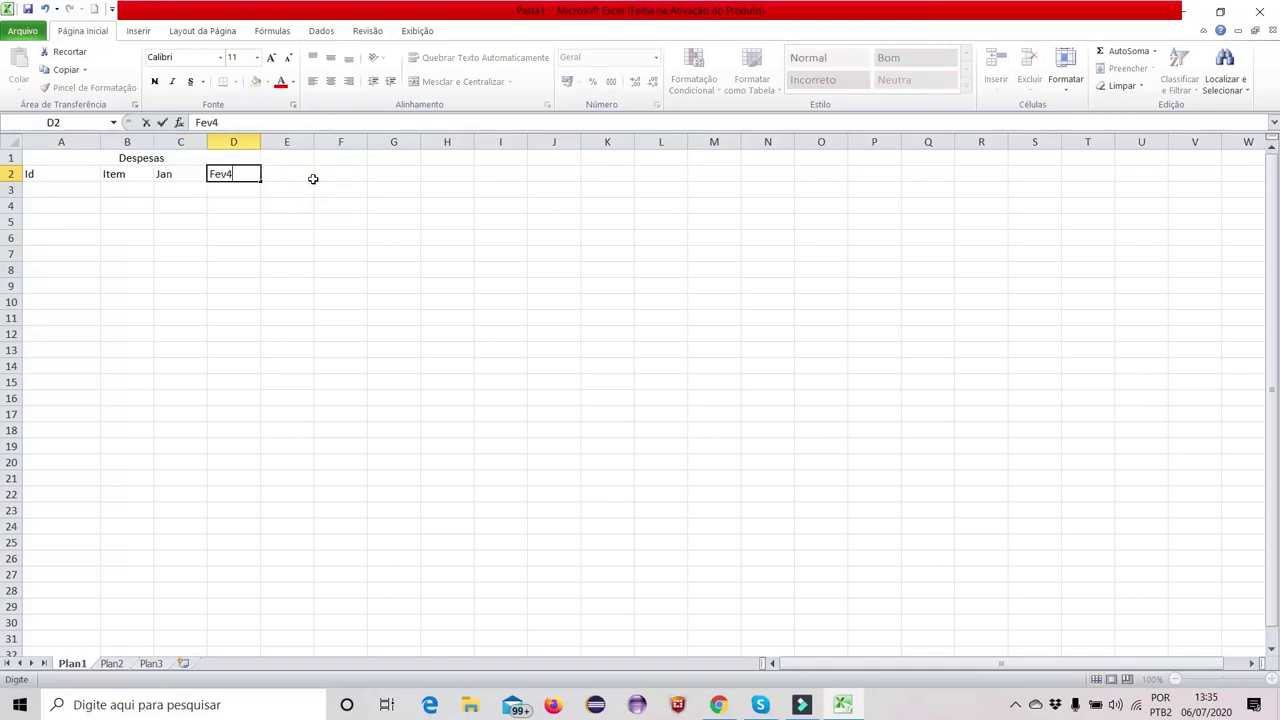
{"action": "key", "text": "Return"}
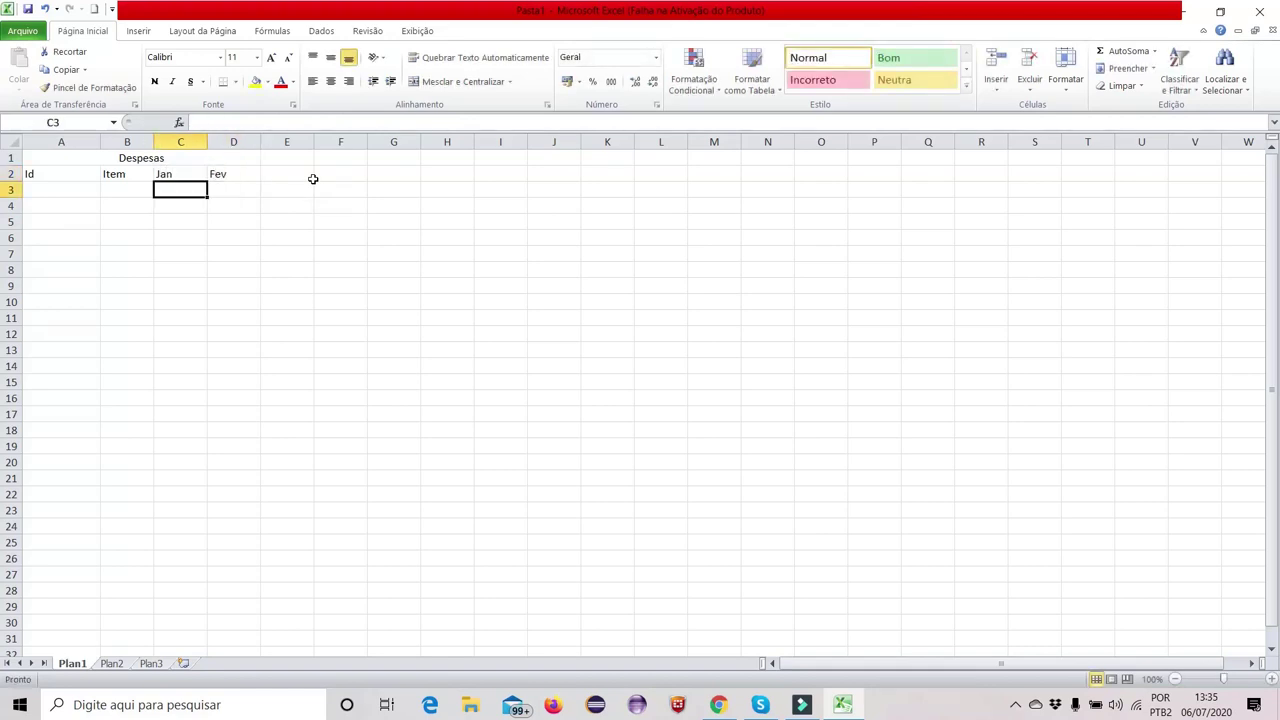
{"action": "key", "text": "Up"}
{"action": "key", "text": "Left"}
{"action": "key", "text": "Down"}
{"action": "key", "text": "Up"}
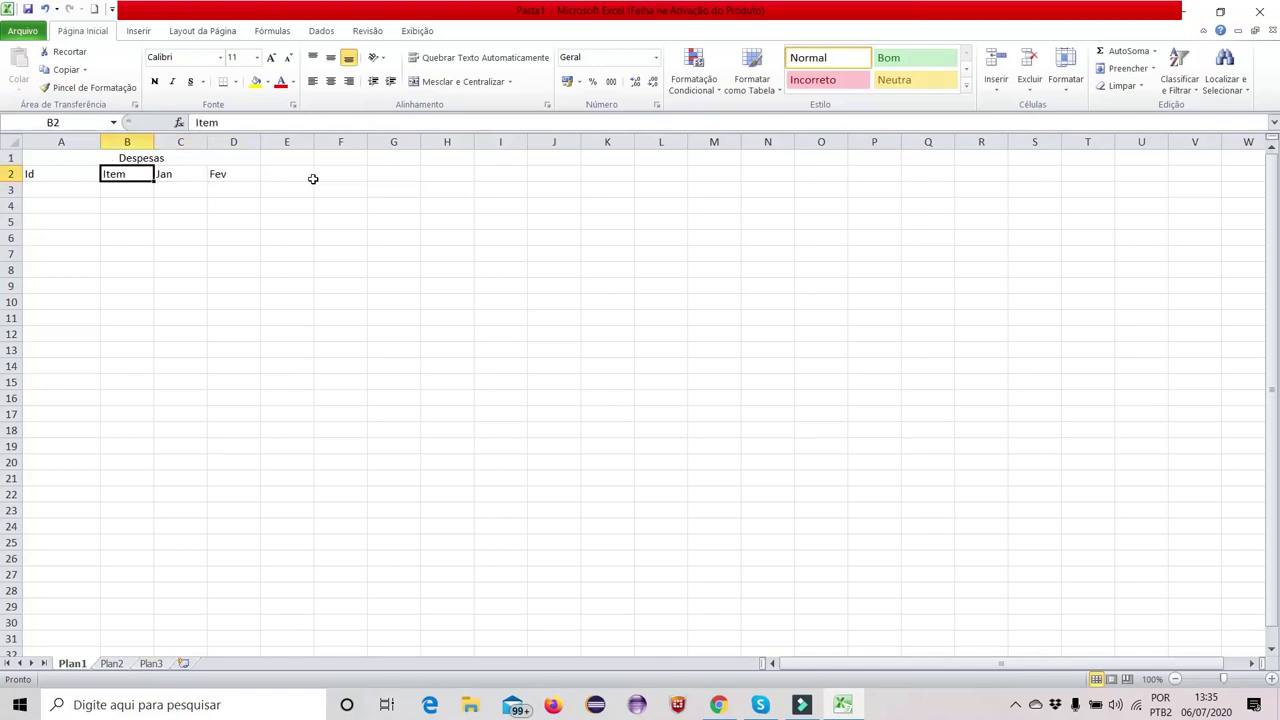
Autofill the month headings from Fev in D2 across row 2 through Dez in N2
{"action": "left_click", "coordinate": [174, 178]}
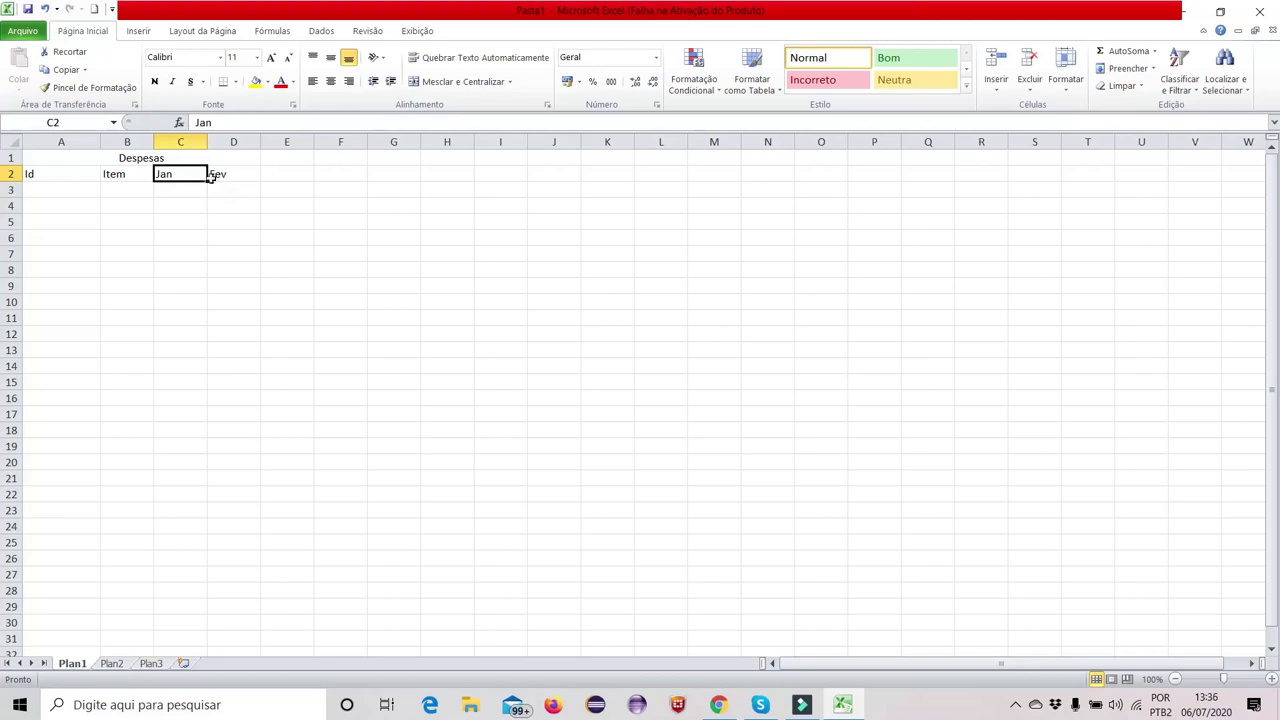
{"action": "left_click", "coordinate": [228, 180]}
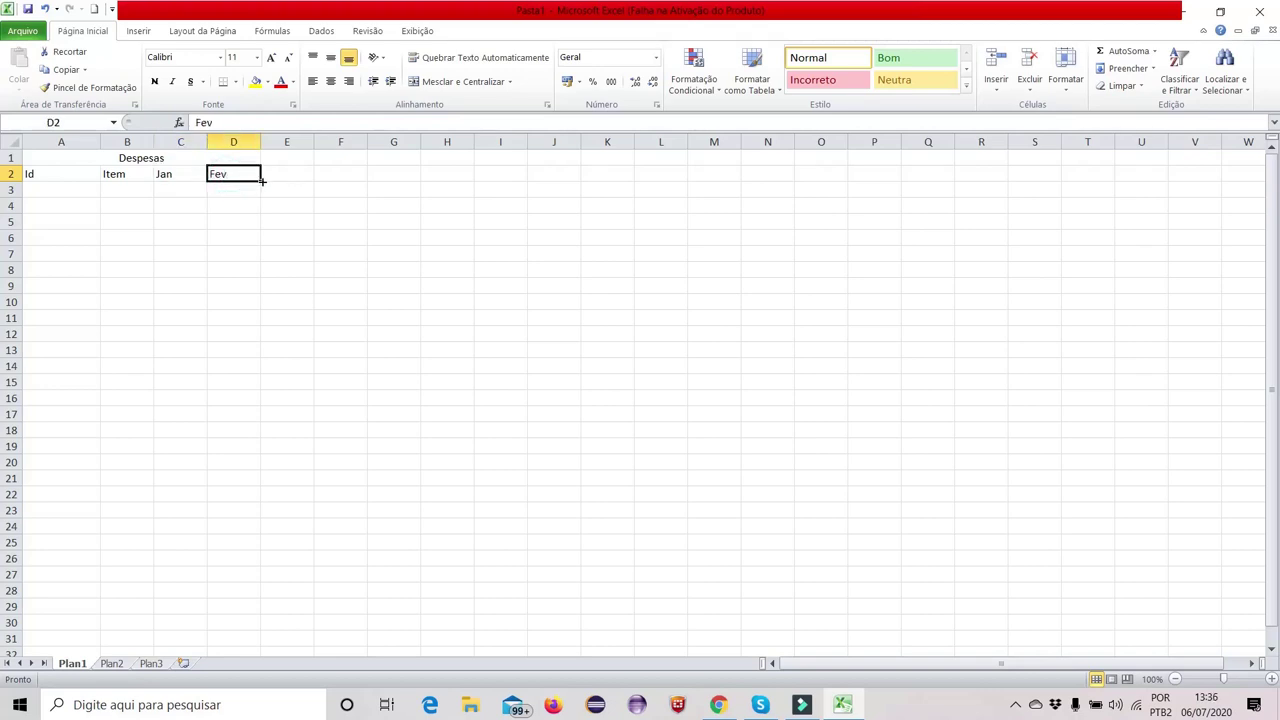
{"action": "left_click_drag", "start_coordinate": [261, 181], "coordinate": [768, 180]}
{"action": "left_click", "coordinate": [484, 215]}
{"action": "left_click", "coordinate": [726, 174]}
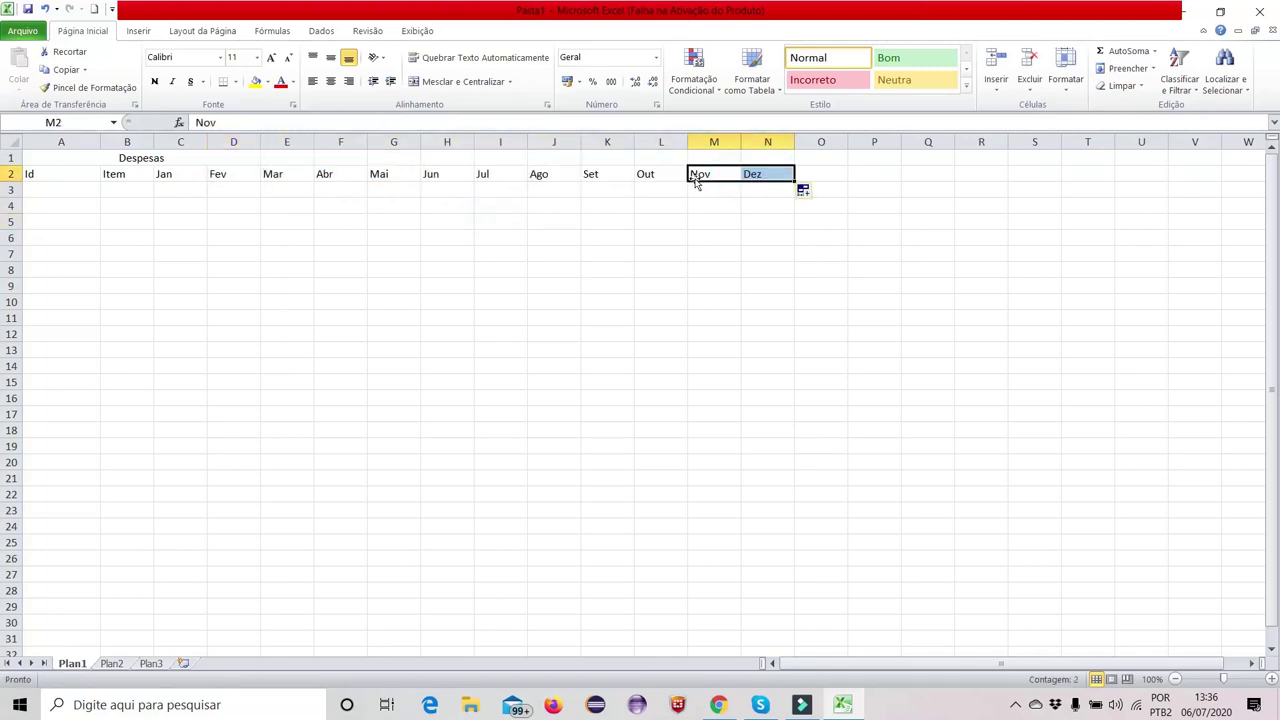
{"action": "left_click", "coordinate": [570, 222]}
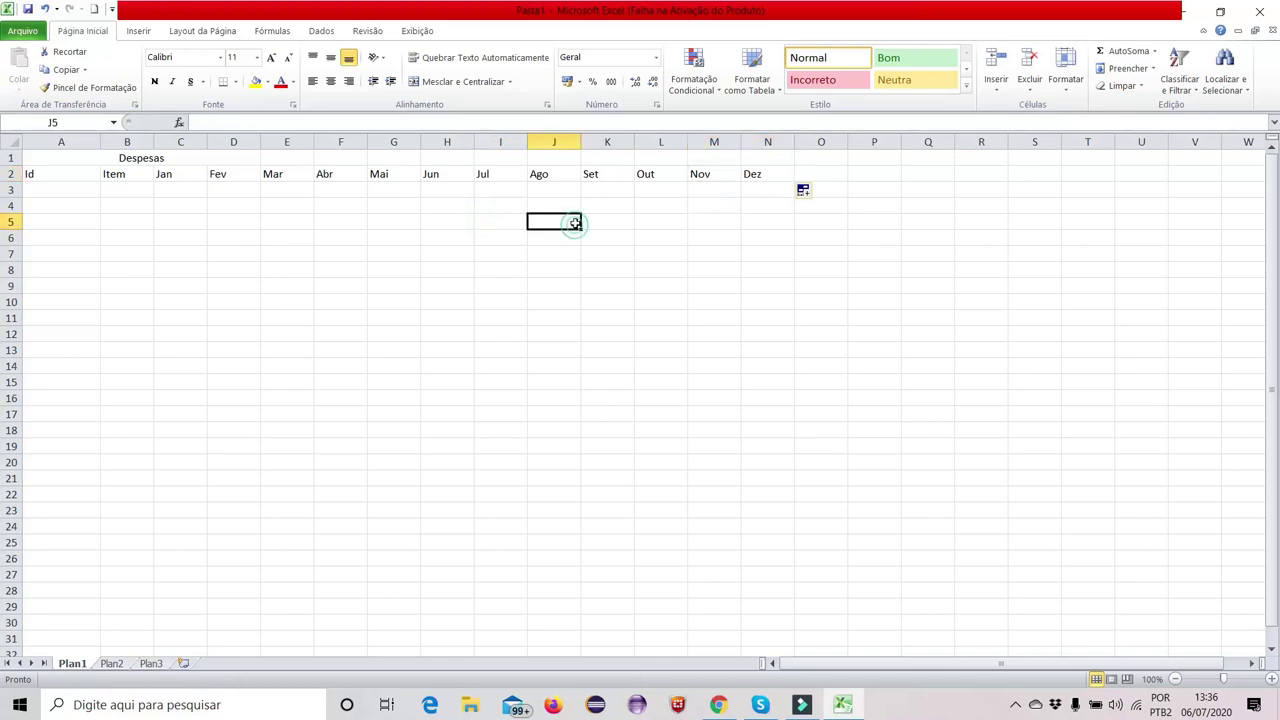
Enter 1 in cell A3 and fill the Id column down to A9 as the series 1 to 7
{"action": "left_click", "coordinate": [49, 189]}
{"action": "type", "text": "1"}
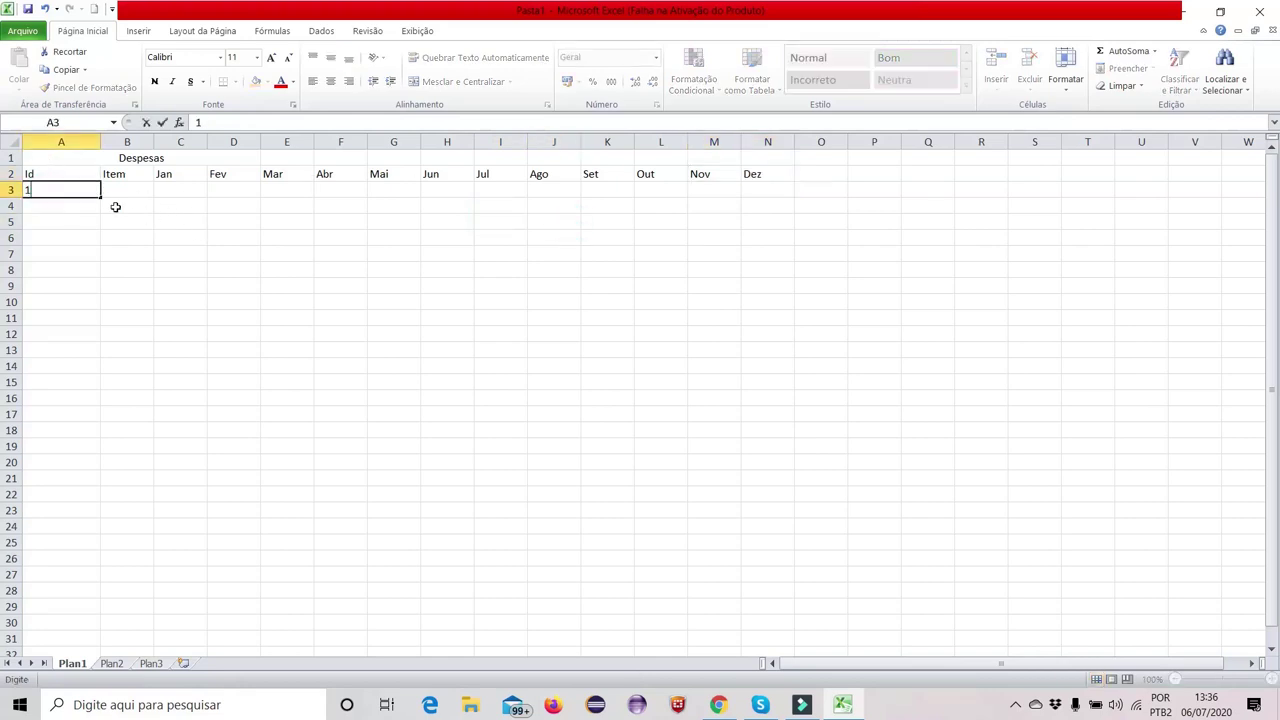
{"action": "key", "text": "Return"}
{"action": "left_click", "coordinate": [58, 193]}
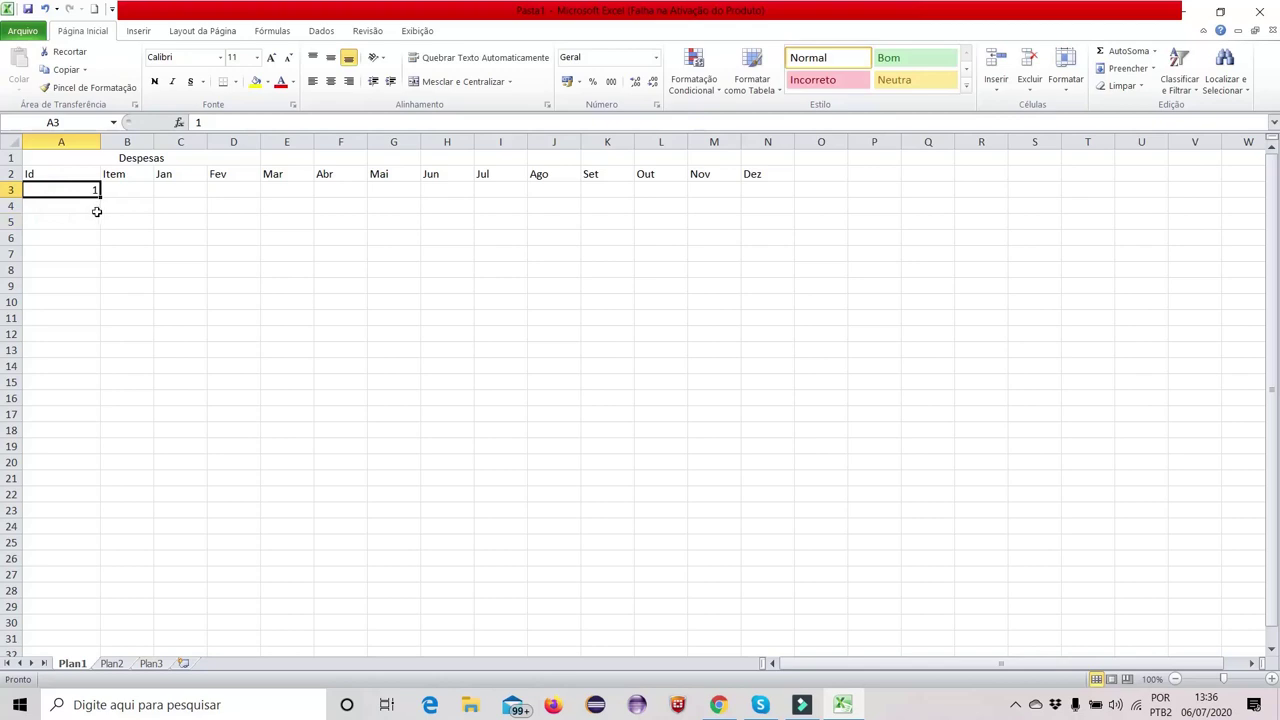
{"action": "key", "text": "alt"}
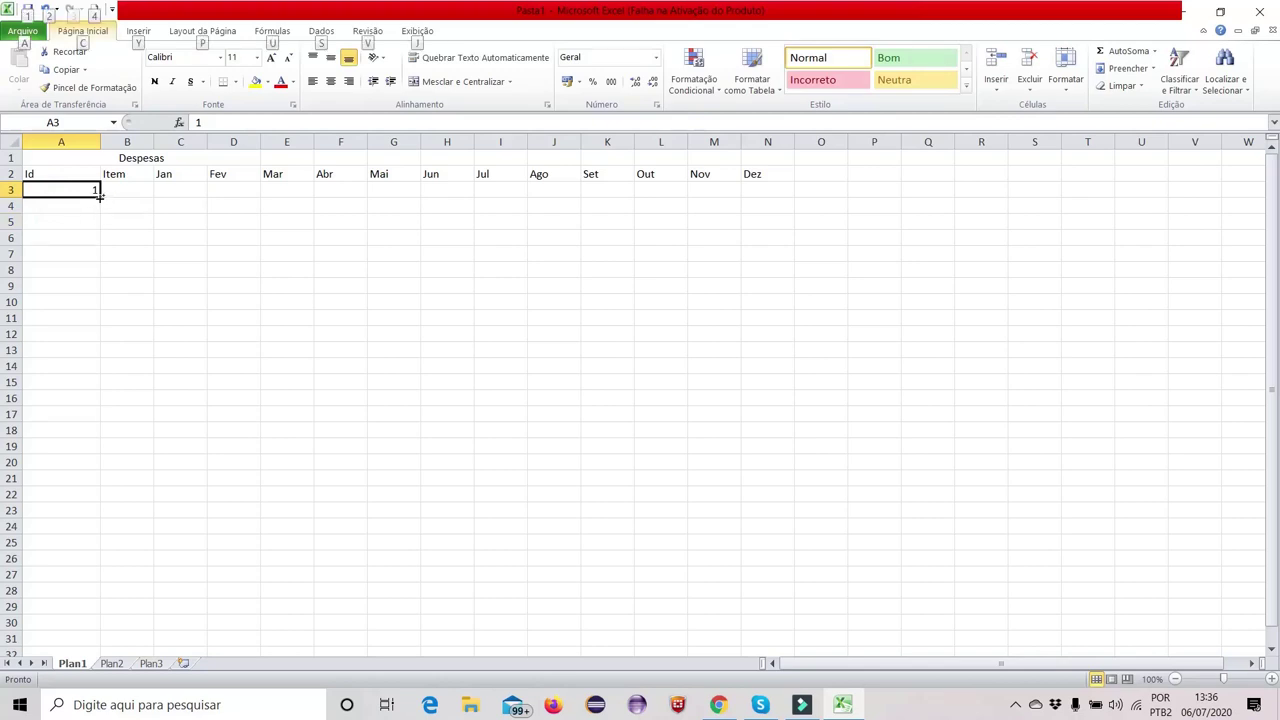
{"action": "key", "text": "alt"}
{"action": "left_click_drag", "start_coordinate": [100, 193], "coordinate": [97, 293]}
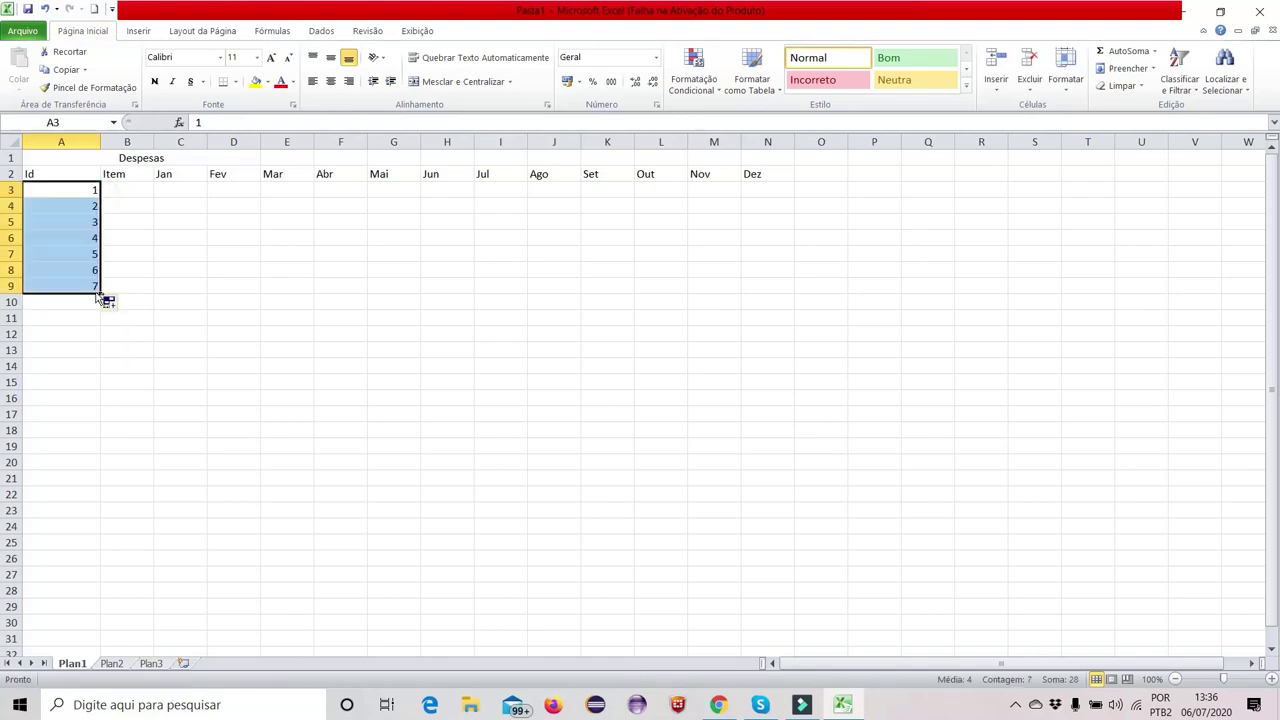
Widen column B and re-merge the "Despesas" title so it is centered across A1:N1
{"action": "left_click", "coordinate": [158, 193]}
{"action": "left_click", "coordinate": [126, 187]}
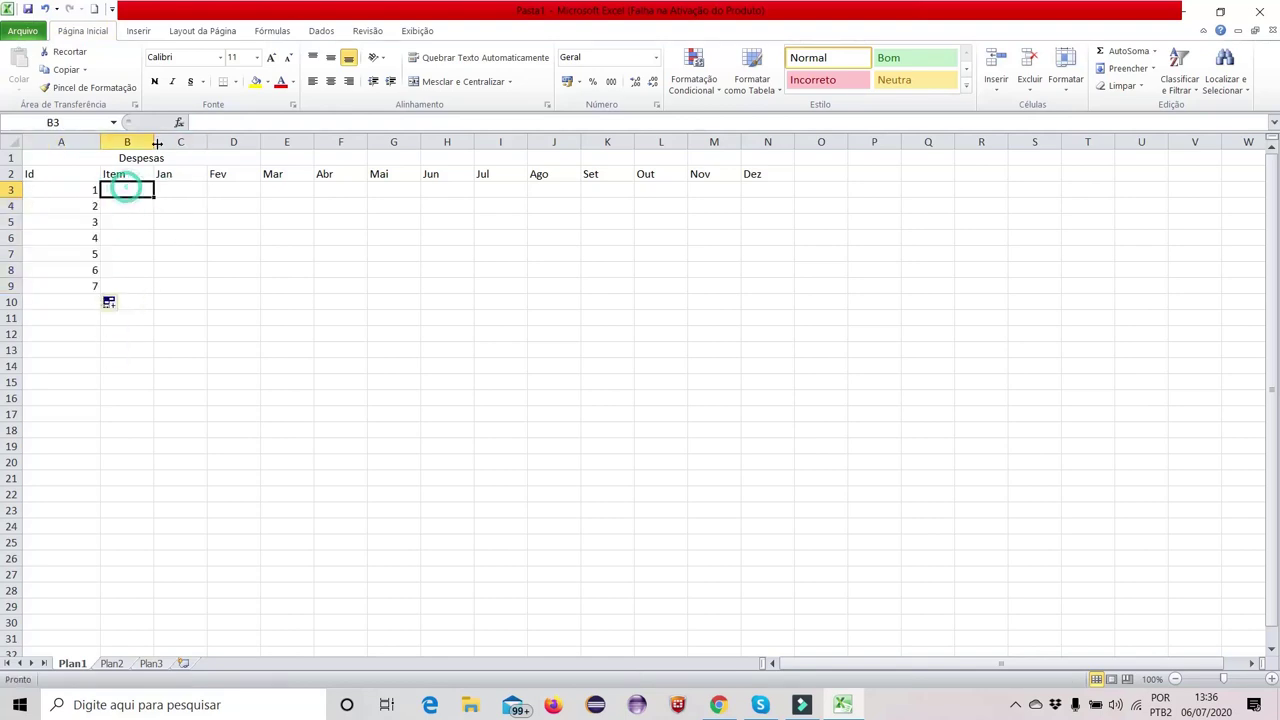
{"action": "left_click_drag", "start_coordinate": [153, 141], "coordinate": [800, 162]}
{"action": "left_click", "coordinate": [456, 83]}
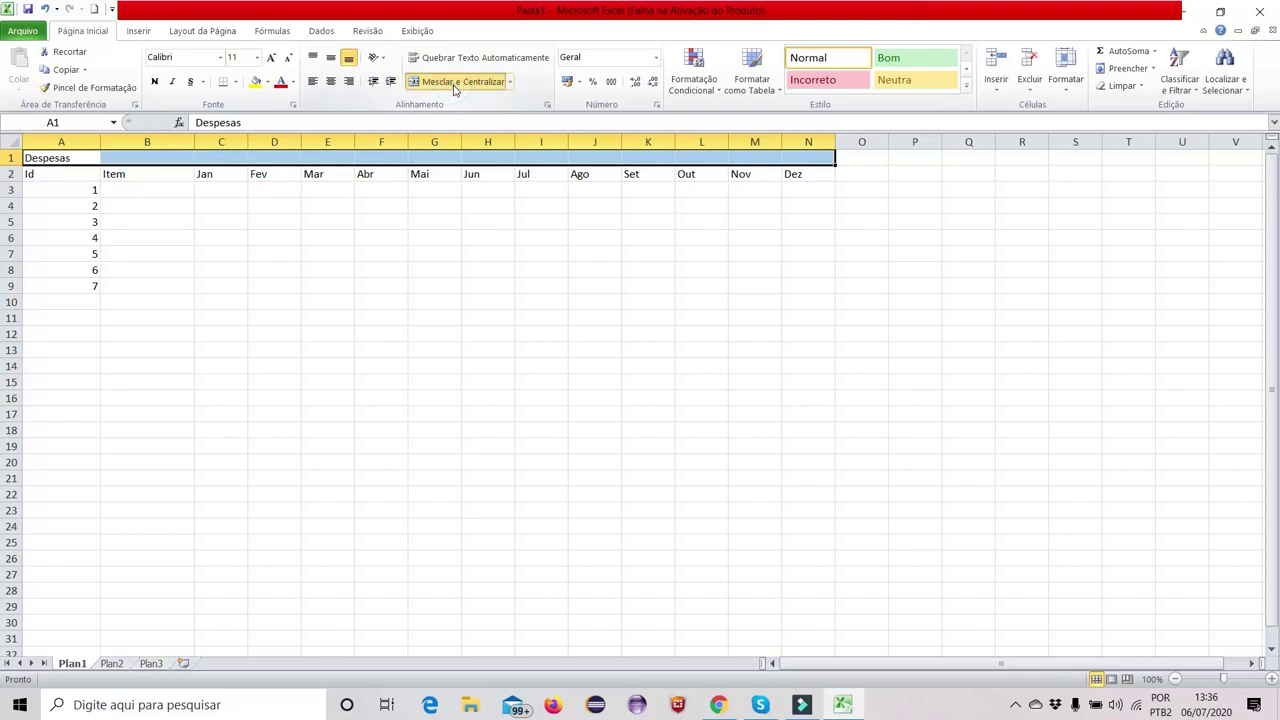
{"action": "left_click", "coordinate": [456, 83]}
{"action": "left_click", "coordinate": [352, 234]}
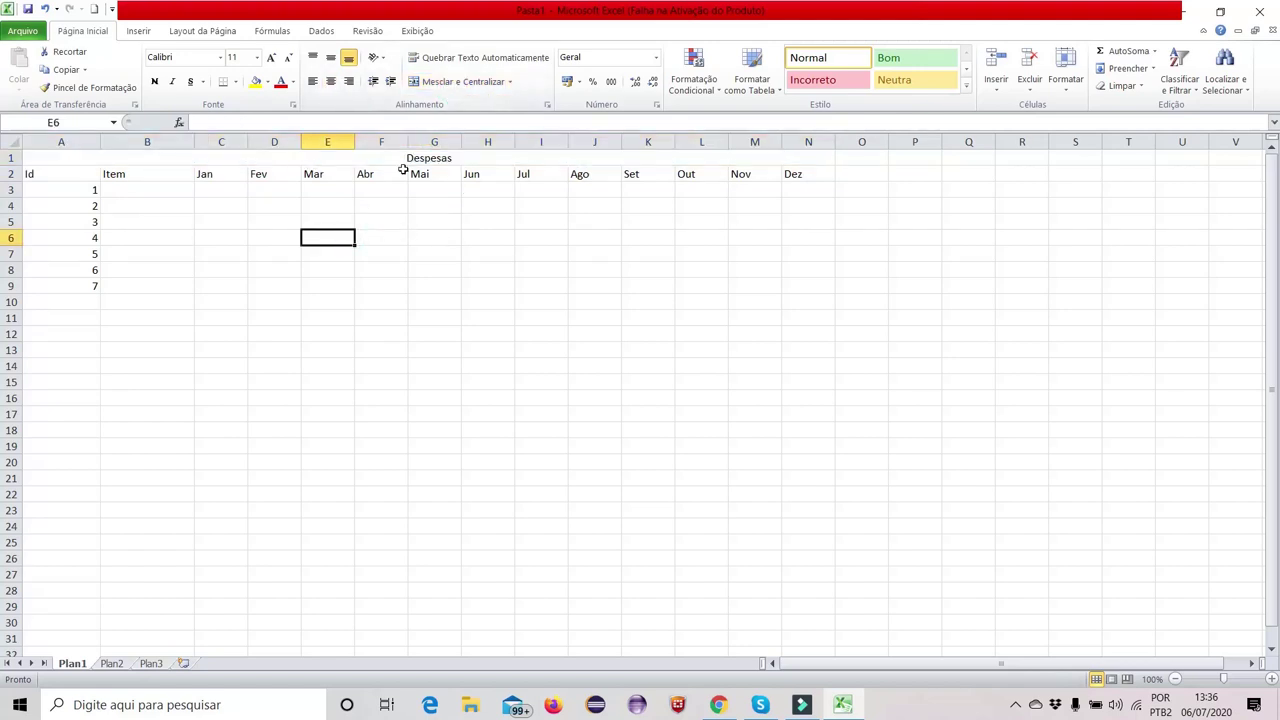
Enter the items Alimentação, Água, Luz and Financiamento in cells B3 to B6
{"action": "left_click", "coordinate": [152, 191]}
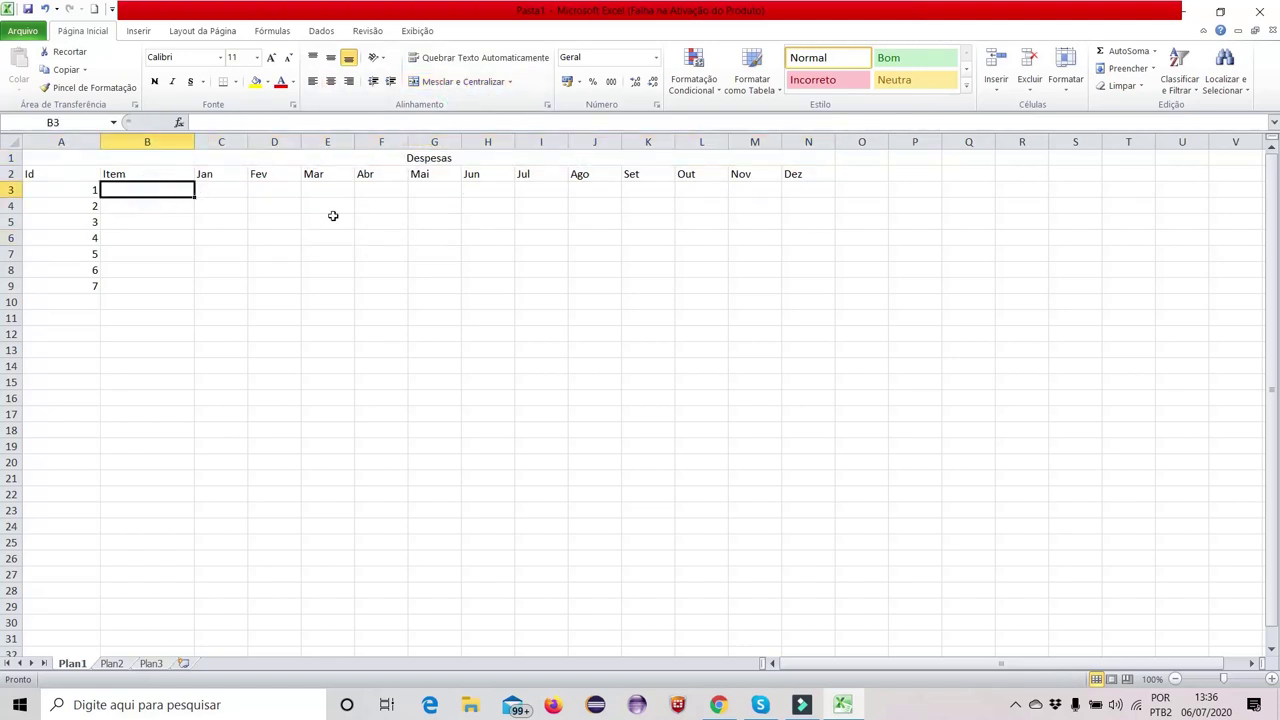
{"action": "type", "text": "Alimentação"}
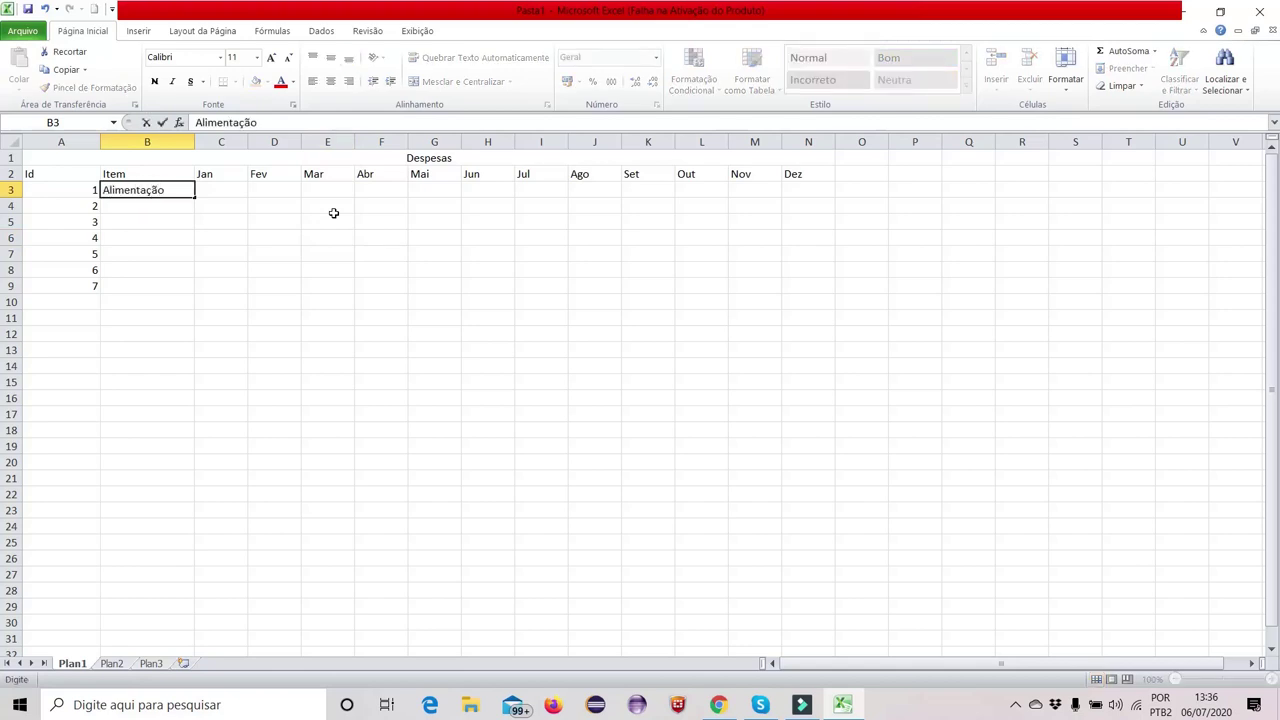
{"action": "key", "text": "Return"}
{"action": "type", "text": "Água"}
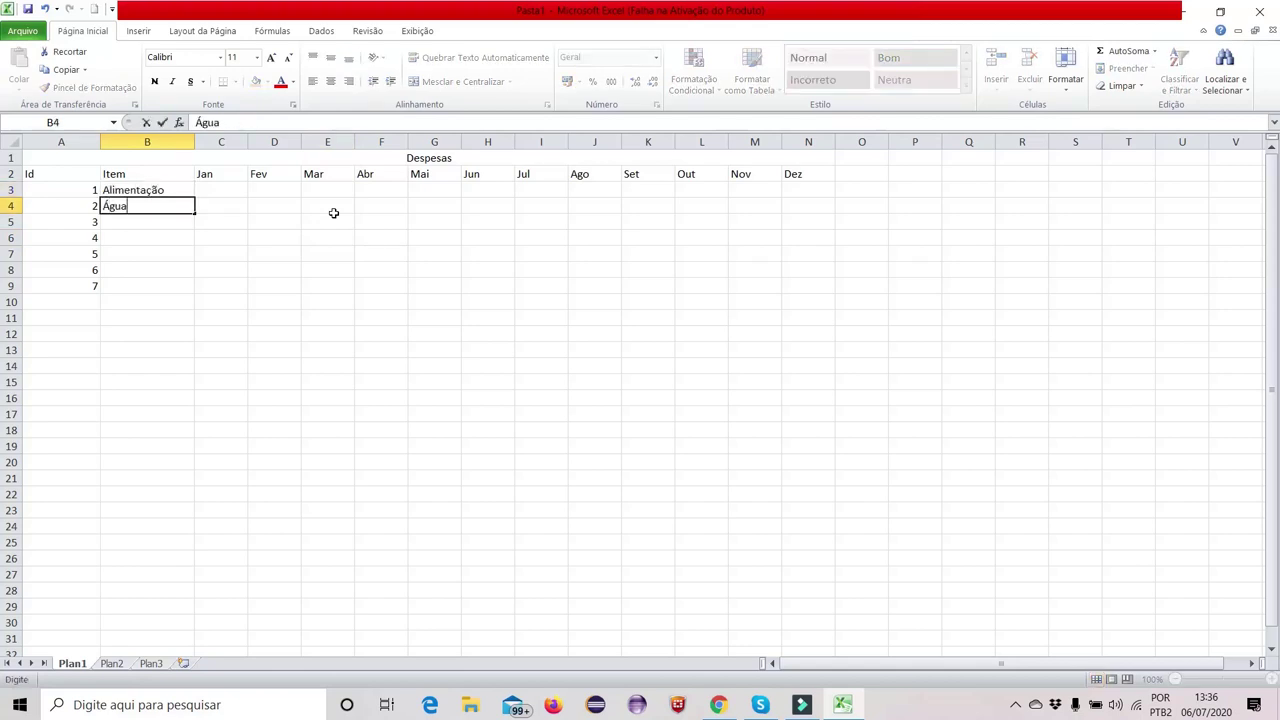
{"action": "key", "text": "Return"}
{"action": "type", "text": "Luz"}
{"action": "key", "text": "Return"}
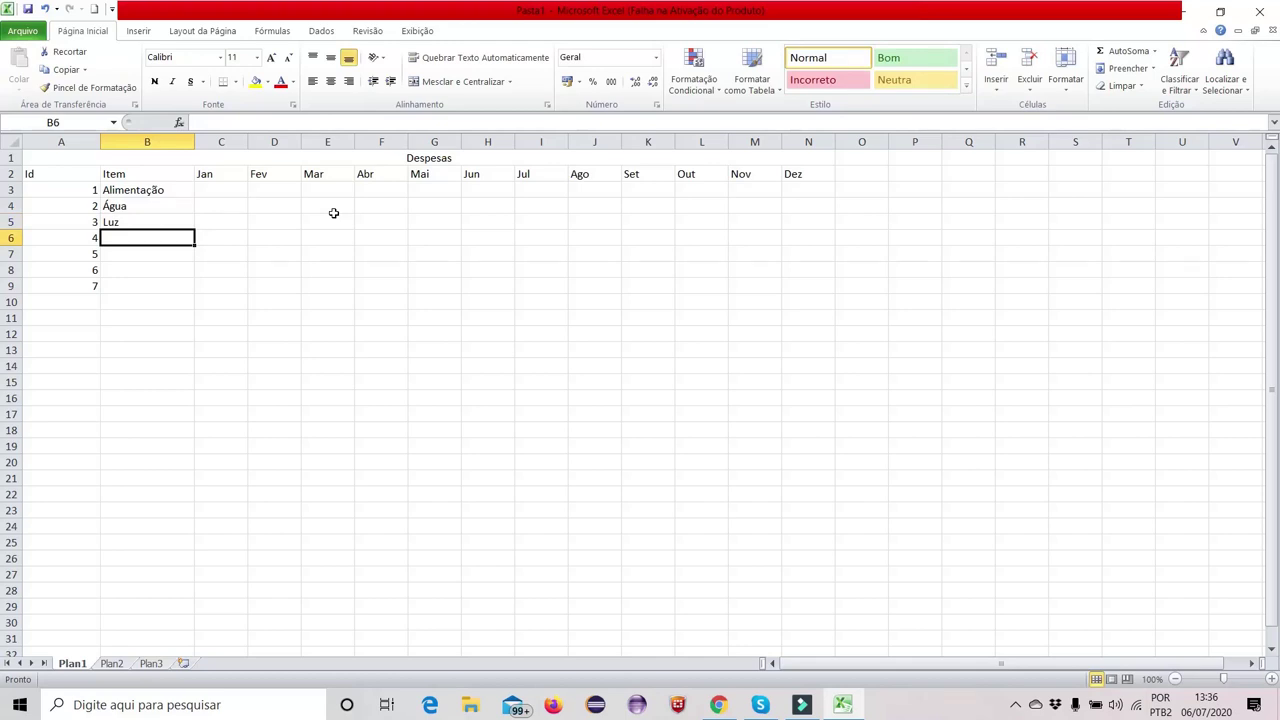
{"action": "type", "text": "Financiamento"}
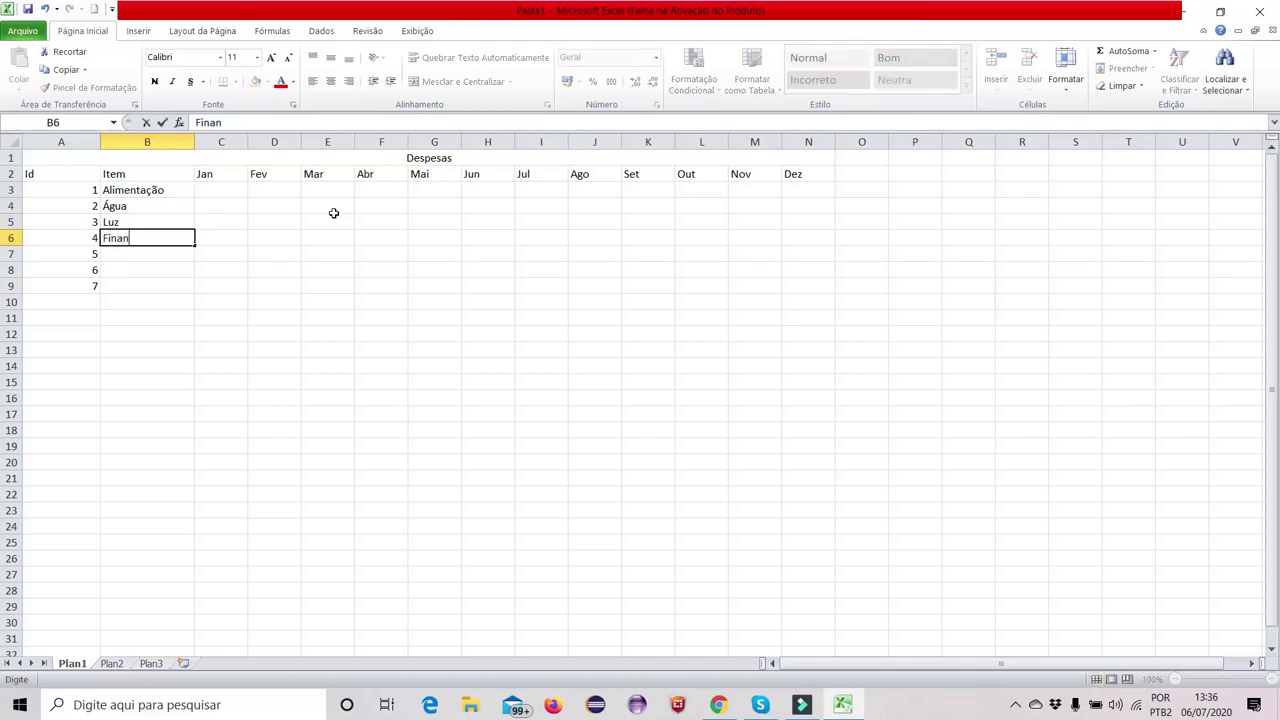
{"action": "key", "text": "Return"}
{"action": "key", "text": "Return"}
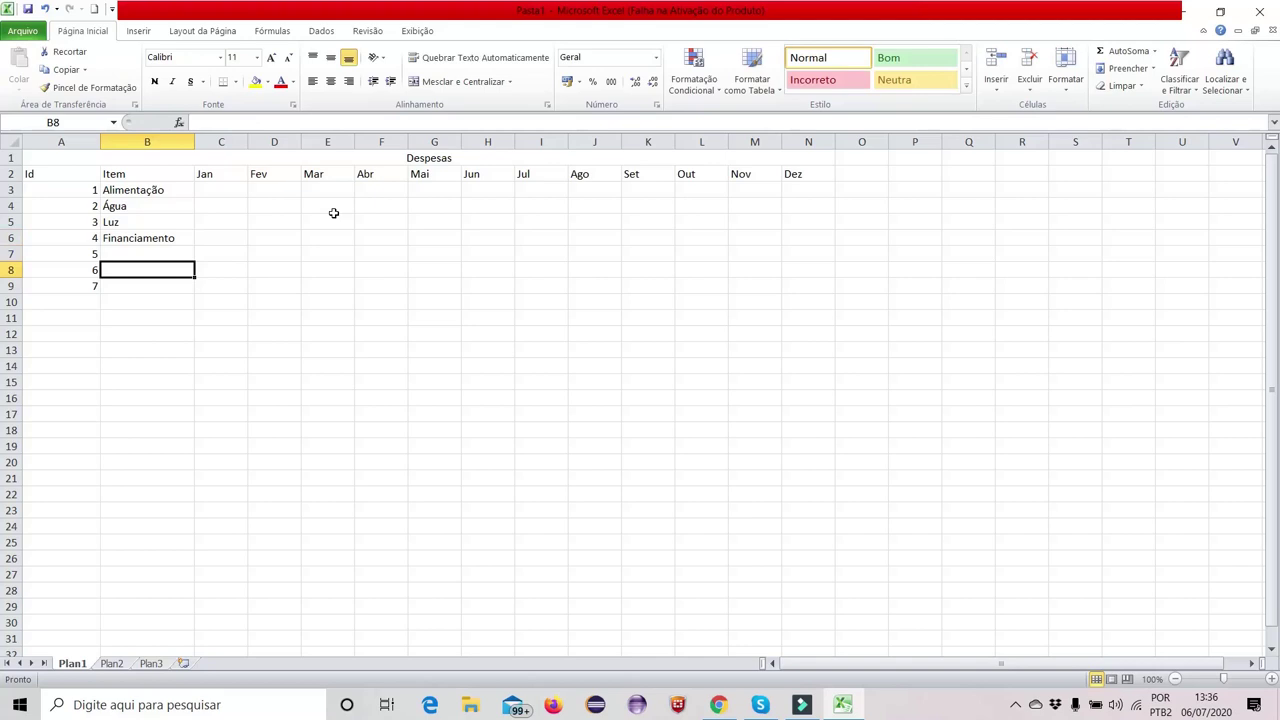
{"action": "key", "text": "BackSpace"}
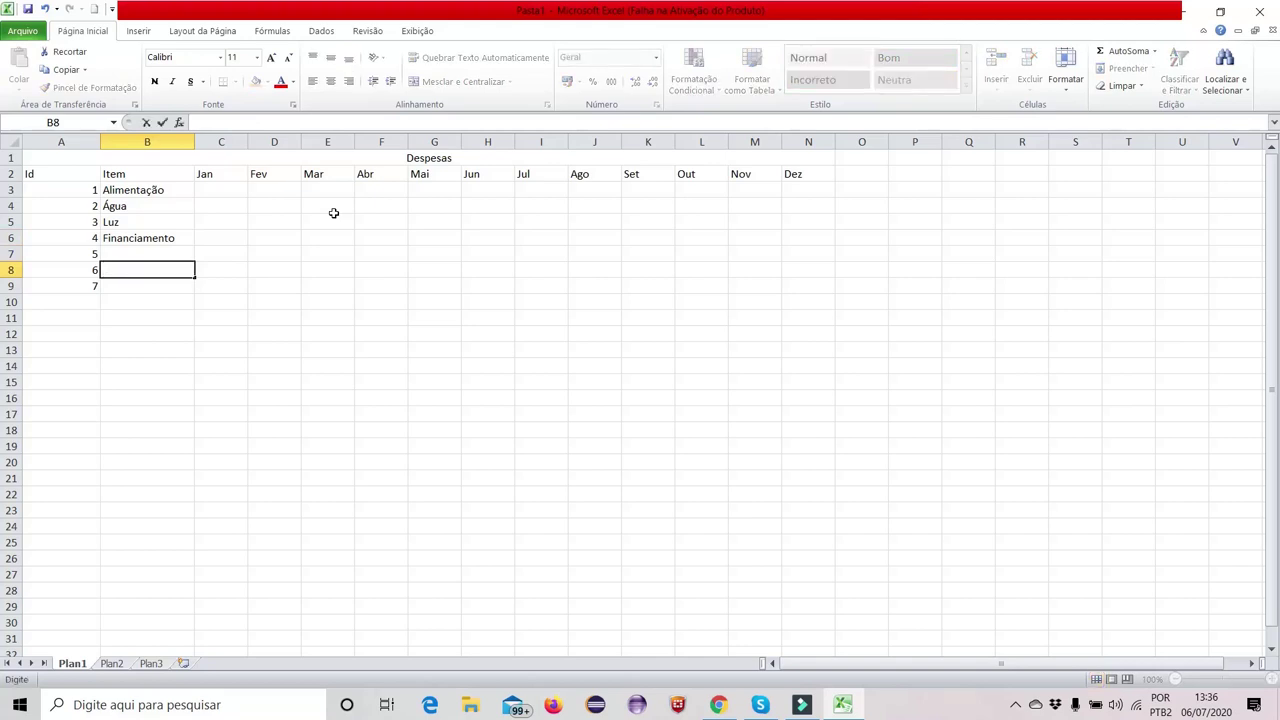
Clear the unused Ids 5, 6 and 7 from cells A7 to A9
{"action": "left_click_drag", "start_coordinate": [94, 254], "coordinate": [96, 285]}
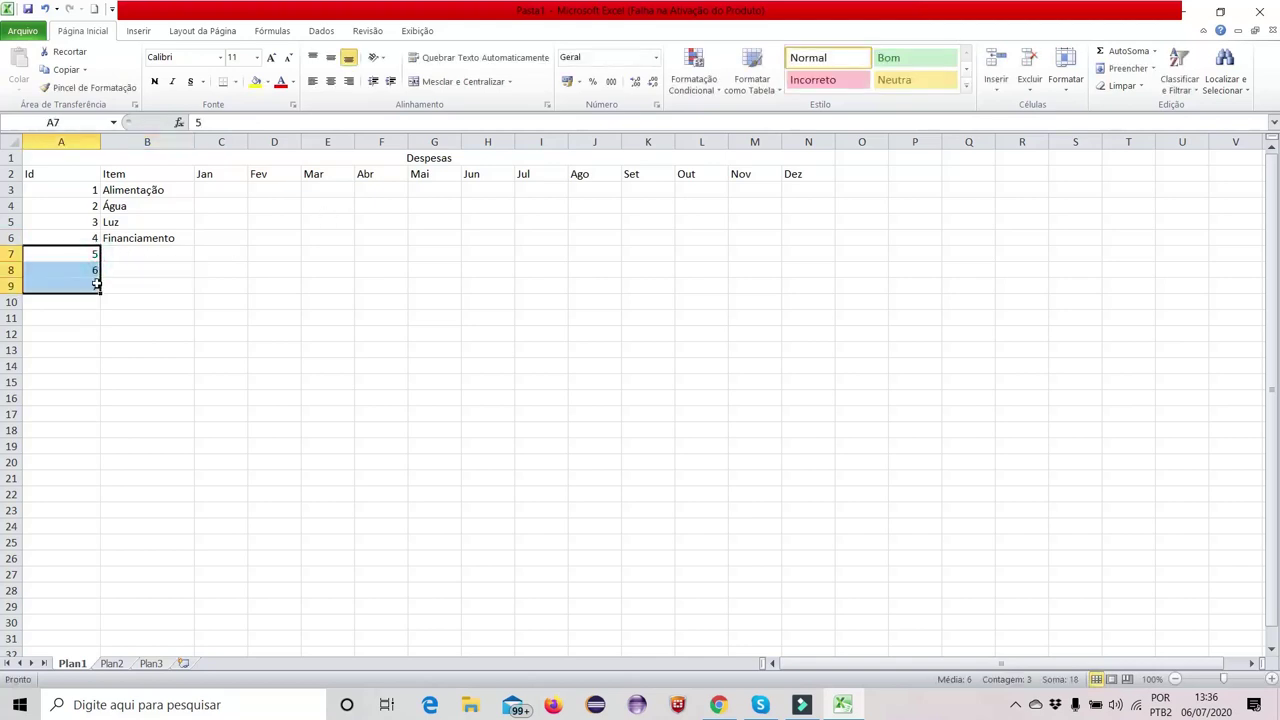
{"action": "key", "text": "BackSpace"}
{"action": "left_click", "coordinate": [178, 320]}
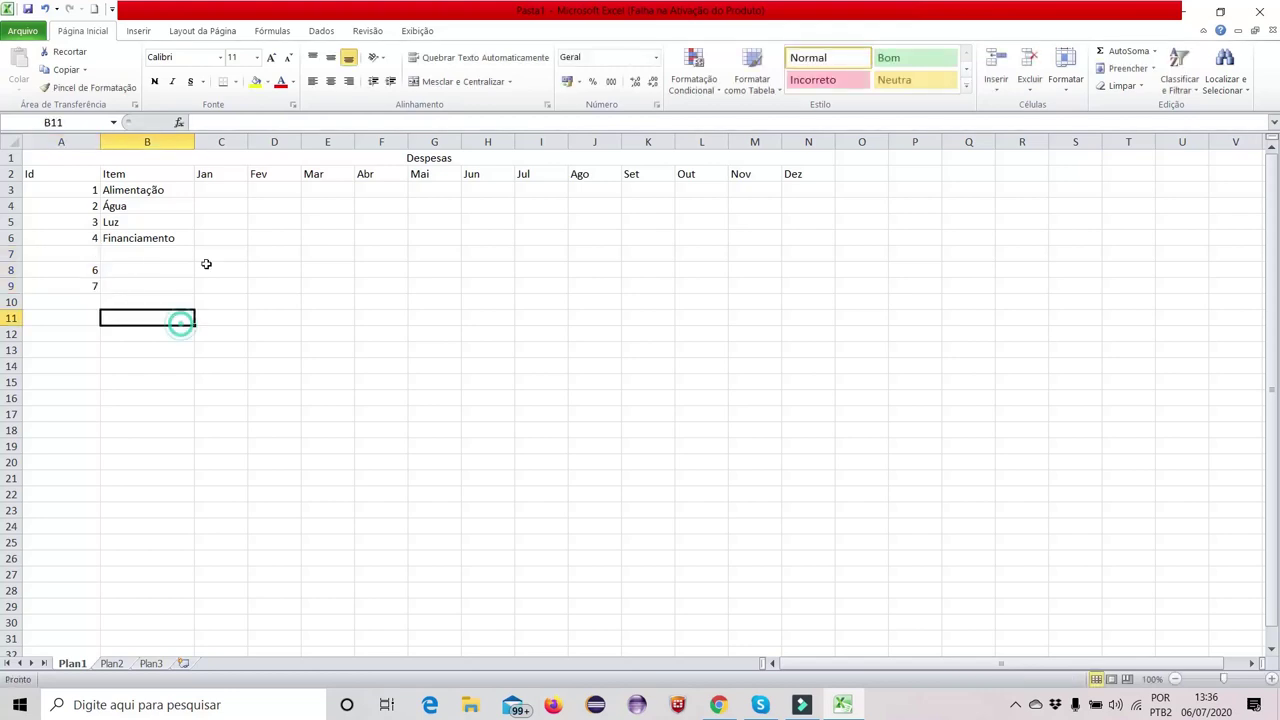
{"action": "left_click", "coordinate": [88, 272]}
{"action": "left_click_drag", "start_coordinate": [89, 275], "coordinate": [90, 284]}
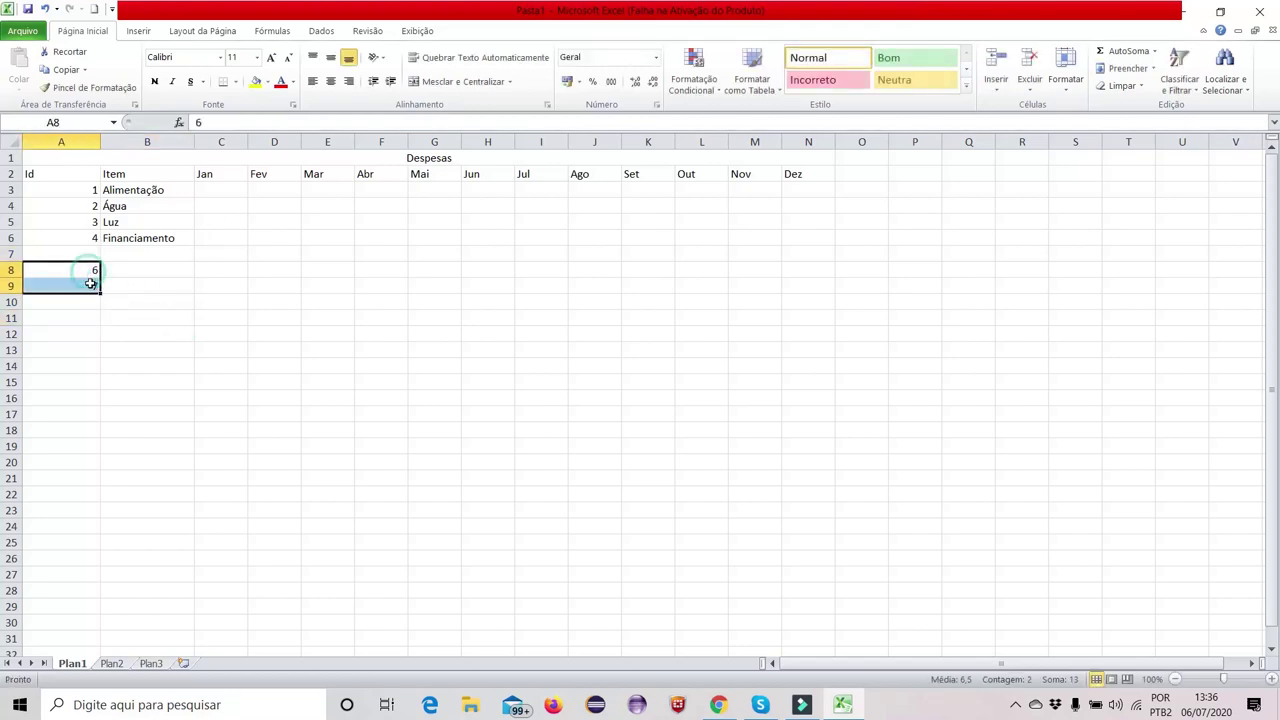
{"action": "key", "text": "Delete"}
{"action": "left_click", "coordinate": [252, 318]}
Enter the Jan values 800, 80, 180 and 300 for Alimentação, Água, Luz and Financiamento in cells C3 to C6
{"action": "left_click", "coordinate": [214, 190]}
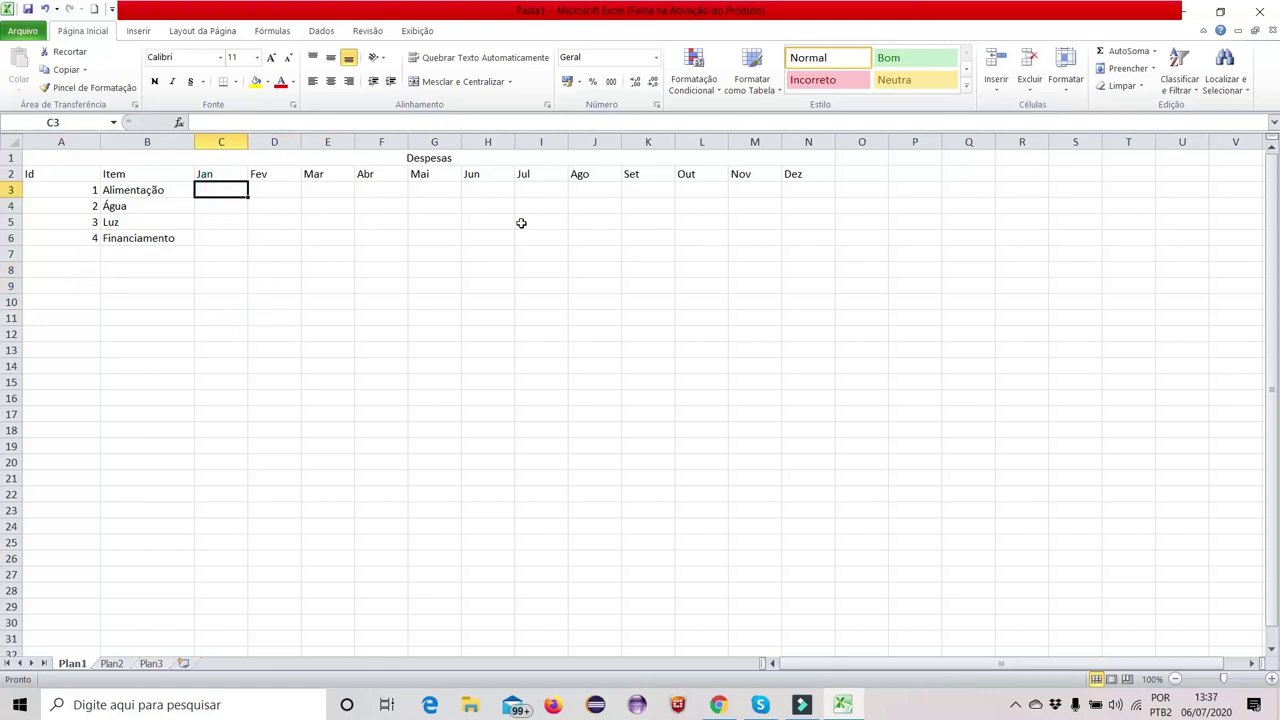
{"action": "type", "text": "80"}
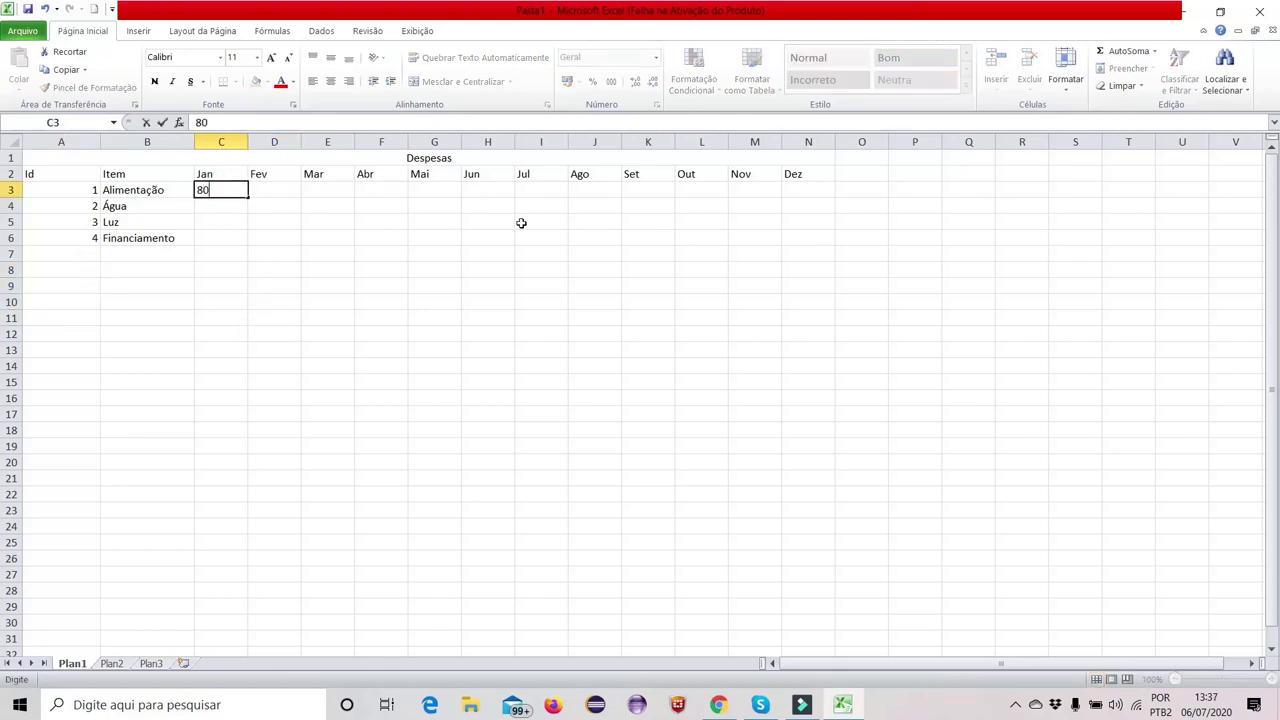
{"action": "type", "text": "0"}
{"action": "key", "text": "Right"}
{"action": "key", "text": "Left"}
{"action": "key", "text": "Down"}
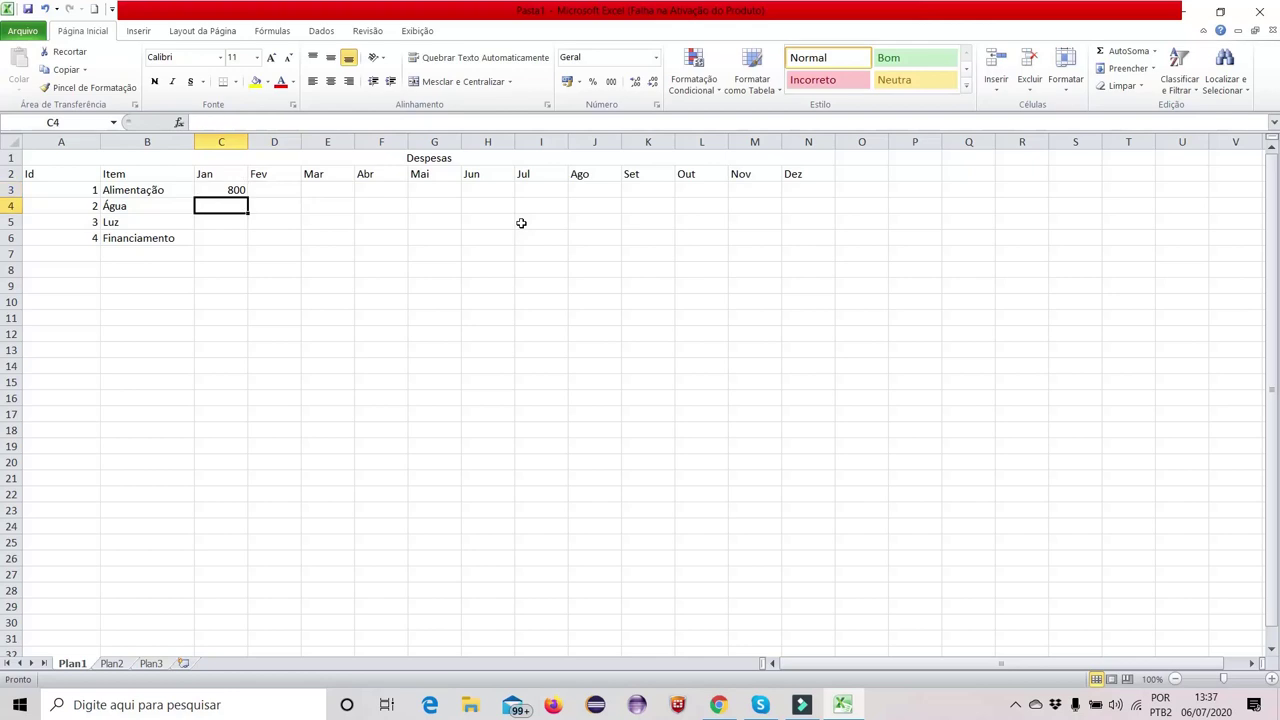
{"action": "key", "text": "Right"}
{"action": "key", "text": "Left"}
{"action": "type", "text": "80"}
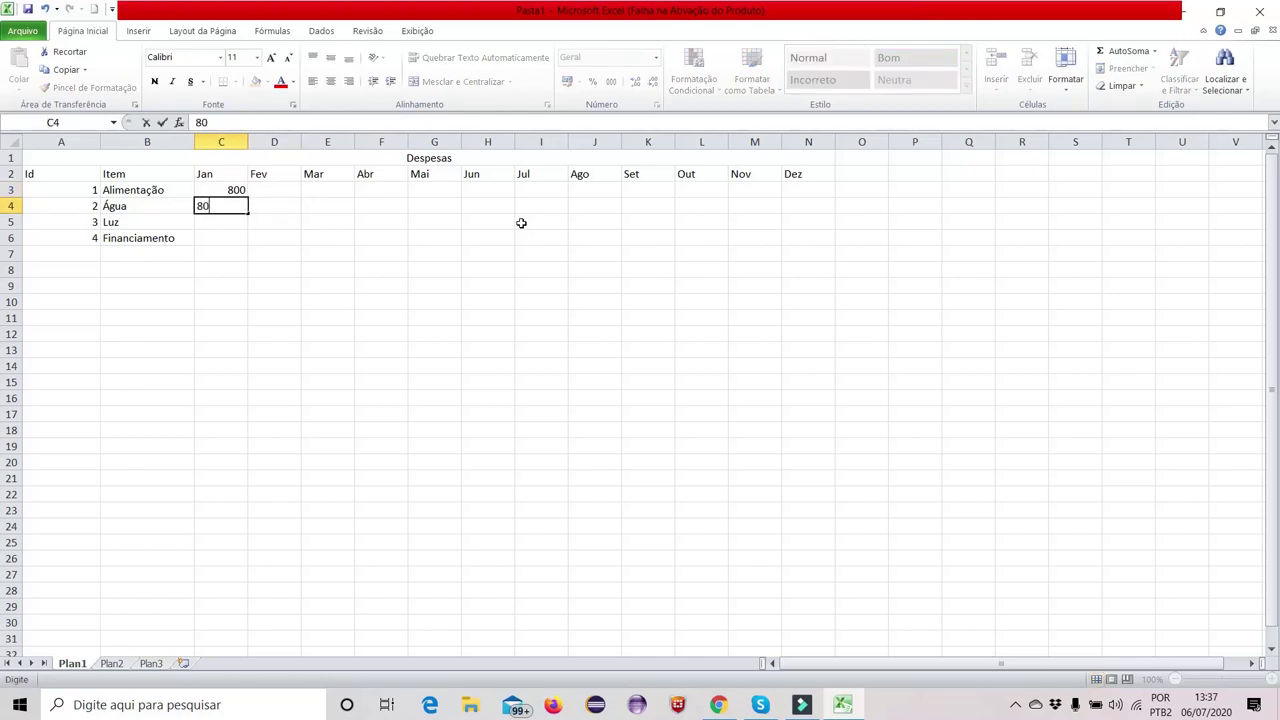
{"action": "key", "text": "Return"}
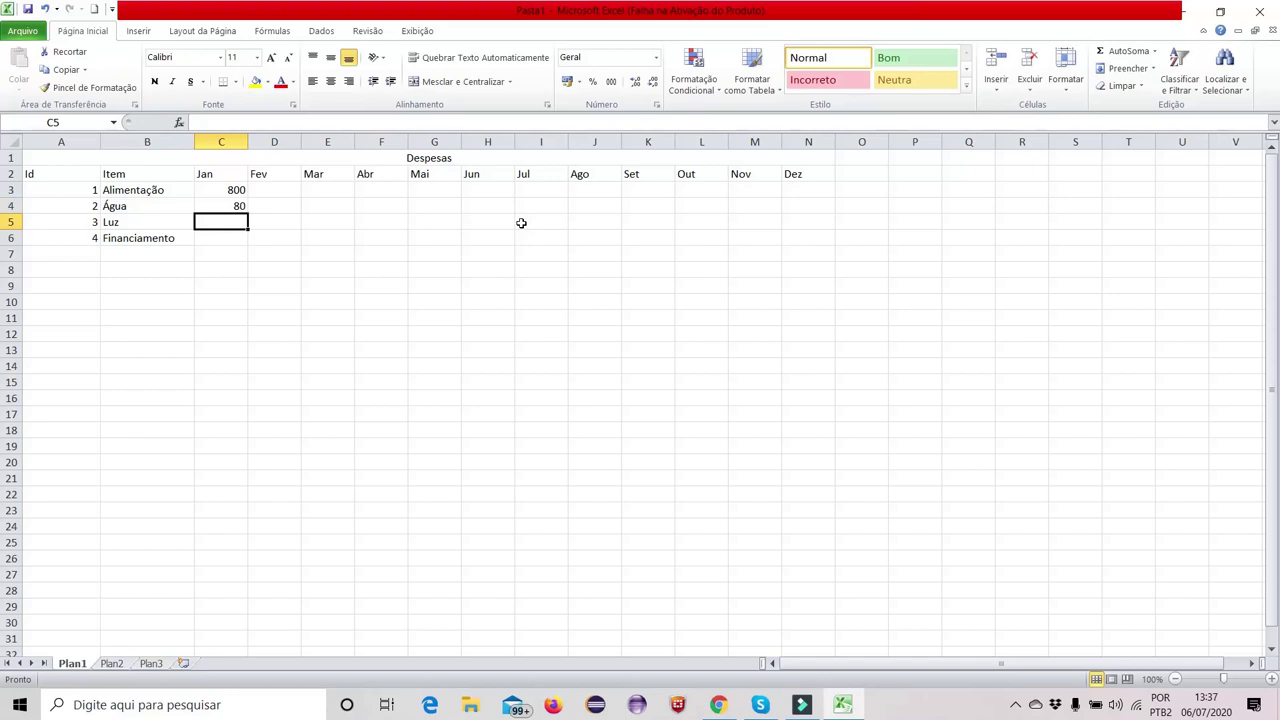
{"action": "type", "text": "180"}
{"action": "key", "text": "Return"}
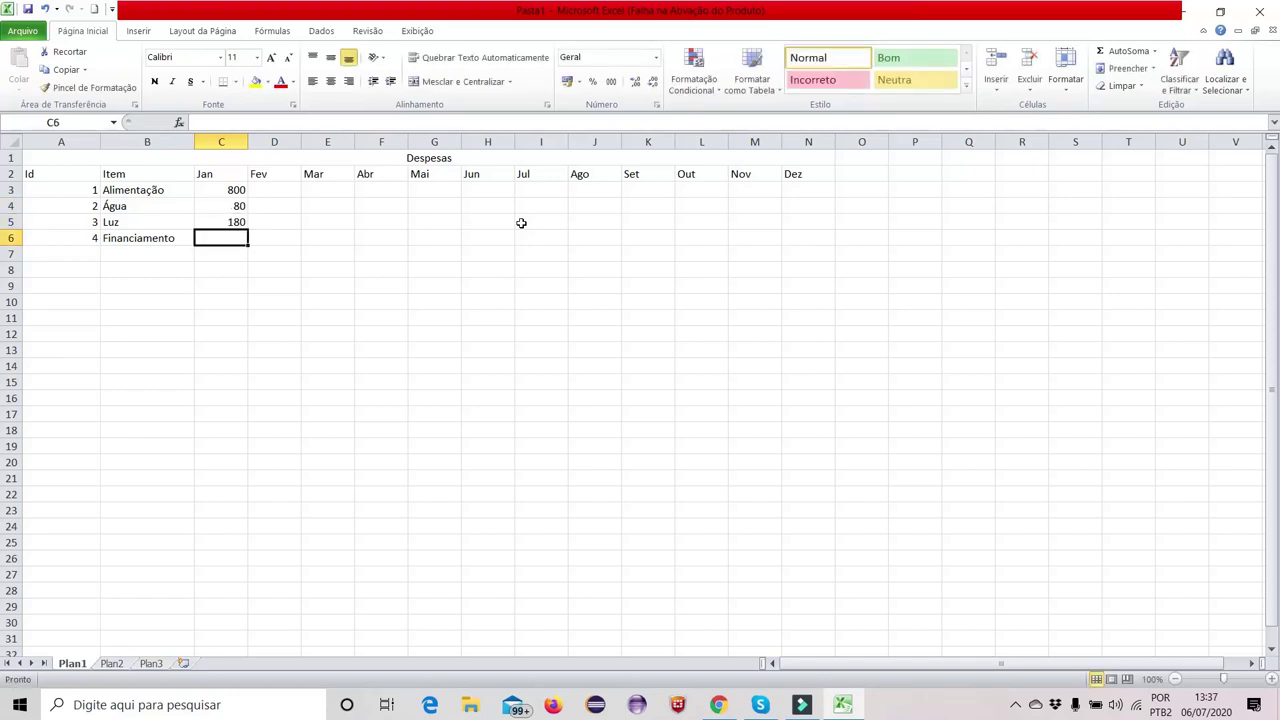
{"action": "type", "text": "300"}
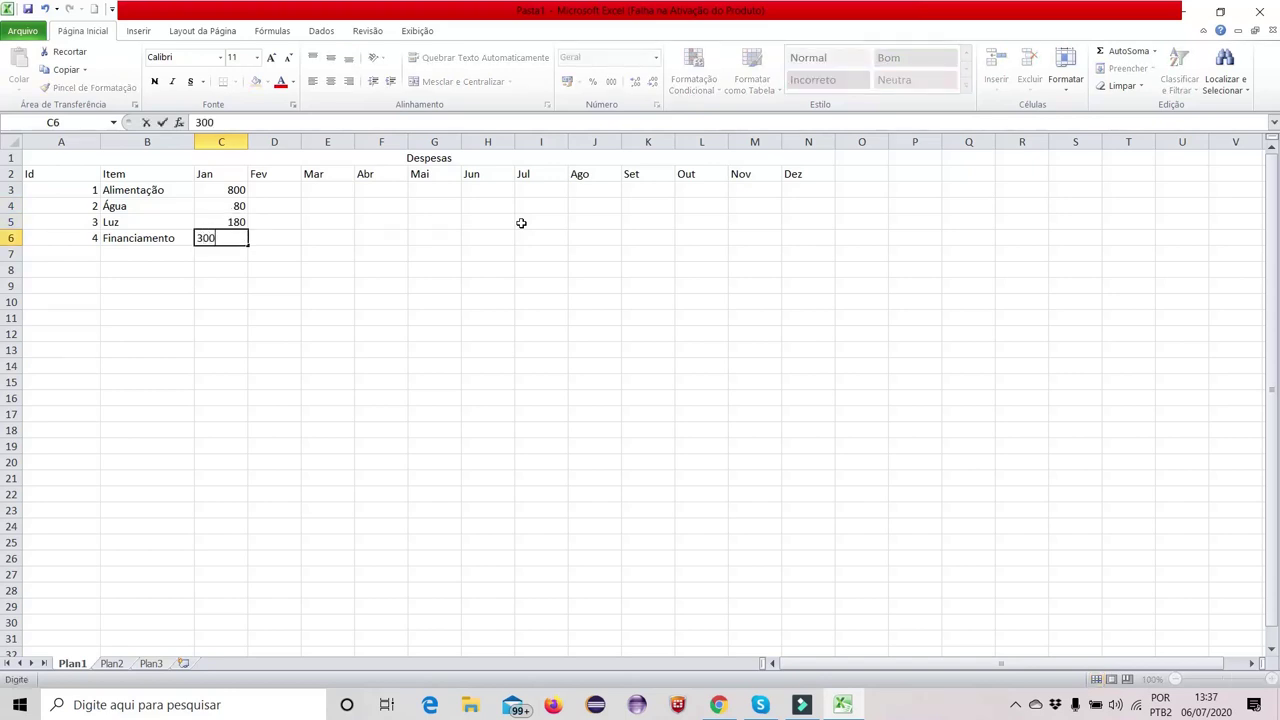
{"action": "key", "text": "Return"}
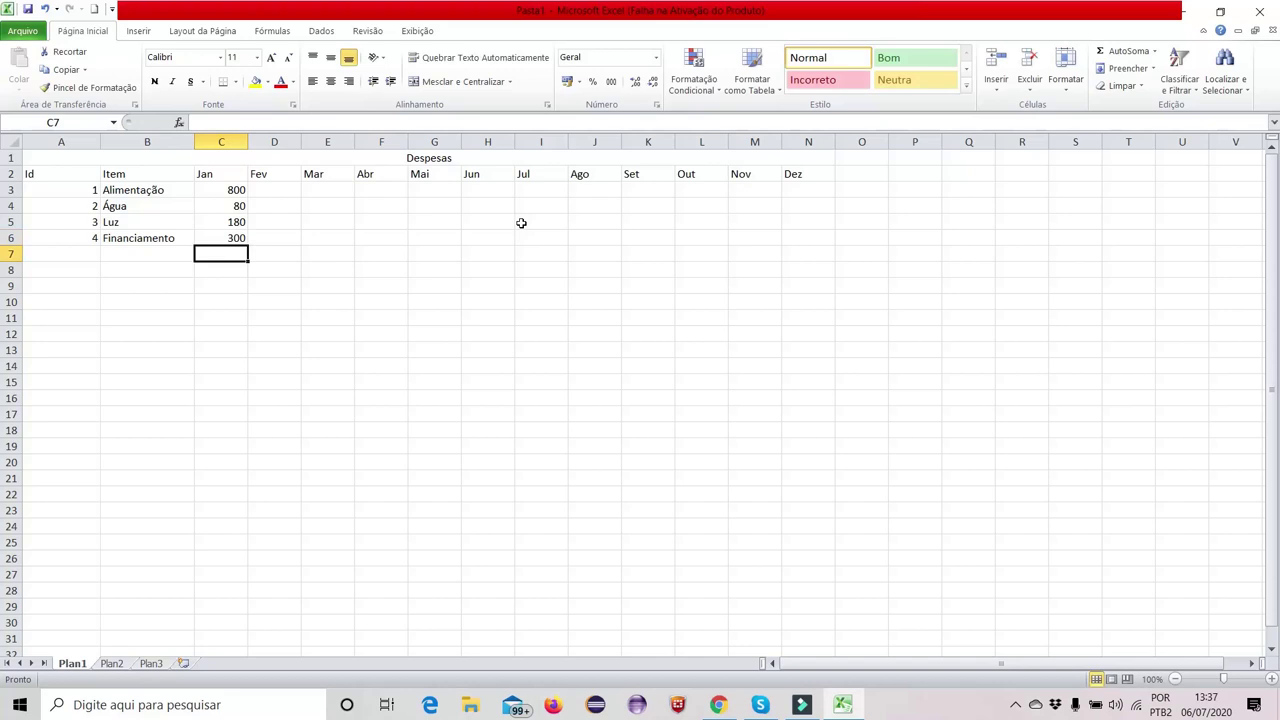
Fill the Jan values of Alimentação, Água and Luz across to Dez (column N) as series increasing by 1
{"action": "left_click", "coordinate": [236, 191]}
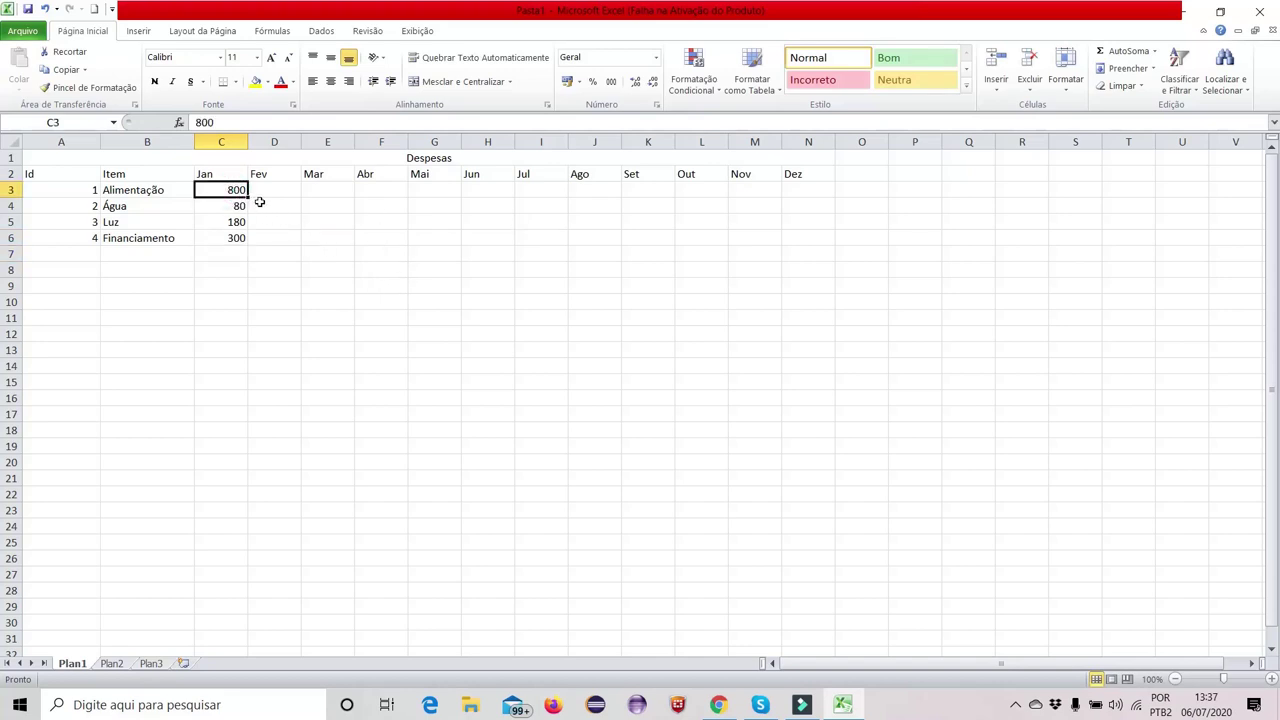
{"action": "left_click_drag", "start_coordinate": [249, 197], "coordinate": [805, 198]}
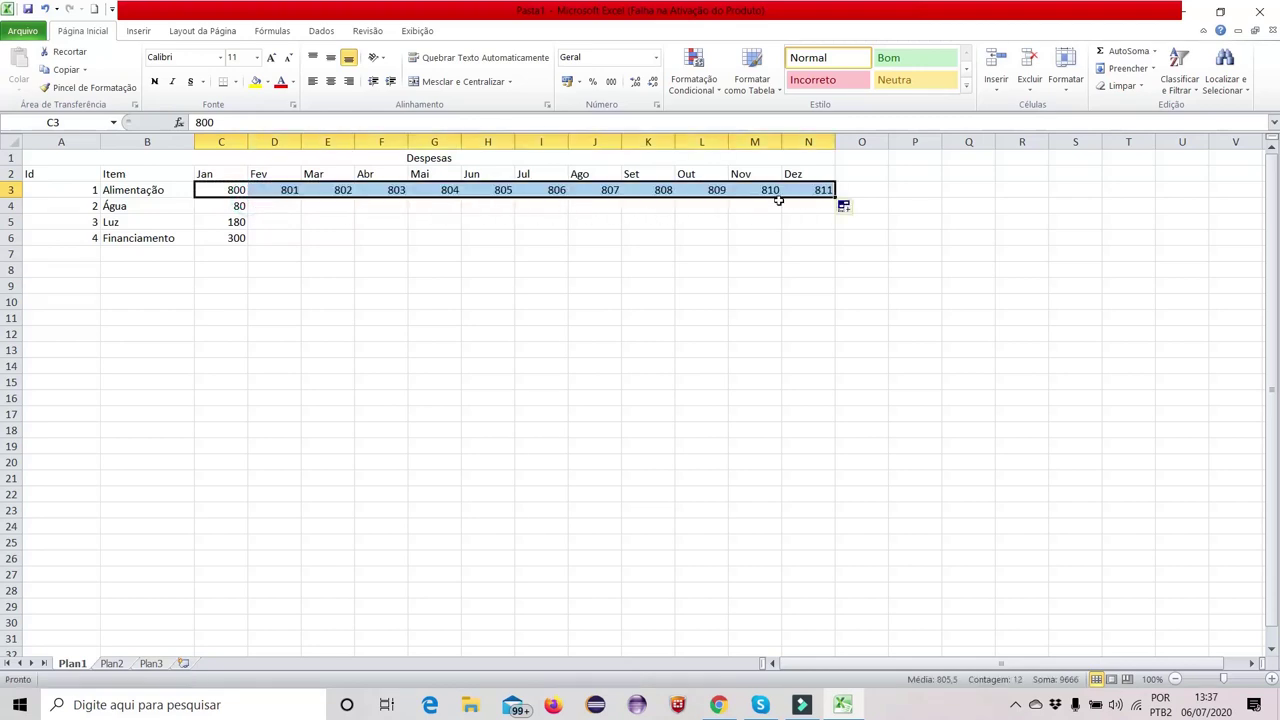
{"action": "left_click", "coordinate": [238, 208]}
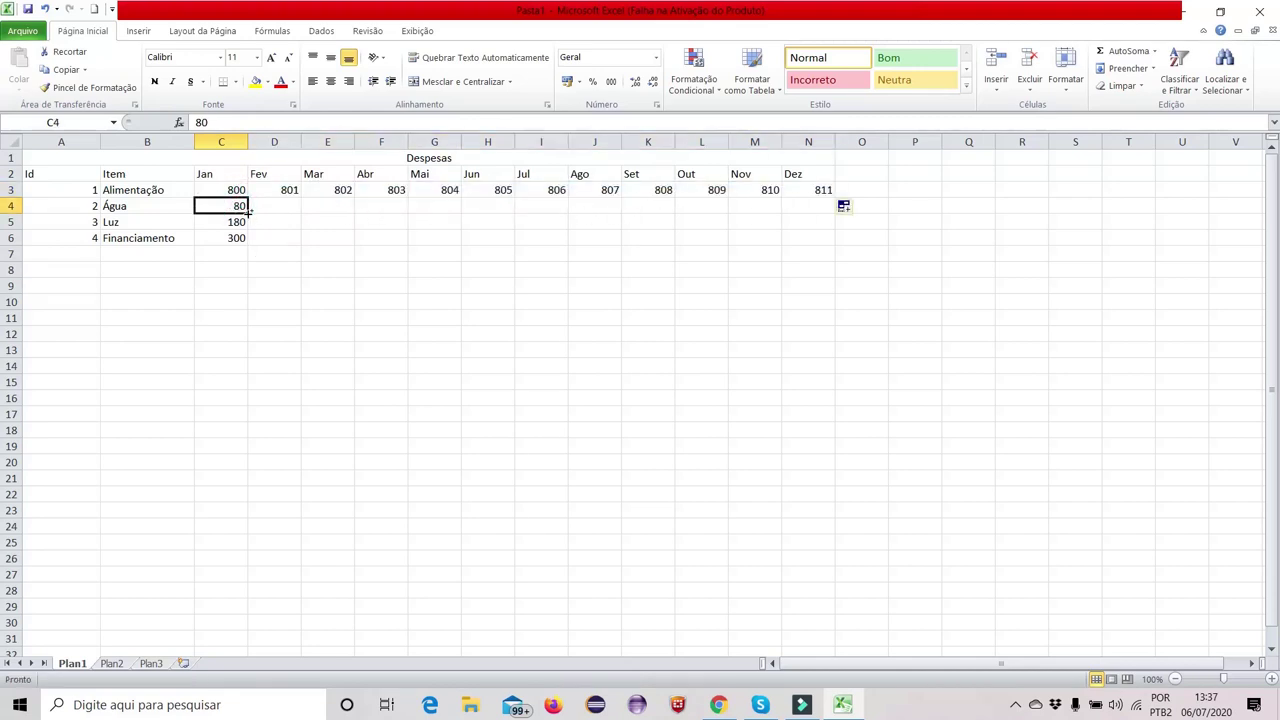
{"action": "left_click_drag", "start_coordinate": [249, 210], "coordinate": [822, 212]}
{"action": "left_click", "coordinate": [235, 221]}
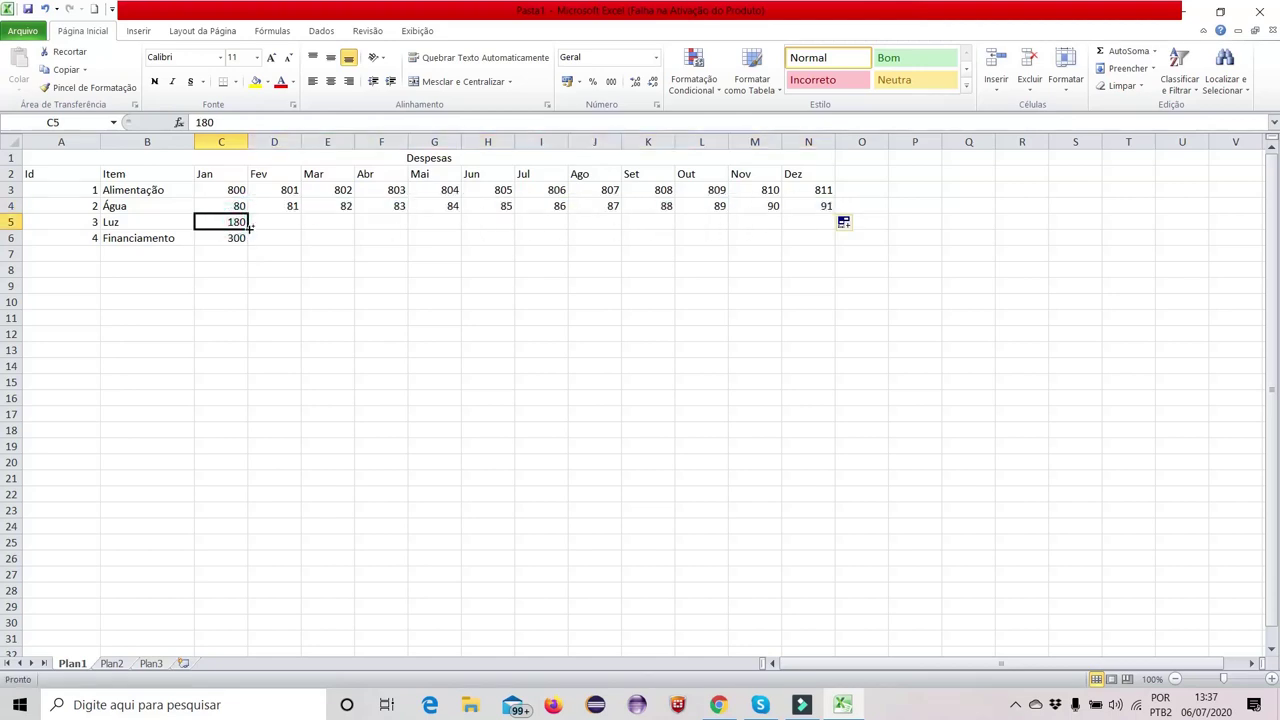
{"action": "left_click_drag", "start_coordinate": [251, 227], "coordinate": [822, 228]}
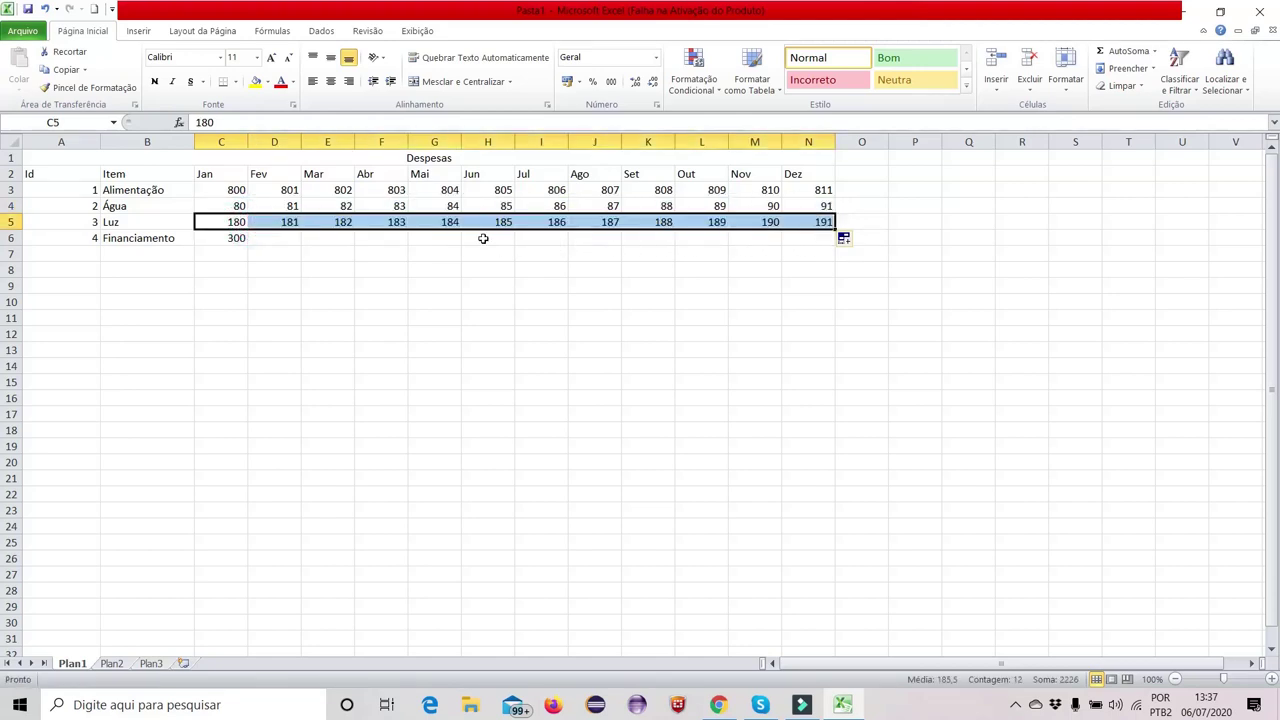
Fill the Financiamento value across from C6 to N6, repeating 300 in every month
{"action": "left_click", "coordinate": [216, 235]}
{"action": "left_click_drag", "start_coordinate": [249, 244], "coordinate": [816, 250]}
{"action": "mouse_move", "coordinate": [822, 245]}
{"action": "left_mouse_down"}
{"action": "mouse_move", "coordinate": [792, 247]}
{"action": "mouse_move", "coordinate": [824, 240]}
{"action": "left_mouse_up"}
{"action": "left_click", "coordinate": [640, 285]}
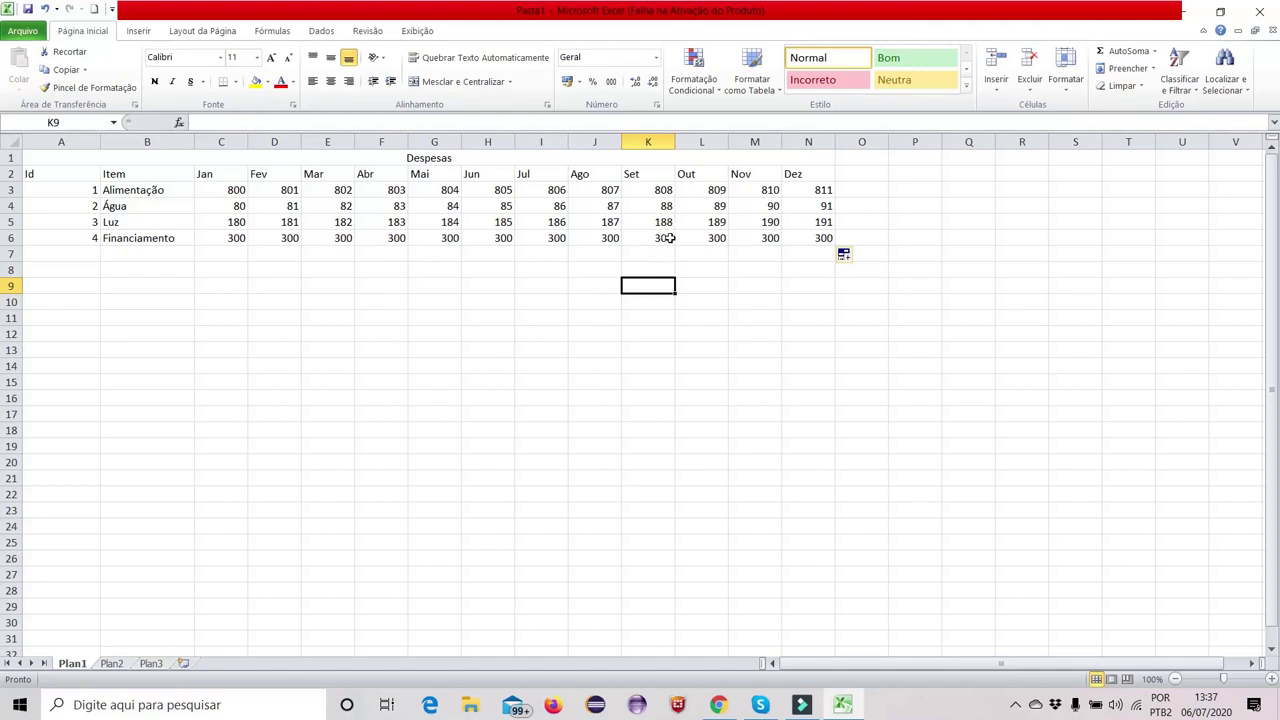
{"action": "left_click", "coordinate": [708, 258]}
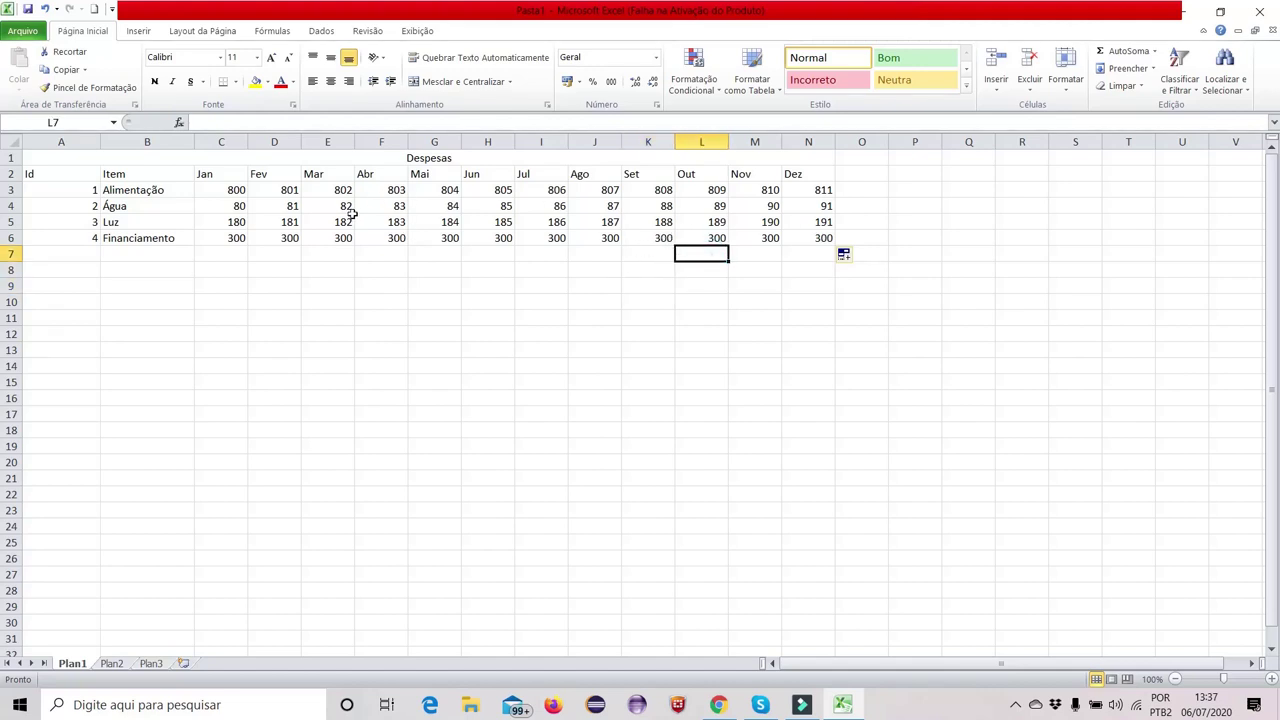
{"action": "left_click_drag", "start_coordinate": [258, 161], "coordinate": [263, 240]}
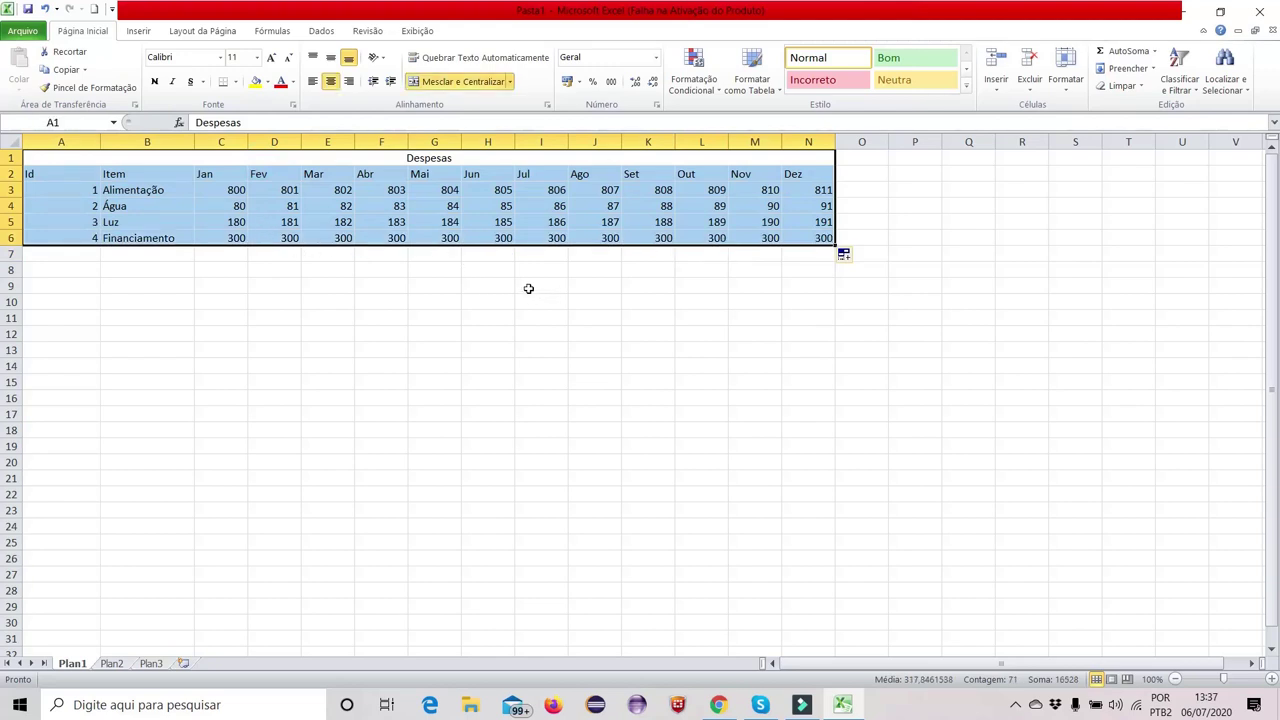
{"action": "left_click", "coordinate": [415, 272]}
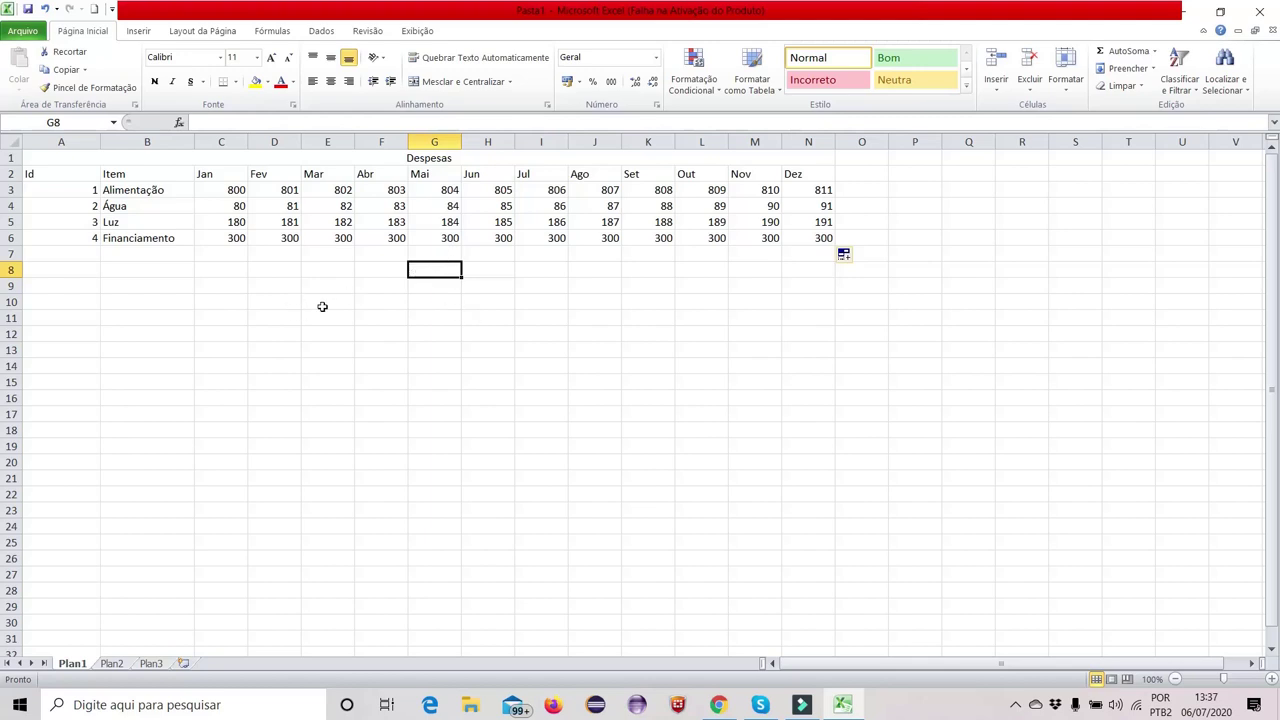
{"action": "left_click", "coordinate": [215, 255]}
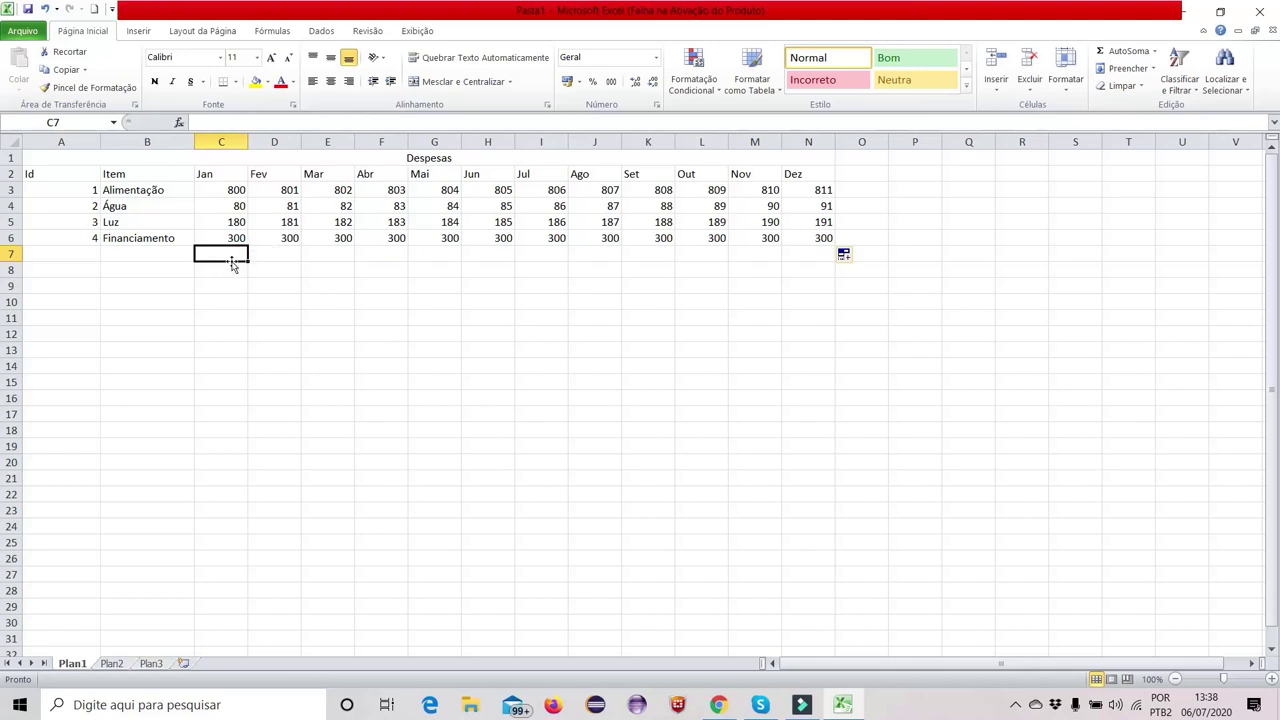
Enter the operator symbols + and - in cells B10 and B11, below the expenses table
{"action": "left_click", "coordinate": [158, 310]}
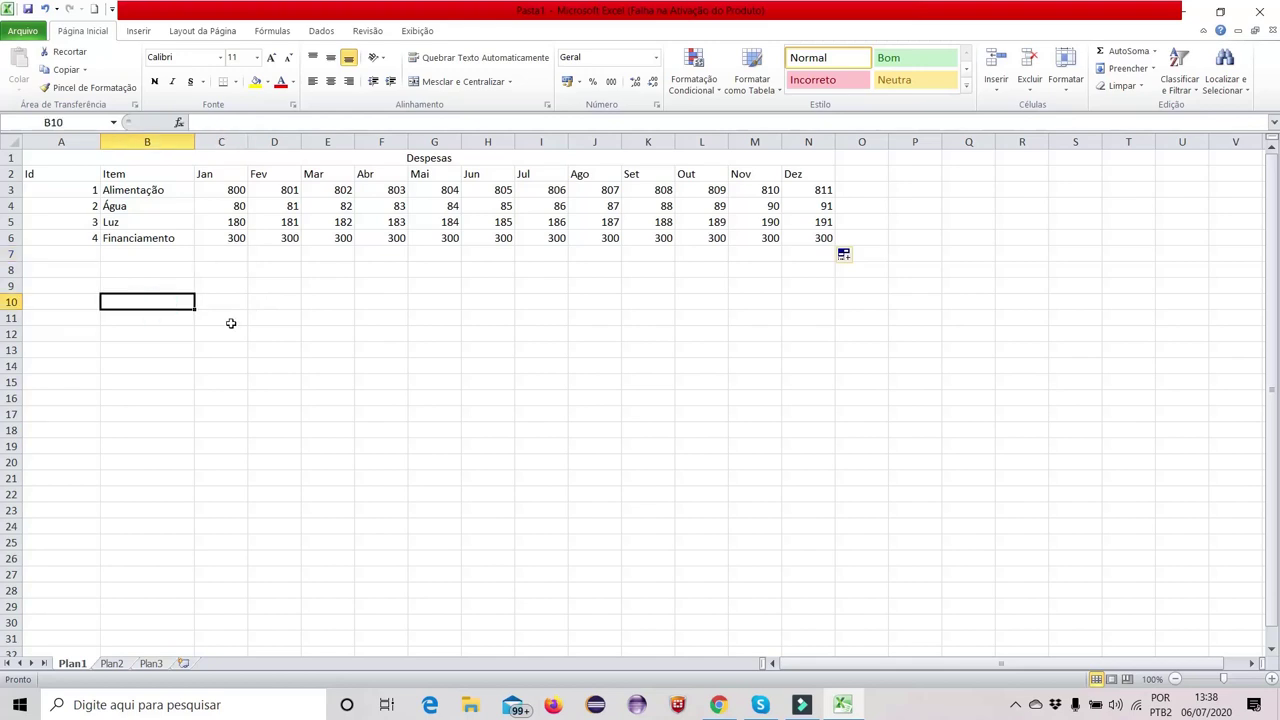
{"action": "type", "text": "="}
{"action": "key", "text": "BackSpace"}
{"action": "type", "text": "+"}
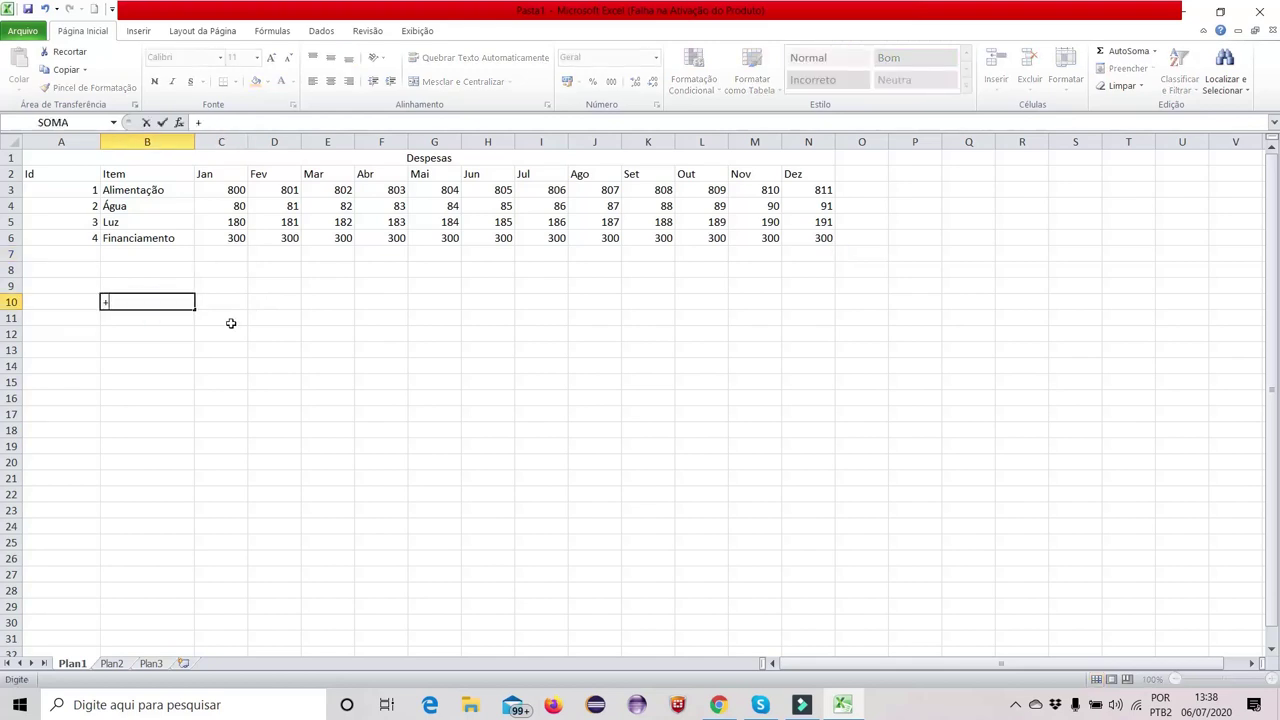
{"action": "type", "text": "B1"}
{"action": "key", "text": "BackSpace"}
{"action": "key", "text": "BackSpace"}
{"action": "key", "text": "Return"}
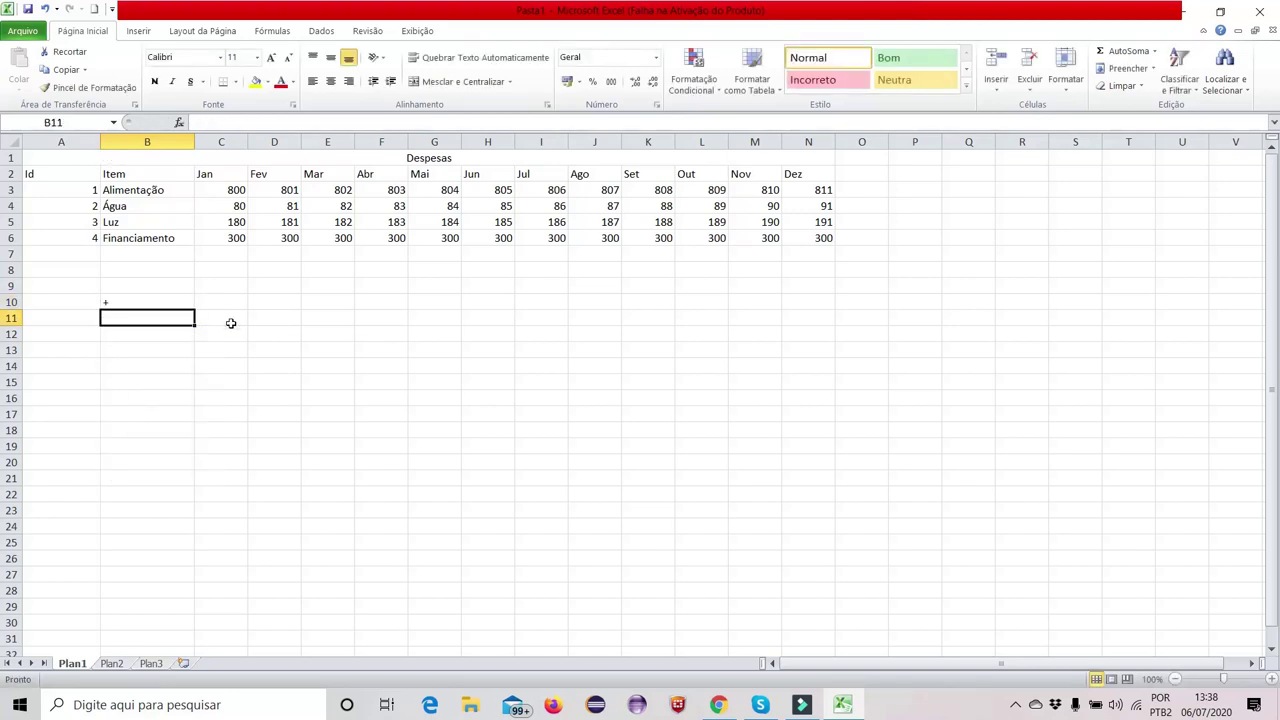
{"action": "type", "text": "-"}
{"action": "key", "text": "Return"}
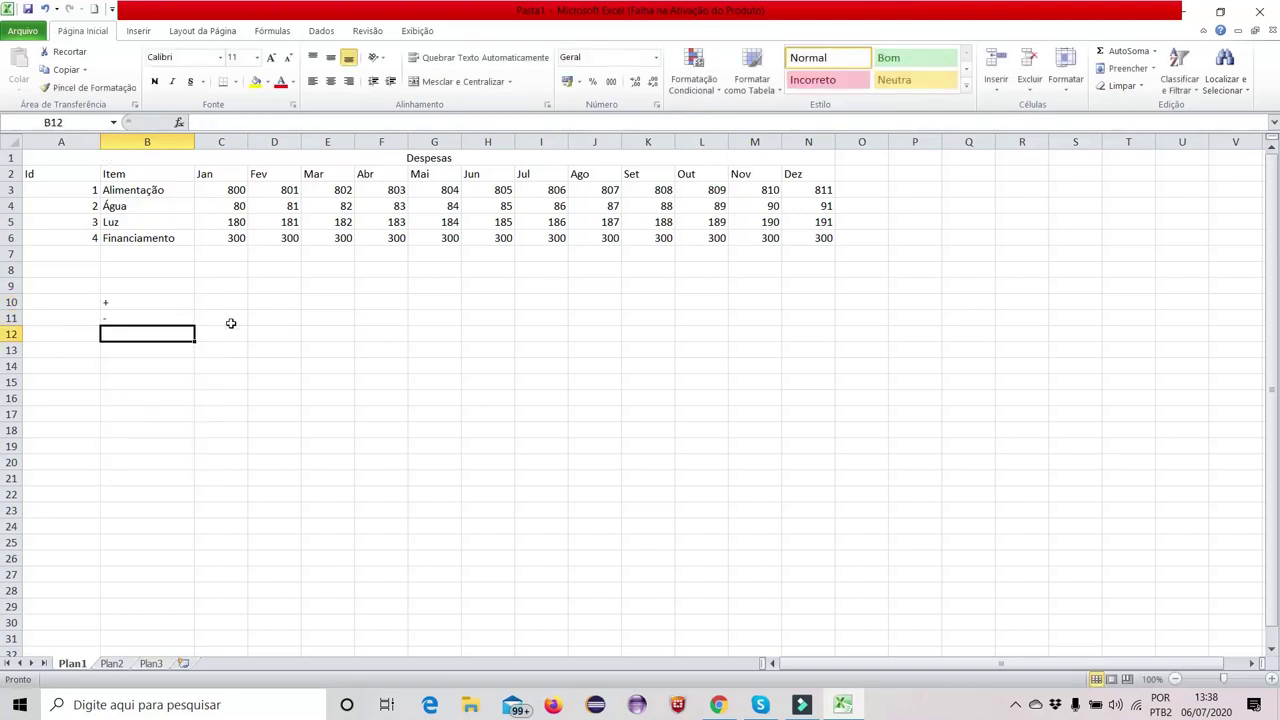
Enter the operator symbols /, * and ^ in cells B12 to B14
{"action": "key", "text": "alt"}
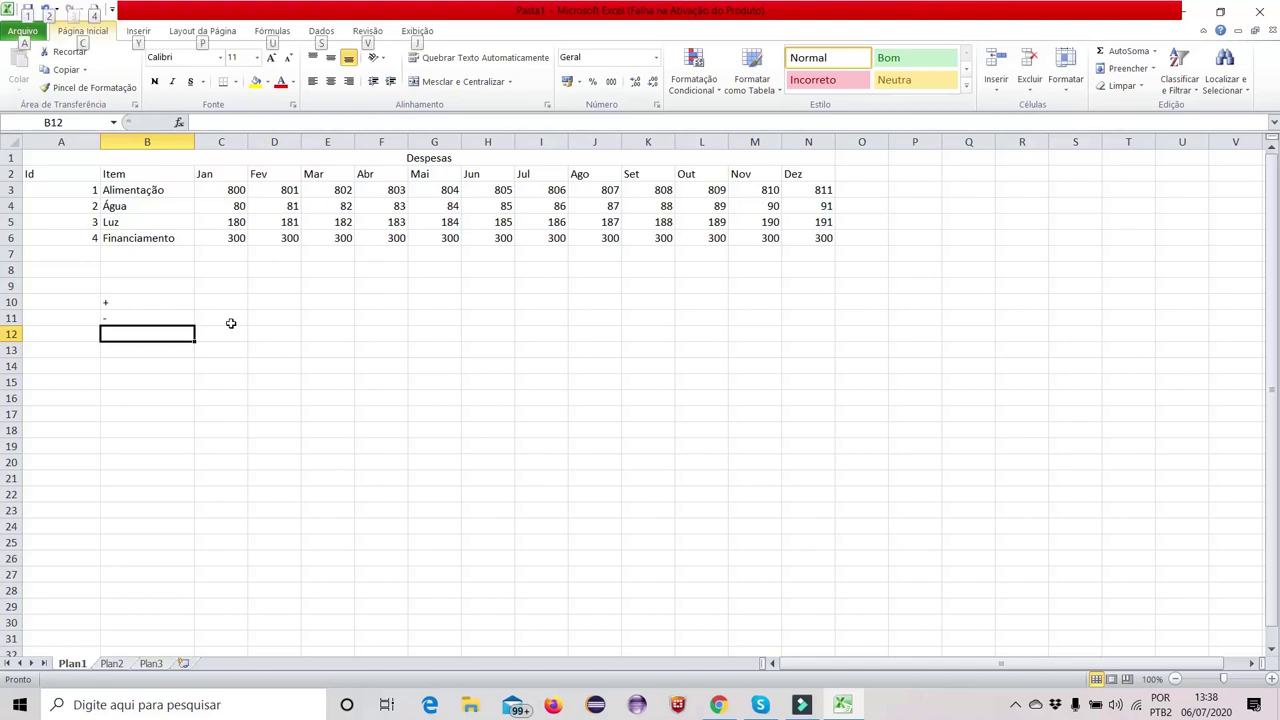
{"action": "double_click", "coordinate": [141, 337]}
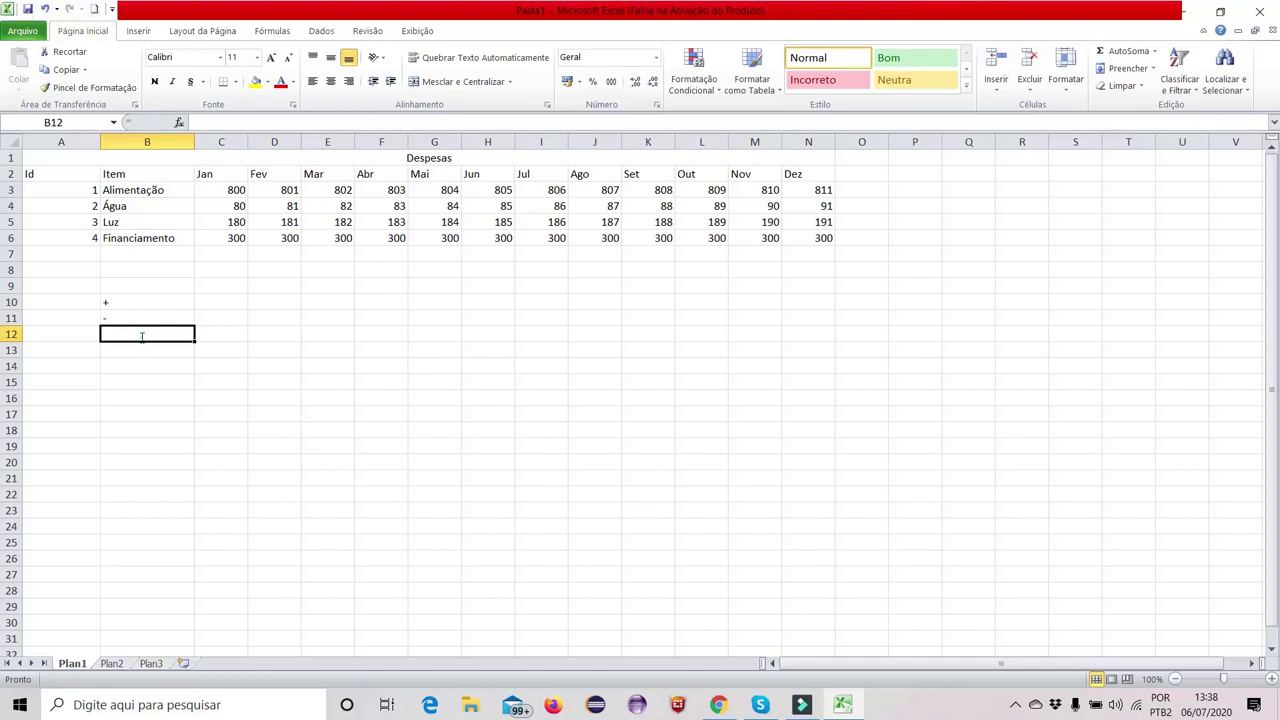
{"action": "type", "text": "/"}
{"action": "key", "text": "Return"}
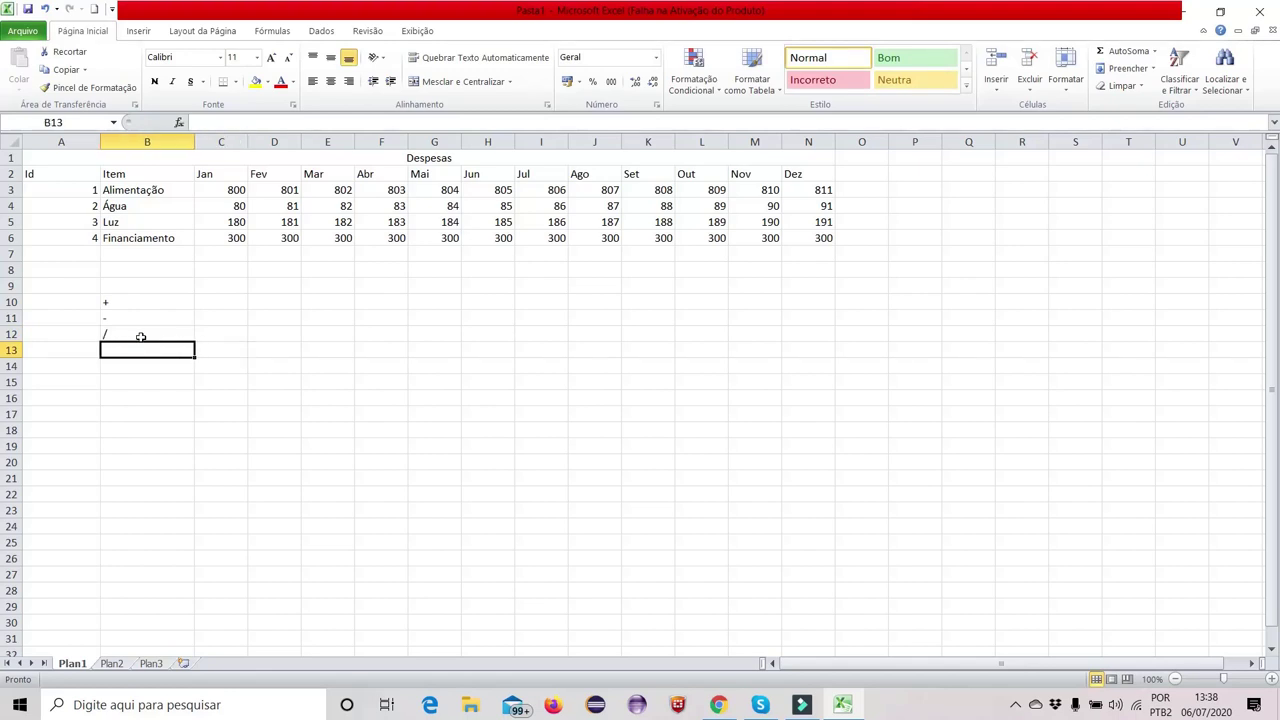
{"action": "type", "text": "*"}
{"action": "key", "text": "Return"}
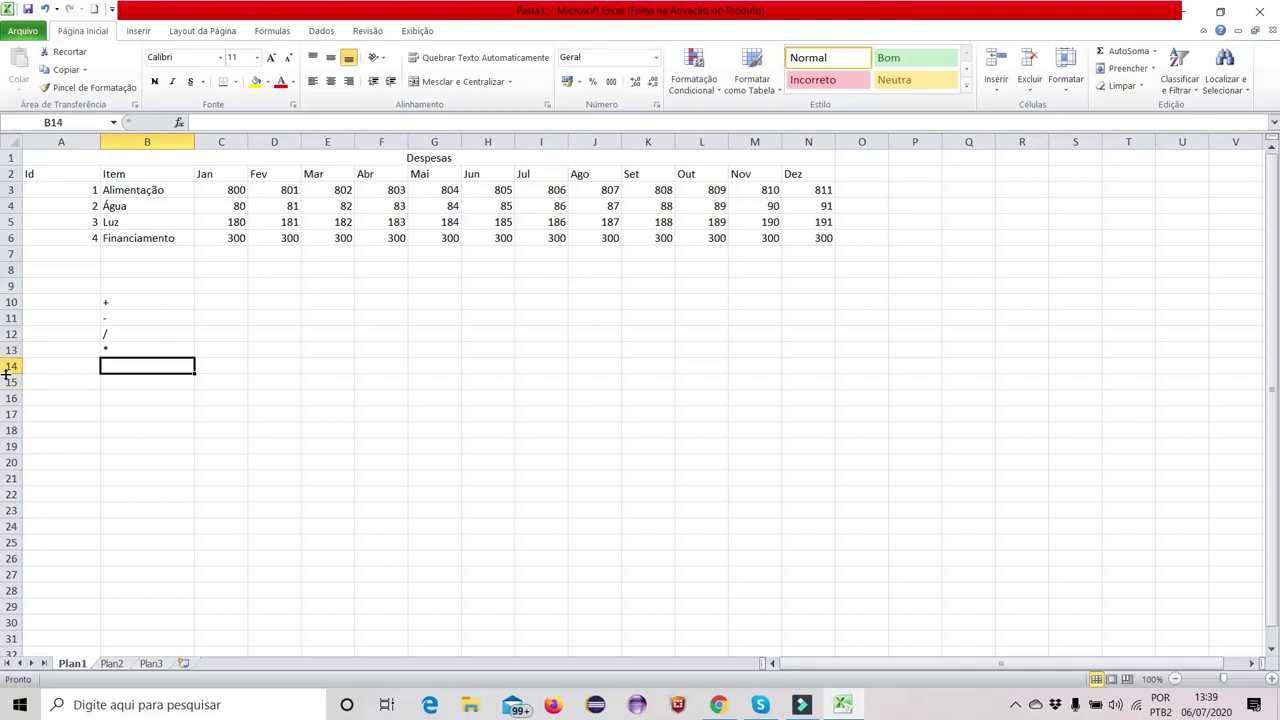
{"action": "key", "text": "Down"}
{"action": "key", "text": "Up"}
{"action": "type", "text": "^"}
{"action": "key", "text": "Return"}
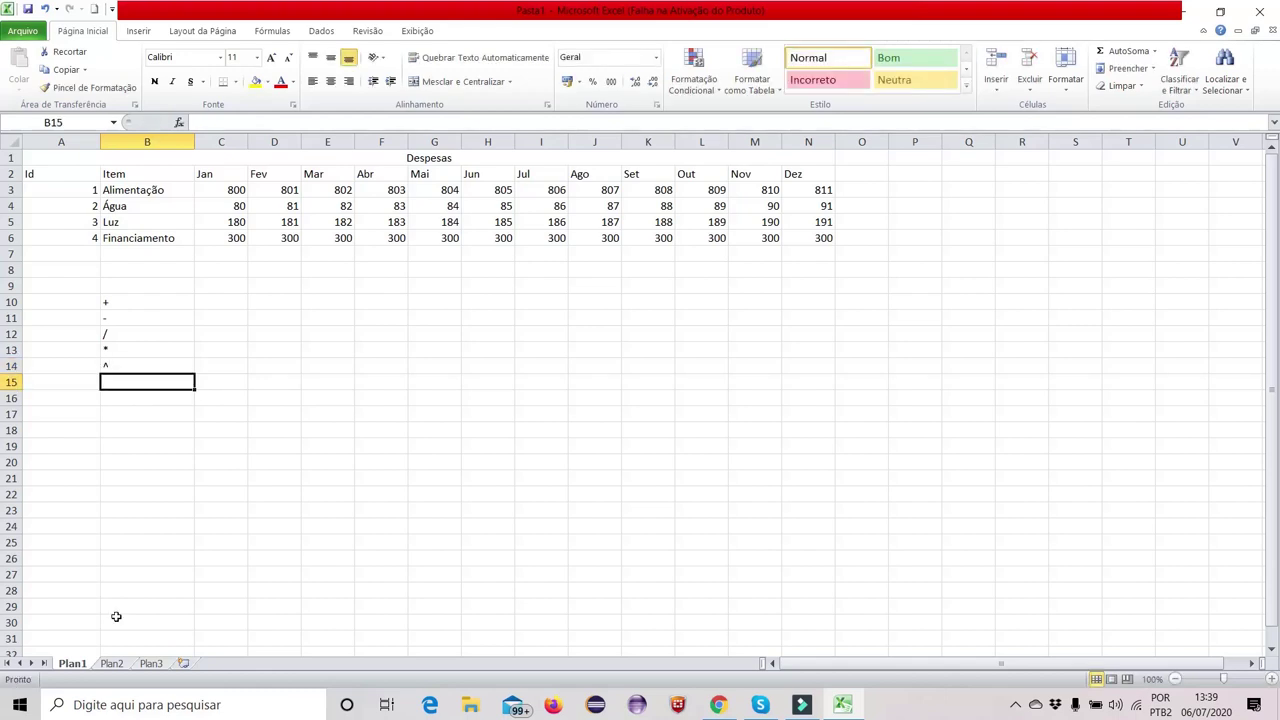
Enter the addition formula =800+20 in cell C10, beside the + symbol, and reselect the cell to show its formula
{"action": "left_click", "coordinate": [219, 303]}
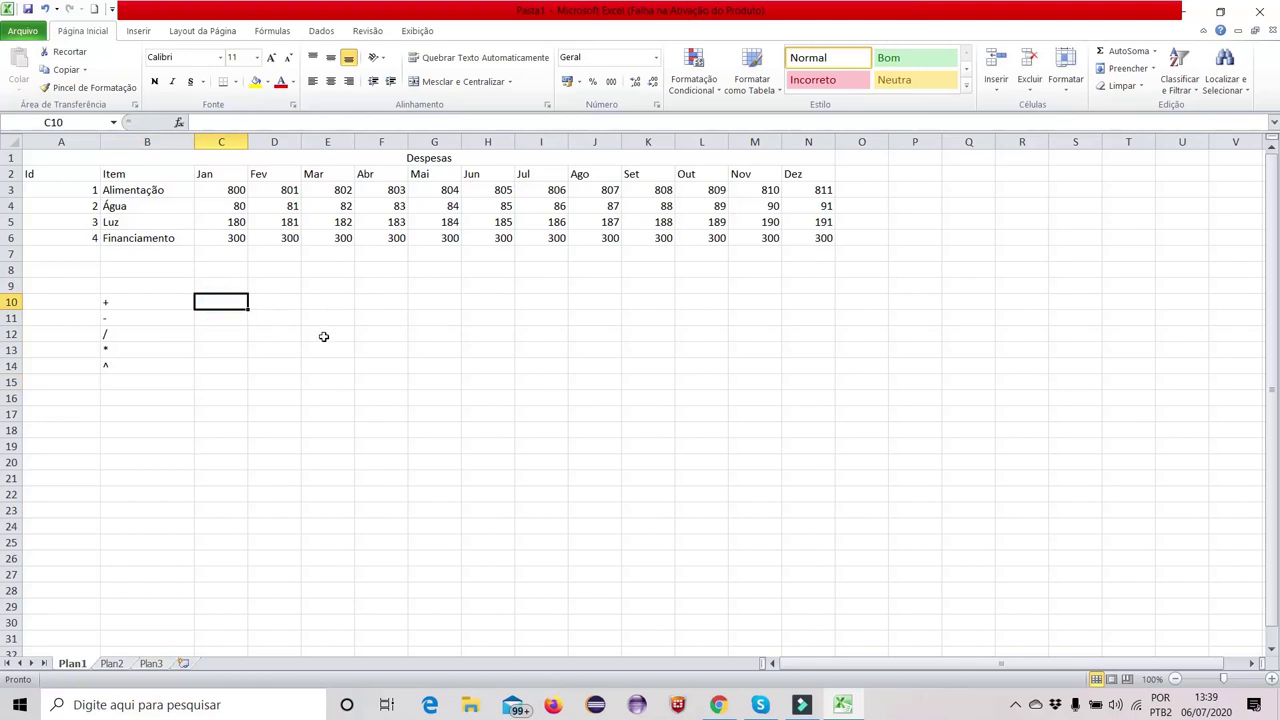
{"action": "left_click", "coordinate": [226, 317]}
{"action": "left_click", "coordinate": [229, 301]}
{"action": "type", "text": "="}
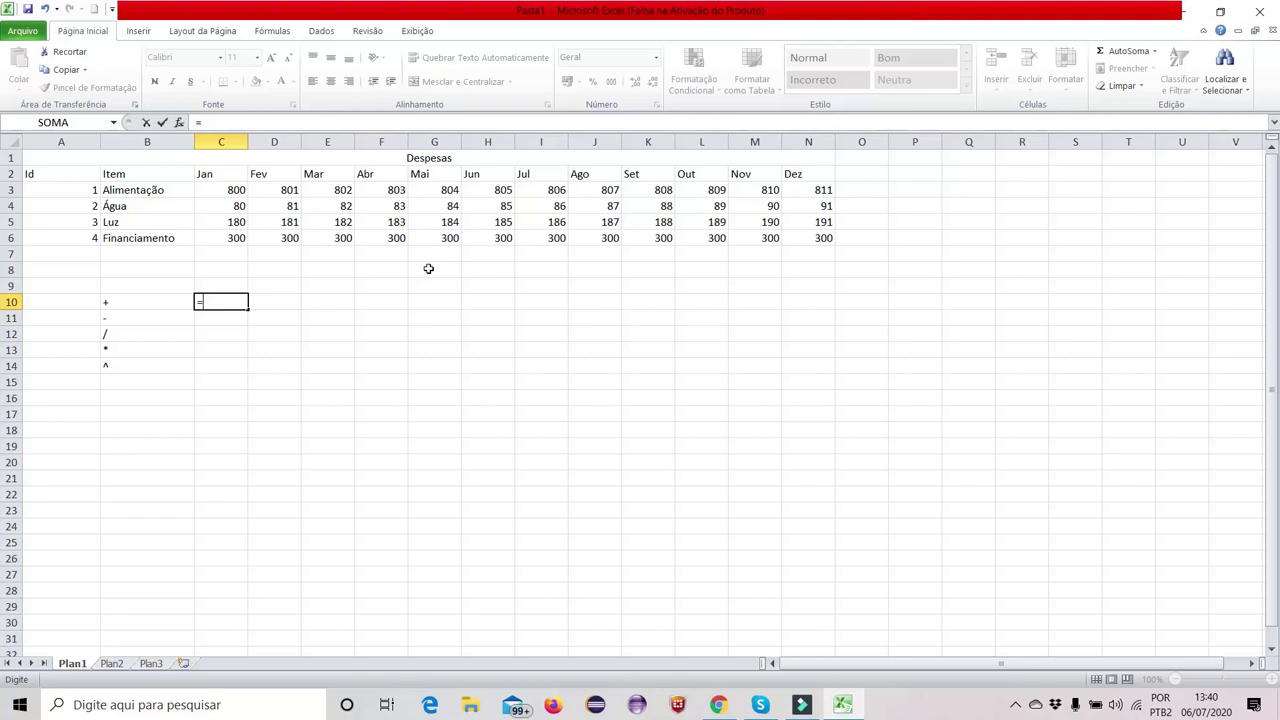
{"action": "type", "text": "800+20"}
{"action": "key", "text": "Return"}
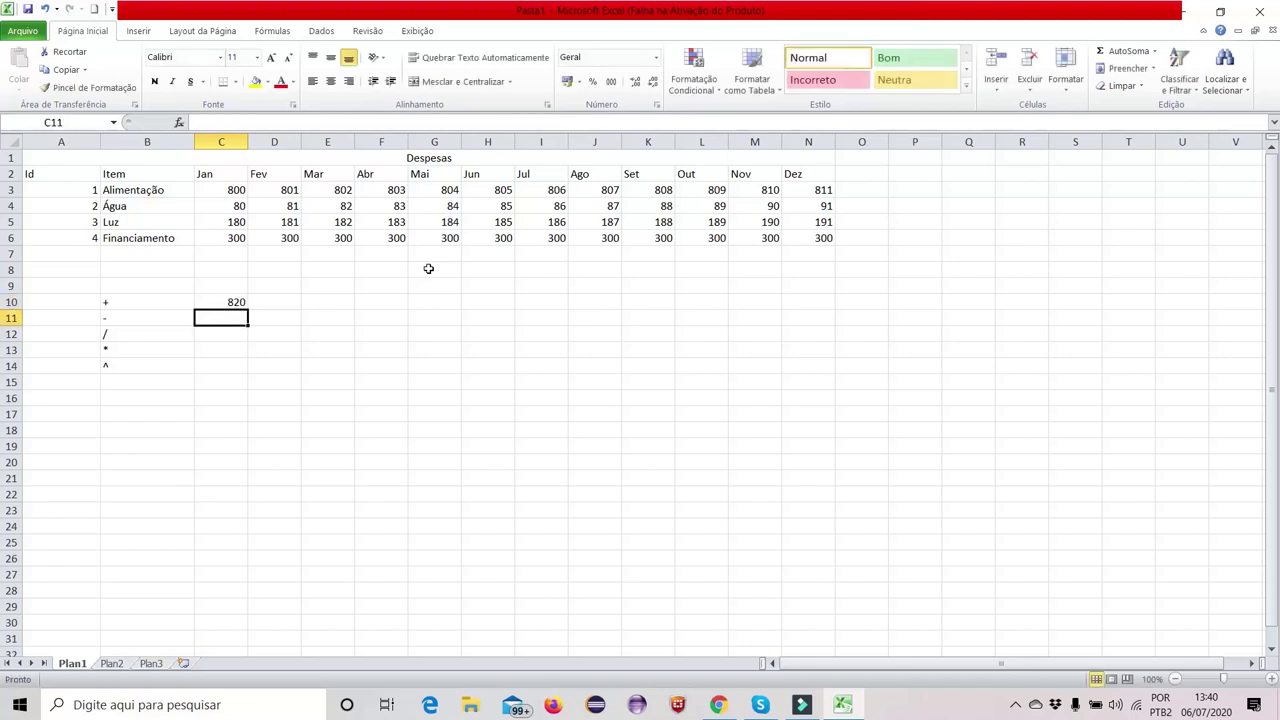
{"action": "key", "text": "Up"}
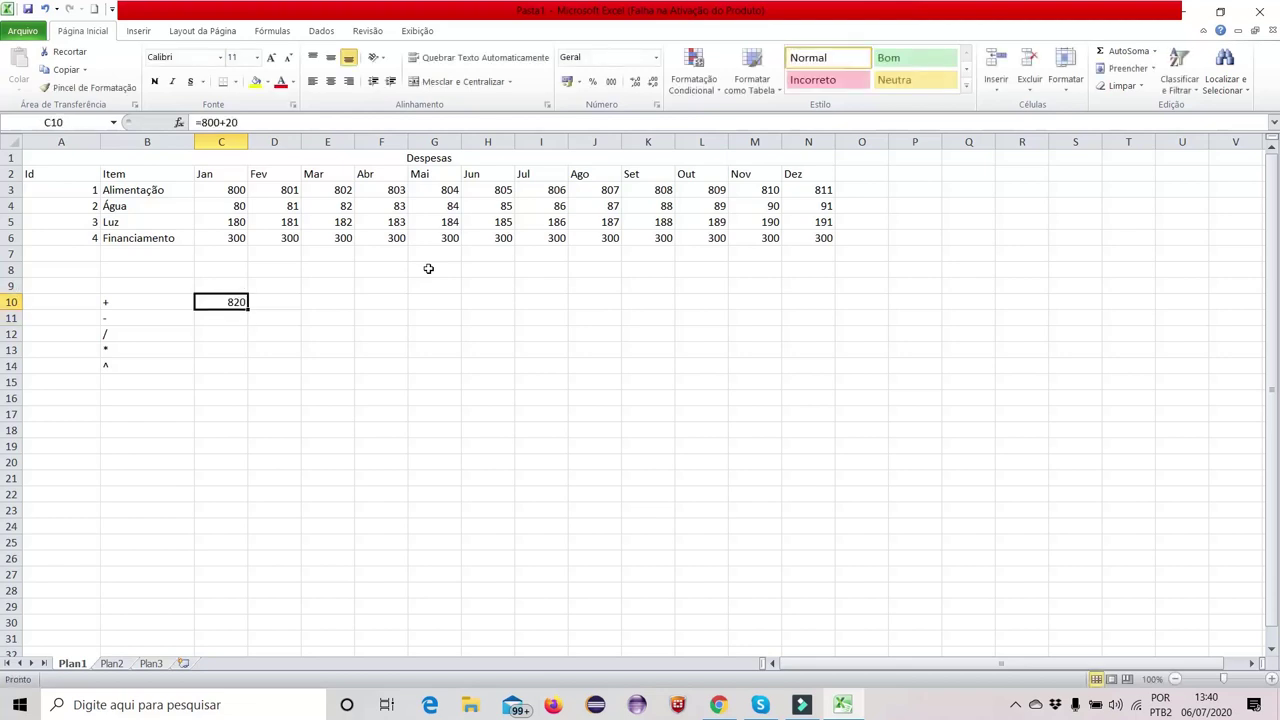
Enter a formula in cell D10 that adds the January and February Luz values, =C5+D5
{"action": "left_click", "coordinate": [288, 303]}
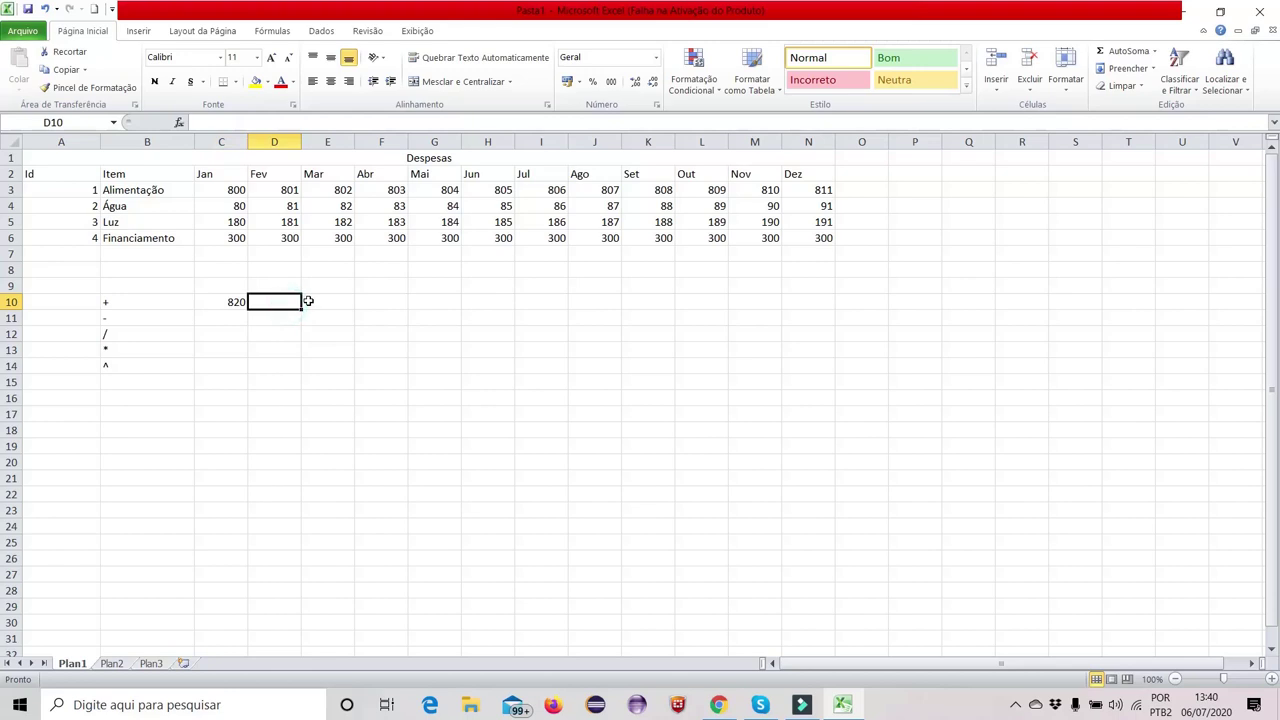
{"action": "type", "text": "="}
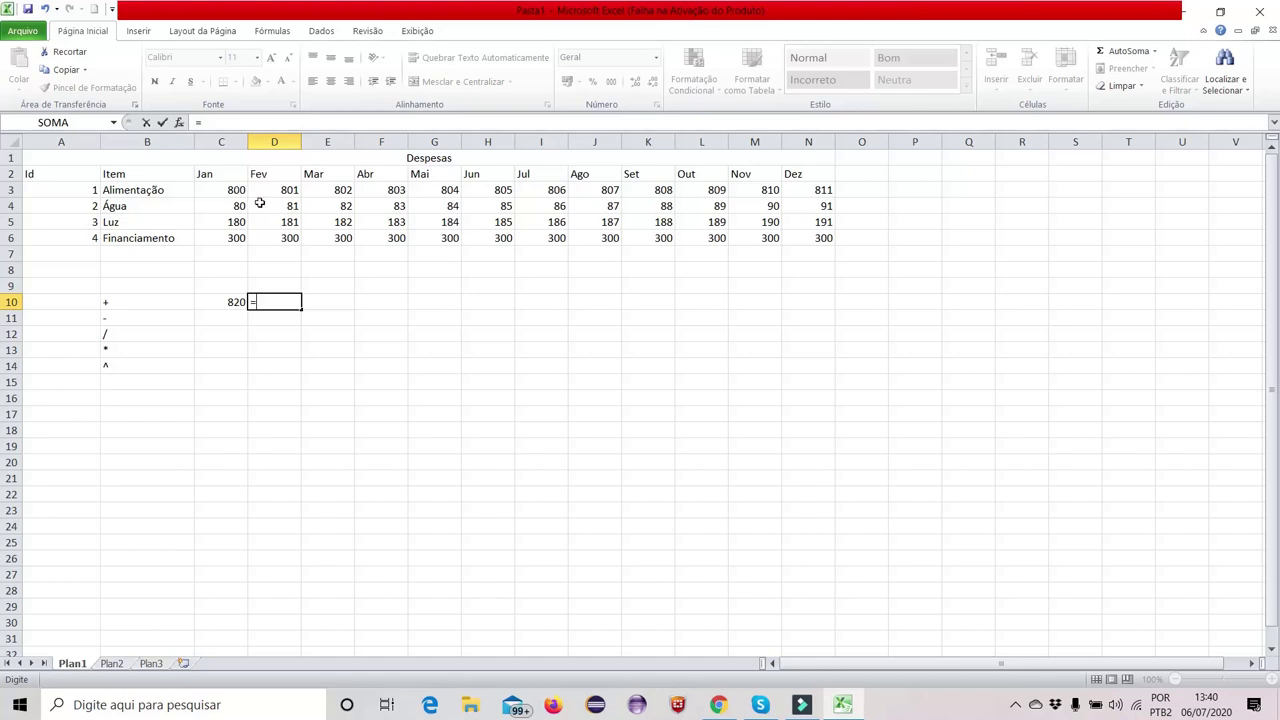
{"action": "left_click", "coordinate": [232, 221]}
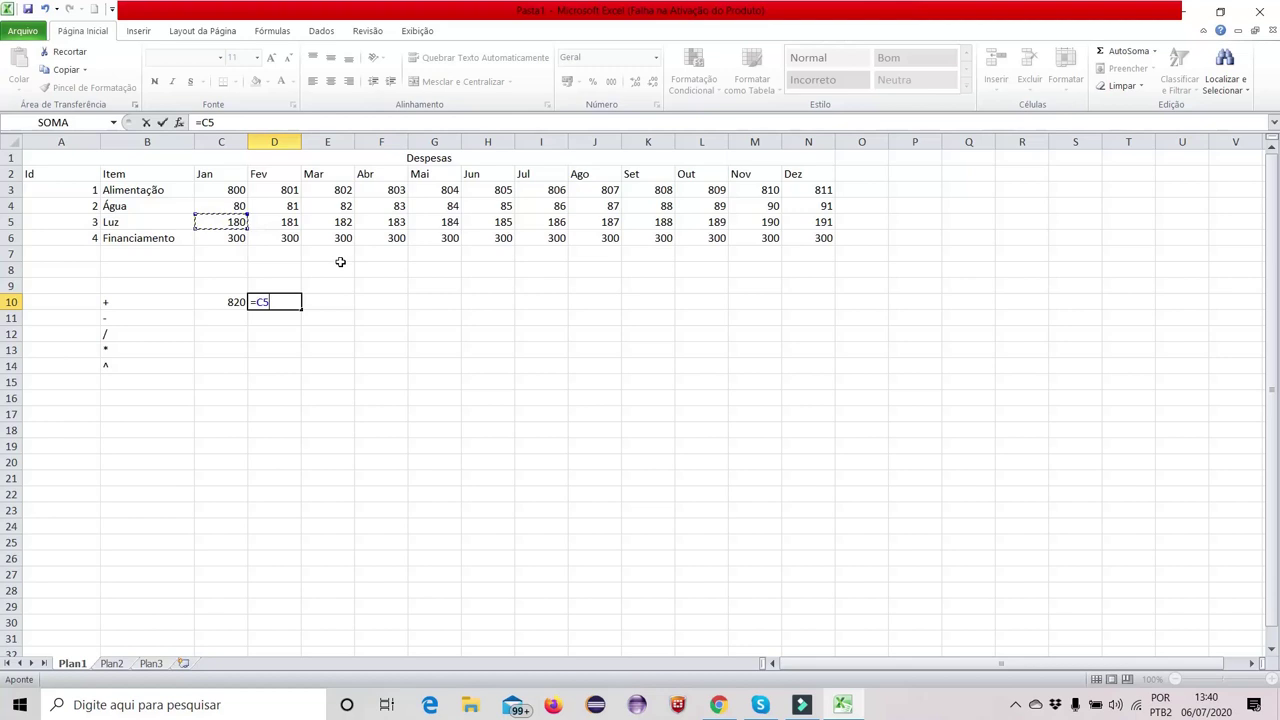
{"action": "type", "text": "+"}
{"action": "left_click", "coordinate": [288, 221]}
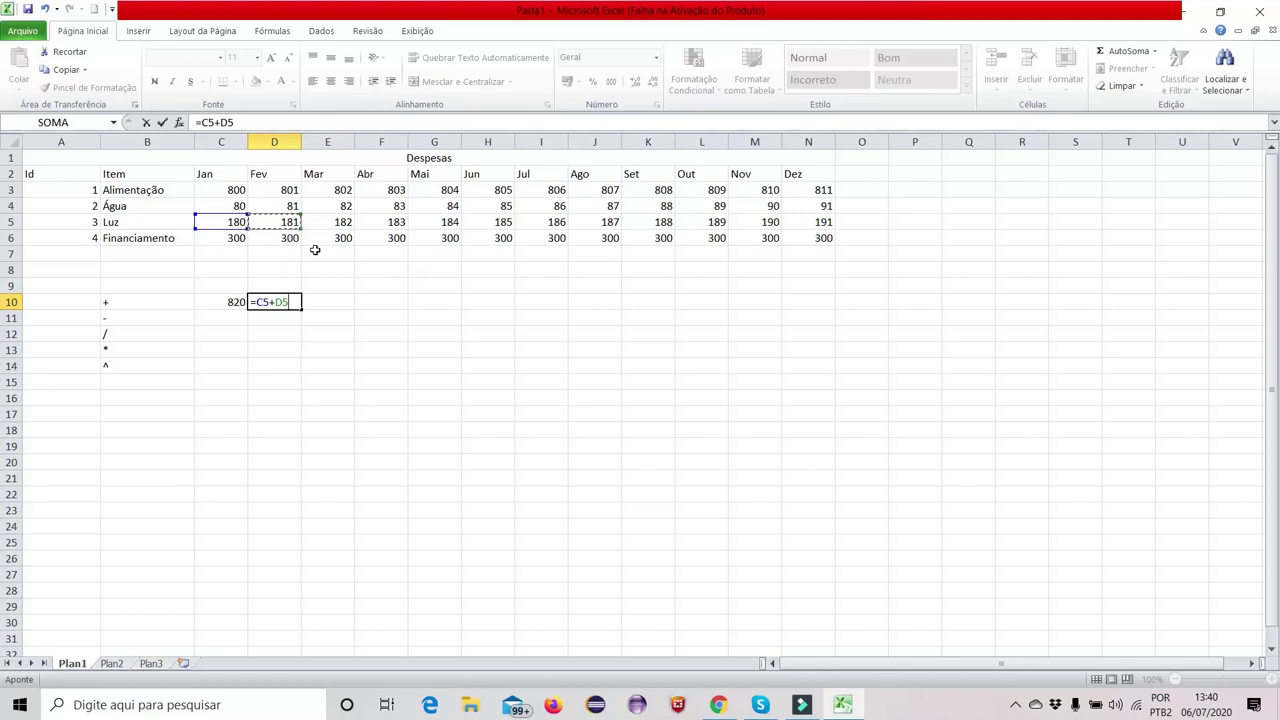
{"action": "key", "text": "Return"}
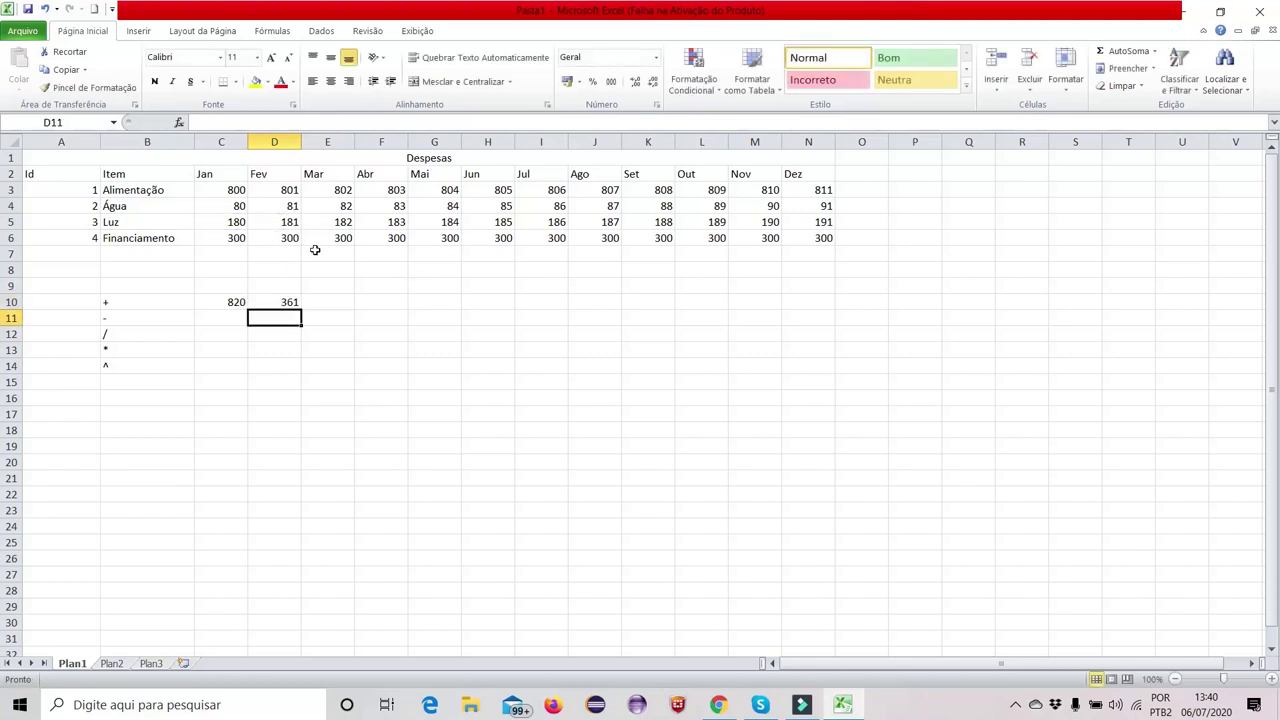
Enter the subtraction formula =C4-D4 in cell C11, beside the - symbol
{"action": "left_click", "coordinate": [227, 315]}
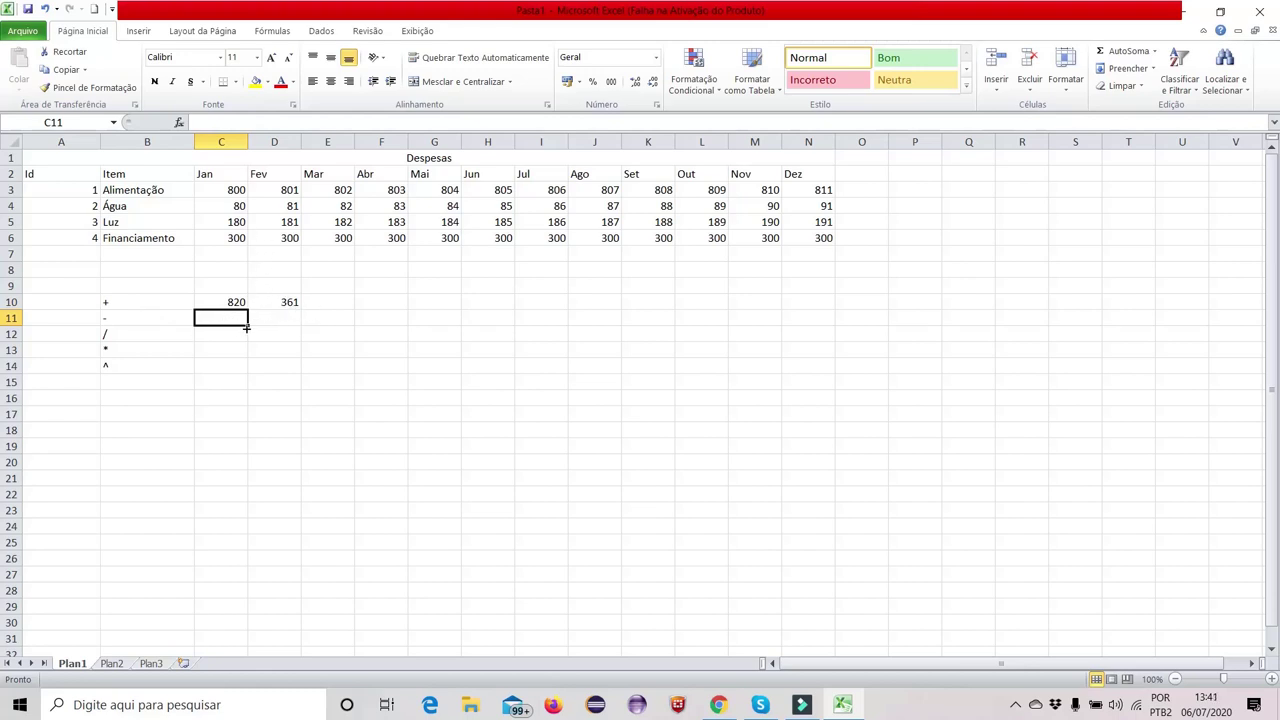
{"action": "type", "text": "="}
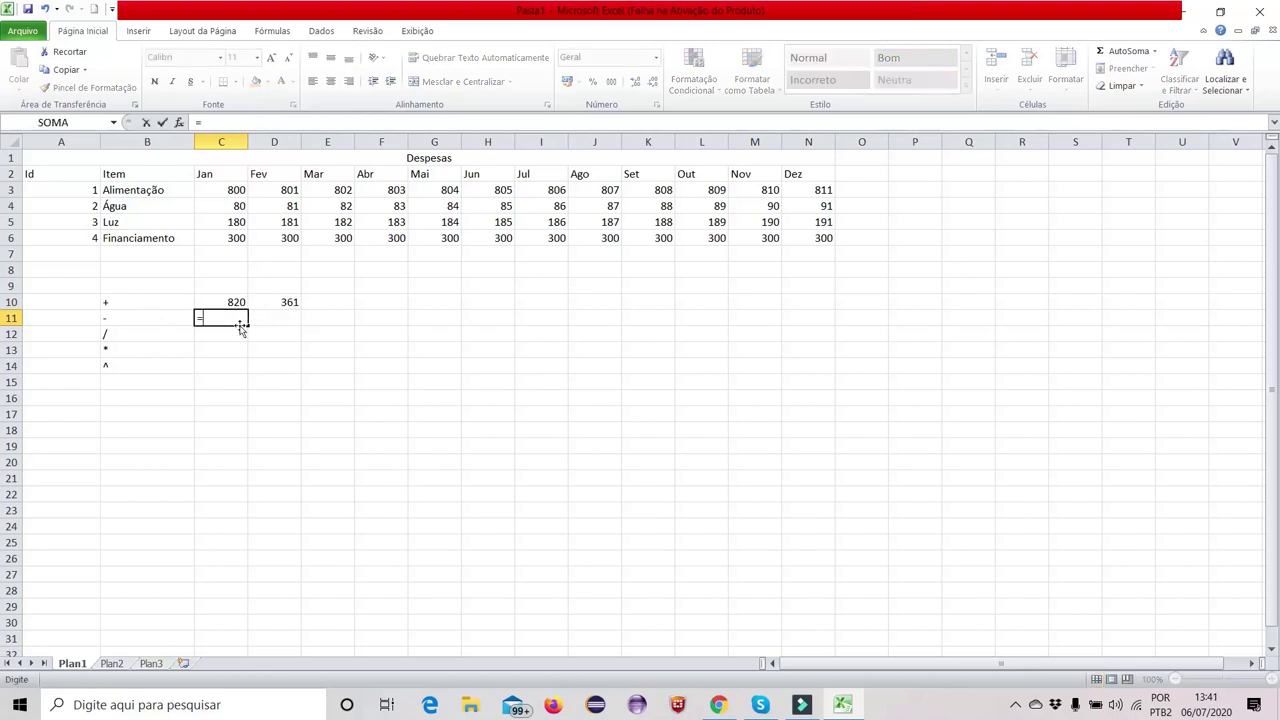
{"action": "left_click", "coordinate": [240, 206]}
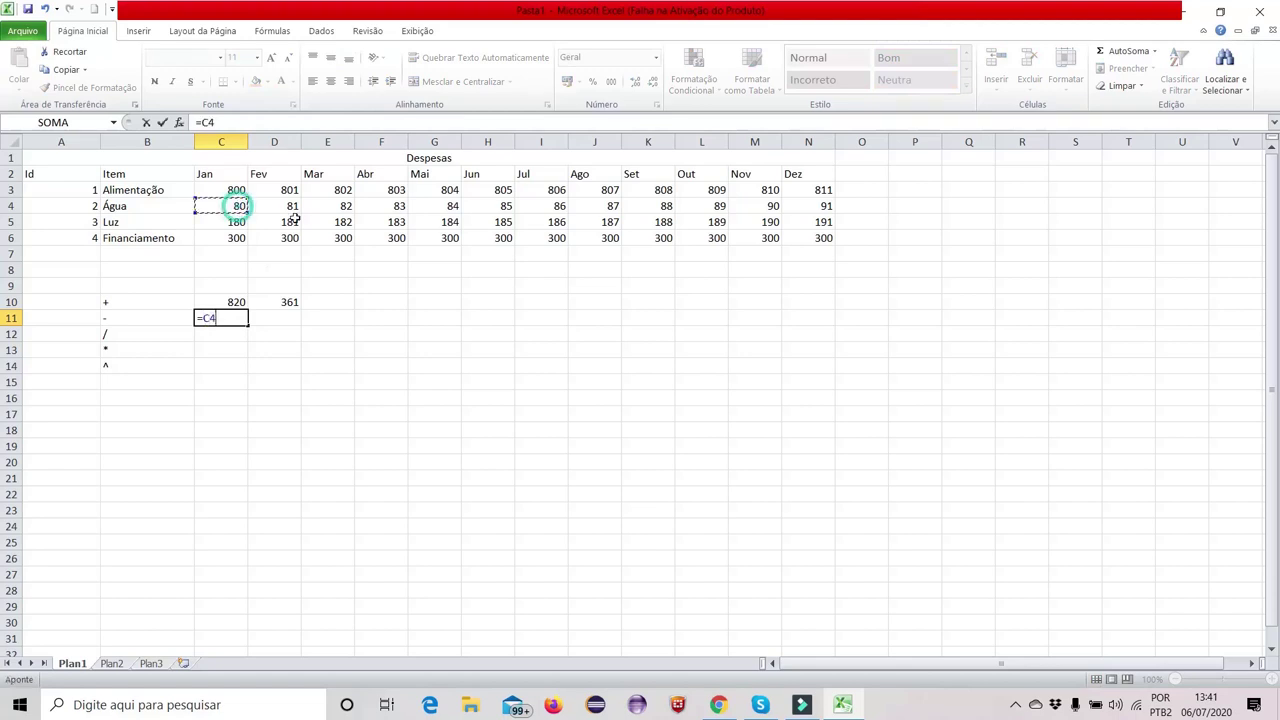
{"action": "type", "text": "-"}
{"action": "left_click", "coordinate": [294, 206]}
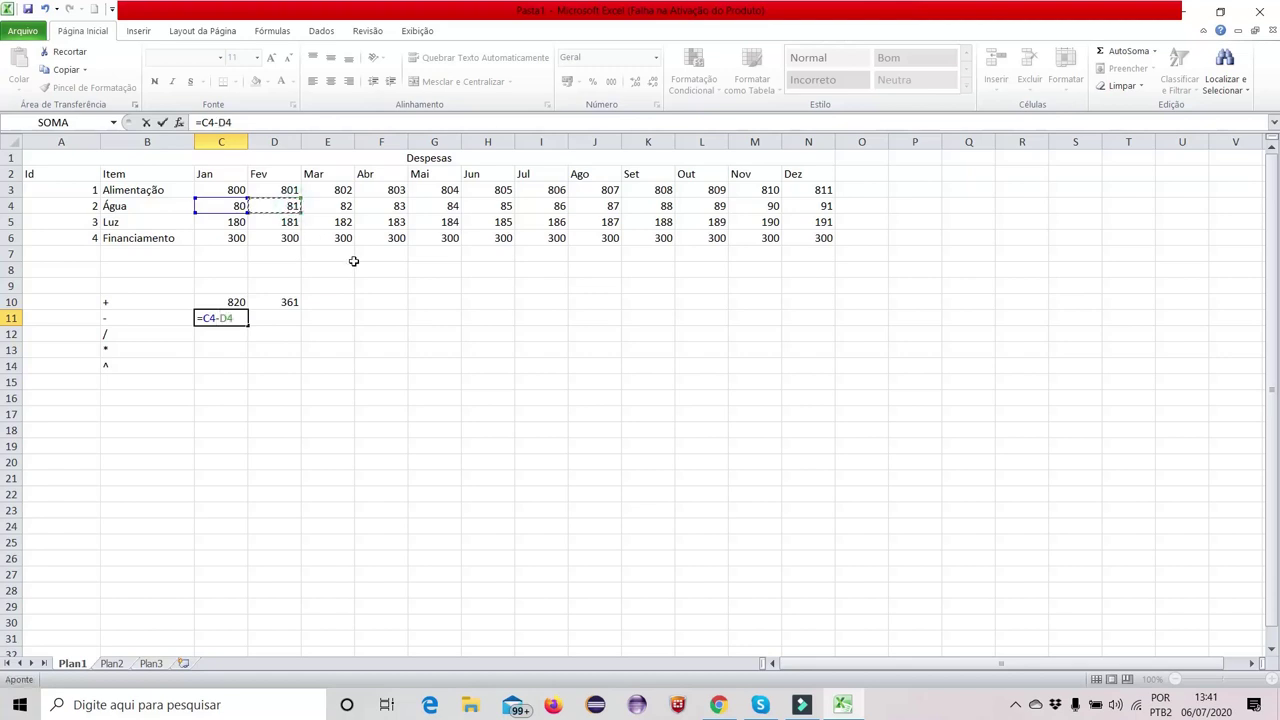
{"action": "key", "text": "Return"}
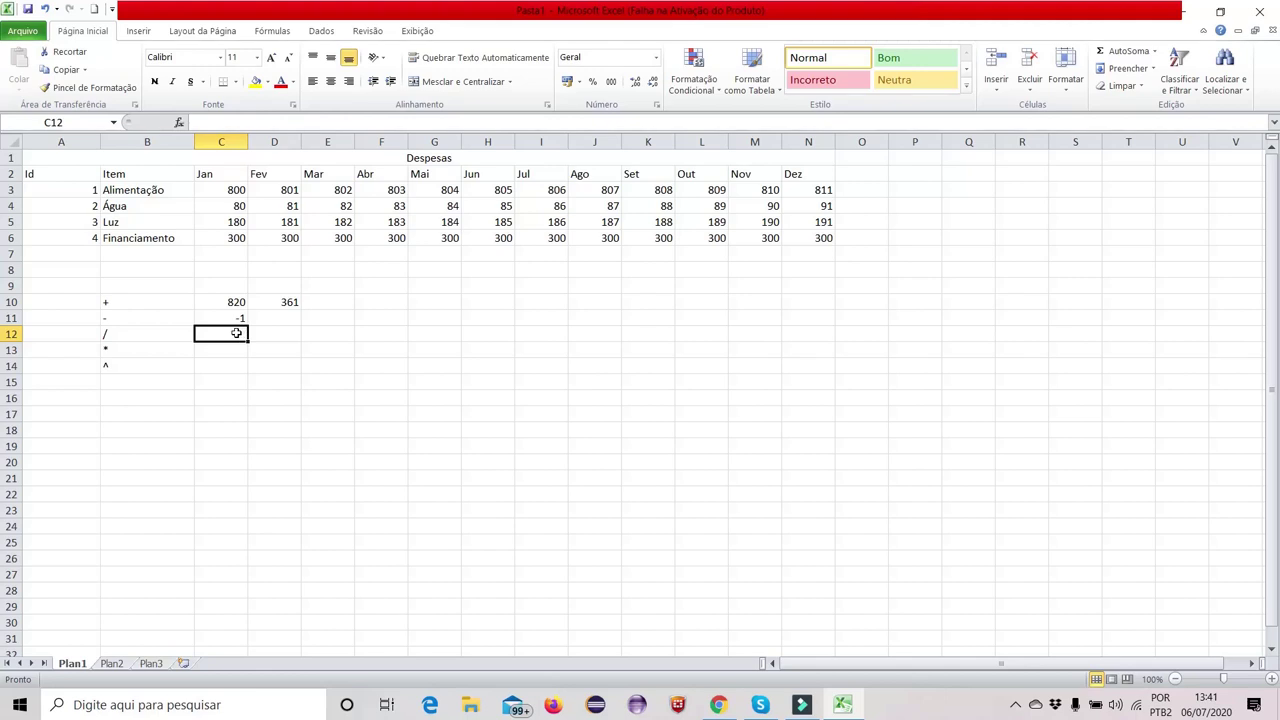
Enter a division formula in cell C12 that divides January's Alimentação by January's Água, =C3/C4
{"action": "type", "text": "="}
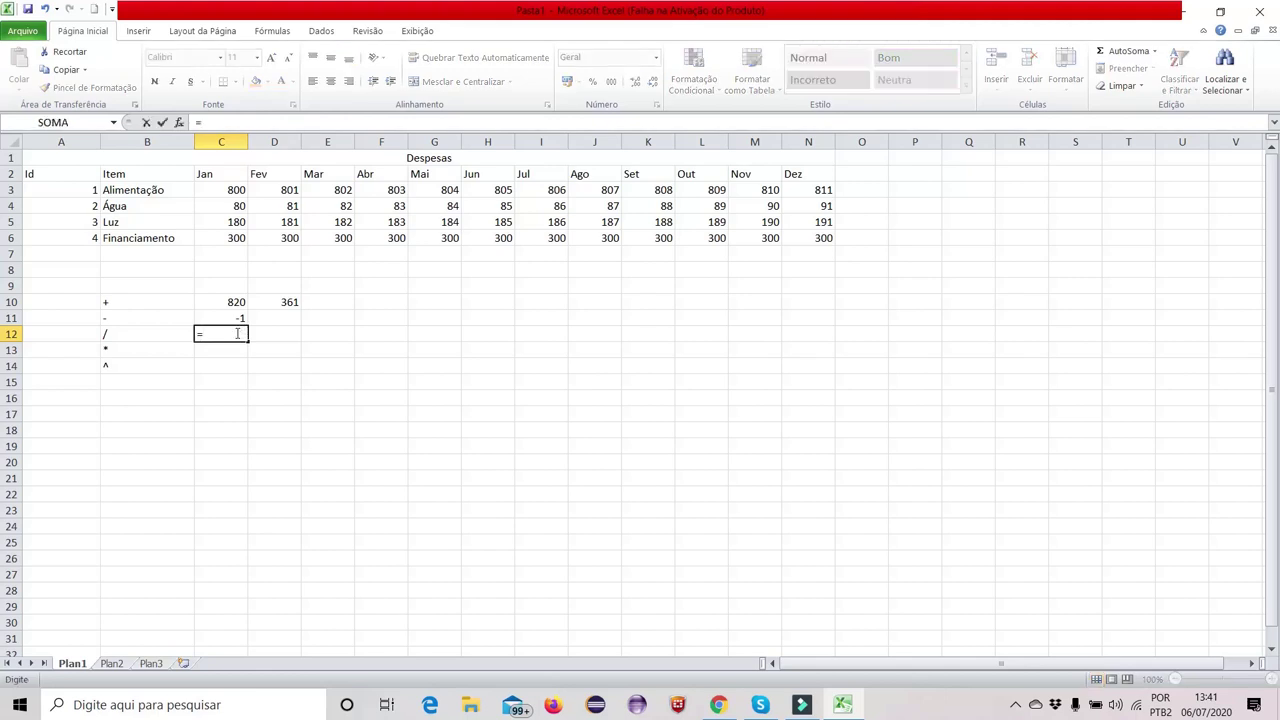
{"action": "left_click", "coordinate": [241, 208]}
{"action": "type", "text": "/"}
{"action": "left_click_drag", "start_coordinate": [221, 334], "coordinate": [204, 334]}
{"action": "key", "text": "BackSpace"}
{"action": "left_click", "coordinate": [237, 190]}
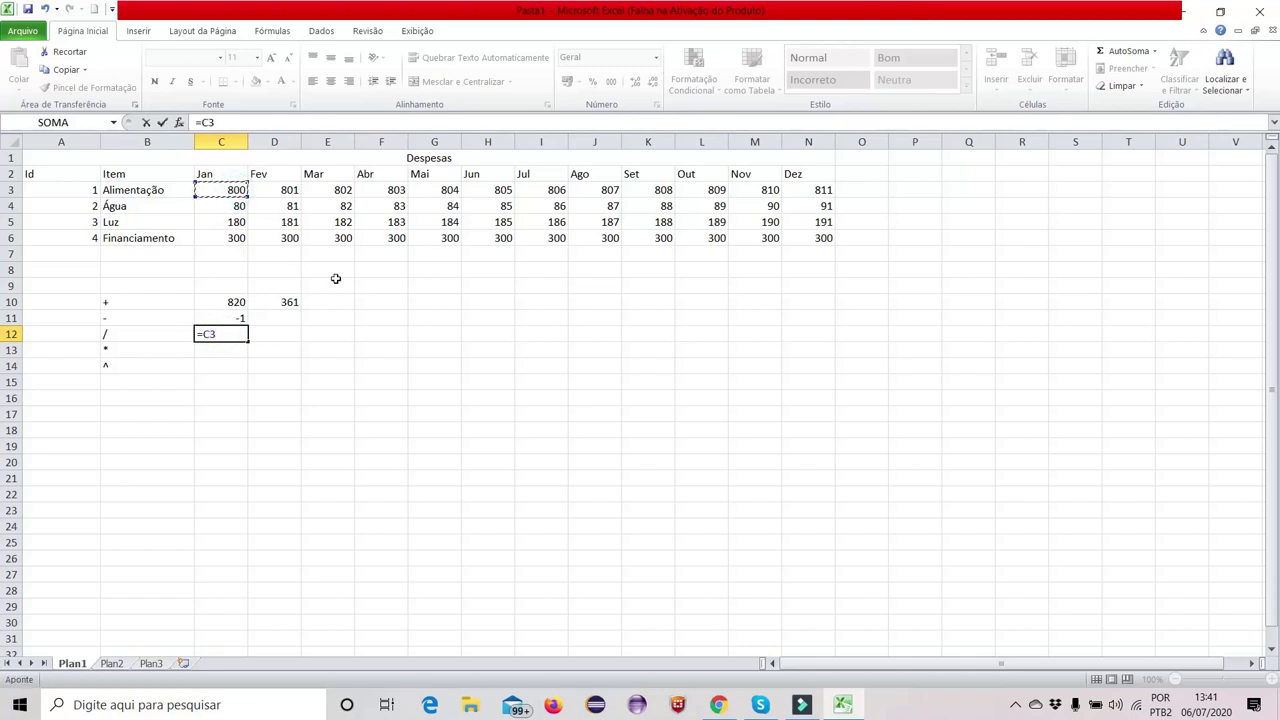
{"action": "left_click", "coordinate": [232, 338]}
{"action": "type", "text": "/"}
{"action": "left_click", "coordinate": [239, 207]}
{"action": "key", "text": "Return"}
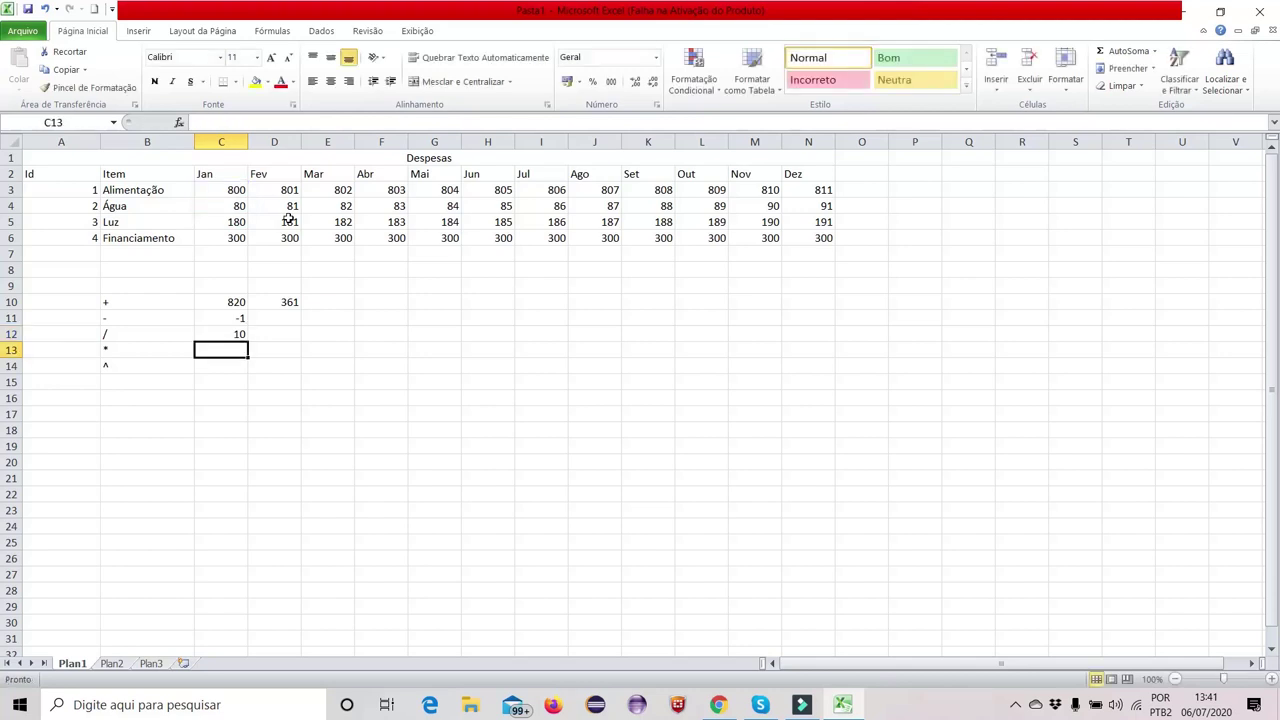
Enter an exponent formula in cell C14, beside the ^ symbol, that raises C12 to the power of 2
{"action": "left_click", "coordinate": [223, 365]}
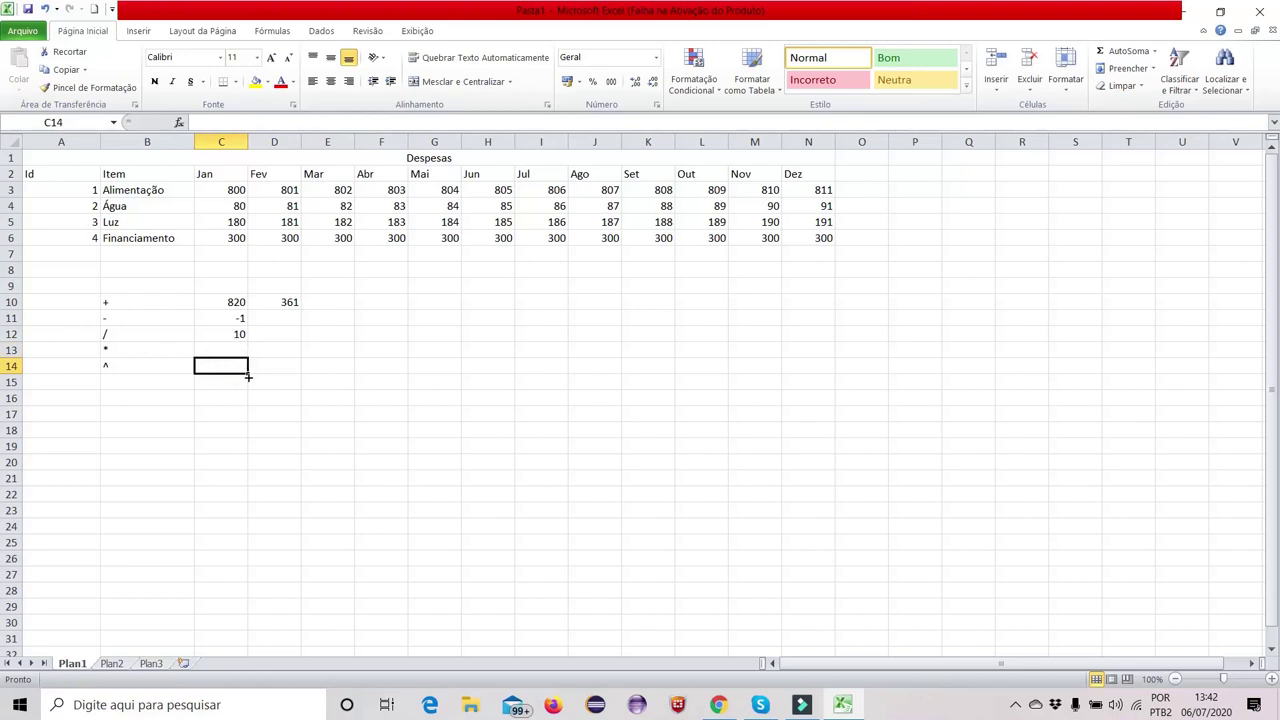
{"action": "type", "text": "="}
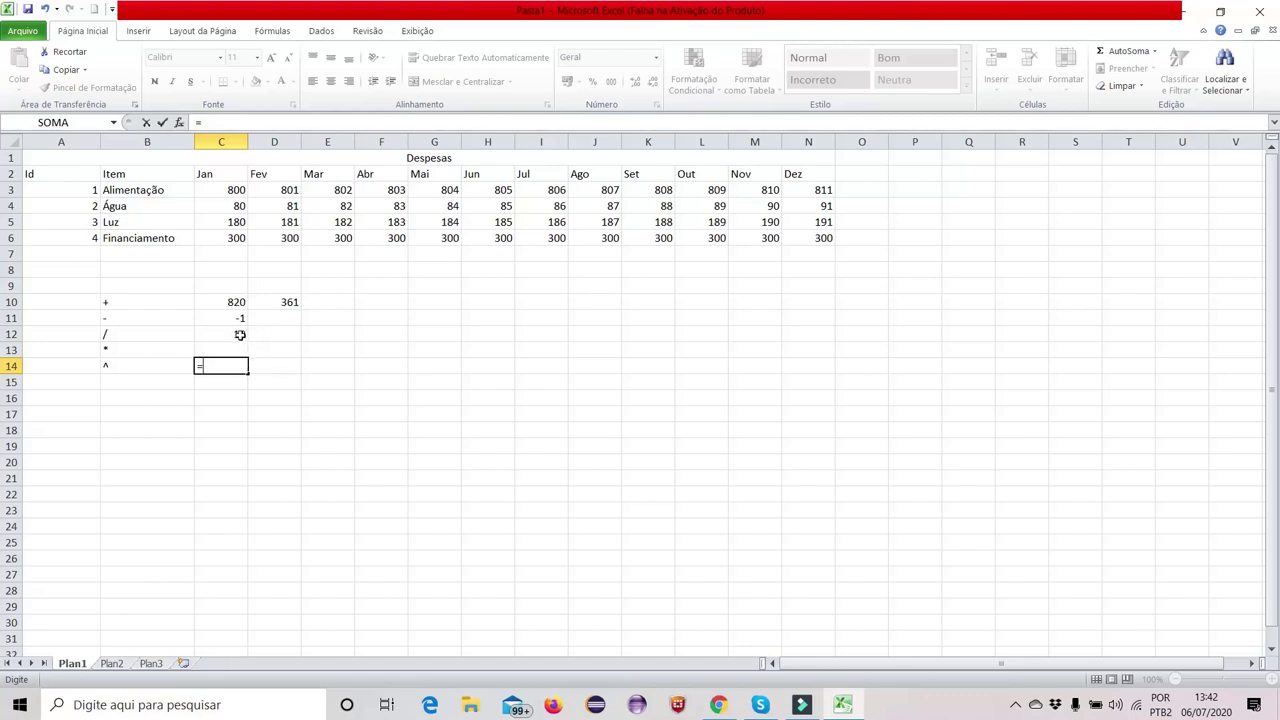
{"action": "left_click", "coordinate": [240, 335]}
{"action": "left_click", "coordinate": [245, 121]}
{"action": "type", "text": "^2"}
{"action": "key", "text": "Return"}
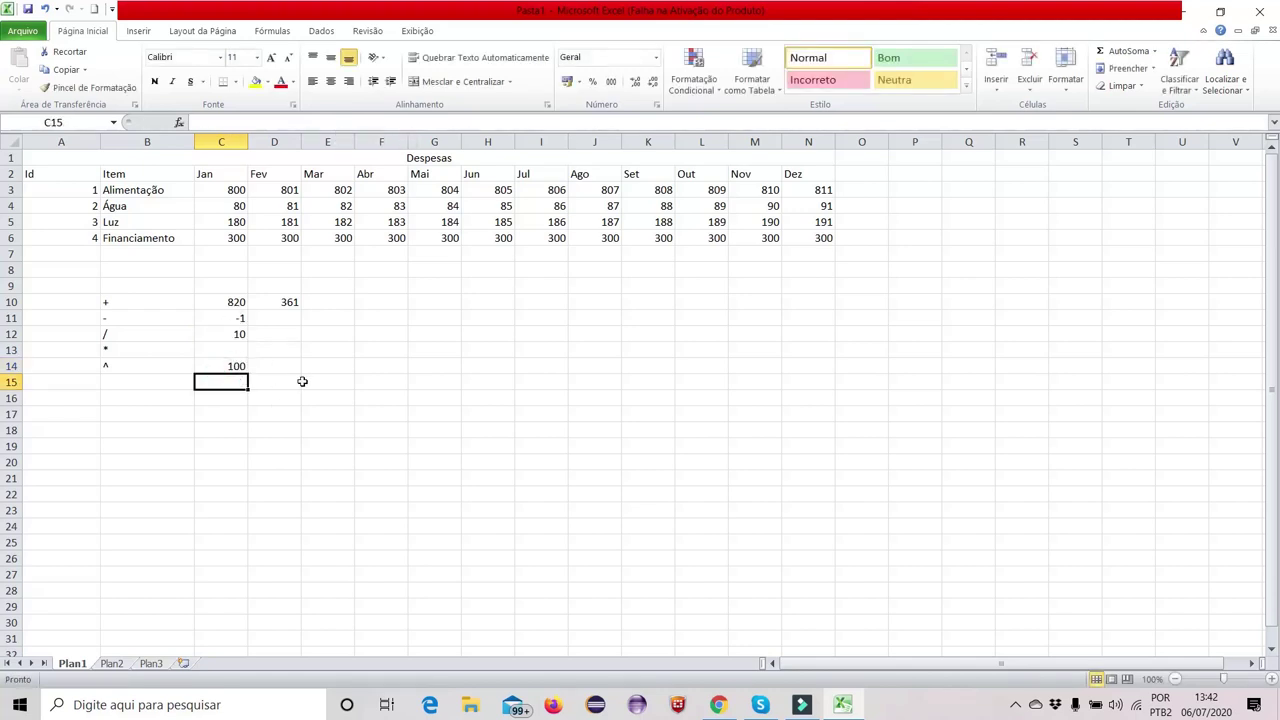
{"action": "left_click_drag", "start_coordinate": [299, 373], "coordinate": [117, 306]}
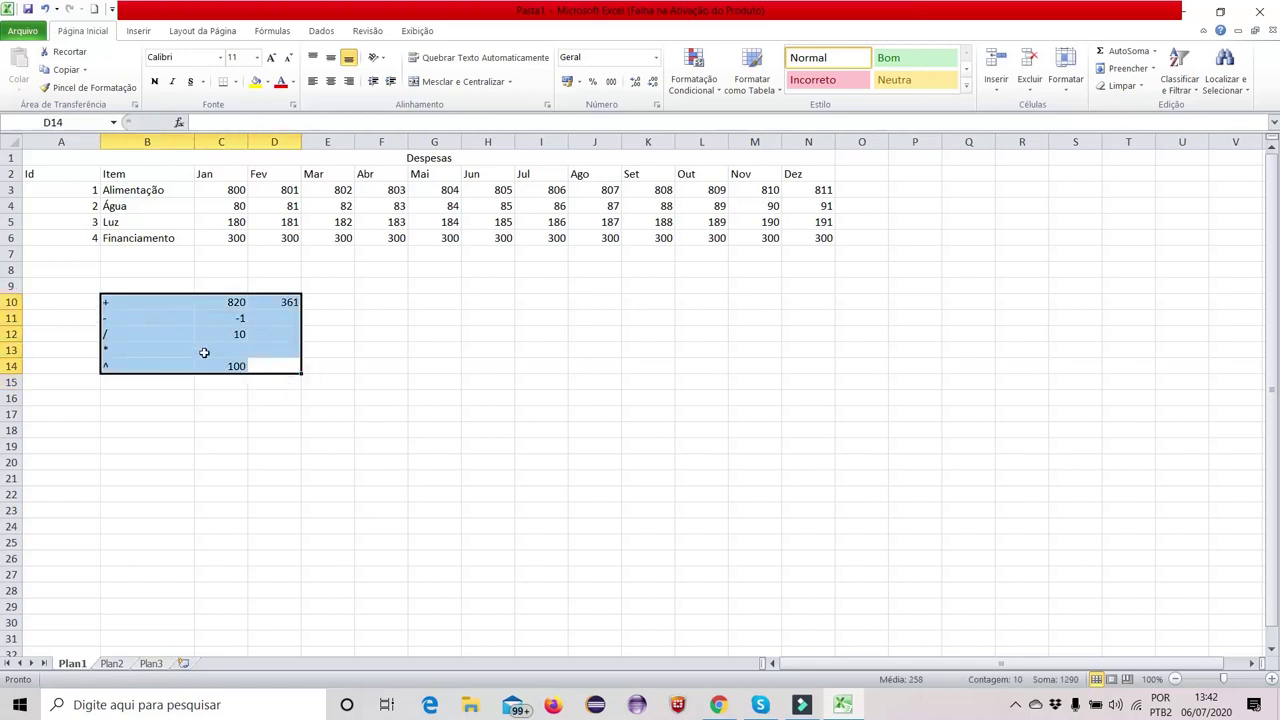
{"action": "type", "text": "="}
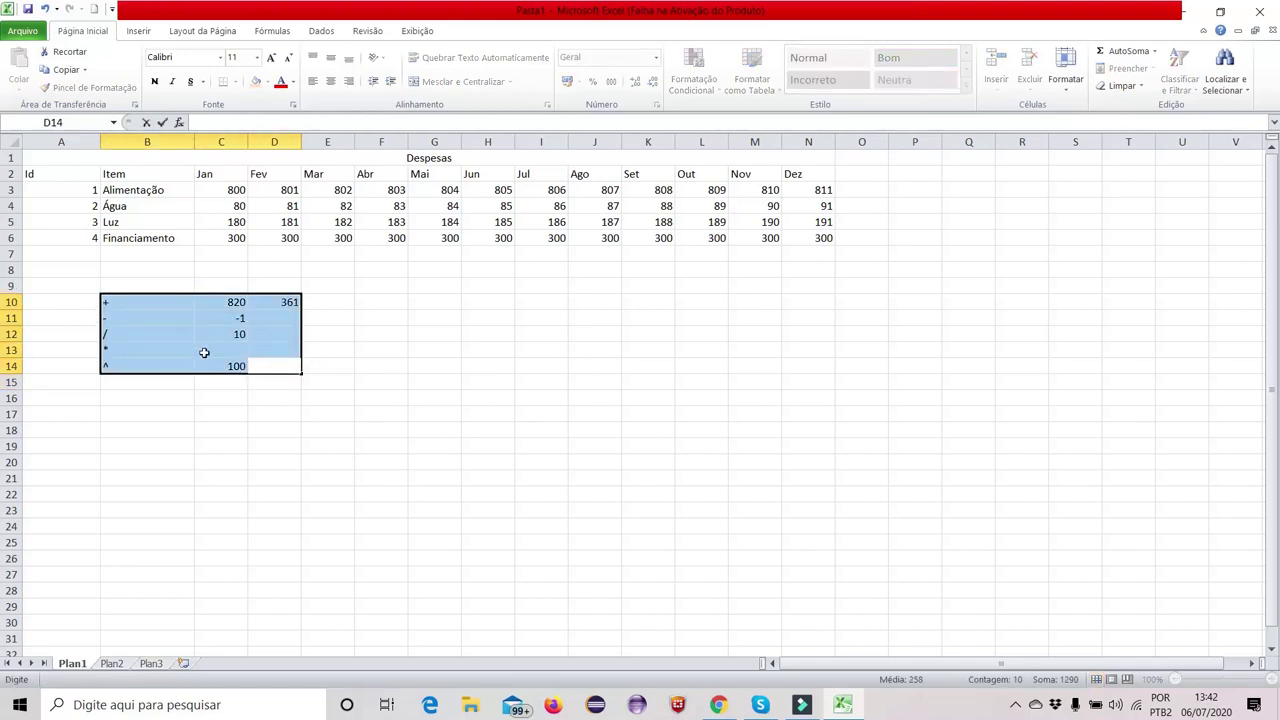
{"action": "key", "text": "Escape"}
{"action": "key", "text": "Down"}
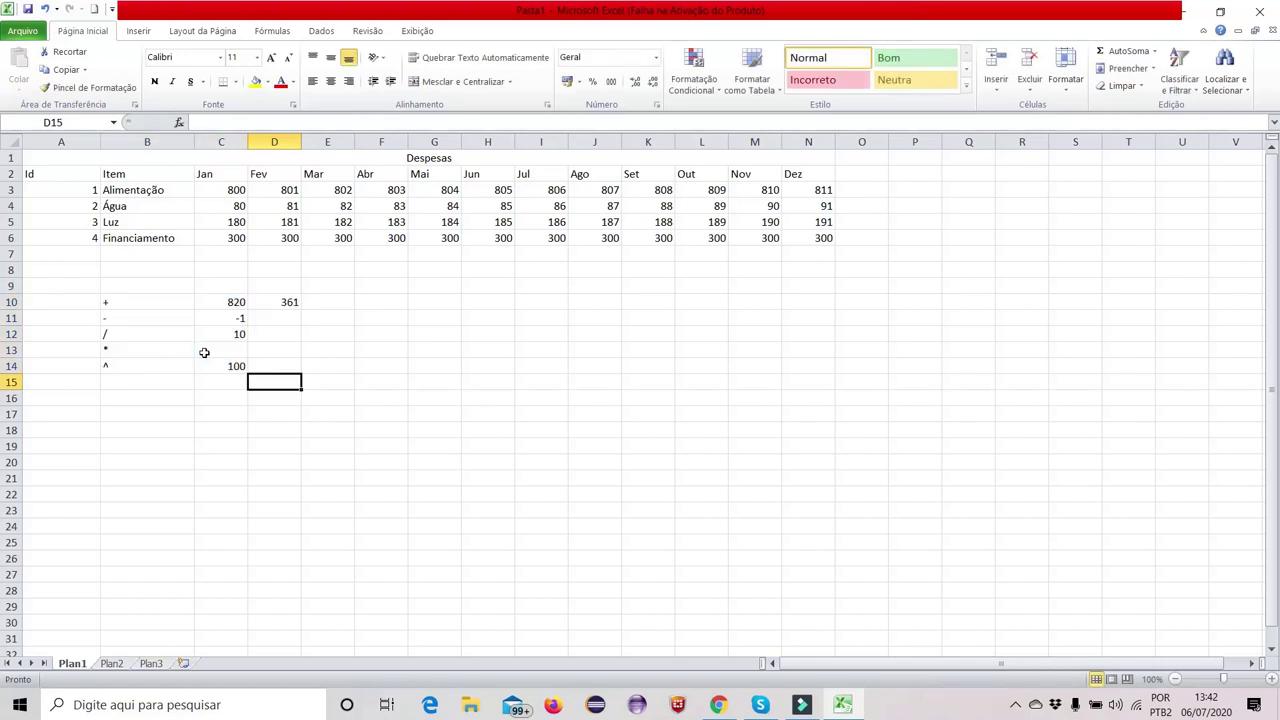
{"action": "key", "text": "Up"}
{"action": "key", "text": "Up"}
{"action": "key", "text": "Up"}
{"action": "key", "text": "Up"}
{"action": "key", "text": "Left"}
{"action": "key", "text": "Left"}
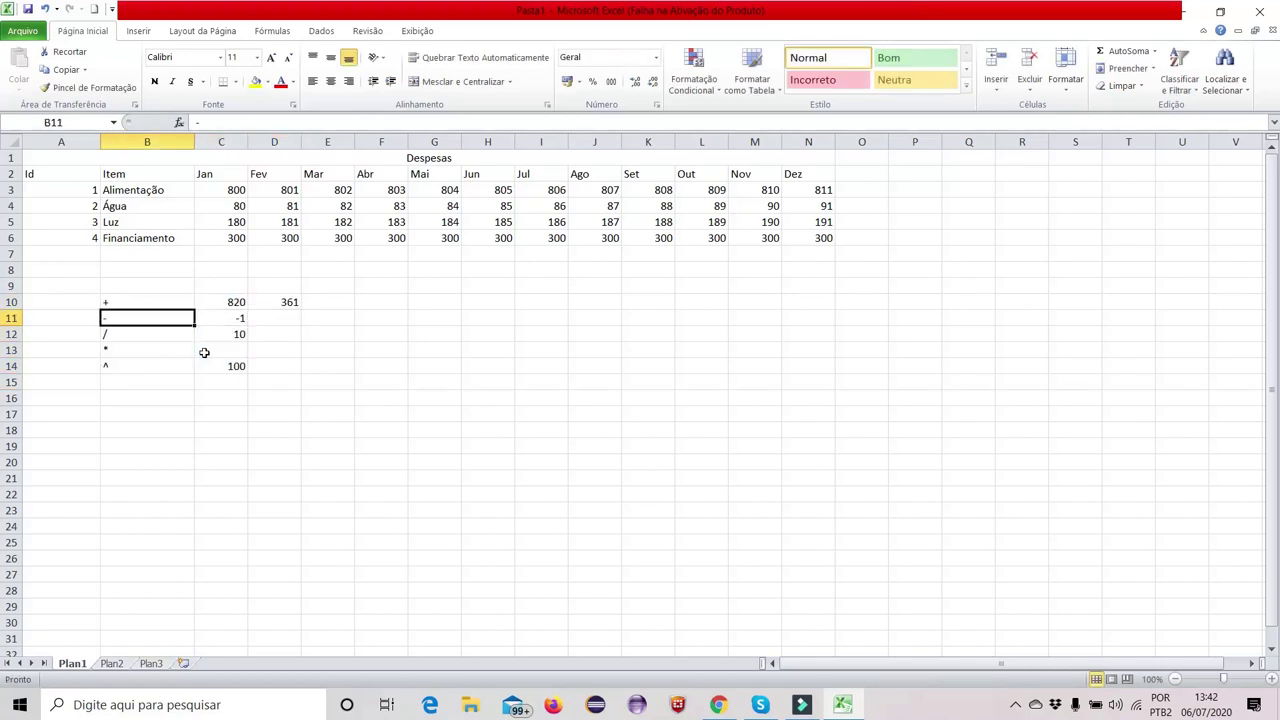
{"action": "key", "text": "Up"}
{"action": "key", "text": "Right"}
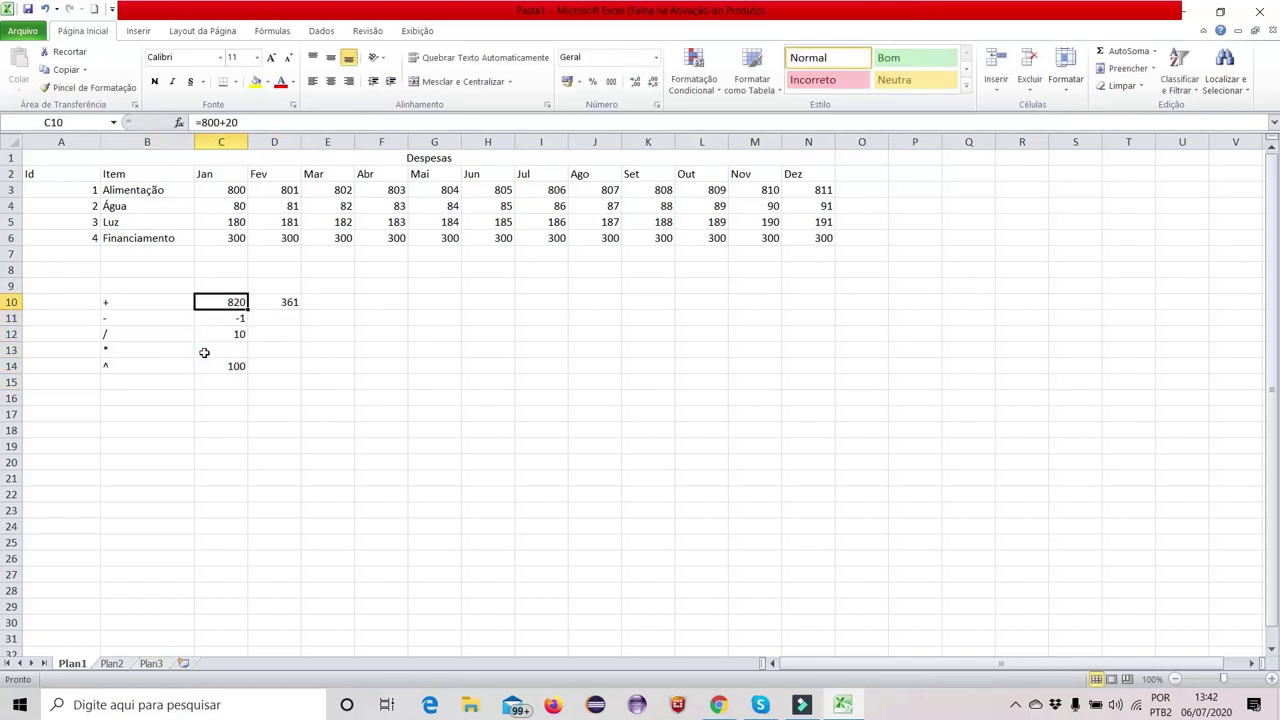
{"action": "key", "text": "Left"}
{"action": "key", "text": "shift+Down"}
{"action": "key", "text": "shift+Down"}
{"action": "key", "text": "shift+Down"}
{"action": "key", "text": "shift+Down"}
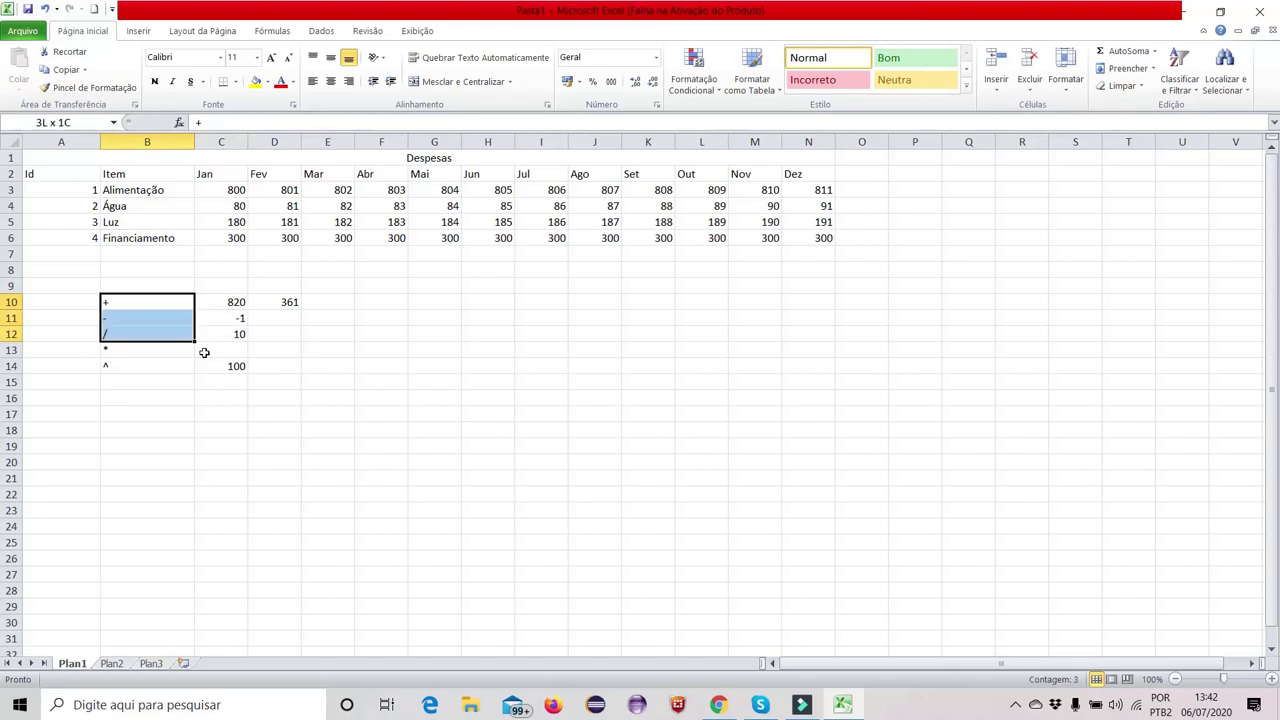
{"action": "key", "text": "Up"}
{"action": "key", "text": "Right"}
{"action": "key", "text": "Right"}
{"action": "key", "text": "Right"}
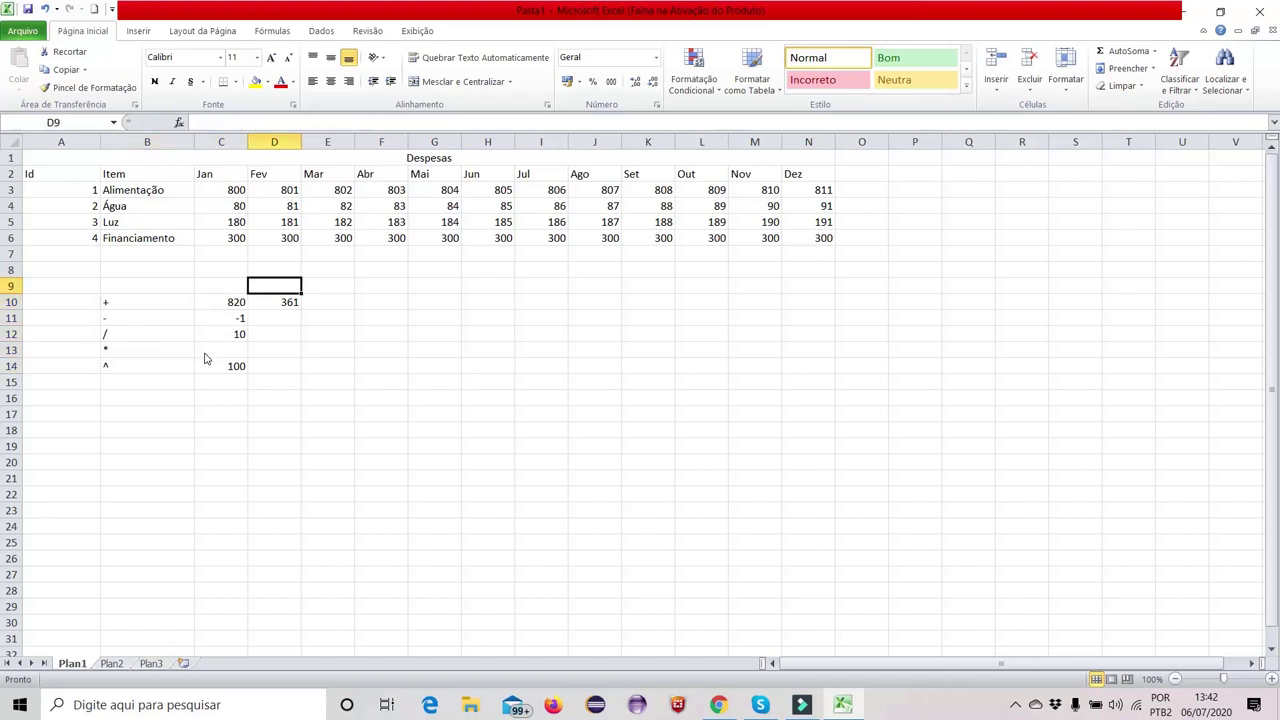
{"action": "key", "text": "Down"}
{"action": "key", "text": "Right"}
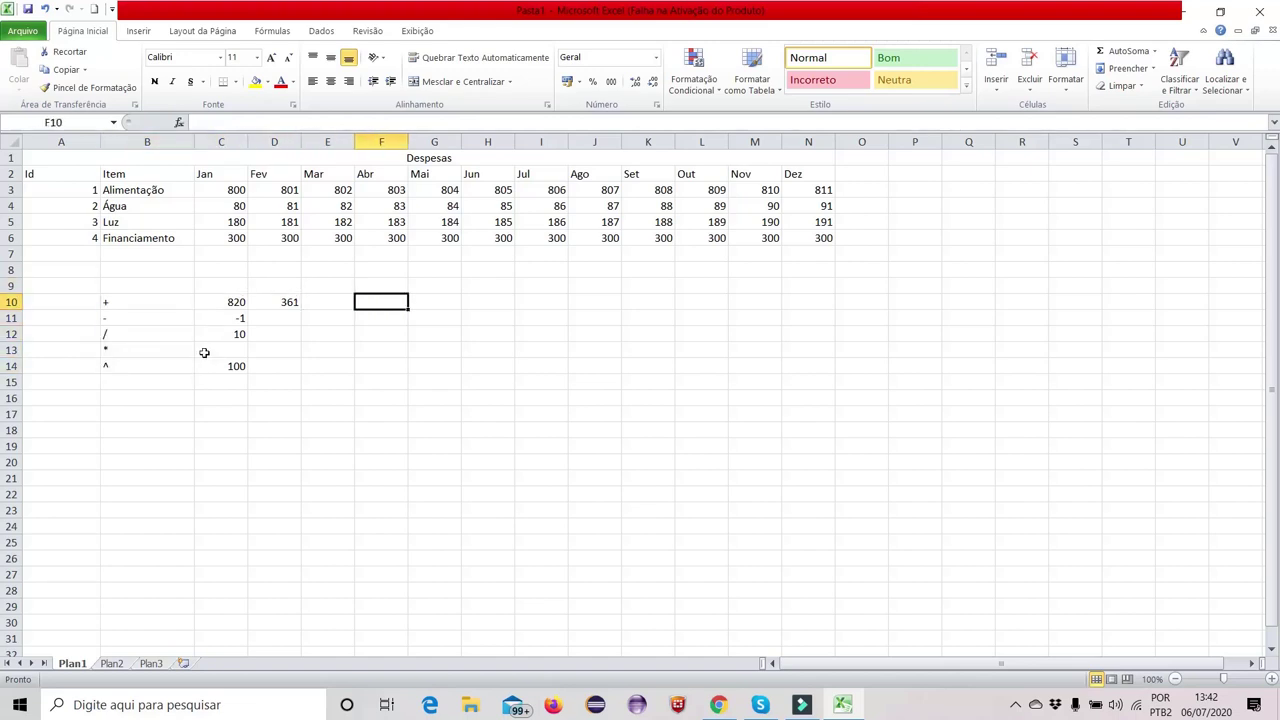
{"action": "key", "text": "Left"}
{"action": "key", "text": "Right"}
{"action": "key", "text": "Left"}
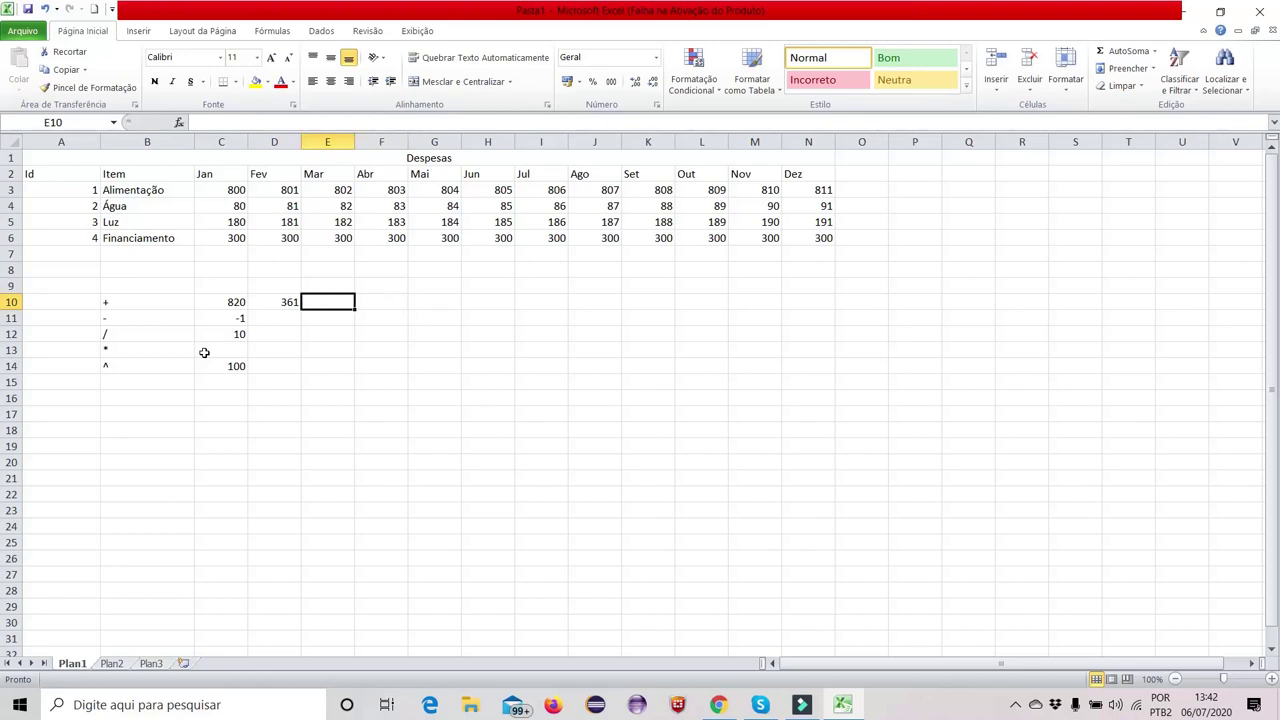
Enter the equals symbol = as plain text in cell G10, without any cell reference
{"action": "key", "text": "Right"}
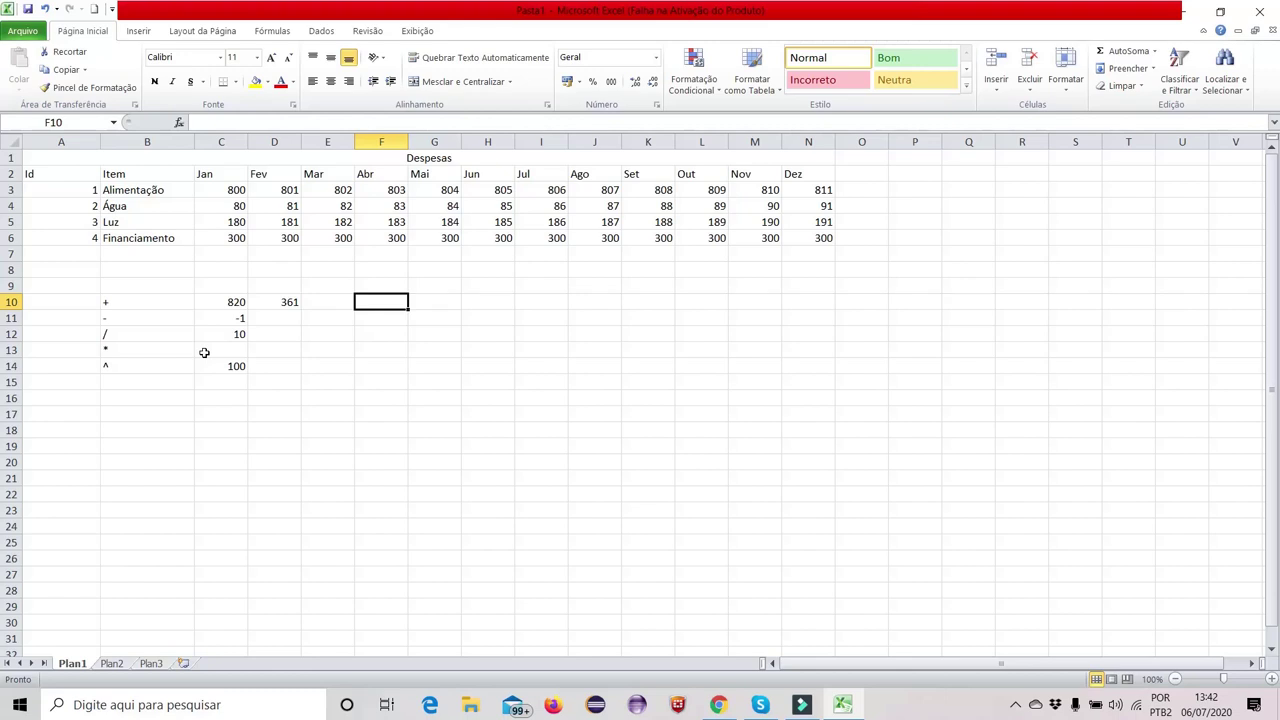
{"action": "key", "text": "Right"}
{"action": "key", "text": "Left"}
{"action": "key", "text": "Right"}
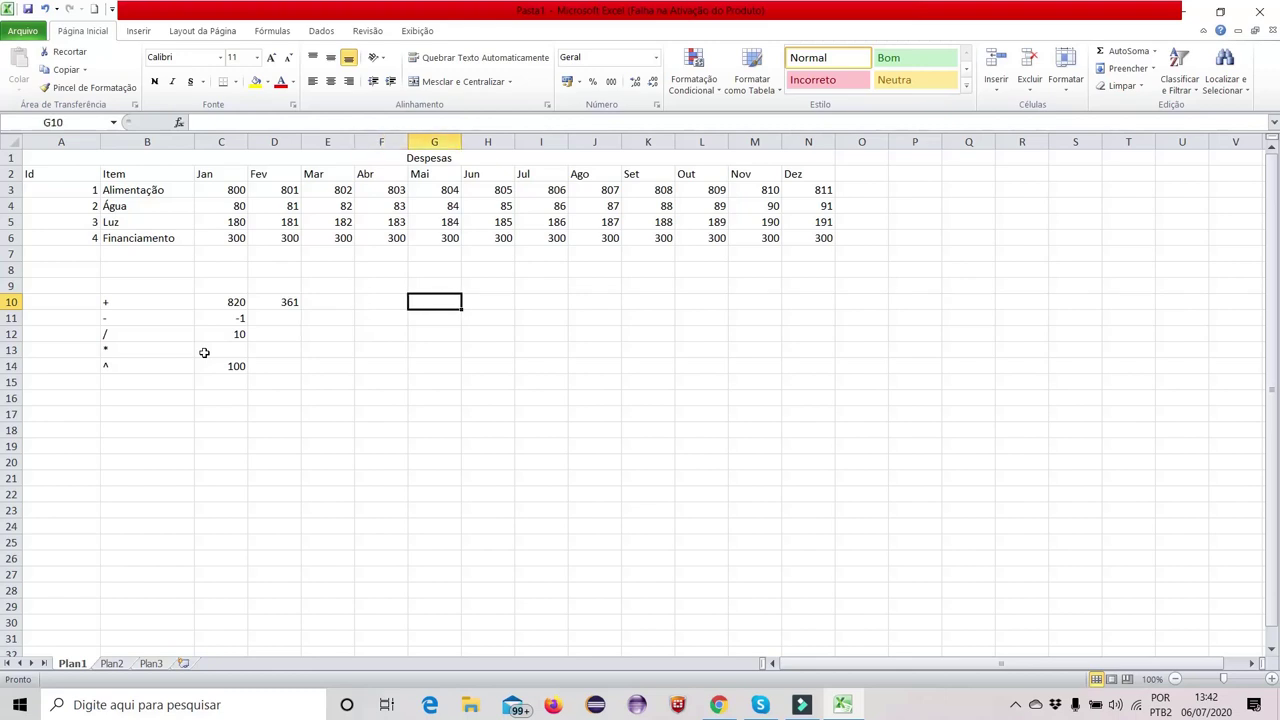
{"action": "type", "text": "="}
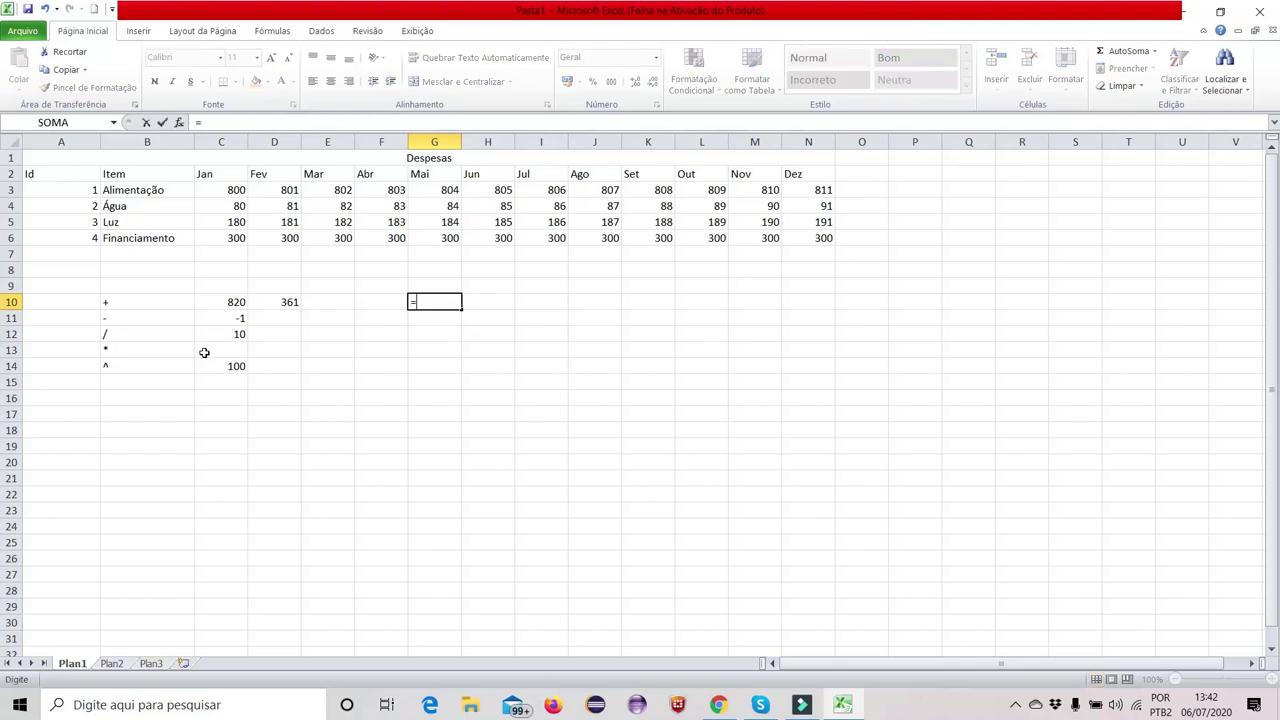
{"action": "key", "text": "Down"}
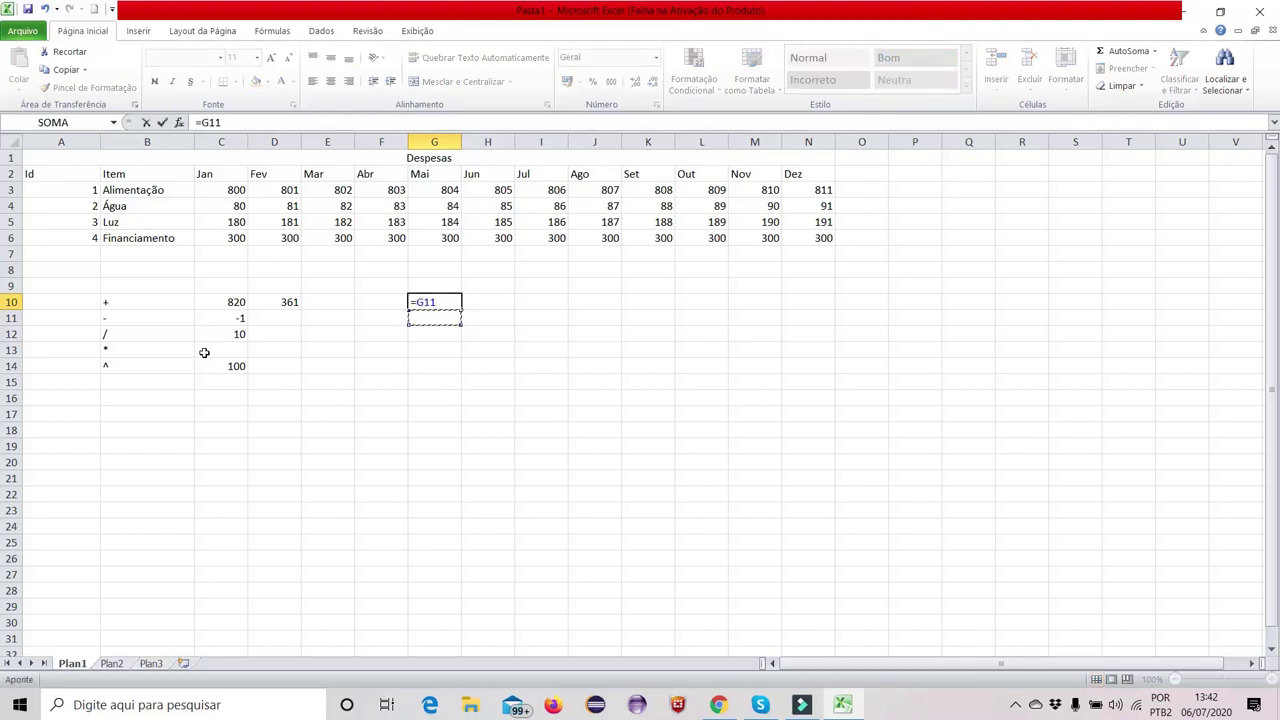
{"action": "type", "text": ">]"}
{"action": "key", "text": "BackSpace"}
{"action": "key", "text": "BackSpace"}
{"action": "key", "text": "BackSpace"}
{"action": "key", "text": "BackSpace"}
{"action": "key", "text": "BackSpace"}
{"action": "key", "text": "Return"}
Enter the comparison symbols > and < in cells G11 and G12
{"action": "type", "text": ">"}
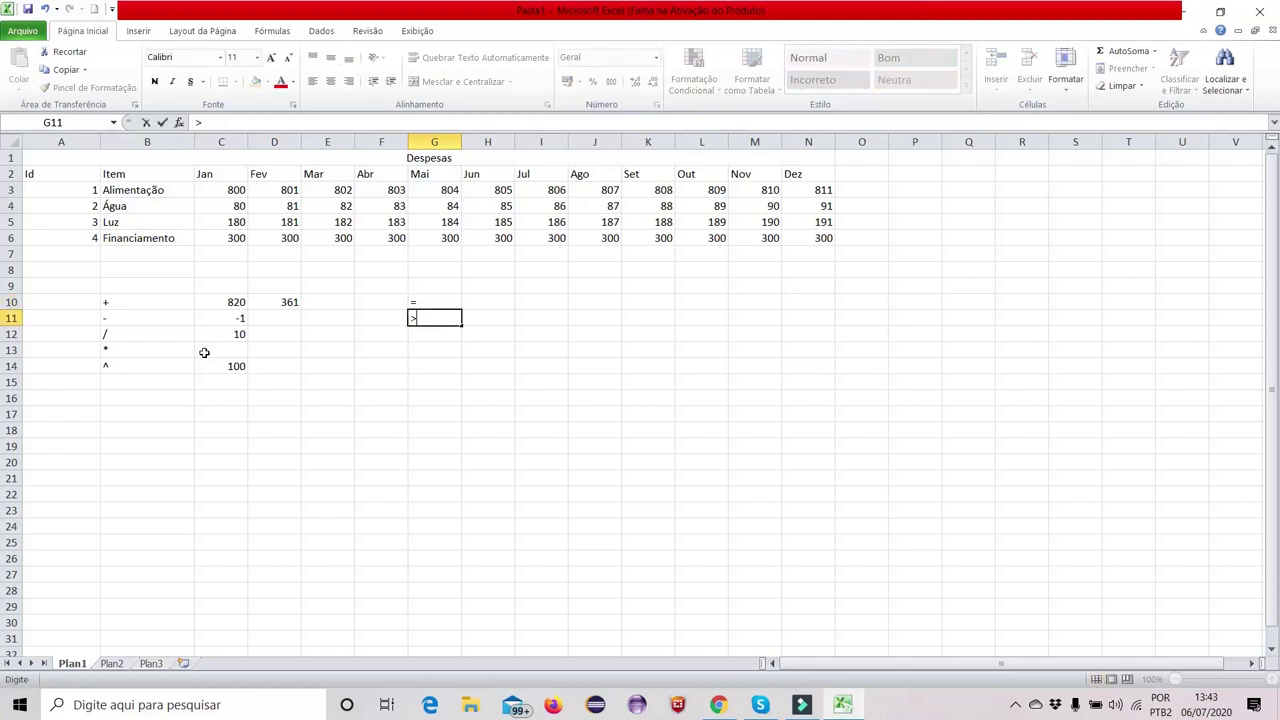
{"action": "key", "text": "Return"}
{"action": "type", "text": "<"}
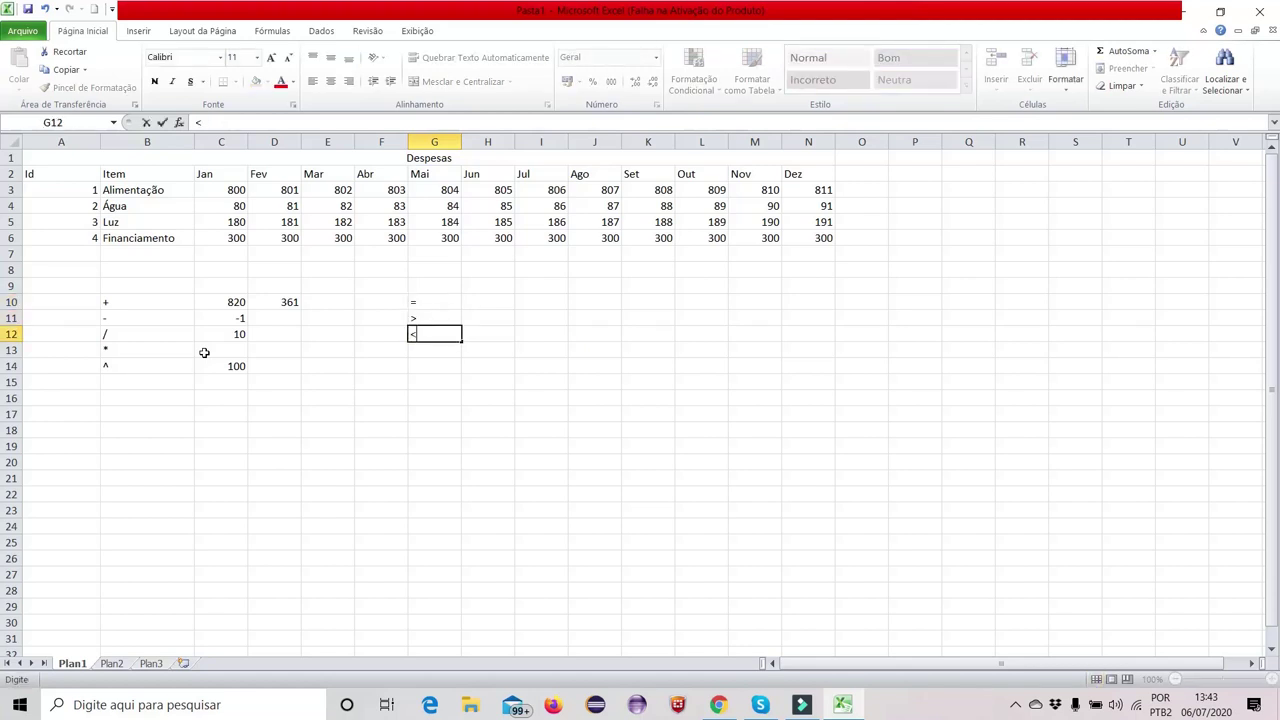
{"action": "key", "text": "Return"}
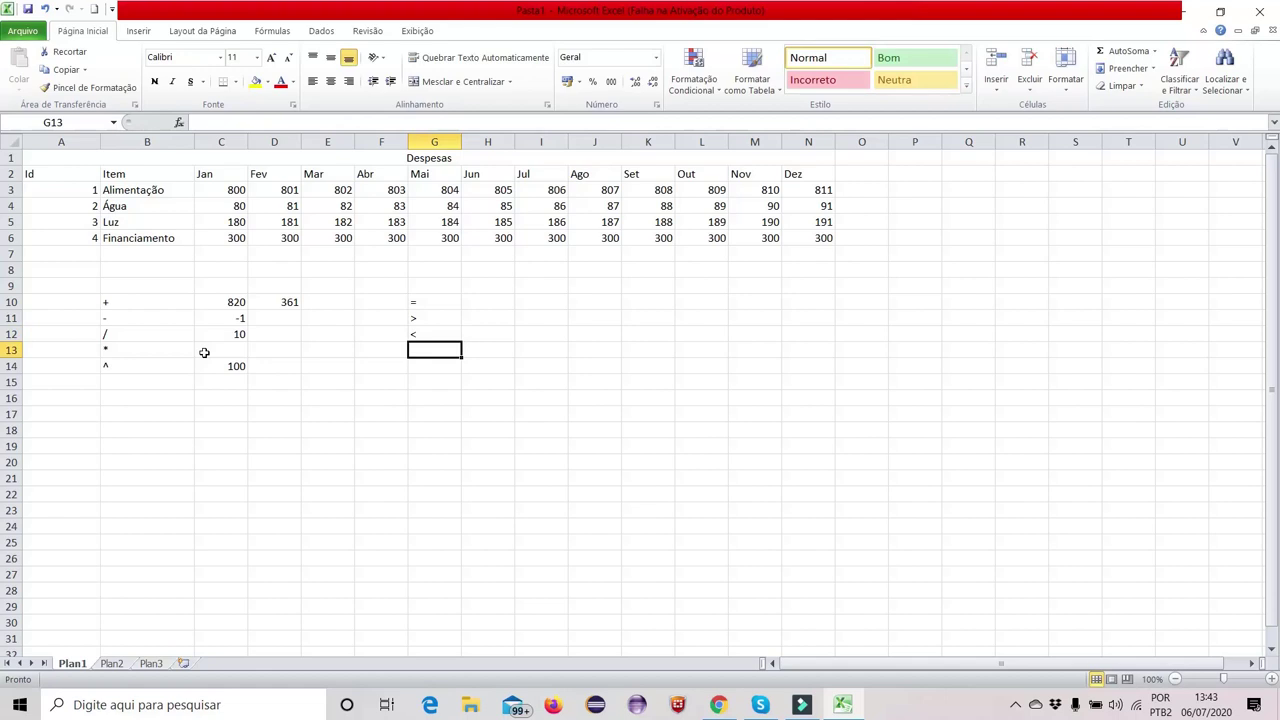
Enter the comparison symbols >=, <= and <> in cells G13, G14 and G15
{"action": "type", "text": ">="}
{"action": "key", "text": "Return"}
{"action": "type", "text": "<="}
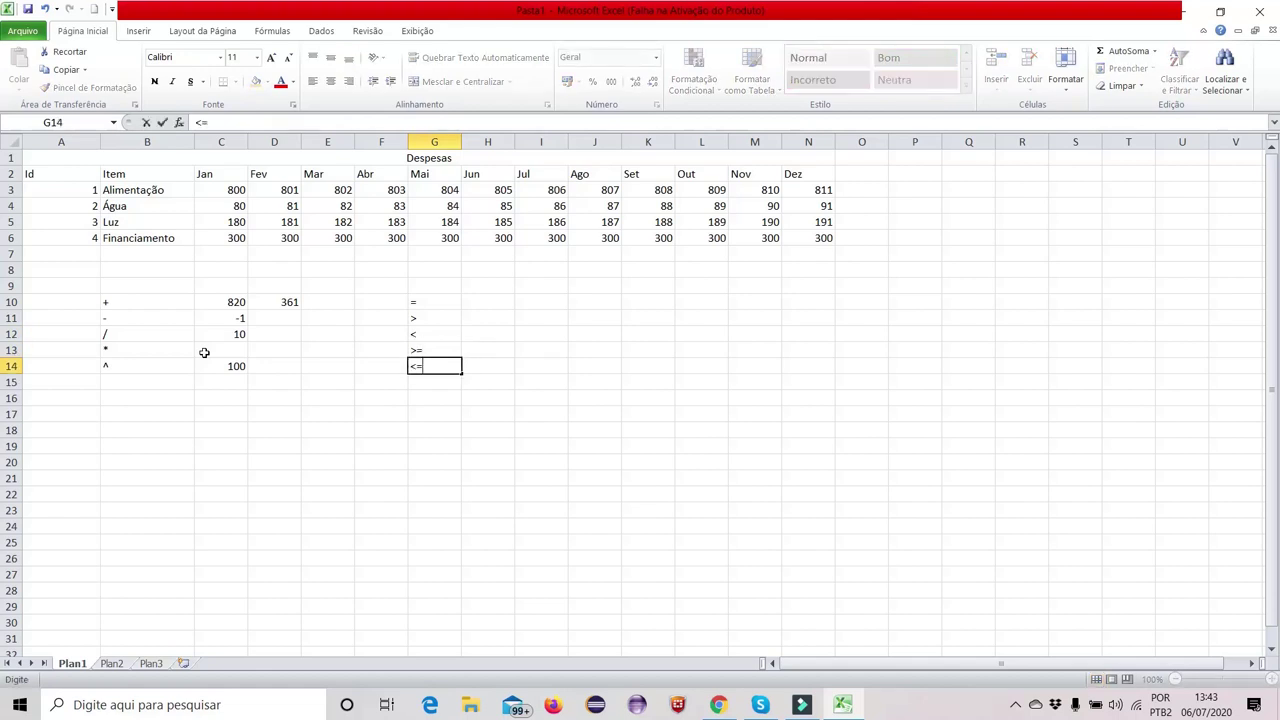
{"action": "key", "text": "Return"}
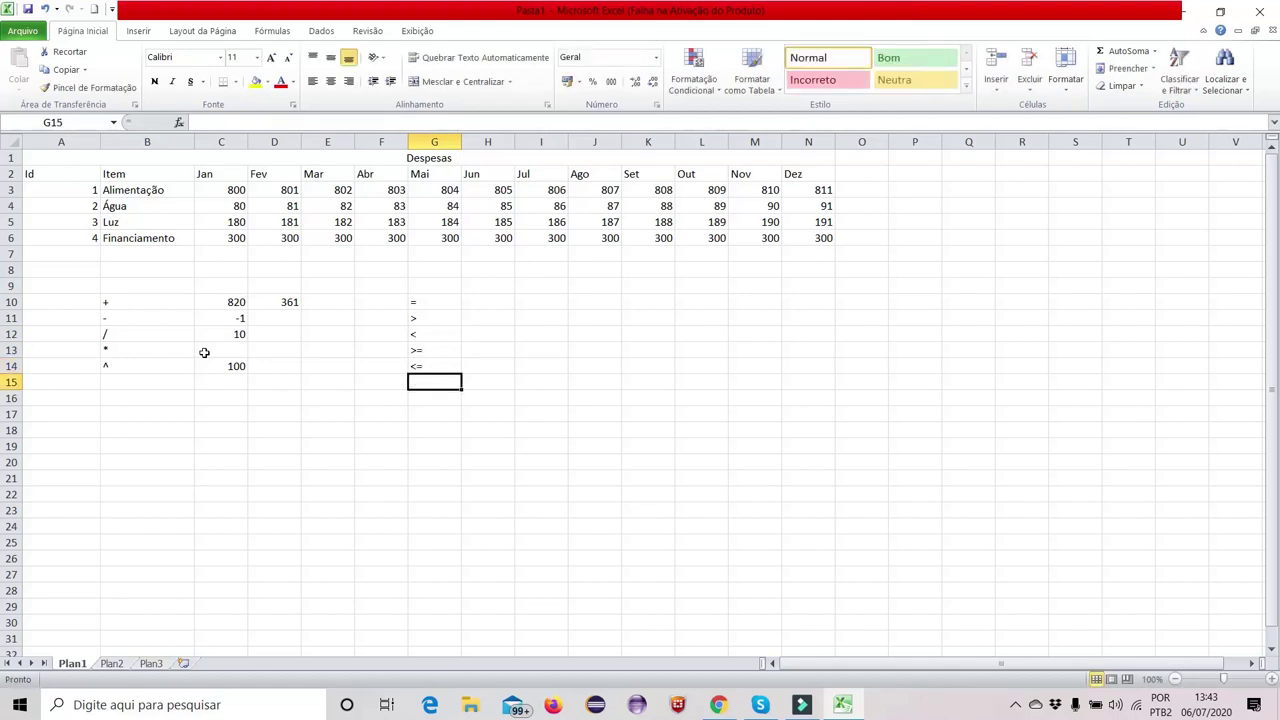
{"action": "type", "text": "<"}
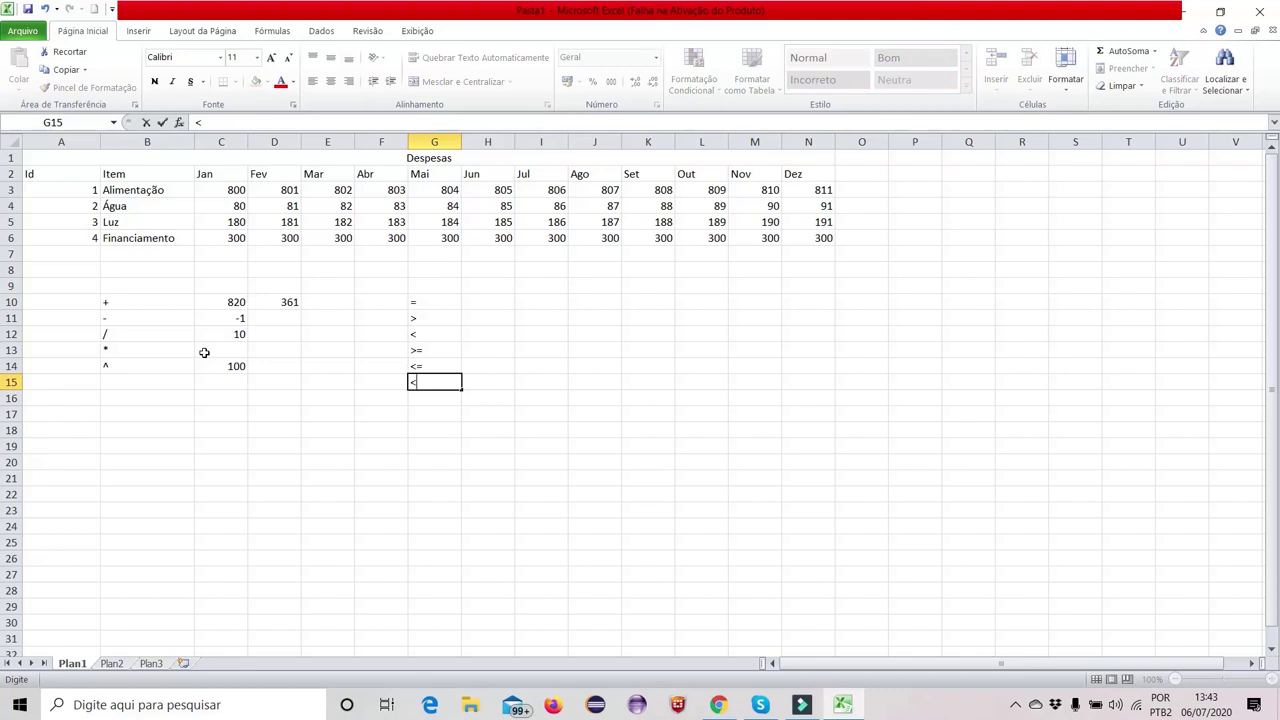
{"action": "type", "text": ">"}
{"action": "key", "text": "Return"}
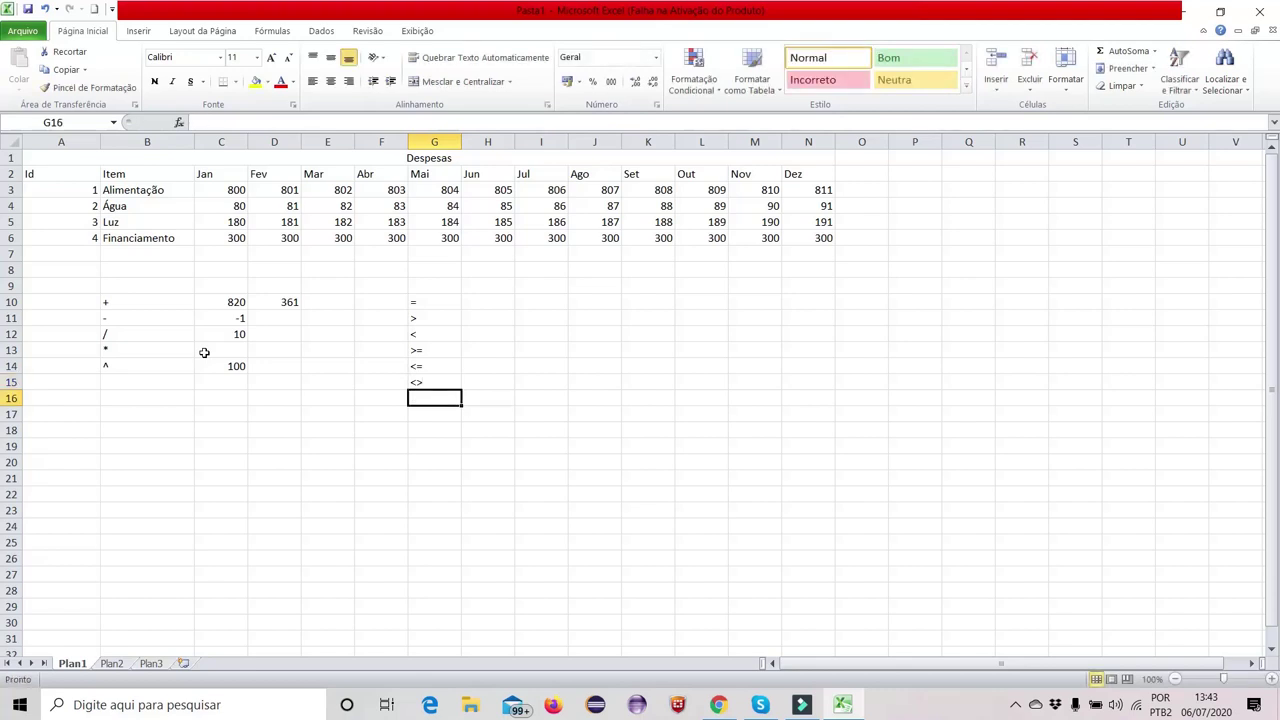
Enter the equality comparison formula =800=800 in cell H10, beside the = symbol
{"action": "key", "text": "Up"}
{"action": "key", "text": "Up"}
{"action": "key", "text": "Up"}
{"action": "key", "text": "Up"}
{"action": "key", "text": "Up"}
{"action": "key", "text": "Up"}
{"action": "key", "text": "Right"}
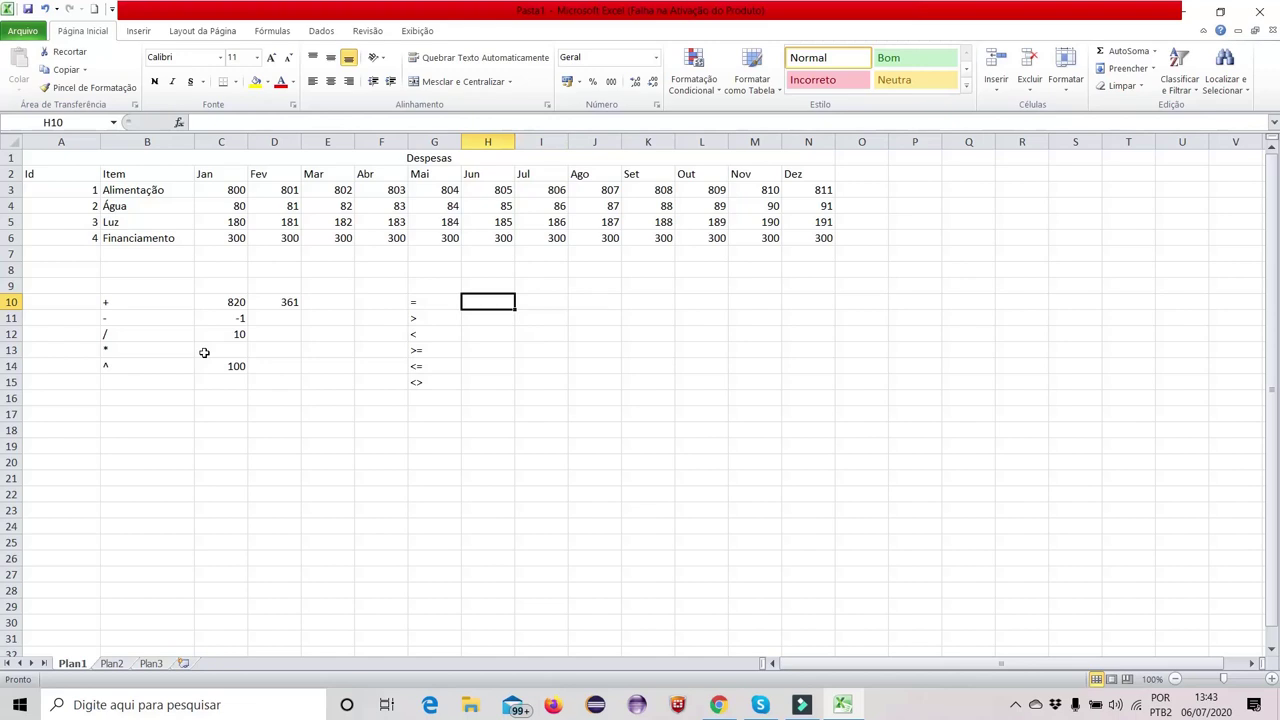
{"action": "type", "text": "="}
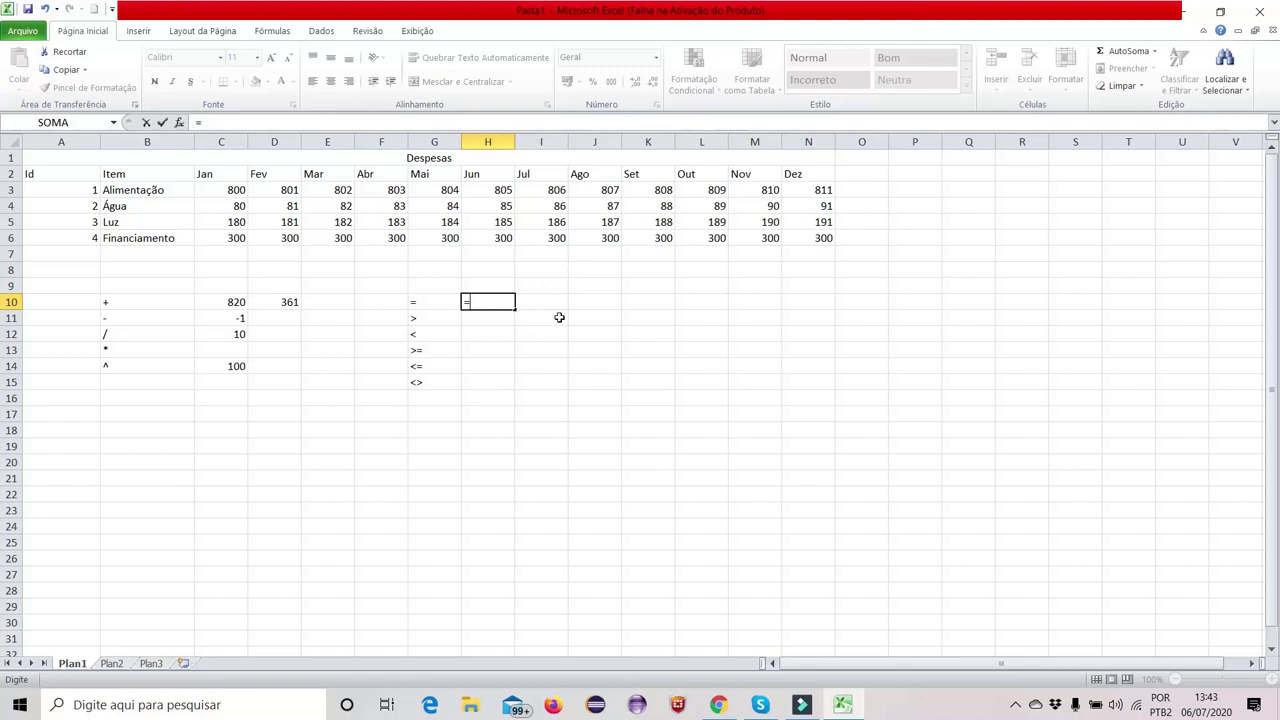
{"action": "type", "text": "800=800"}
{"action": "key", "text": "Return"}
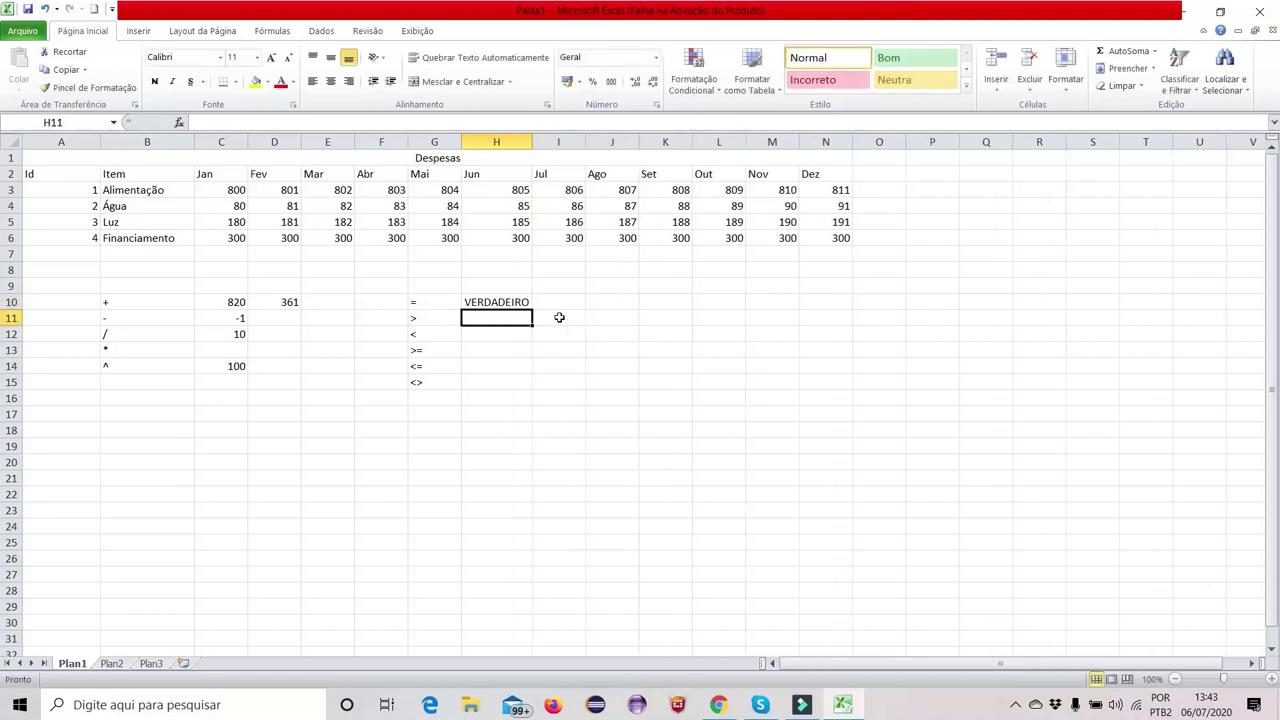
{"action": "key", "text": "Up"}
{"action": "key", "text": "Right"}
{"action": "key", "text": "Left"}
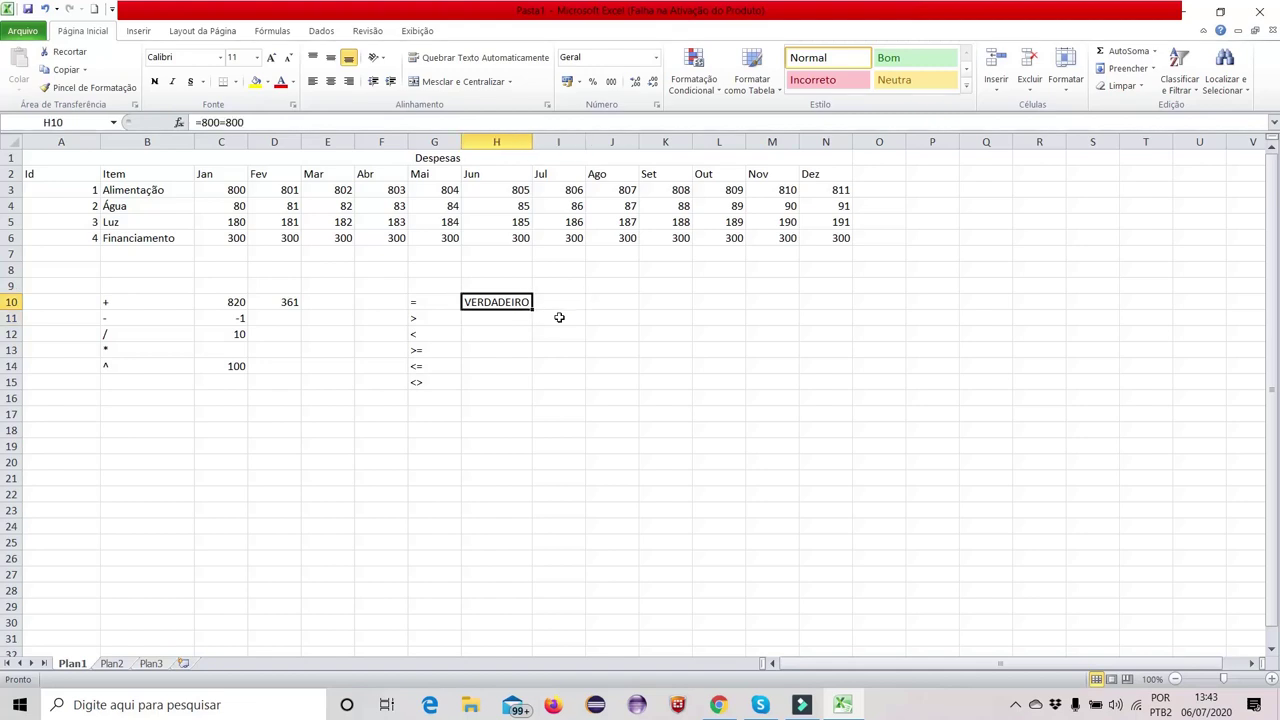
{"action": "key", "text": "Down"}
{"action": "type", "text": "800"}
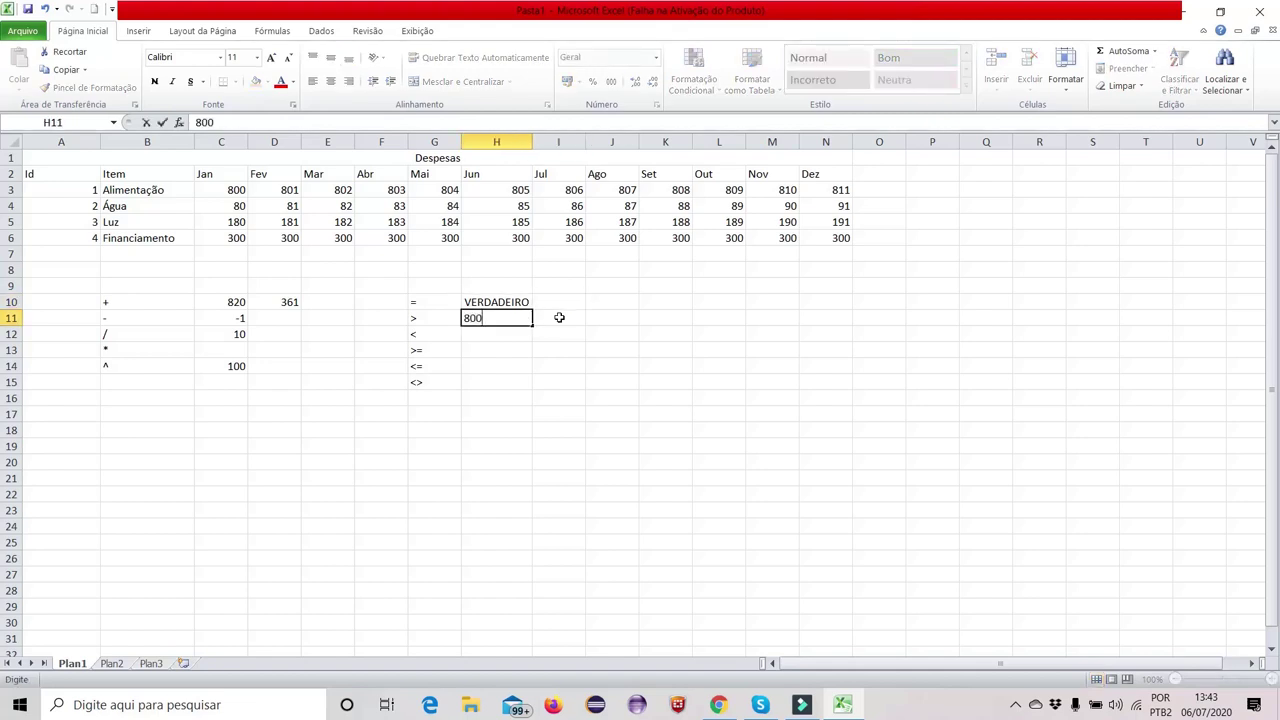
{"action": "key", "text": "BackSpace"}
{"action": "key", "text": "BackSpace"}
{"action": "key", "text": "BackSpace"}
{"action": "key", "text": "Return"}
Enter the not-equal comparison formula =800<>800 in cell H15, beside the <> symbol
{"action": "key", "text": "Down"}
{"action": "key", "text": "Down"}
{"action": "key", "text": "Down"}
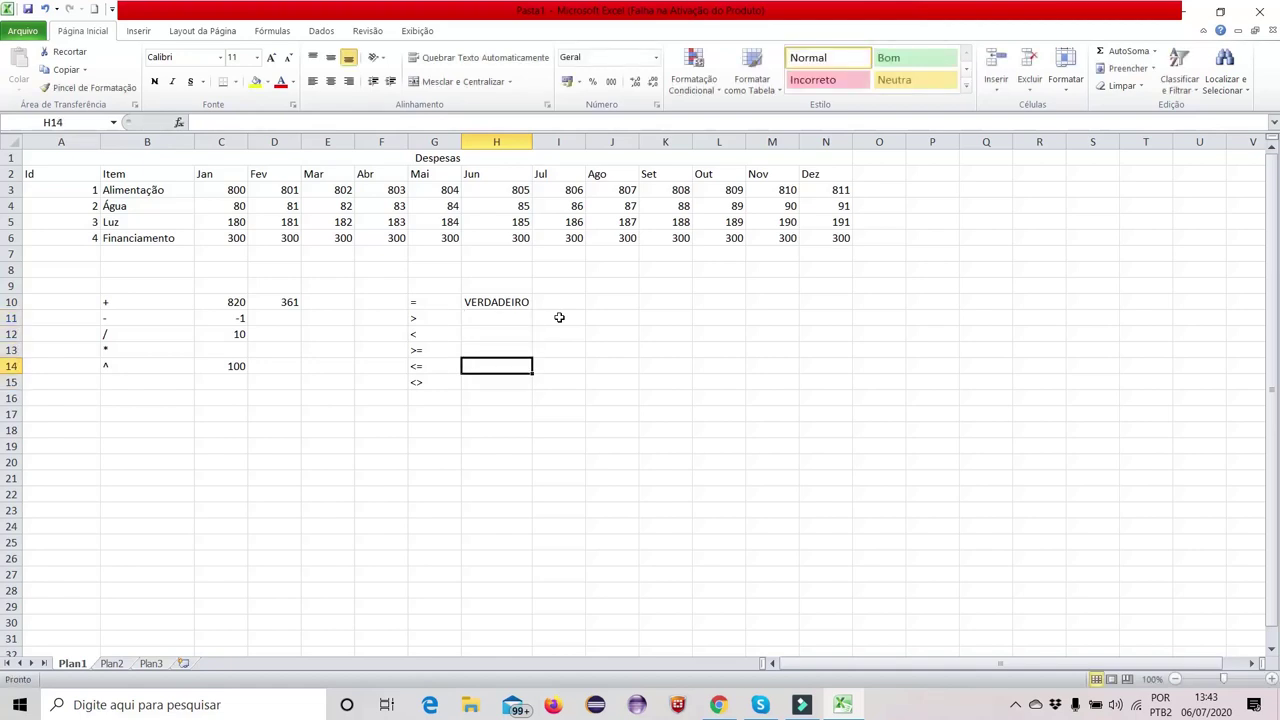
{"action": "type", "text": "=8"}
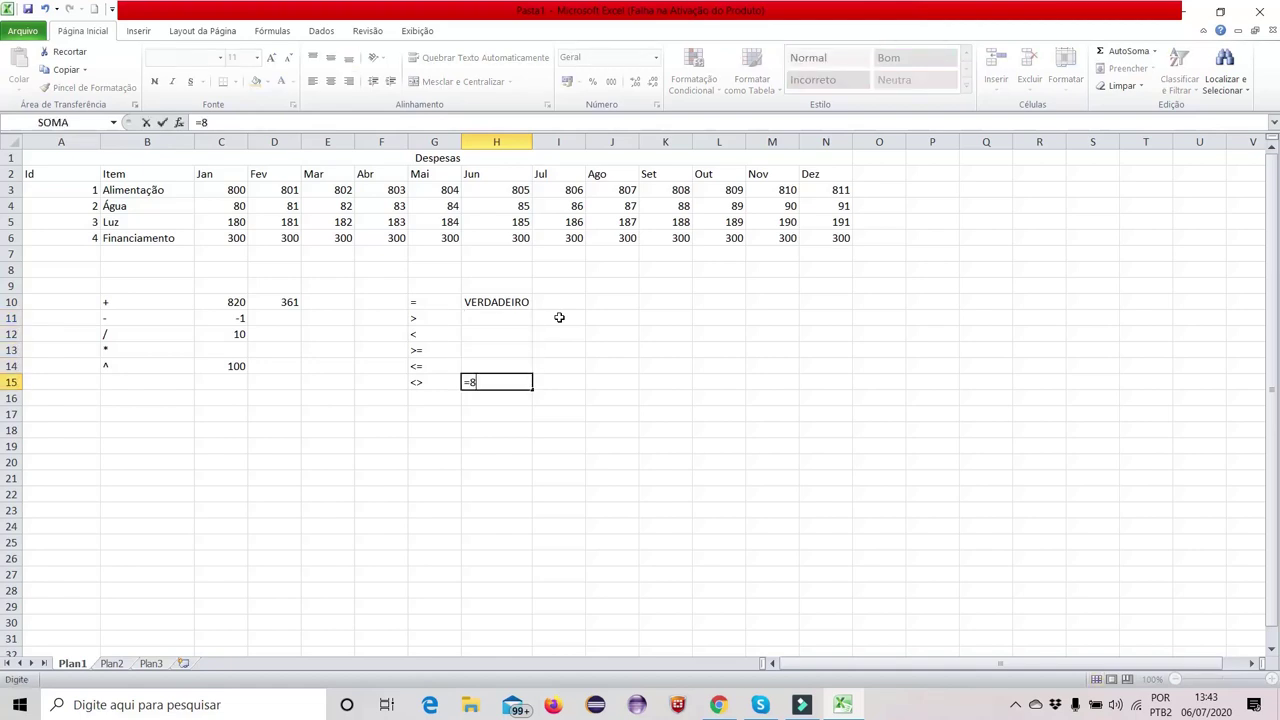
{"action": "type", "text": "00<>800"}
{"action": "key", "text": "Return"}
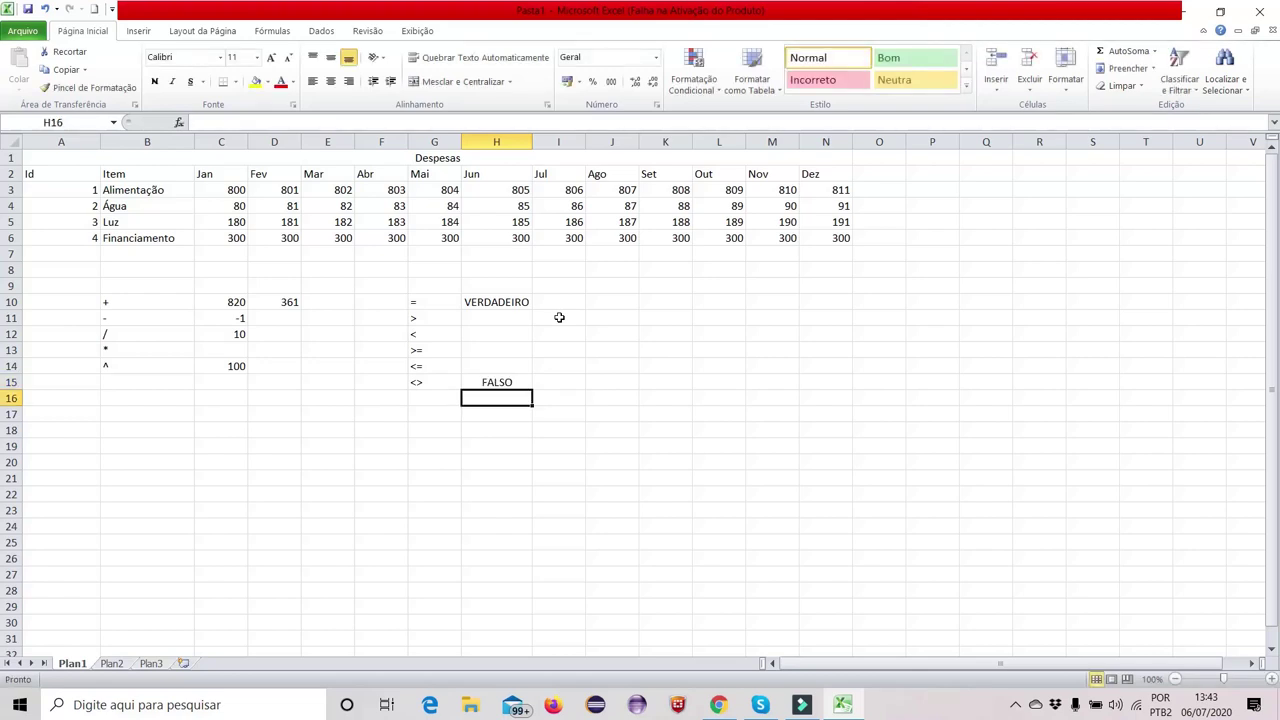
Enter the greater-than comparison formula =801>802 in cell H11, beside the > symbol
{"action": "key", "text": "Up"}
{"action": "key", "text": "Up"}
{"action": "key", "text": "Up"}
{"action": "key", "text": "Up"}
{"action": "key", "text": "Up"}
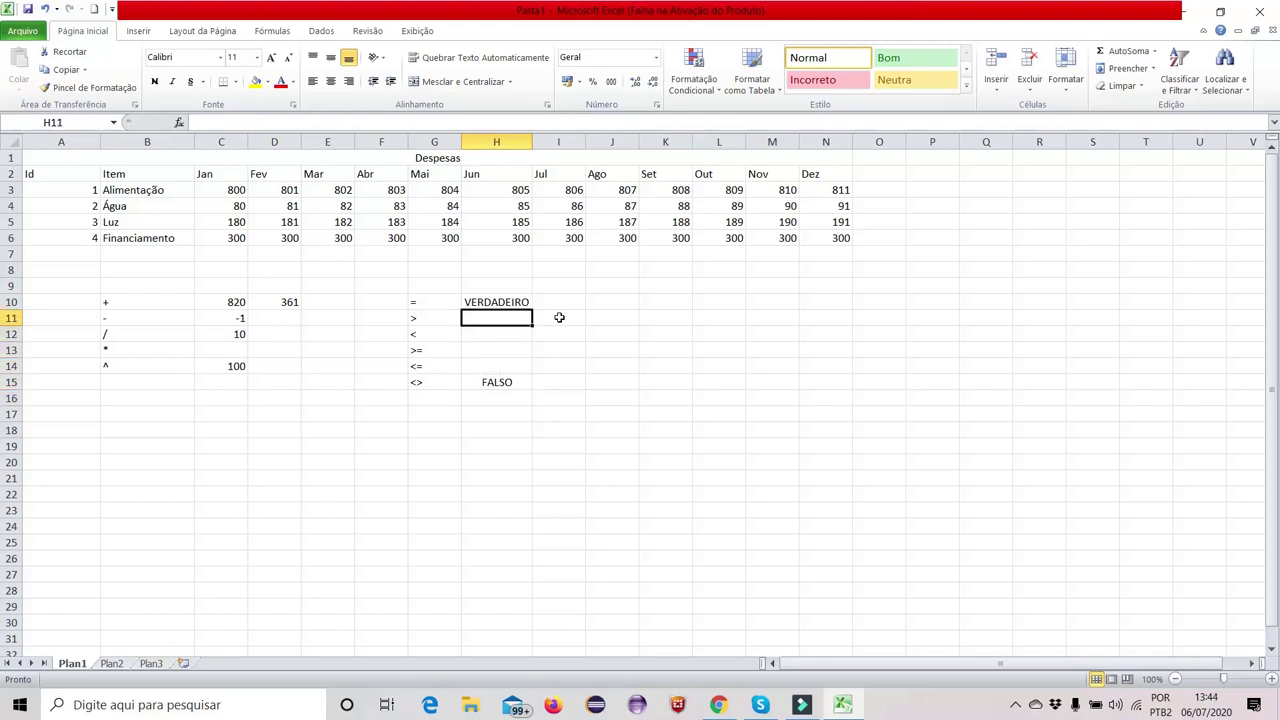
{"action": "type", "text": "=801"}
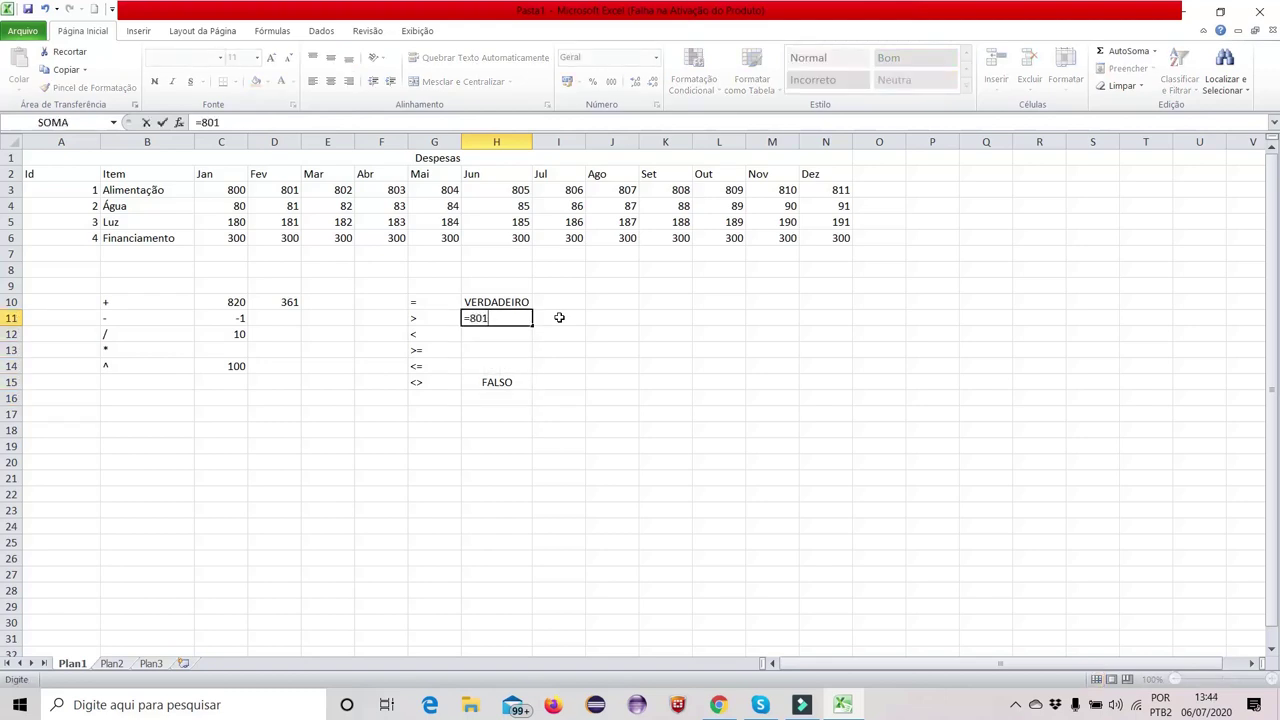
{"action": "type", "text": ">802"}
{"action": "key", "text": "Return"}
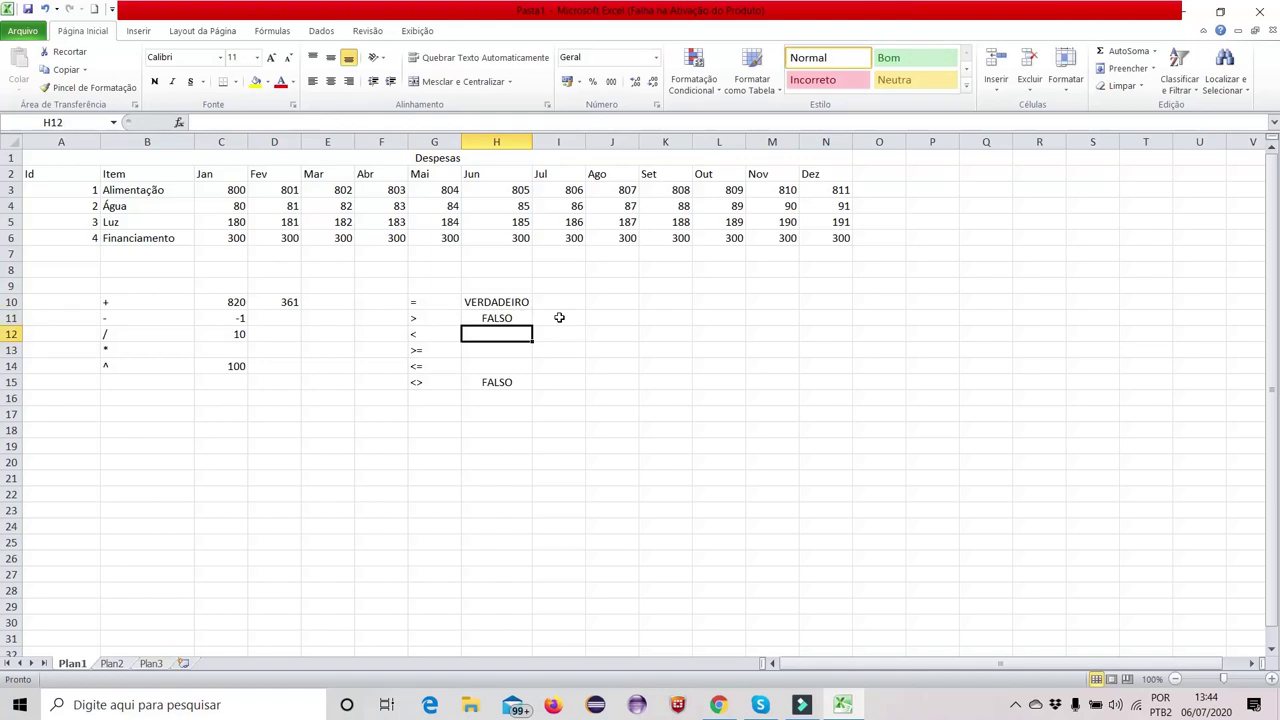
Enter a formula in cell H12 that compares January's Luz with February's Luz, =C5>=D5
{"action": "type", "text": "="}
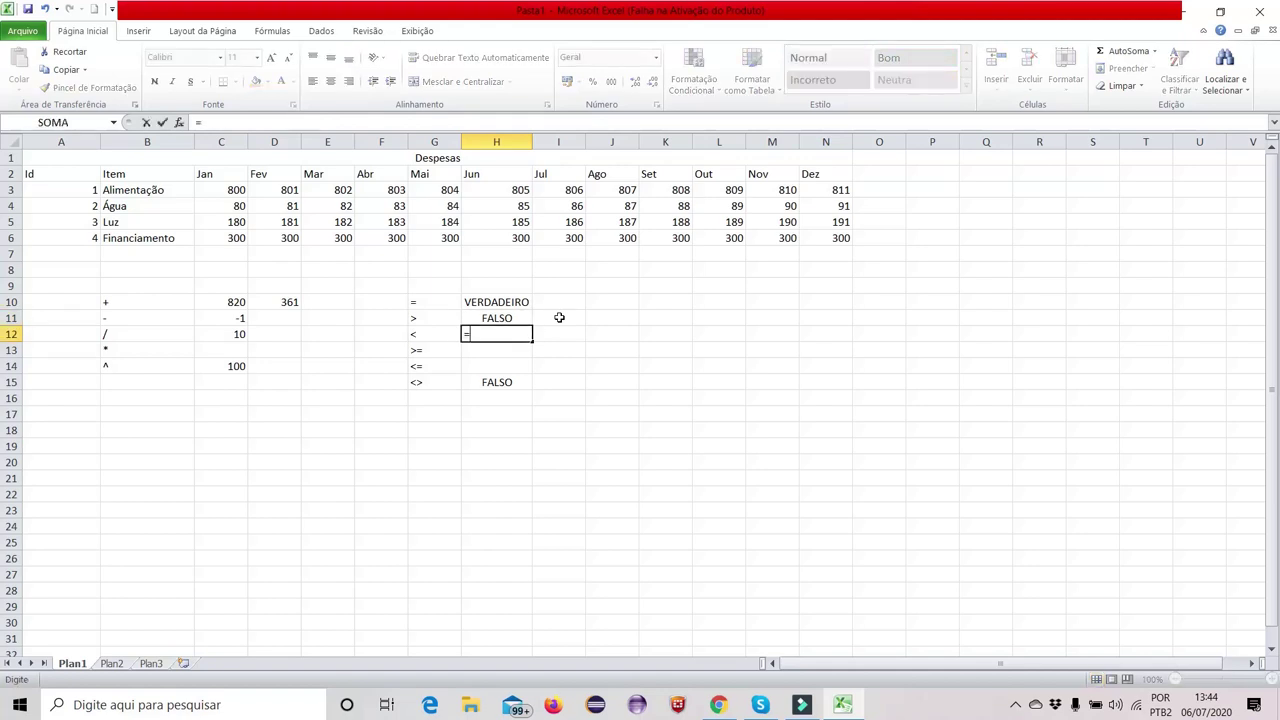
{"action": "left_click", "coordinate": [240, 224]}
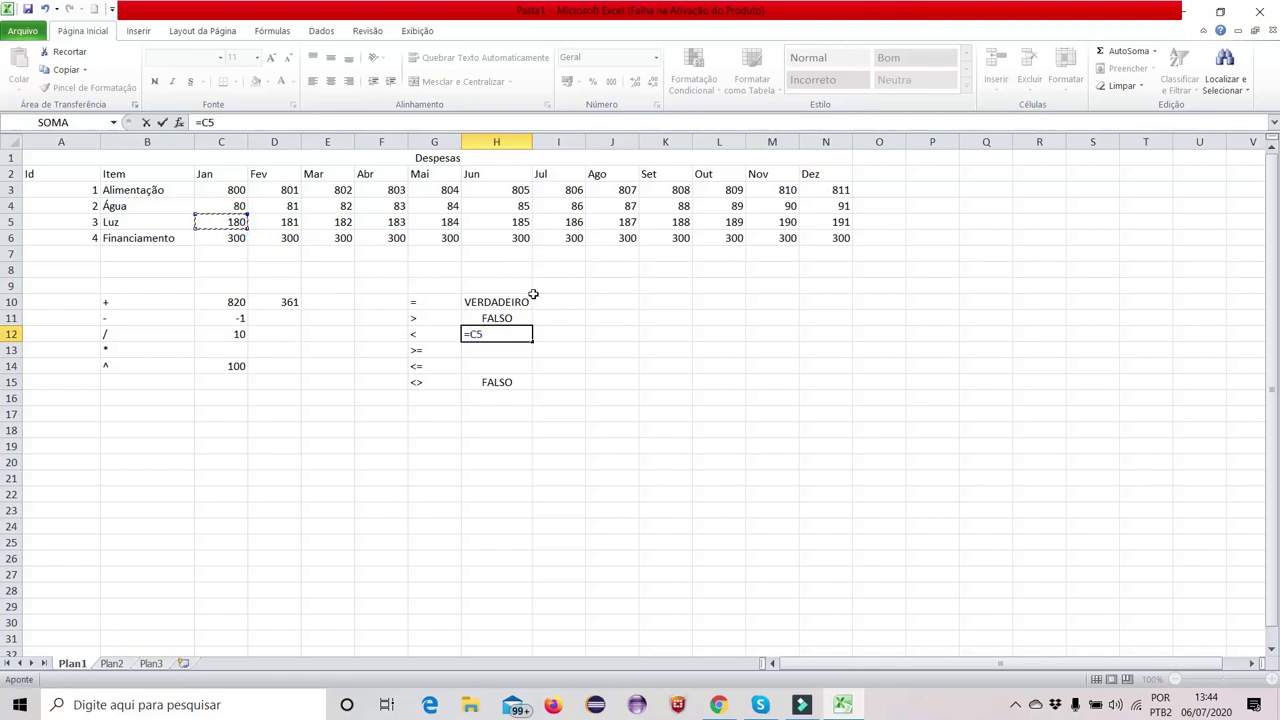
{"action": "type", "text": ">="}
{"action": "left_click", "coordinate": [288, 222]}
{"action": "key", "text": "Return"}
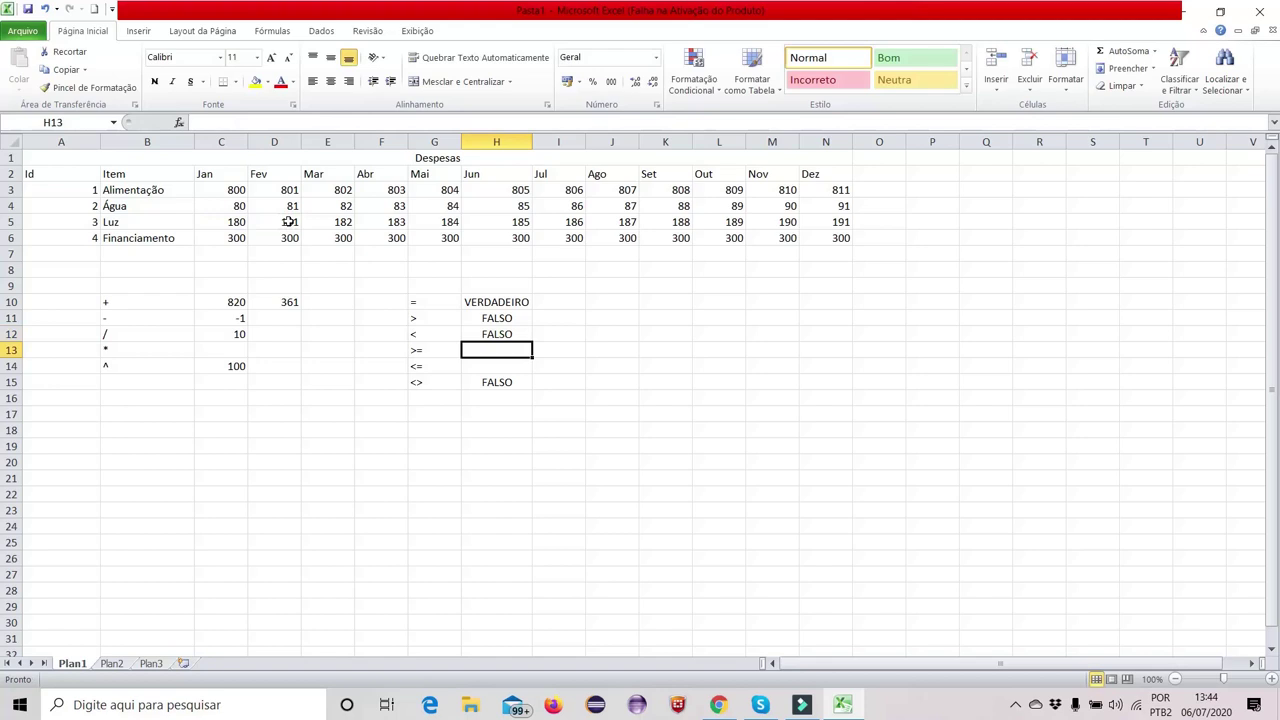
{"action": "left_click", "coordinate": [530, 400]}
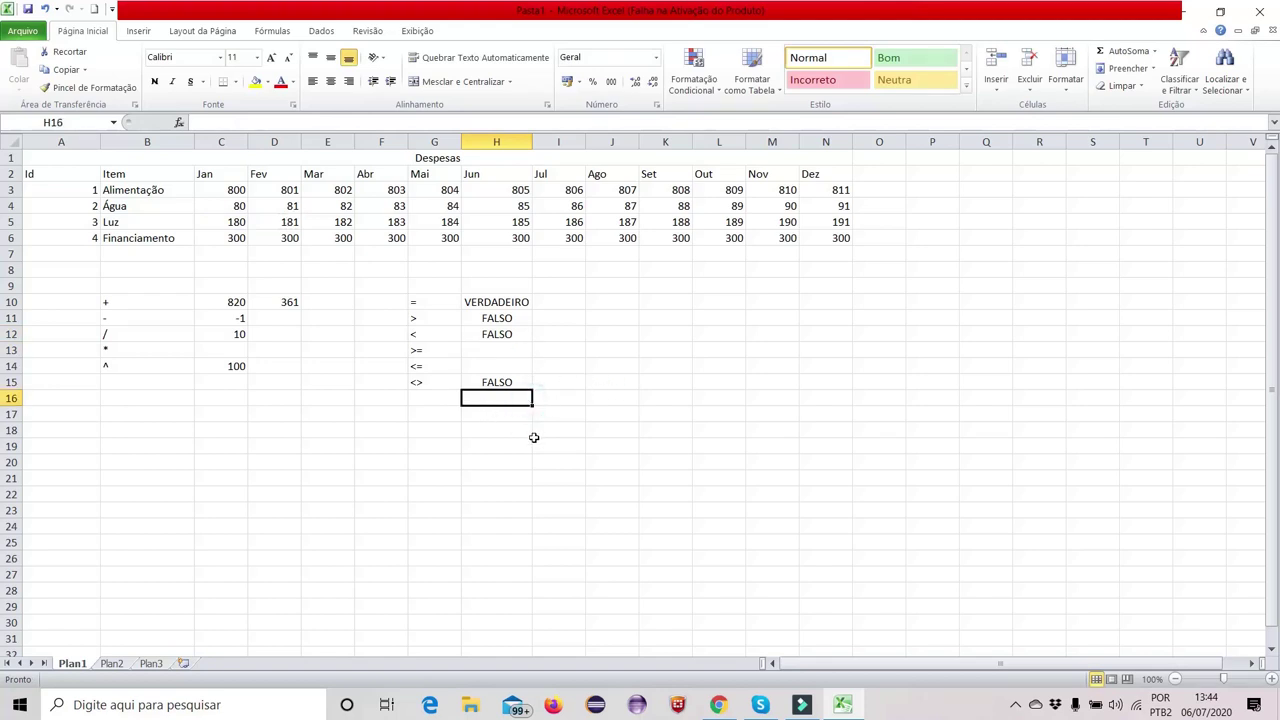
{"action": "left_click_drag", "start_coordinate": [534, 437], "coordinate": [134, 301]}
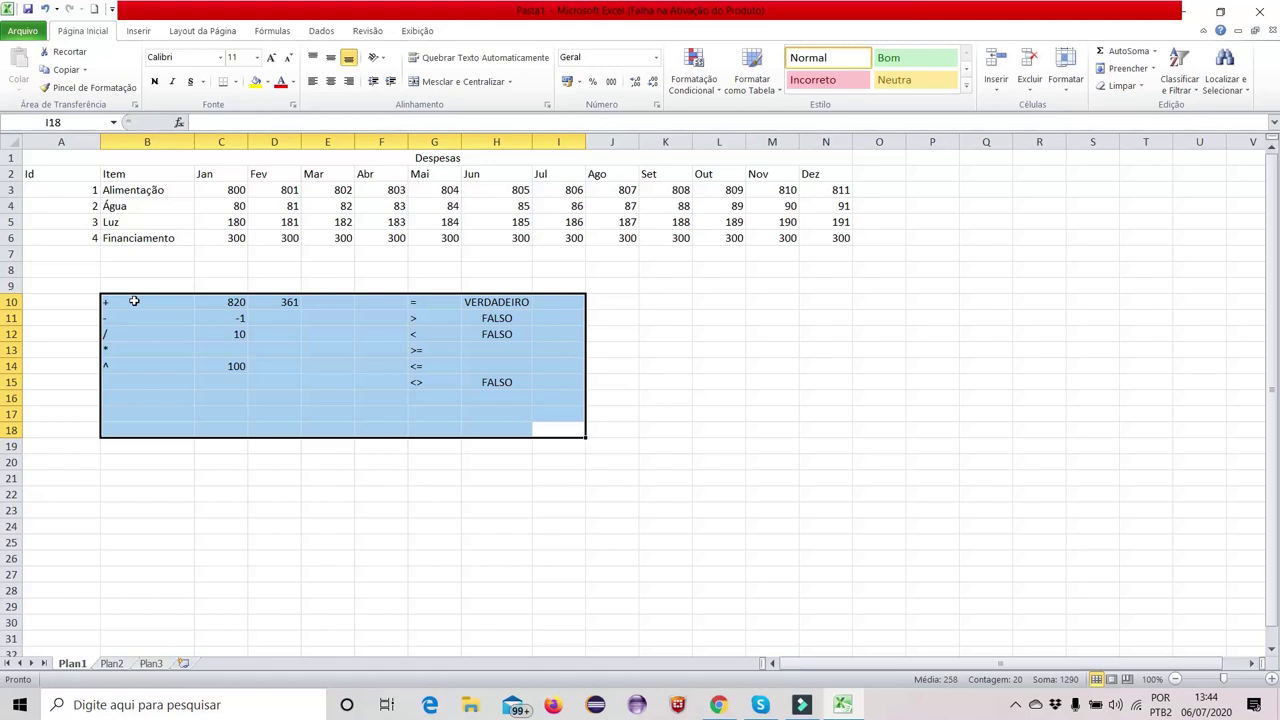
{"action": "key", "text": "BackSpace"}
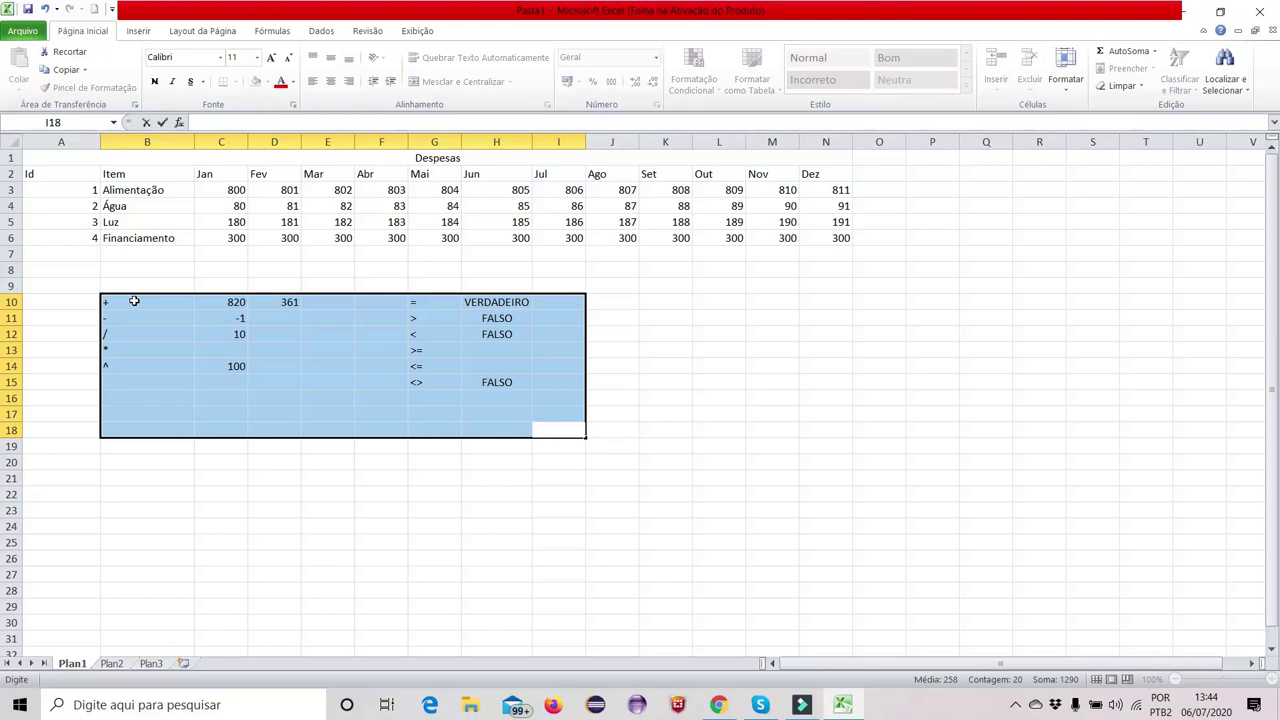
{"action": "left_click", "coordinate": [298, 398]}
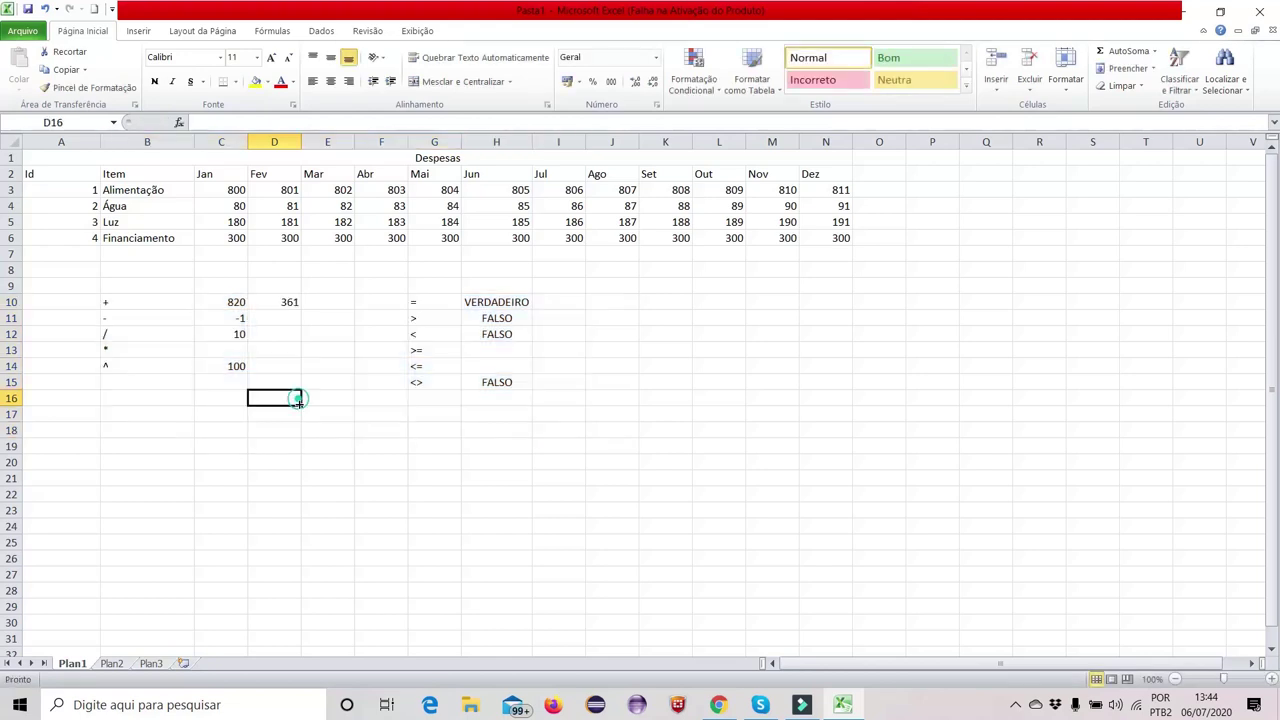
Clear the contents of range B10:H17, which holds the operator lists and their example formulas
{"action": "left_click_drag", "start_coordinate": [523, 415], "coordinate": [245, 318]}
{"action": "left_click_drag", "start_coordinate": [141, 289], "coordinate": [131, 299]}
{"action": "key", "text": "Delete"}
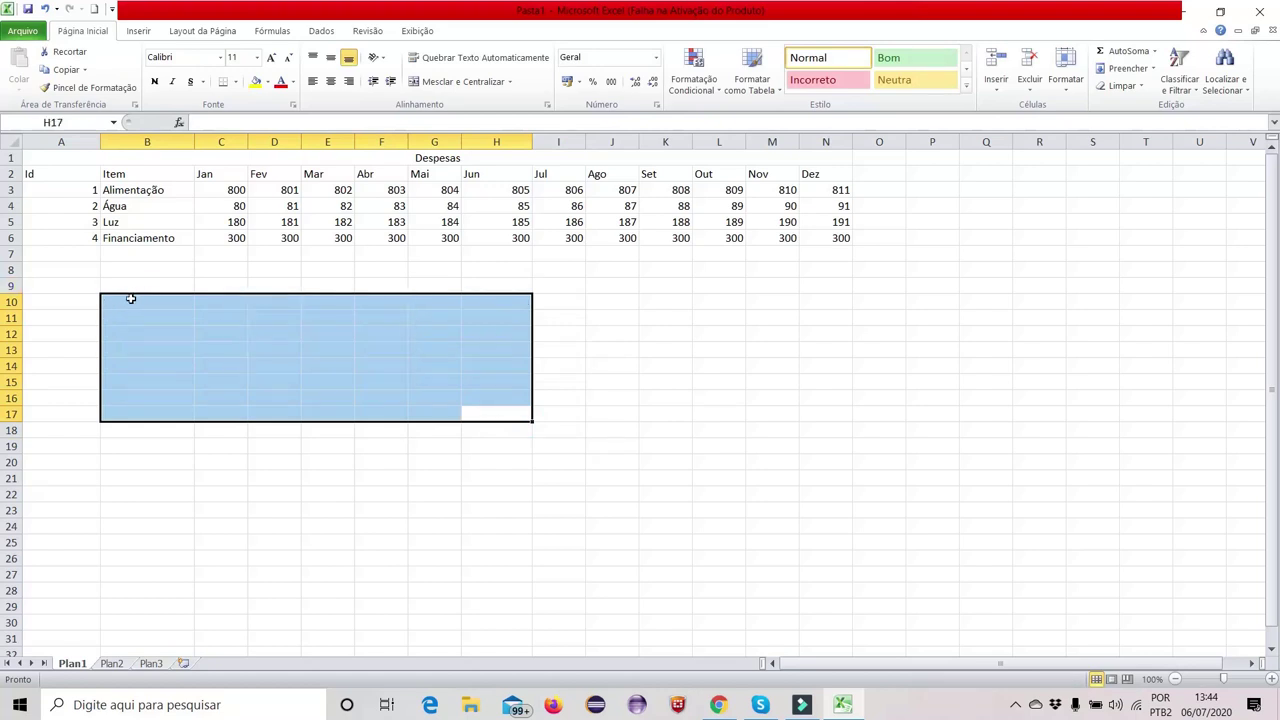
{"action": "left_click", "coordinate": [380, 331]}
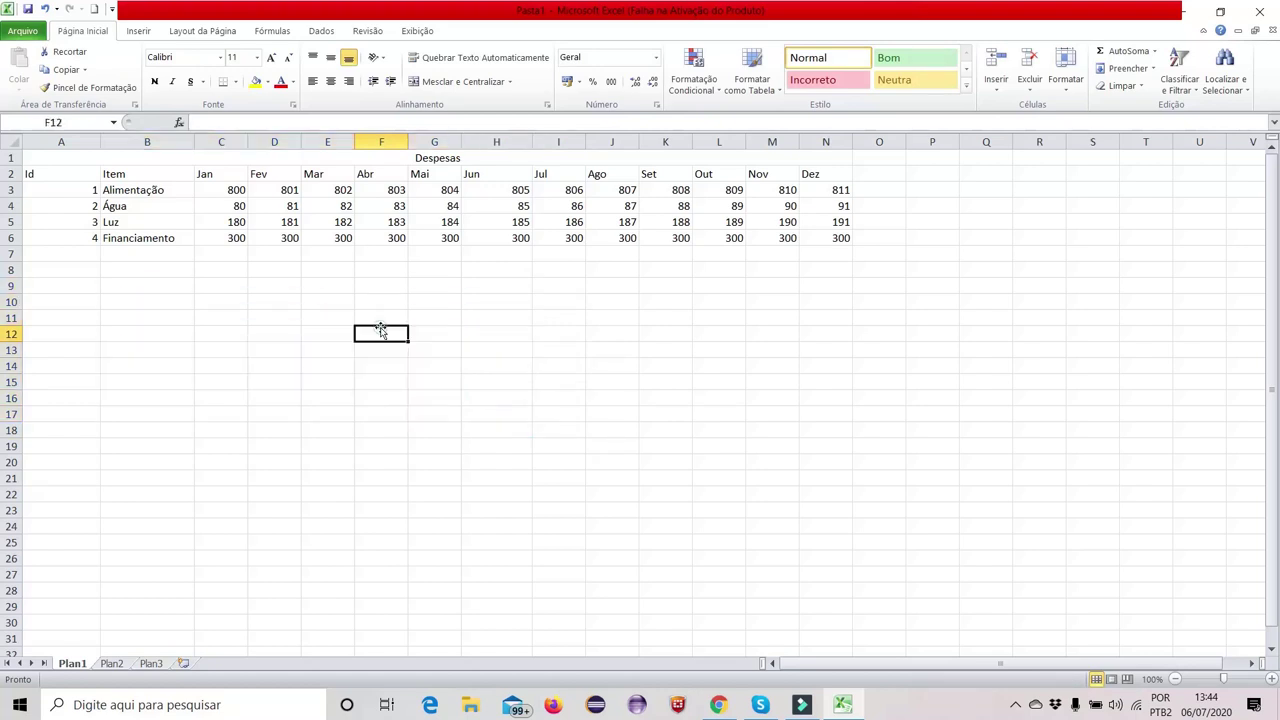
{"action": "left_click", "coordinate": [289, 285]}
{"action": "left_click", "coordinate": [156, 298]}
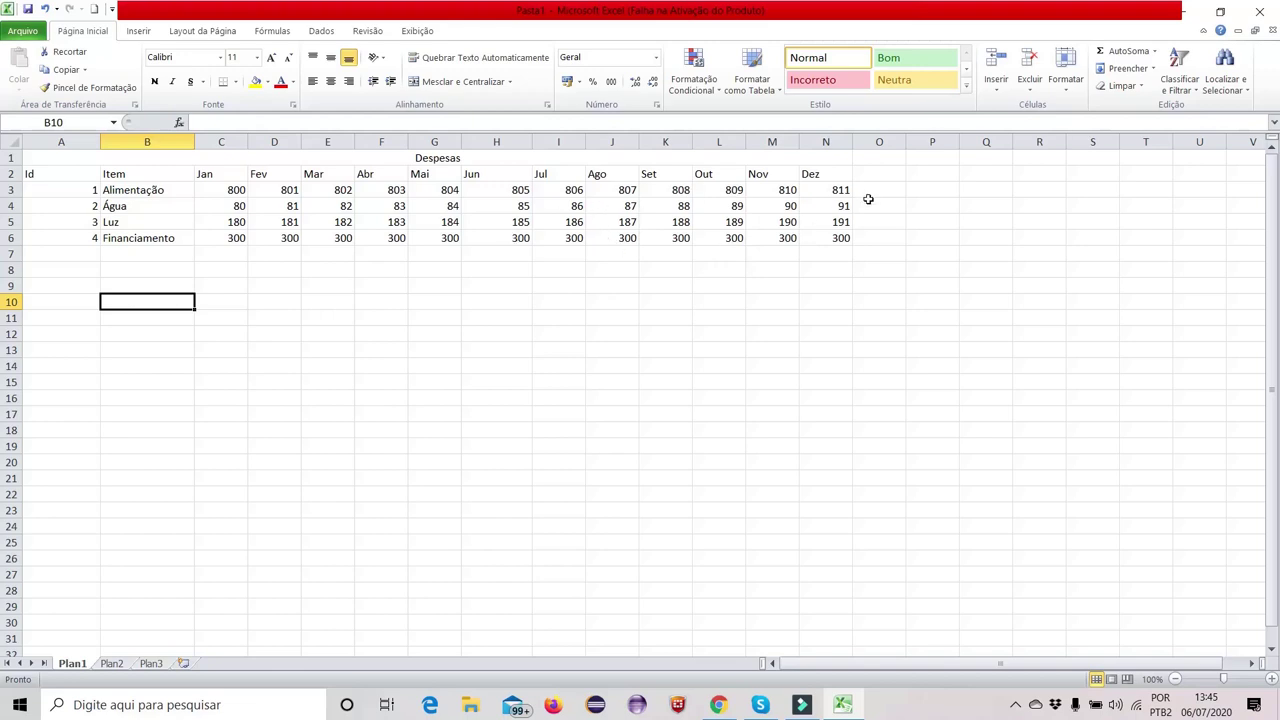
Start a formula in cell C7 below the January expenses and examine the suggested functions beginning with S and F
{"action": "left_click", "coordinate": [235, 254]}
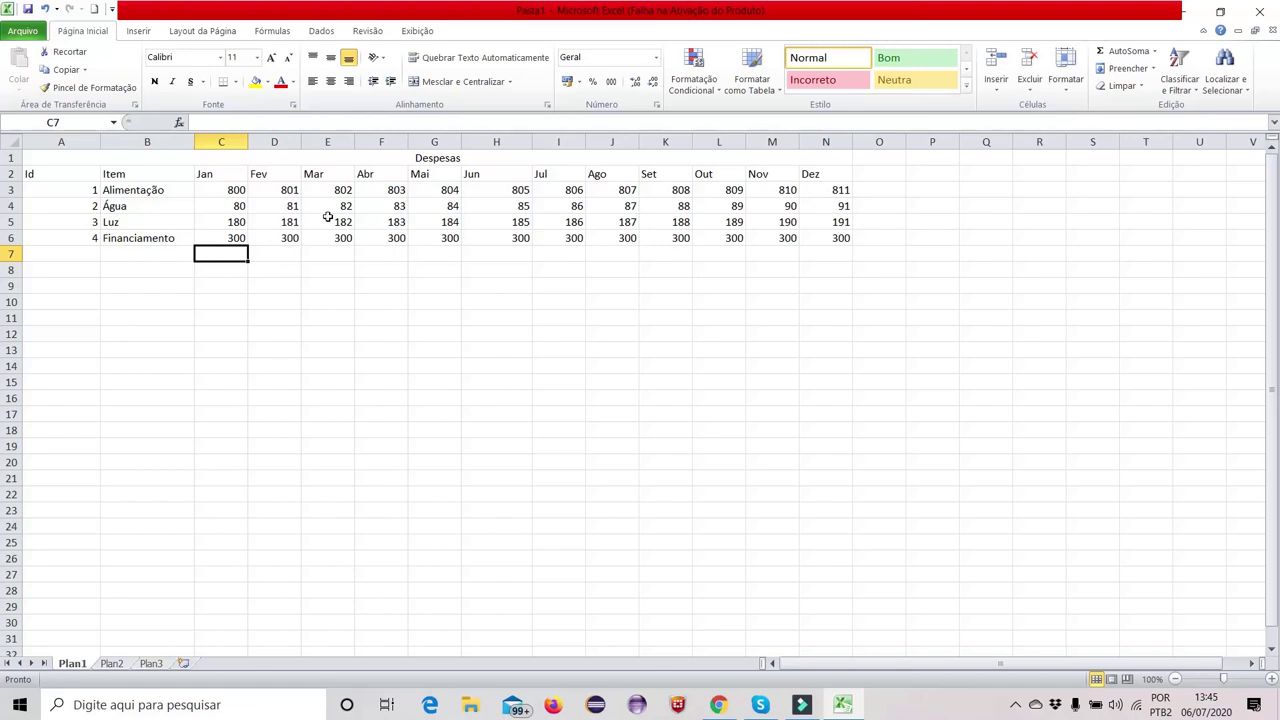
{"action": "type", "text": "="}
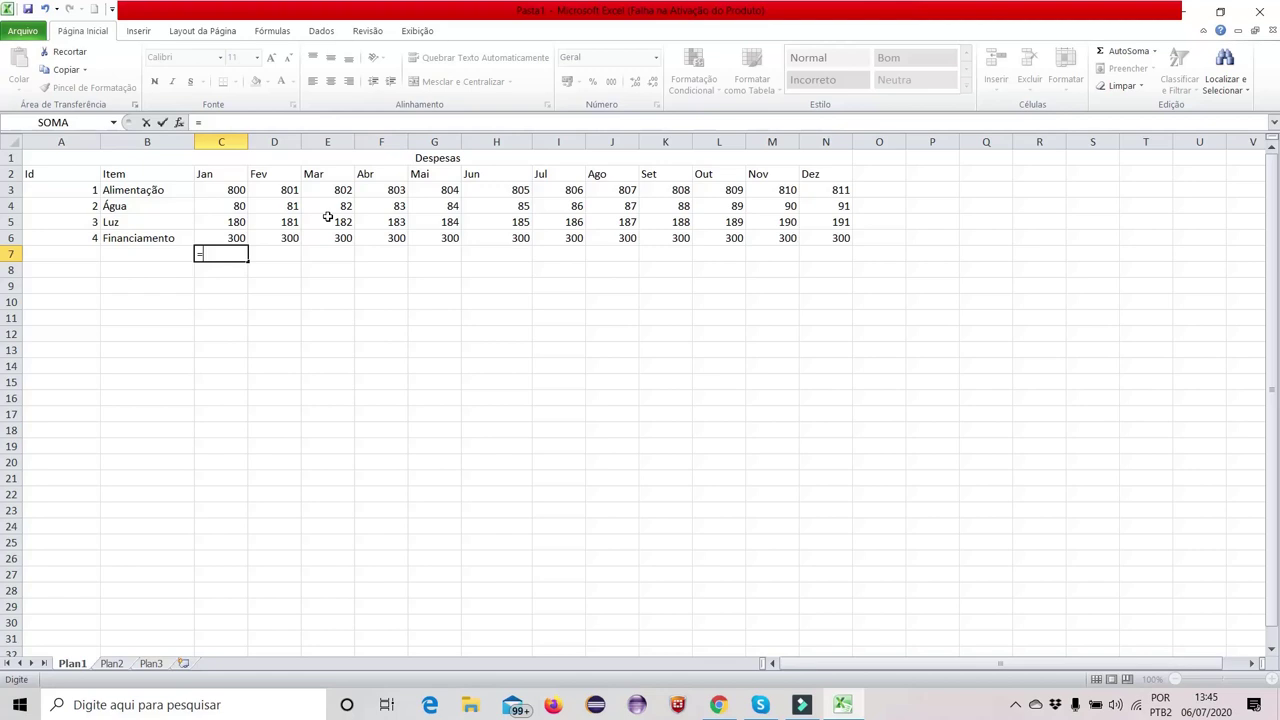
{"action": "type", "text": "S"}
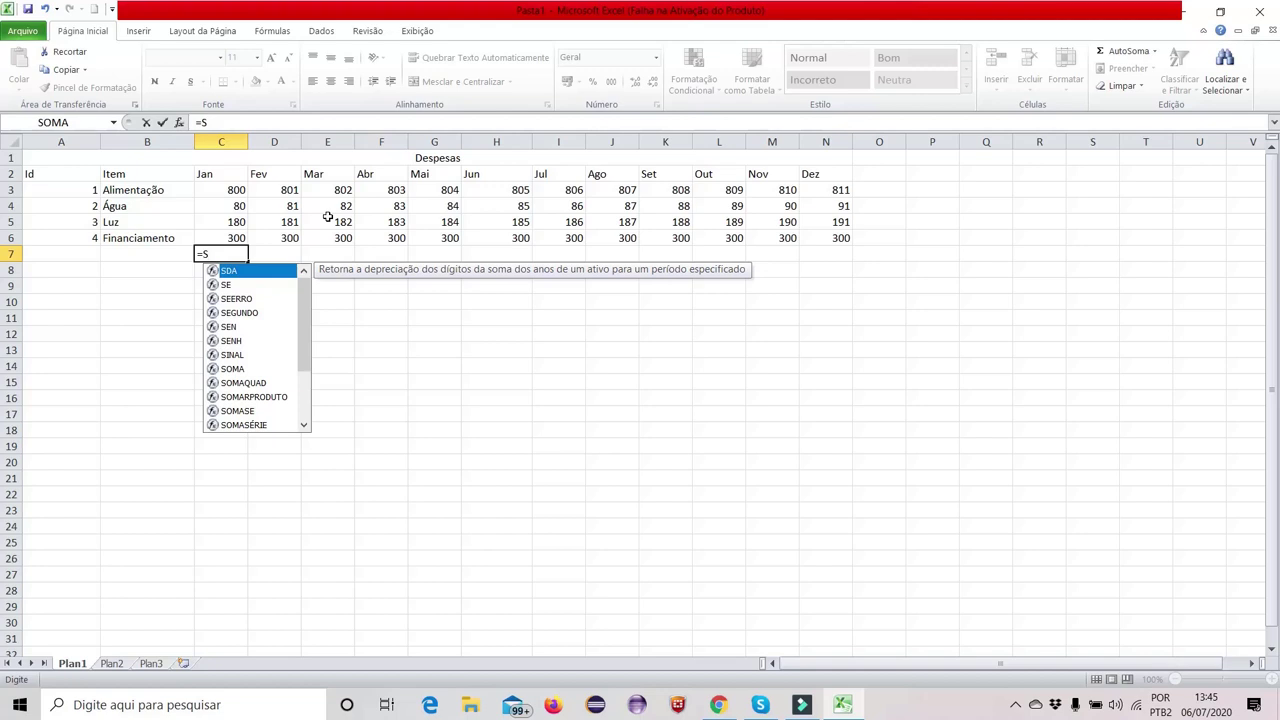
{"action": "key", "text": "BackSpace"}
{"action": "type", "text": "S"}
{"action": "key", "text": "BackSpace"}
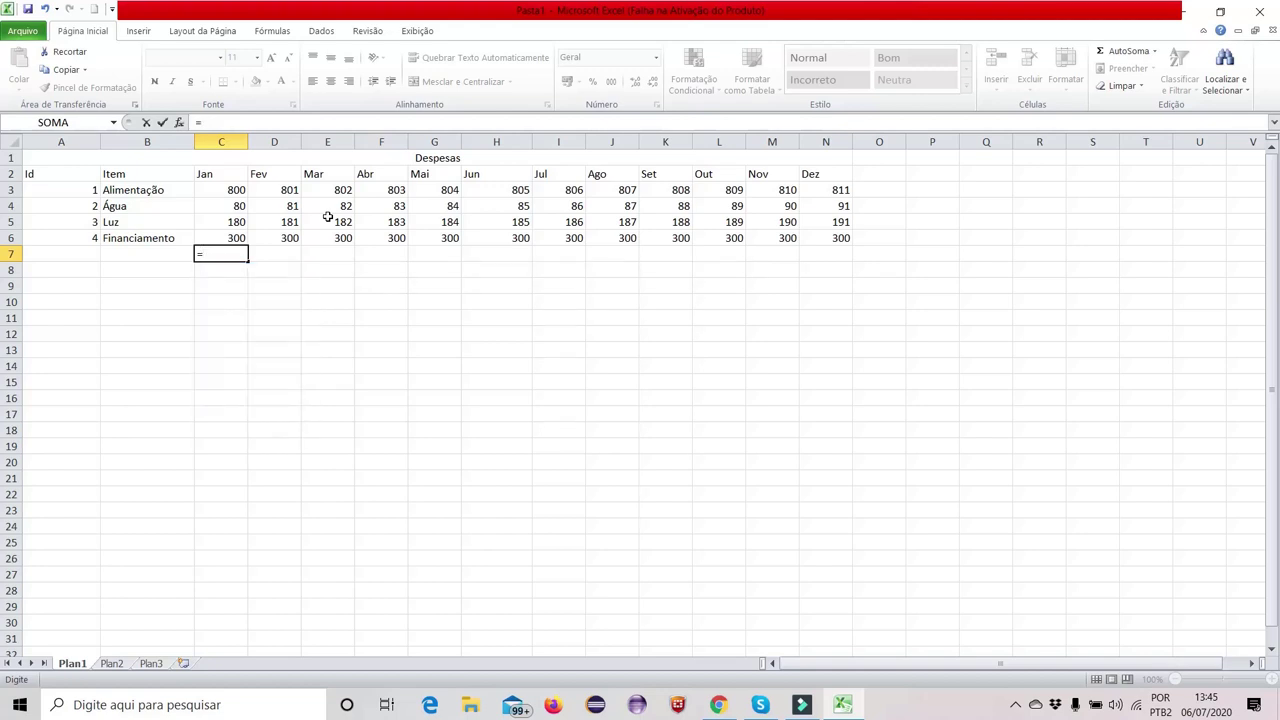
{"action": "type", "text": "S"}
{"action": "key", "text": "BackSpace"}
{"action": "type", "text": "F"}
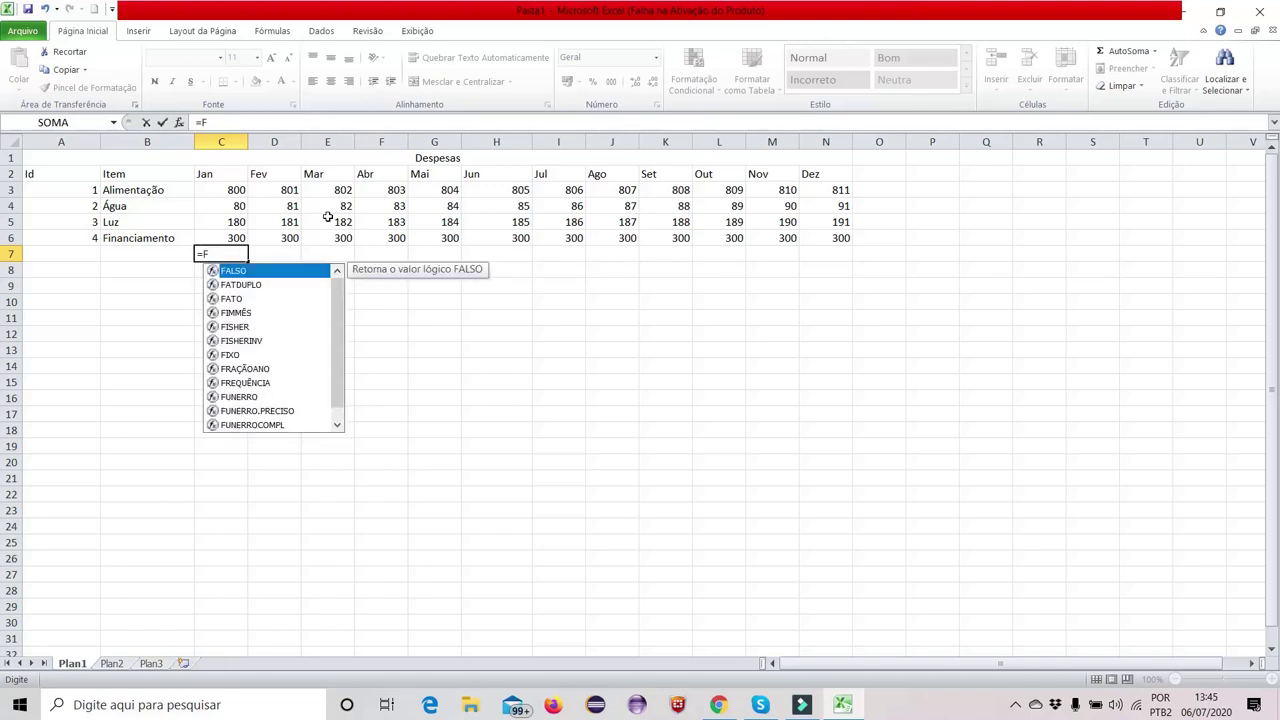
{"action": "key", "text": "BackSpace"}
{"action": "type", "text": "F"}
{"action": "key", "text": "BackSpace"}
Try to enter the SOMA function with empty parentheses, =SOMA(), in cell C7 and return to editing it
{"action": "type", "text": "SOMA"}
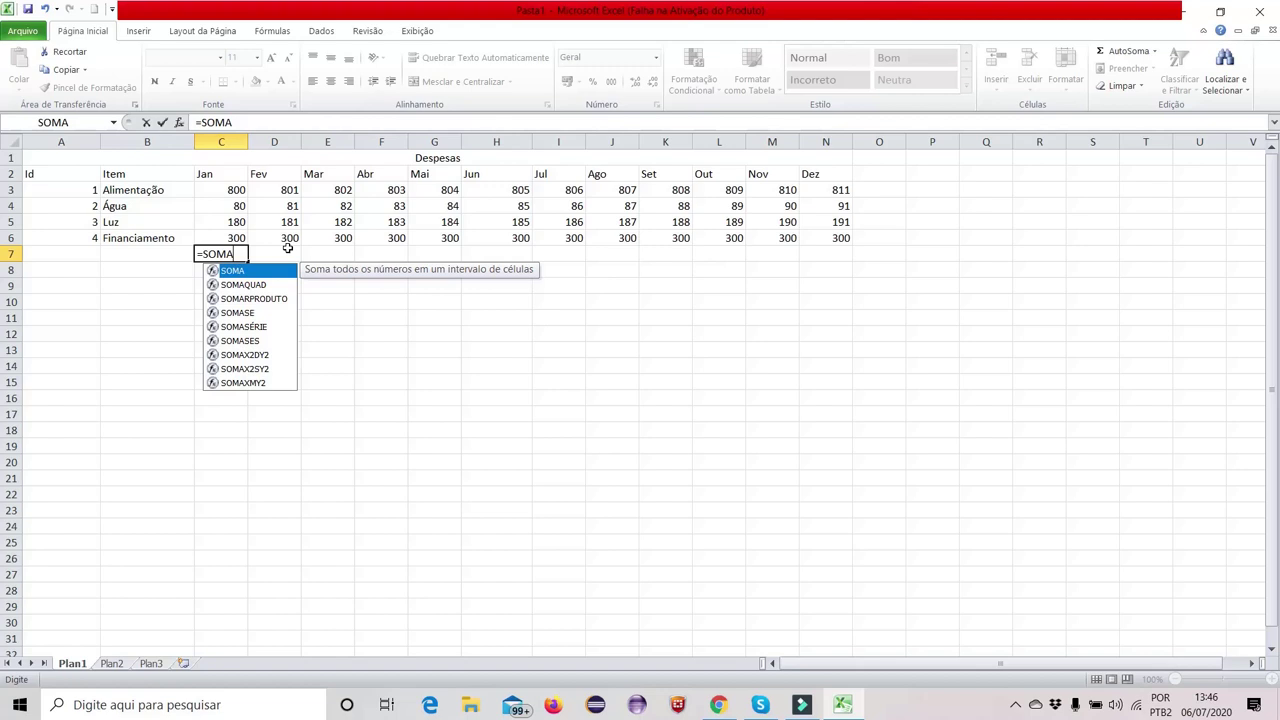
{"action": "type", "text": "()"}
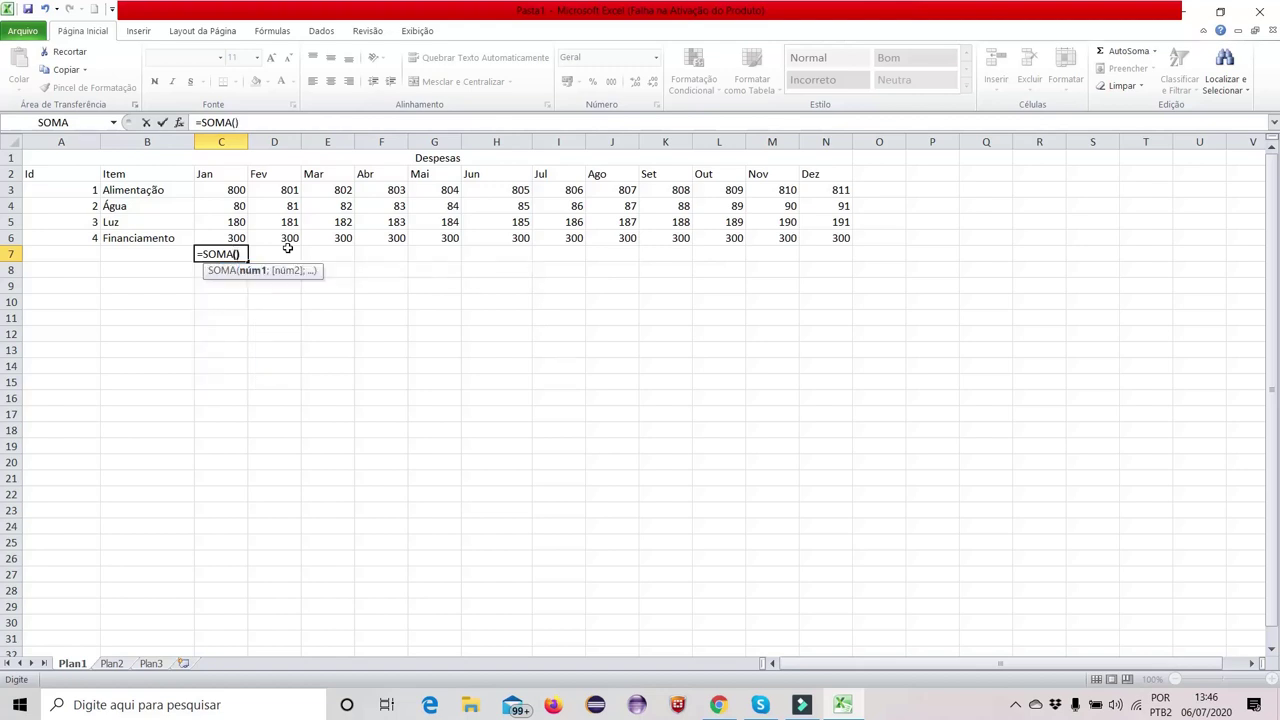
{"action": "key", "text": "Return"}
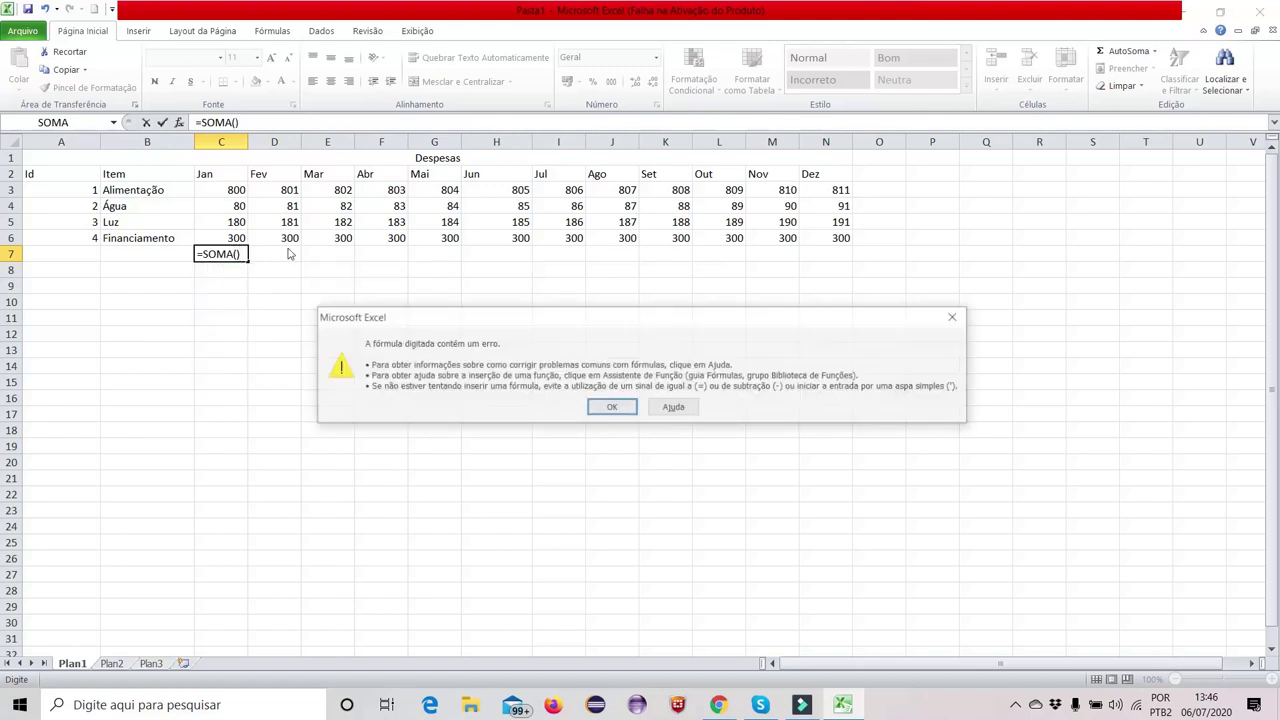
{"action": "key", "text": "Return"}
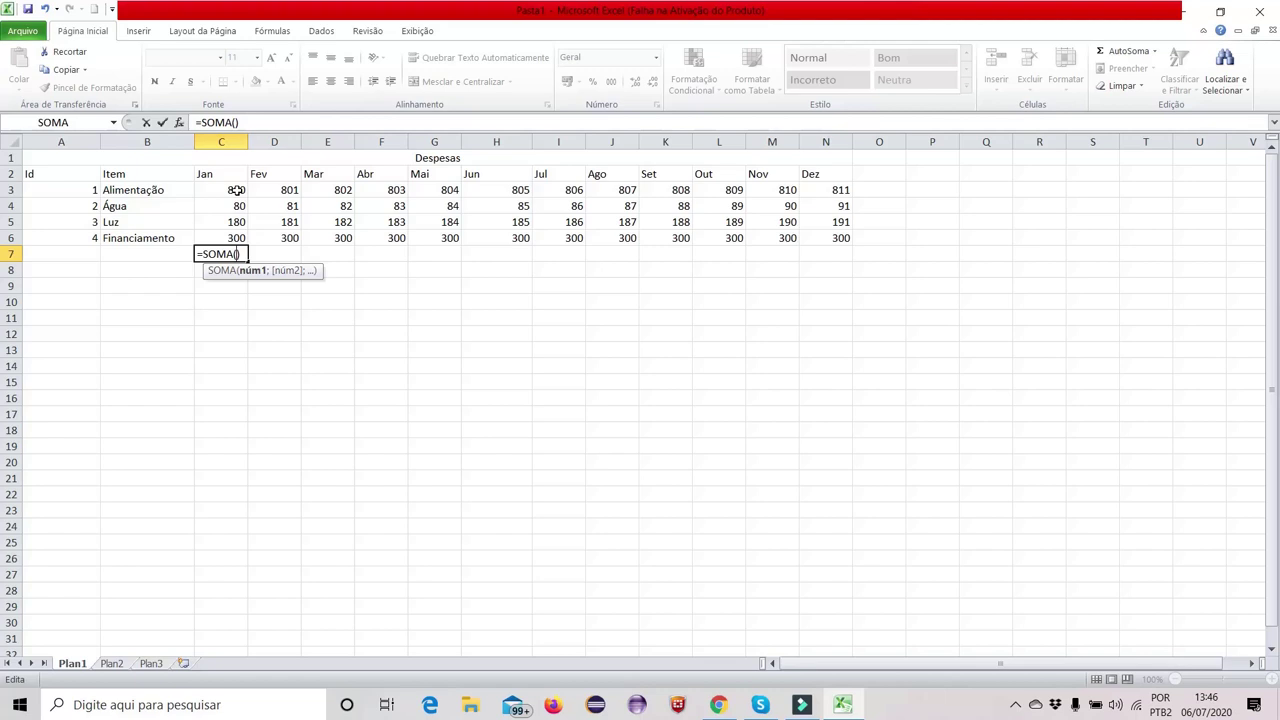
Complete the formula in C7 as =SOMA(C3:C6) to total the January expenses
{"action": "left_click", "coordinate": [237, 190]}
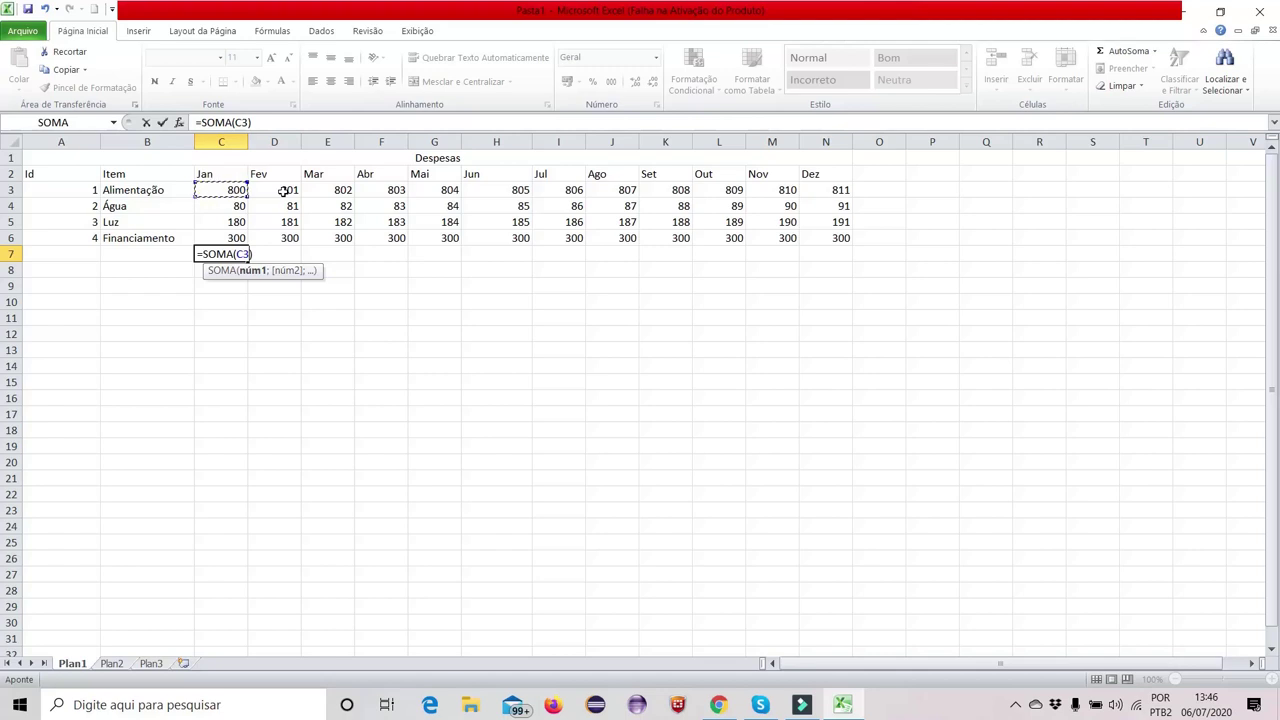
{"action": "key", "text": "F8"}
{"action": "key", "text": "BackSpace"}
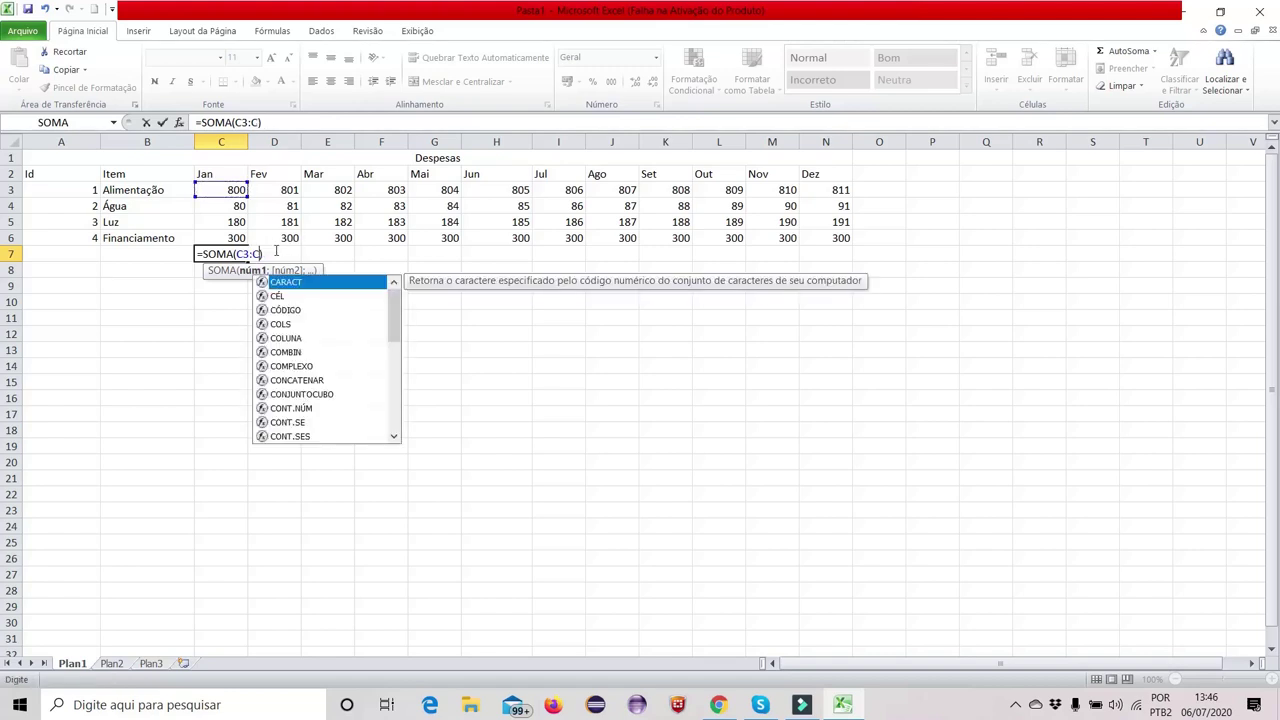
{"action": "key", "text": "BackSpace"}
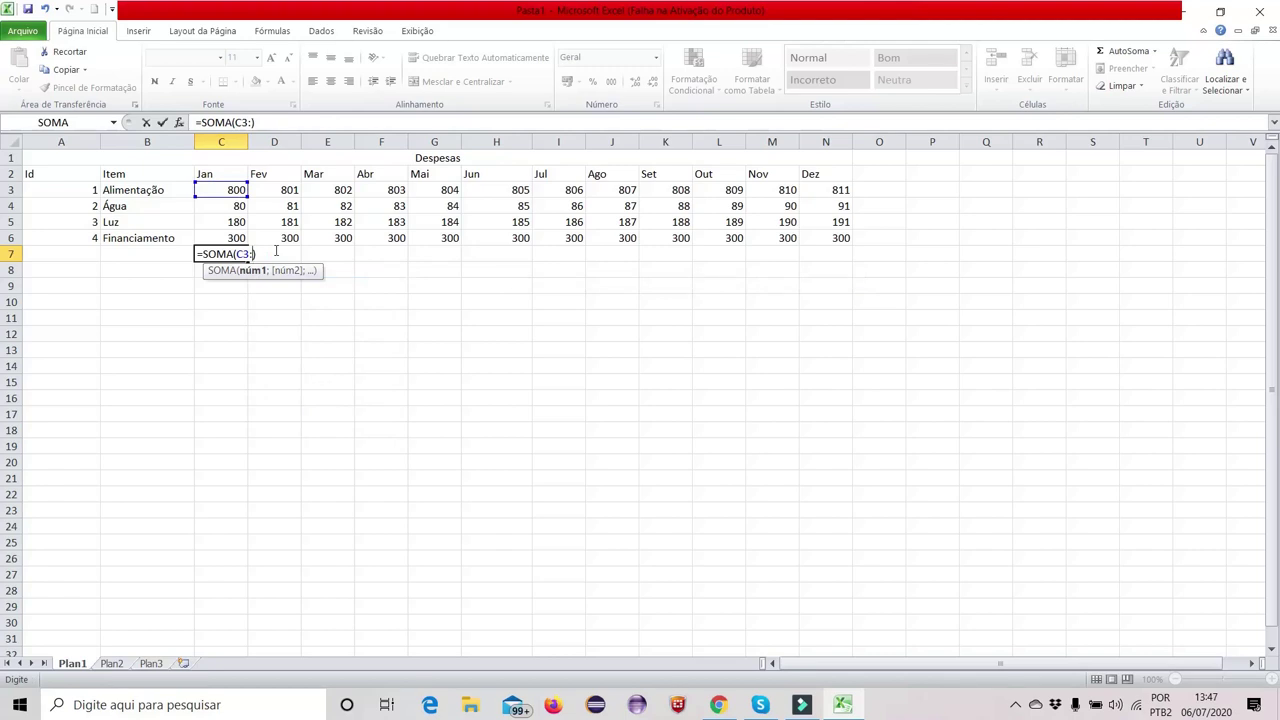
{"action": "type", "text": "C"}
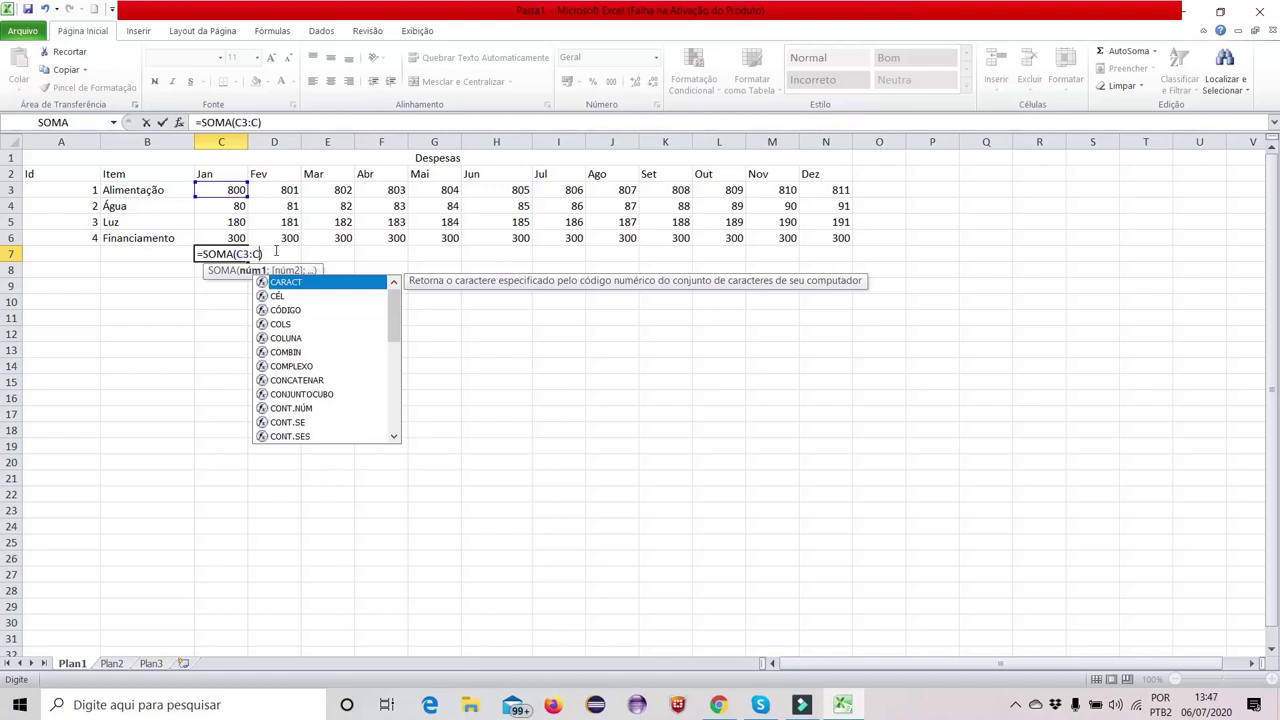
{"action": "type", "text": "6"}
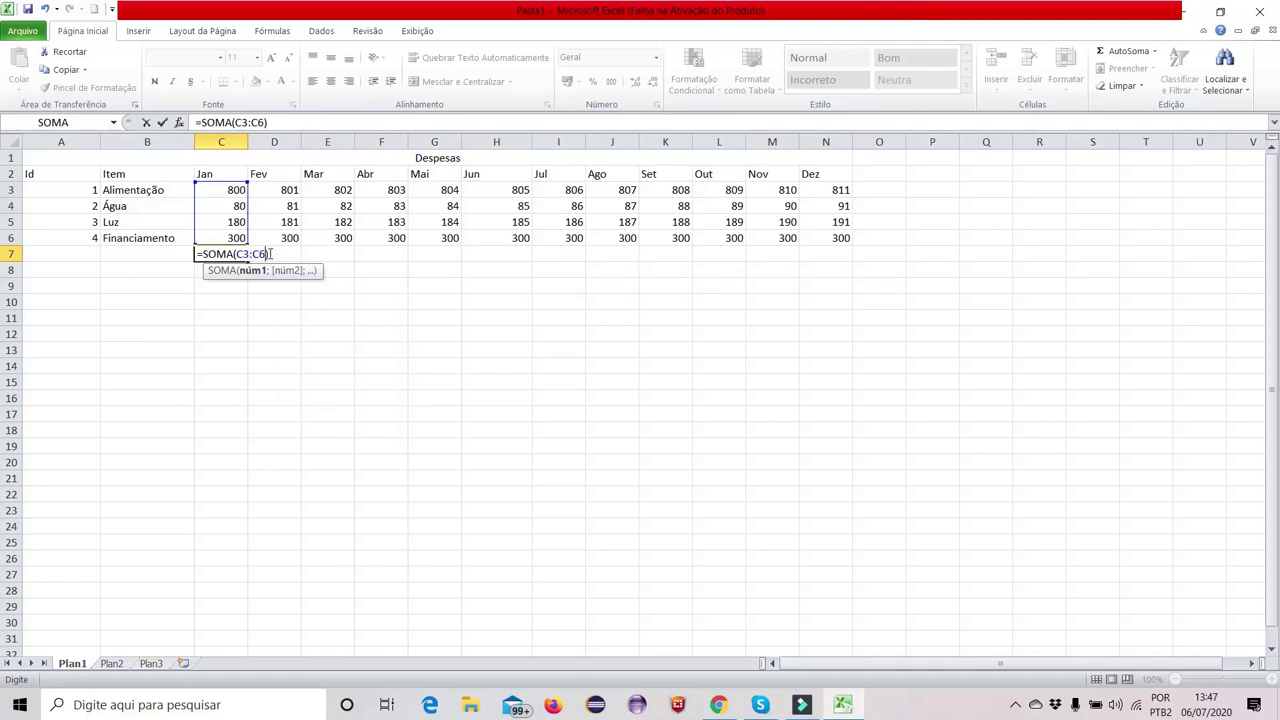
{"action": "left_click", "coordinate": [268, 256]}
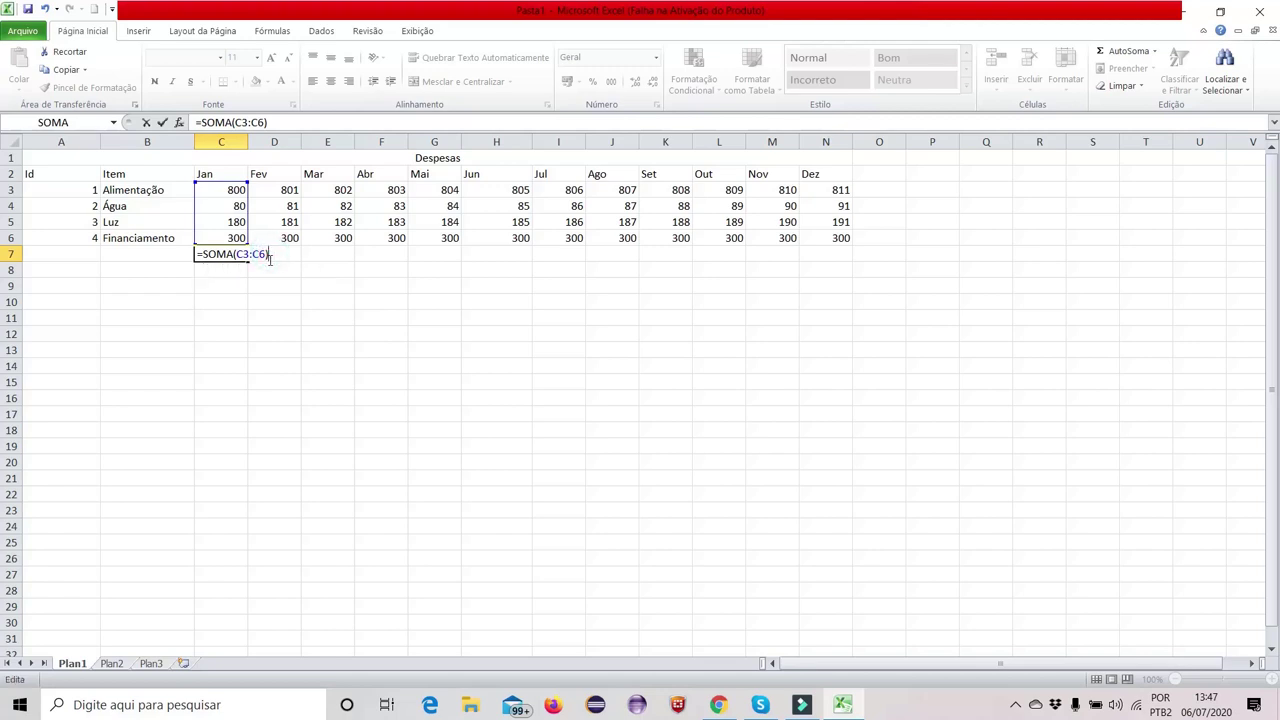
{"action": "key", "text": "Return"}
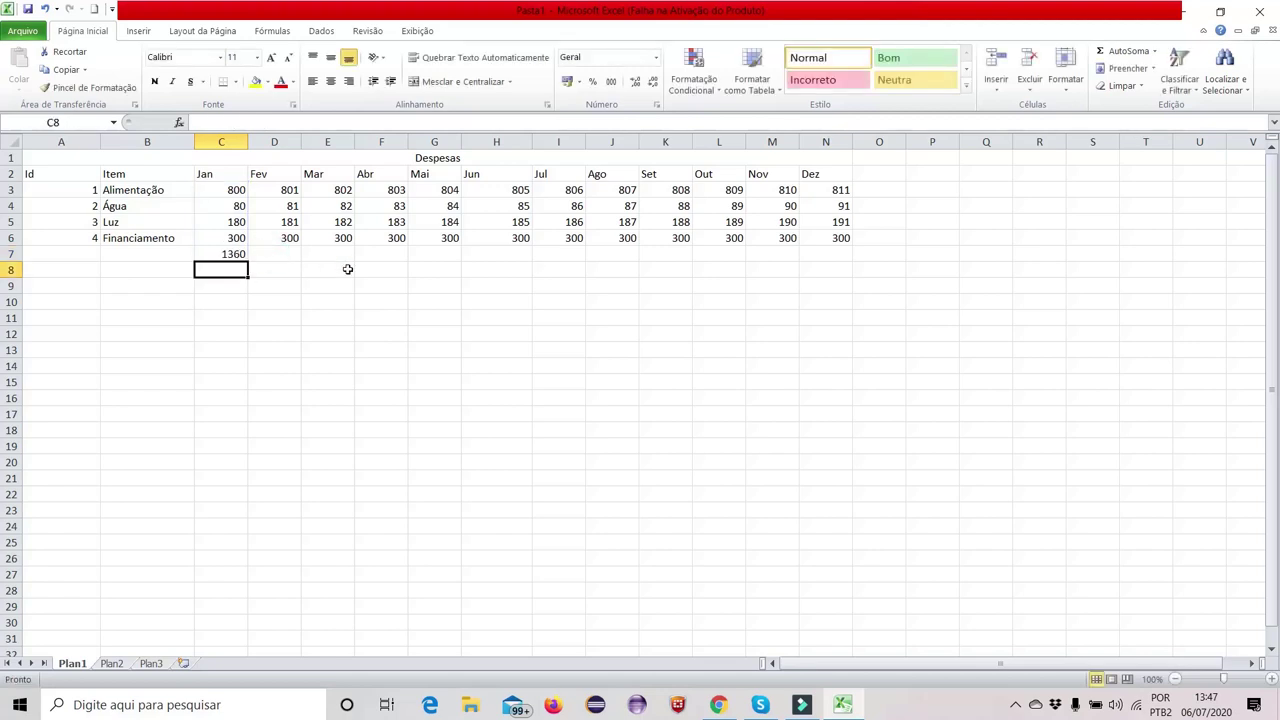
{"action": "left_click", "coordinate": [240, 256]}
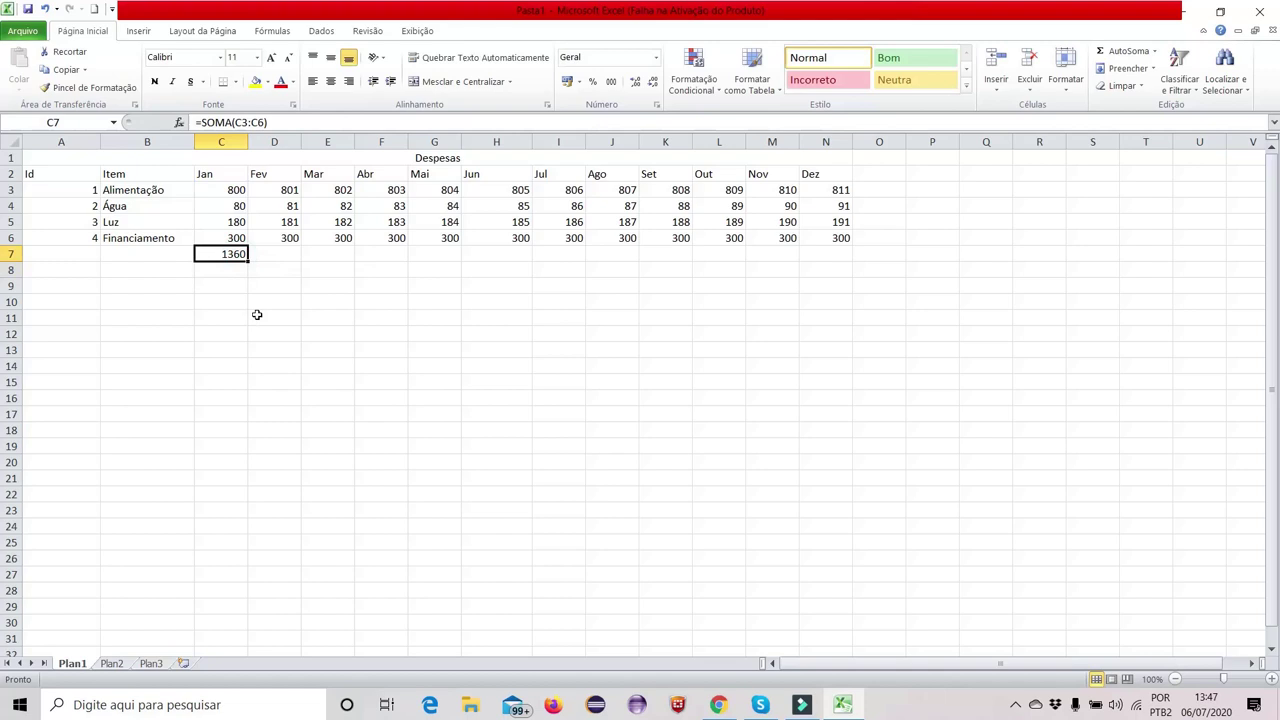
Enter =MÁXIMO(C3:C6) in cell C10 to find January's highest expense, and compare it with the Alimentação value
{"action": "left_click", "coordinate": [231, 270]}
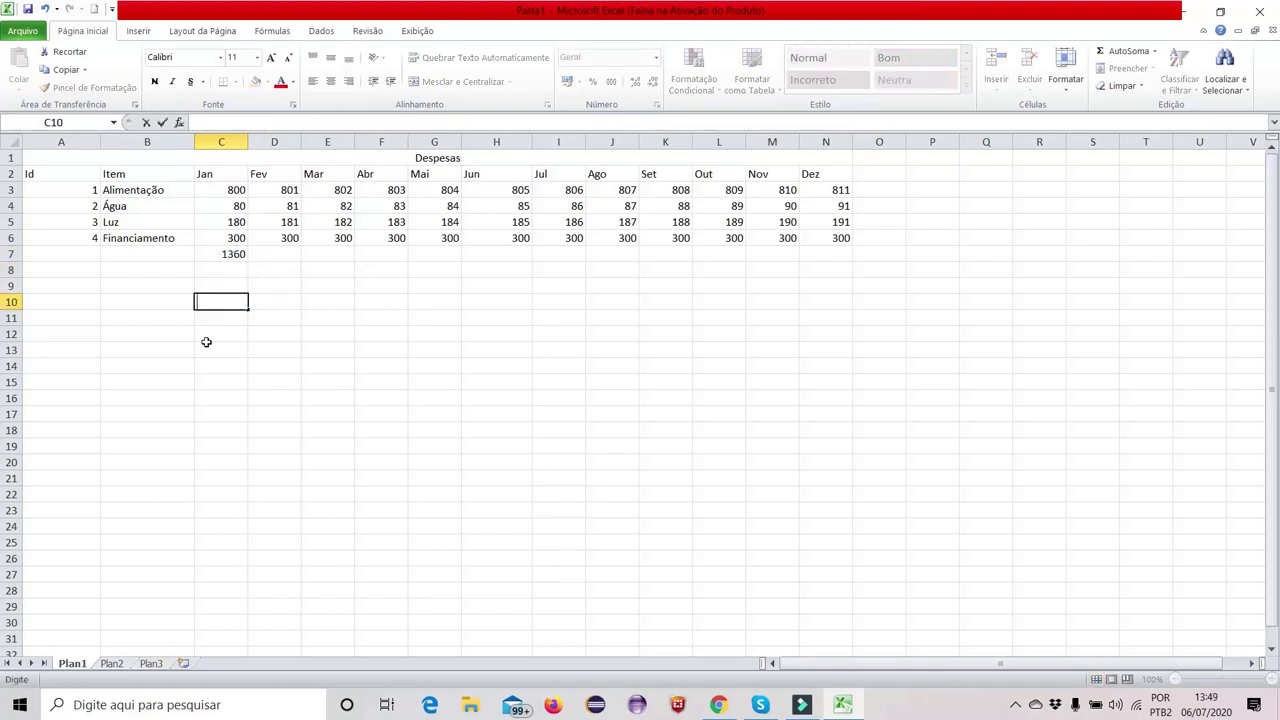
{"action": "left_click", "coordinate": [203, 336]}
{"action": "left_click", "coordinate": [207, 297]}
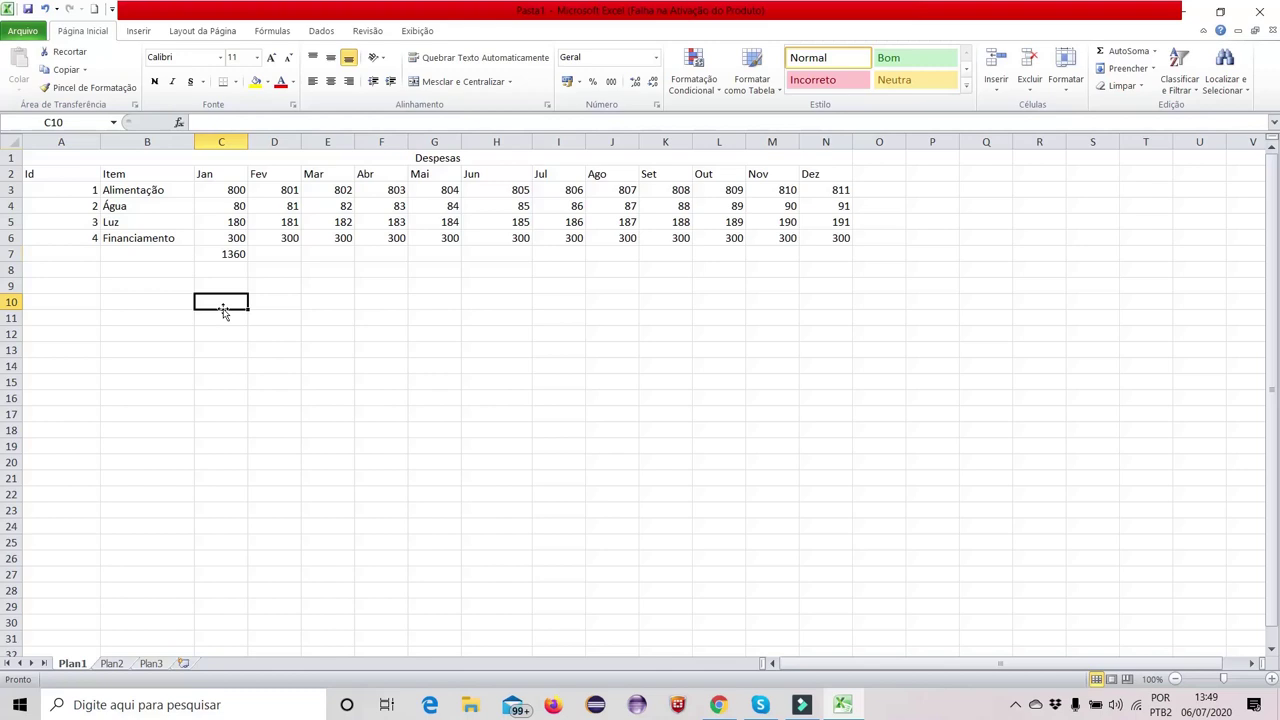
{"action": "type", "text": "=MAXIMO"}
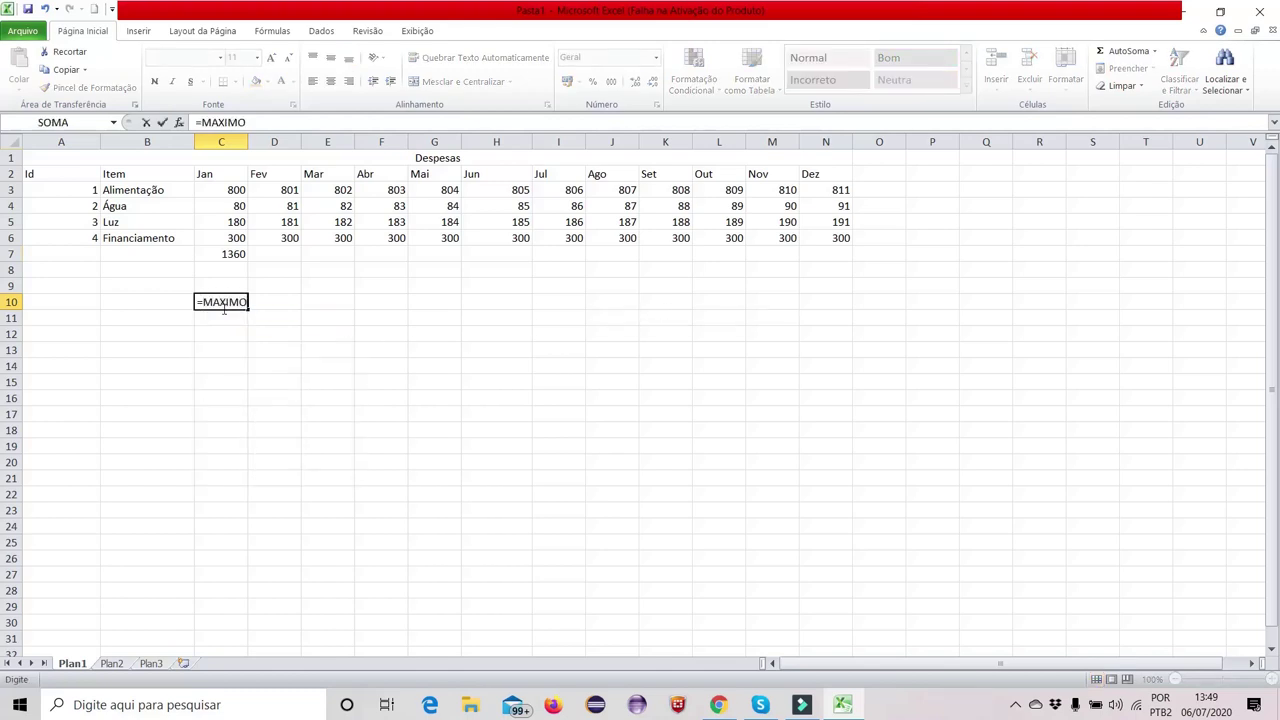
{"action": "type", "text": "("}
{"action": "left_click", "coordinate": [233, 191]}
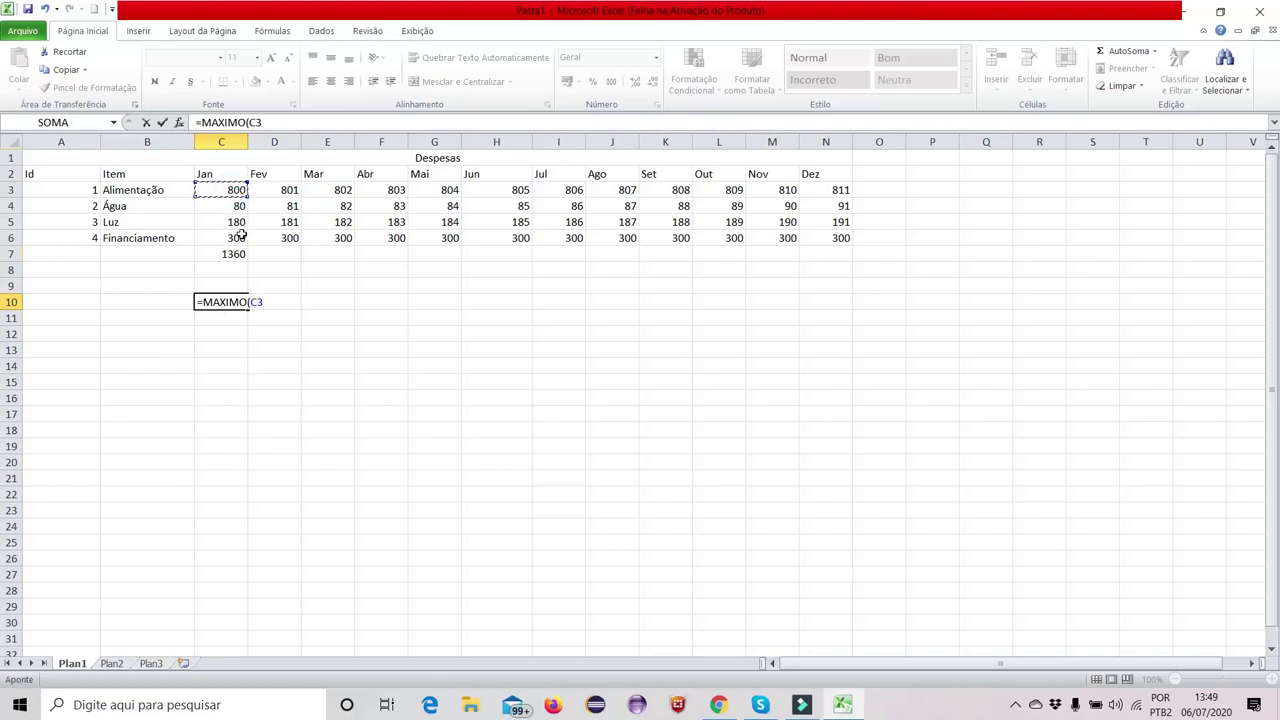
{"action": "left_click", "coordinate": [240, 236], "text": "shift"}
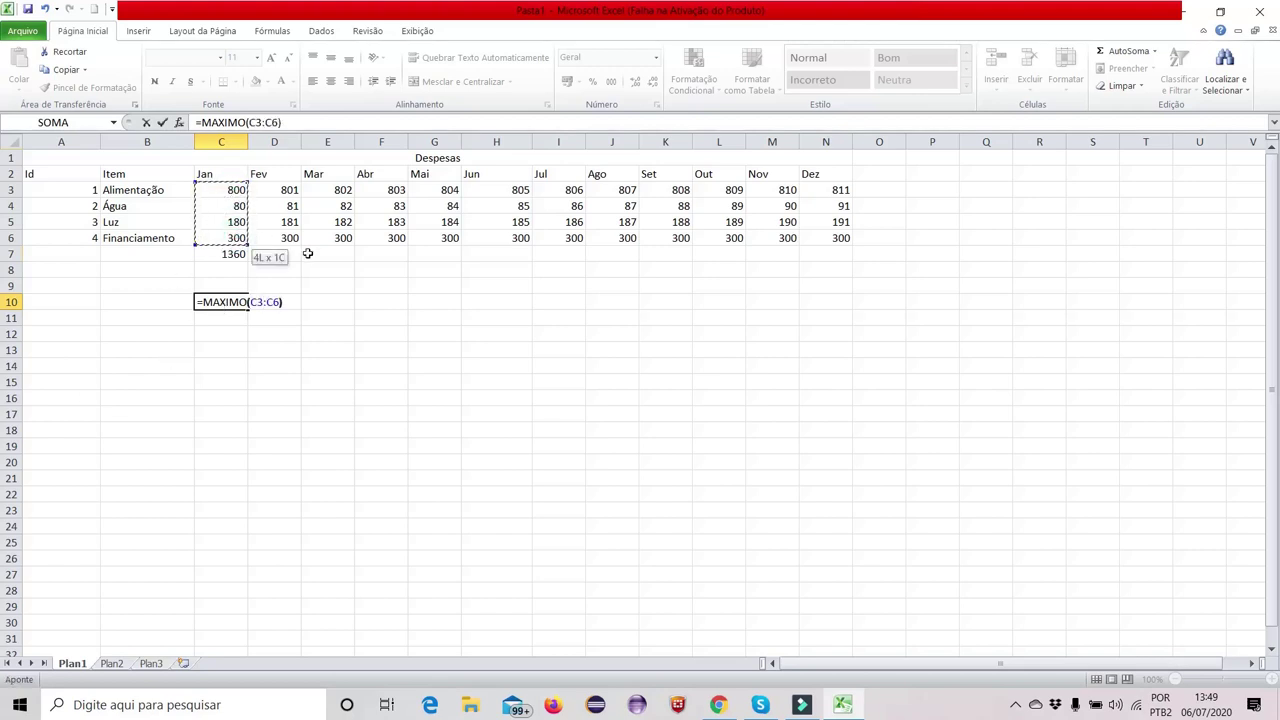
{"action": "key", "text": "Return"}
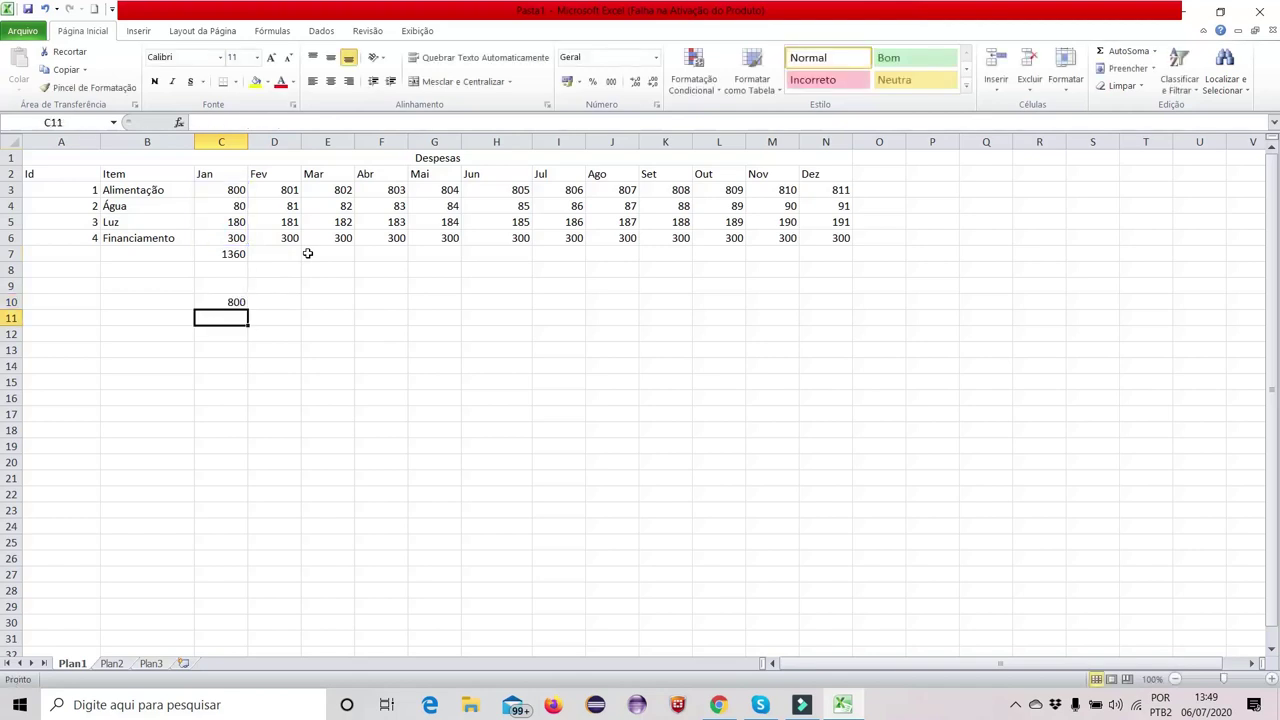
{"action": "left_click", "coordinate": [237, 193]}
{"action": "left_click", "coordinate": [234, 303]}
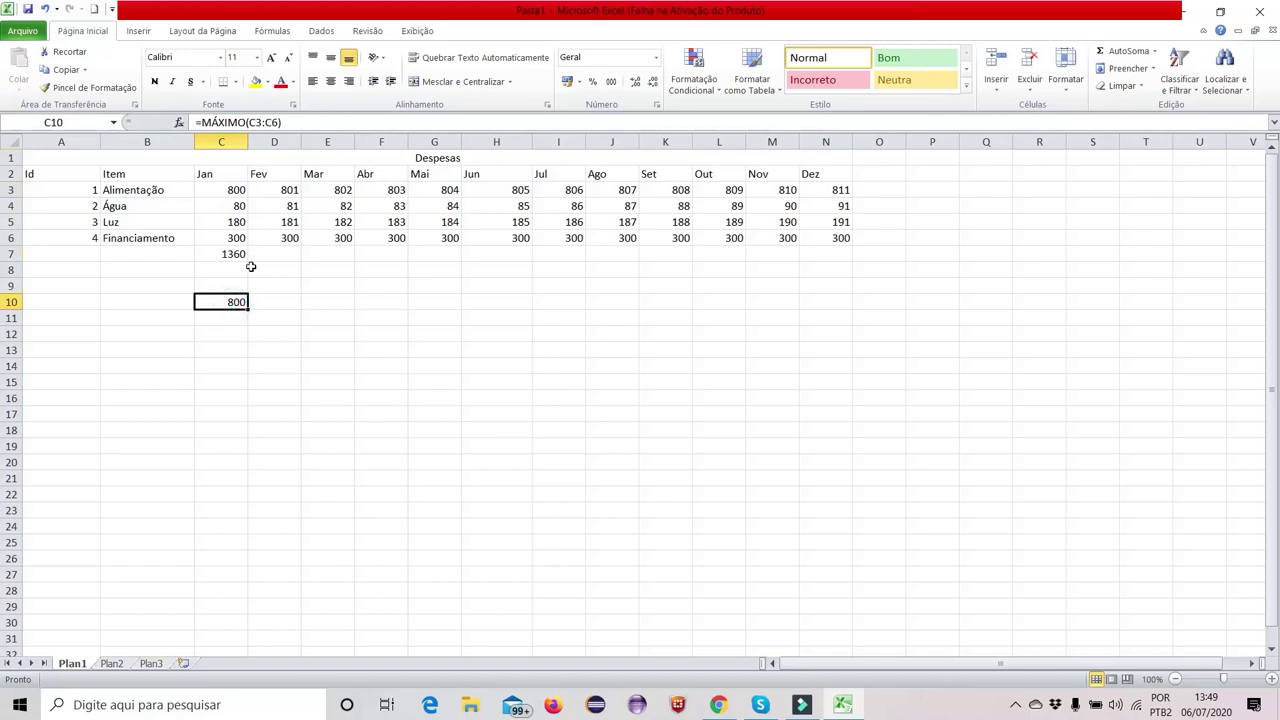
{"action": "left_click", "coordinate": [241, 189]}
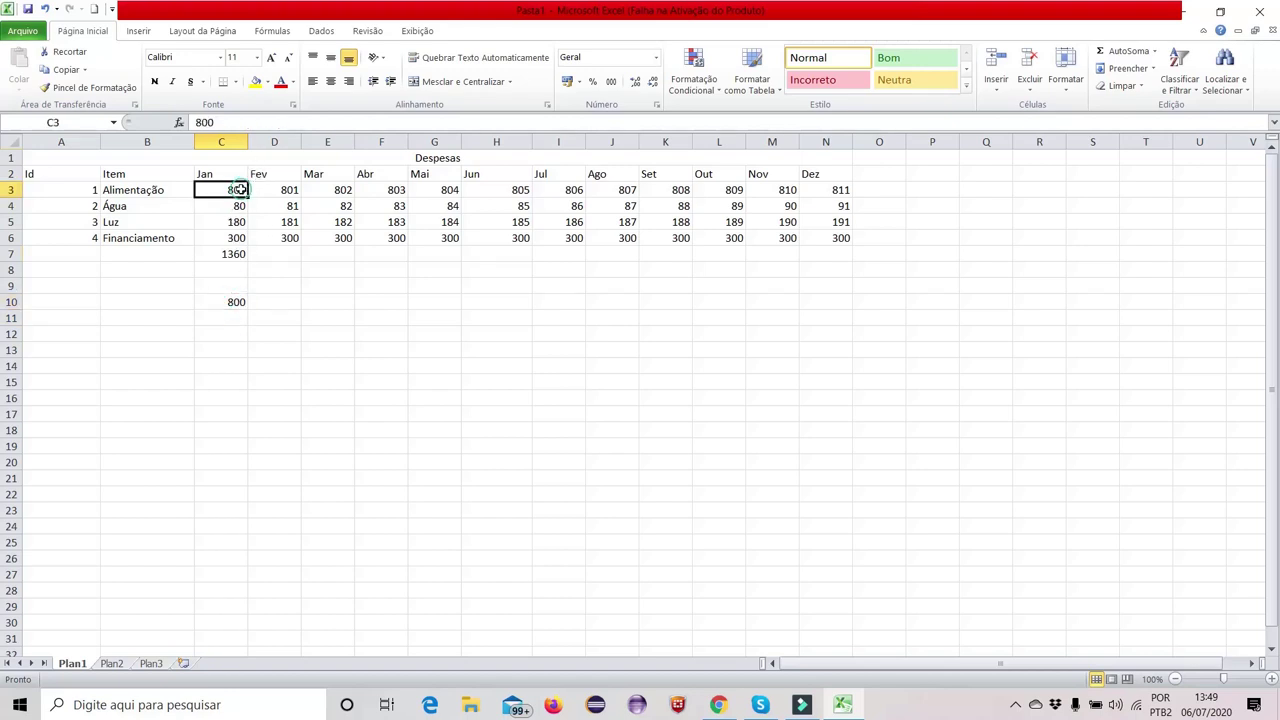
Enter =MÁXIMO(C3:M3) in cell D10 to find the highest Alimentação expense from January to November
{"action": "left_click", "coordinate": [285, 302]}
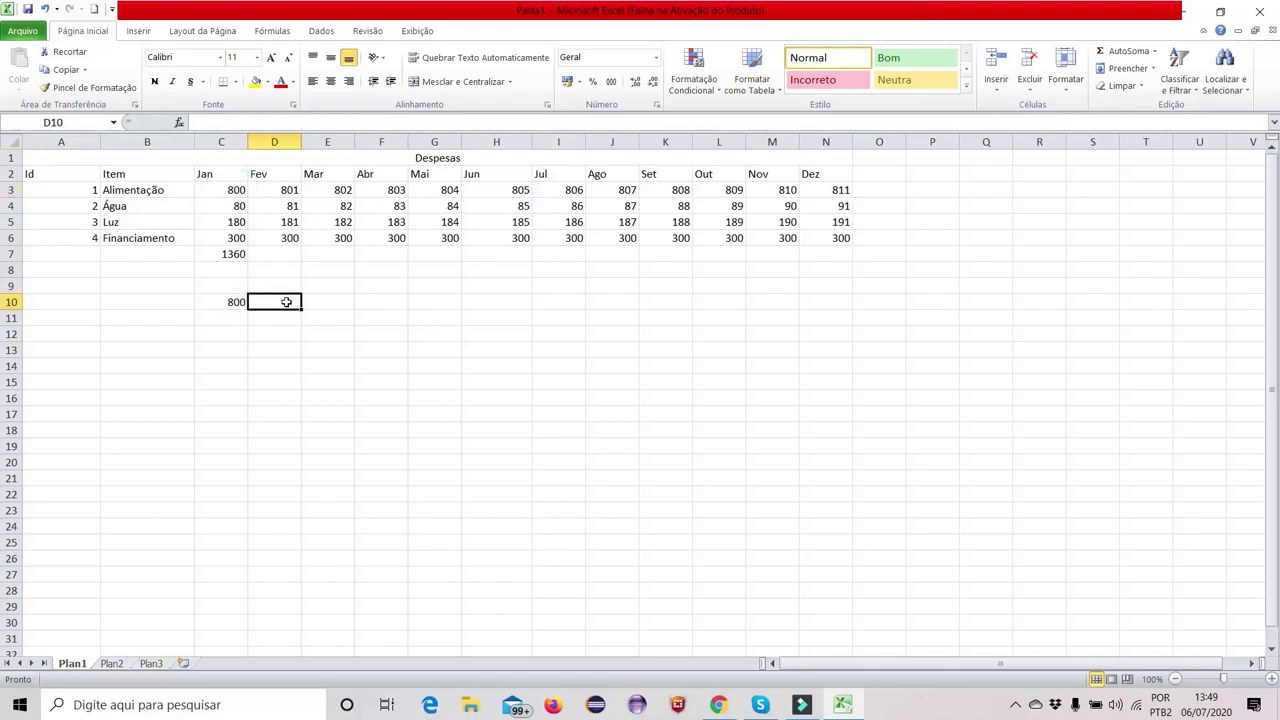
{"action": "type", "text": "=MAXI"}
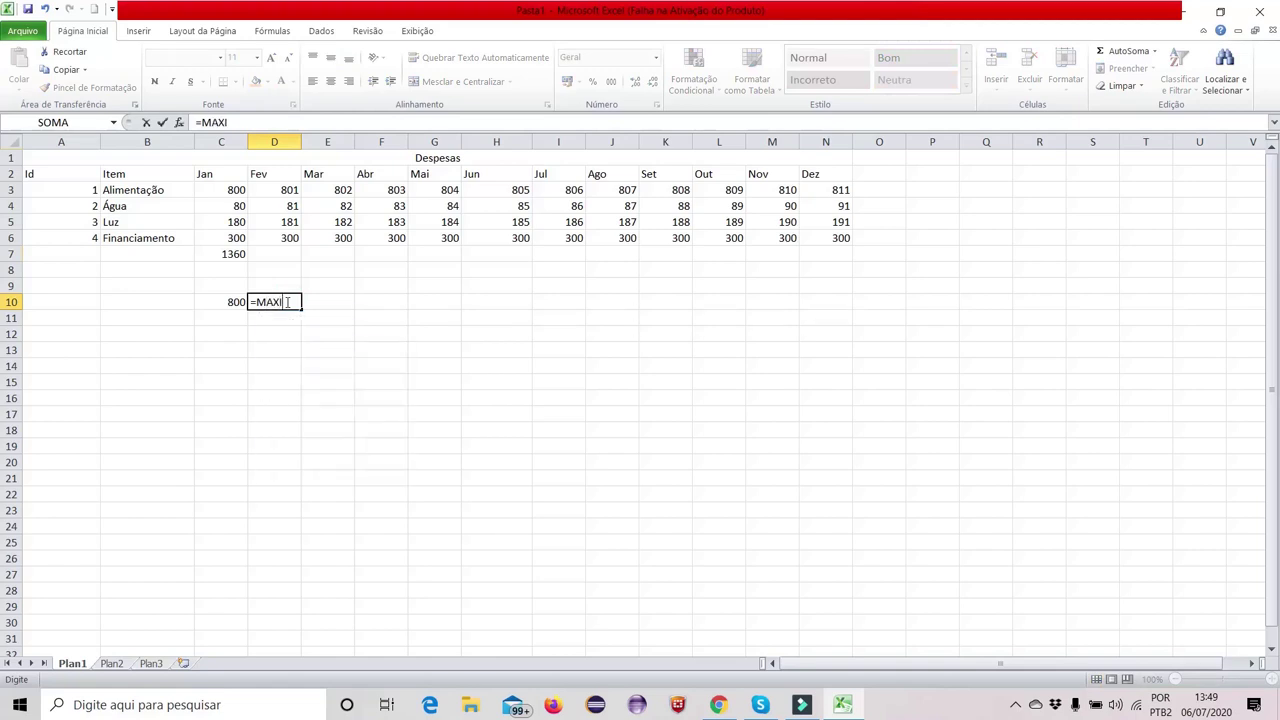
{"action": "type", "text": "MO("}
{"action": "left_click", "coordinate": [234, 190]}
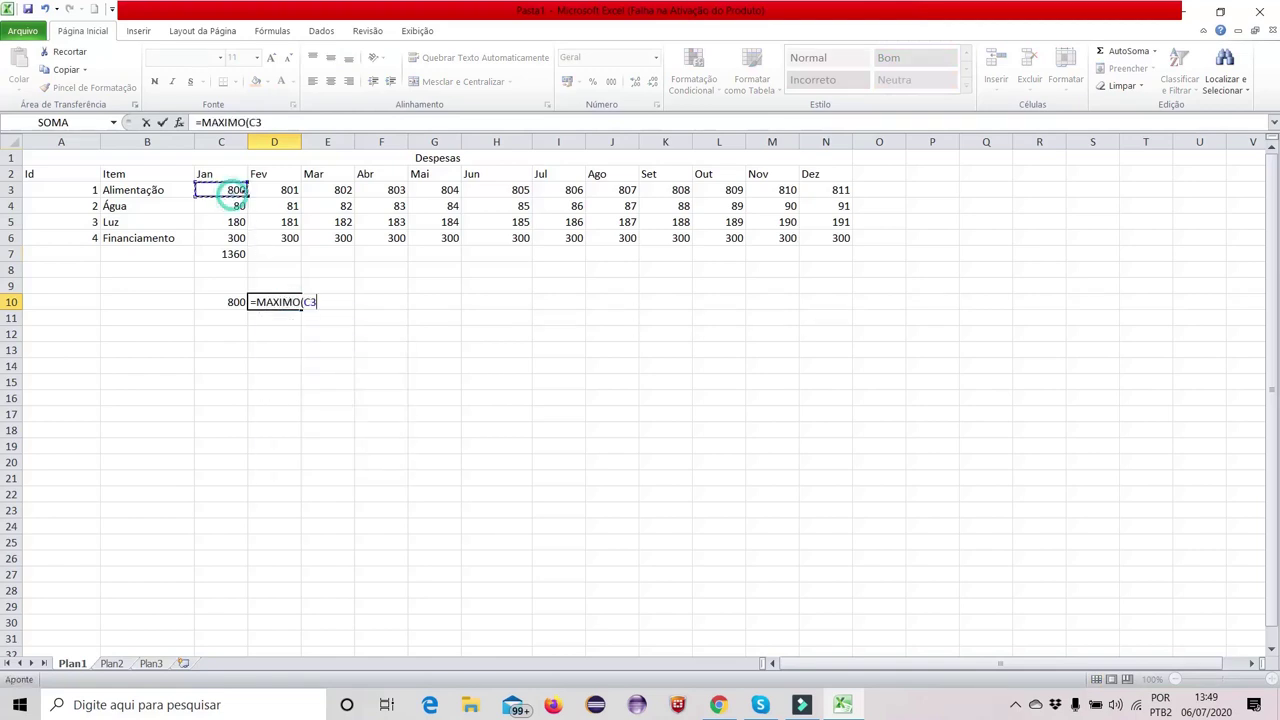
{"action": "left_click", "coordinate": [788, 190], "text": "shift"}
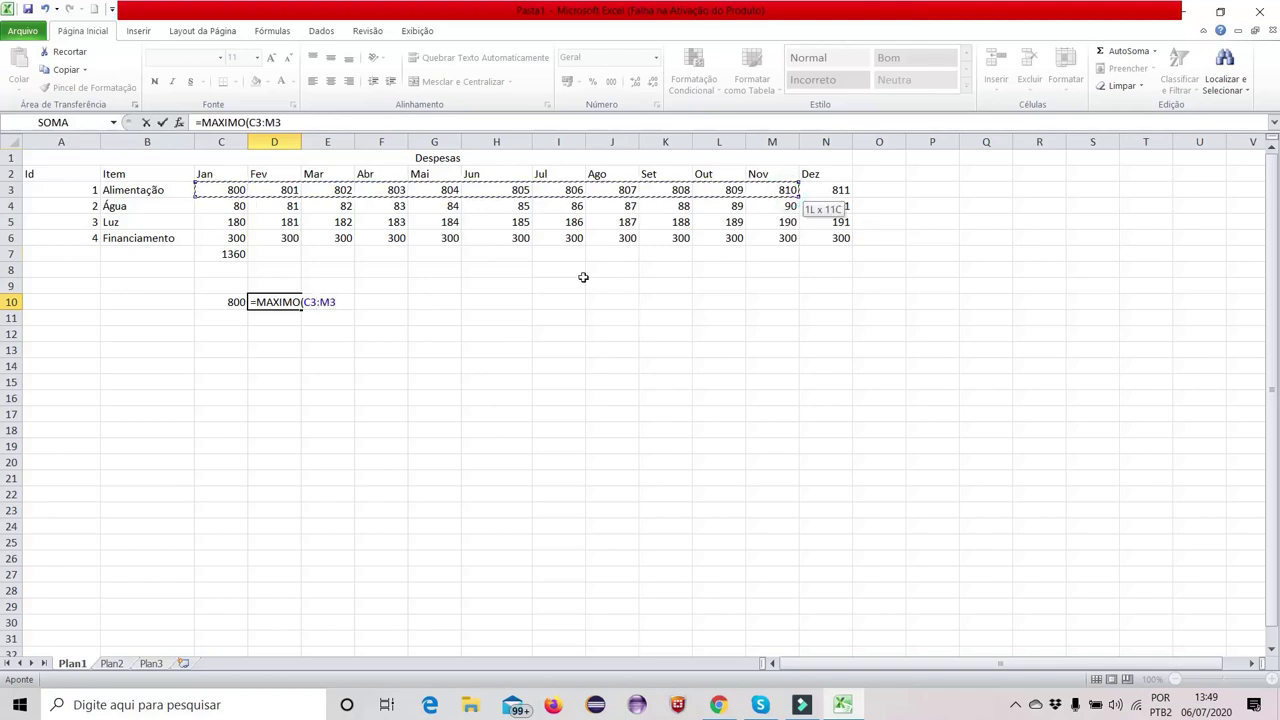
{"action": "left_click", "coordinate": [338, 301]}
{"action": "type", "text": ")"}
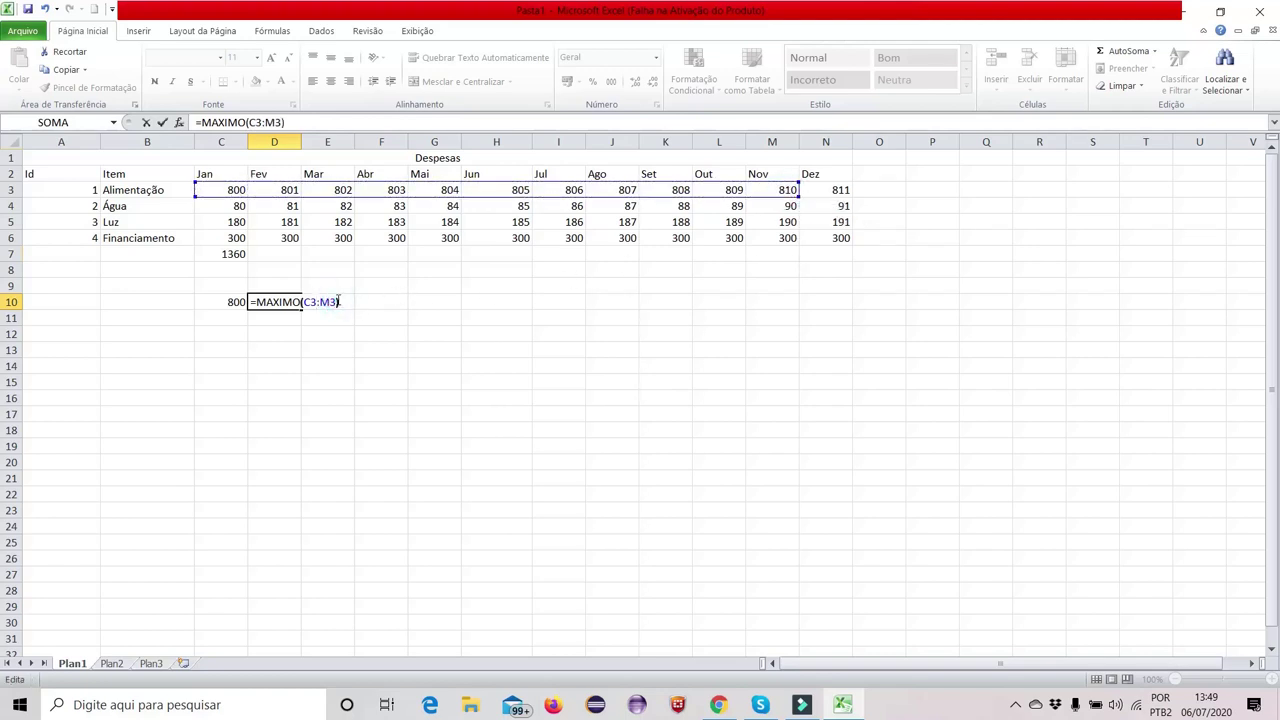
{"action": "key", "text": "Return"}
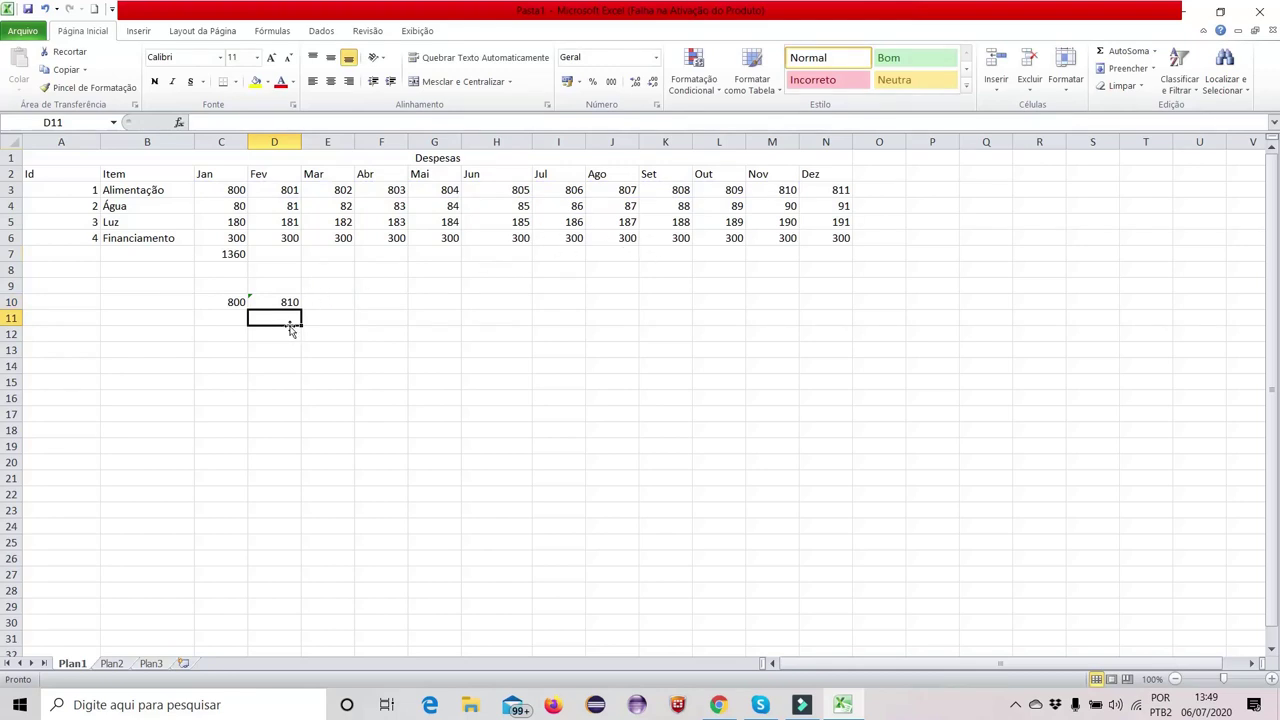
Clear the MÁXIMO formula from cell D10
{"action": "left_click_drag", "start_coordinate": [287, 302], "coordinate": [236, 302]}
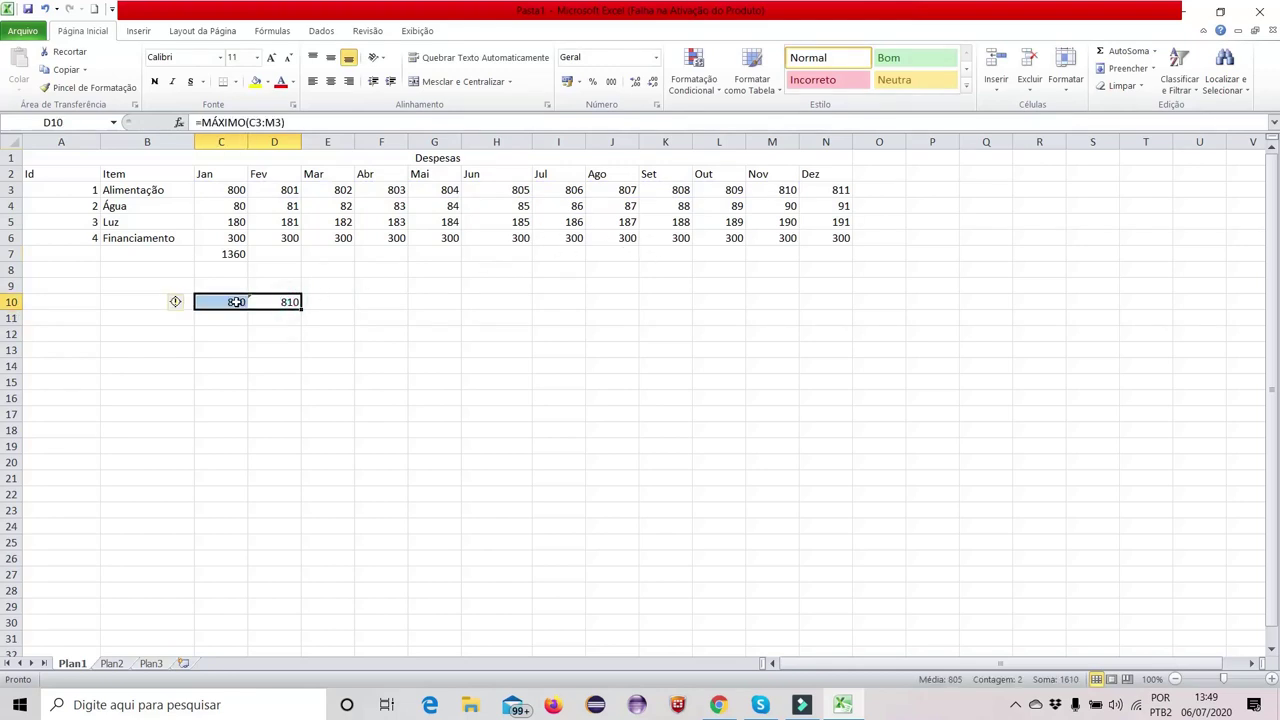
{"action": "key", "text": "F2"}
{"action": "key", "text": "Escape"}
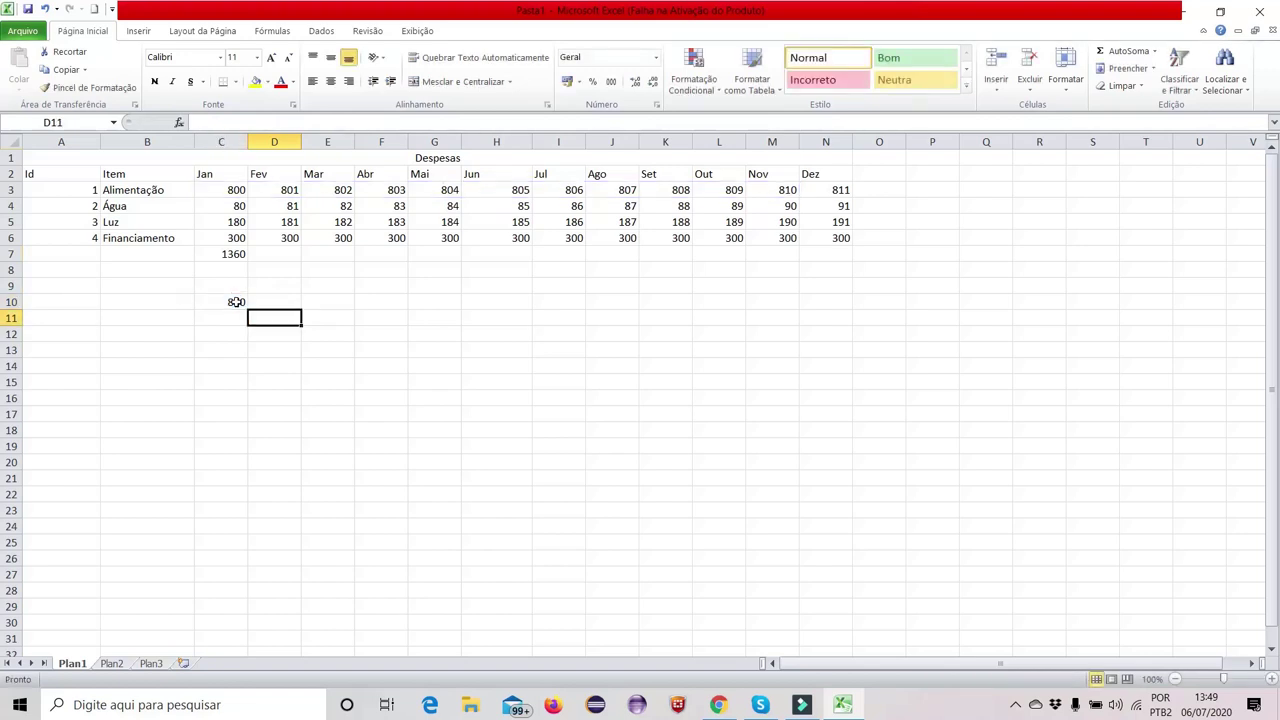
Replace the formula in C10 with =MÉDIA(C3:M3) to average the Alimentação expenses from January to November
{"action": "left_click", "coordinate": [236, 302]}
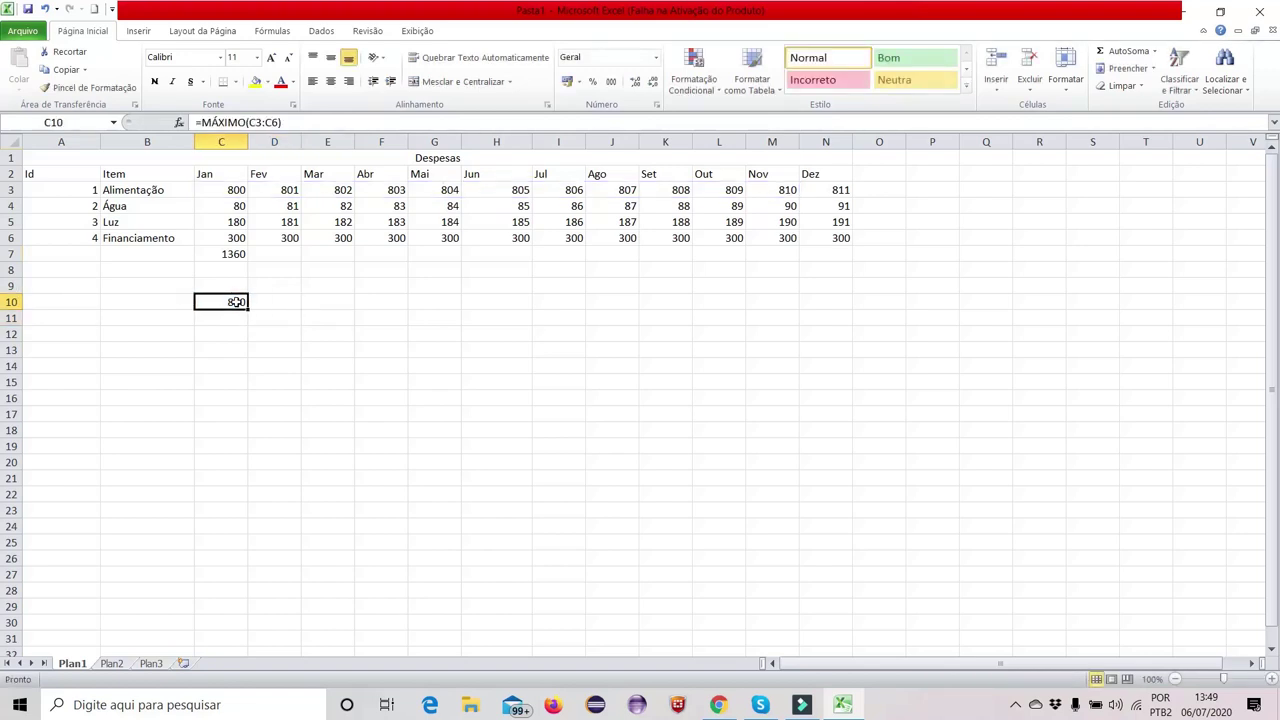
{"action": "key", "text": "Delete"}
{"action": "type", "text": "=MEDIA("}
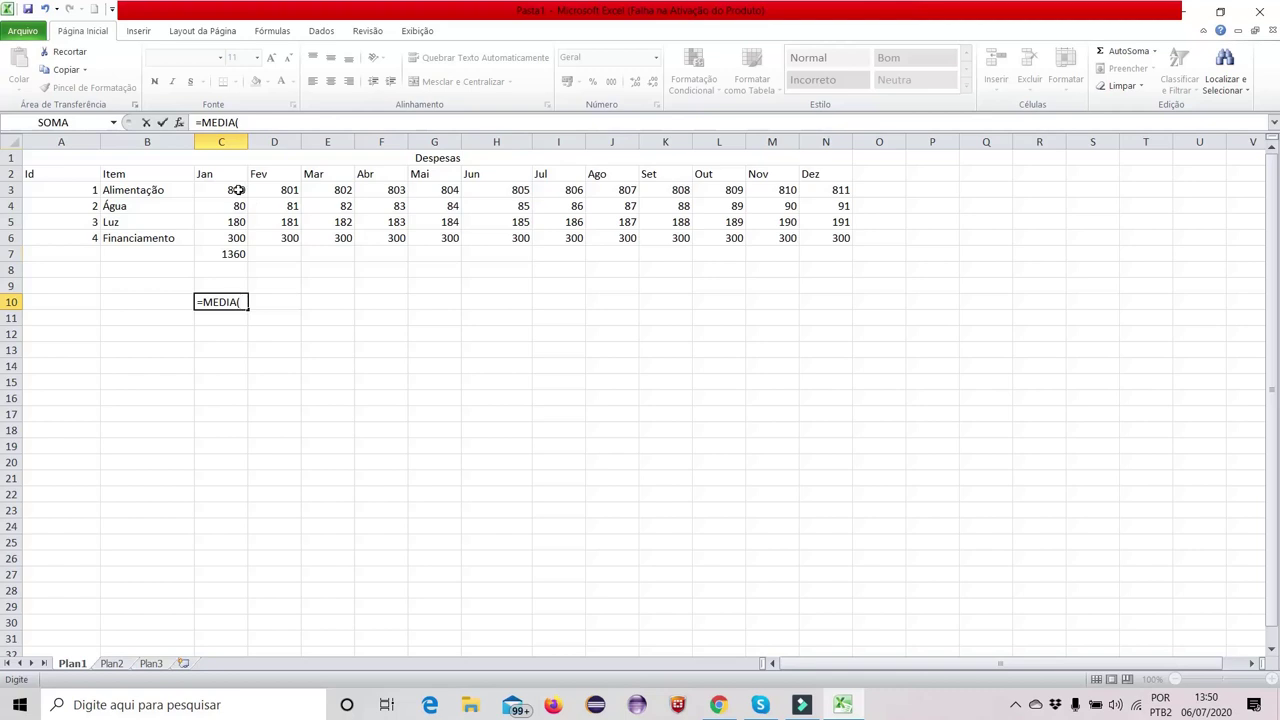
{"action": "left_click_drag", "start_coordinate": [238, 190], "coordinate": [783, 190]}
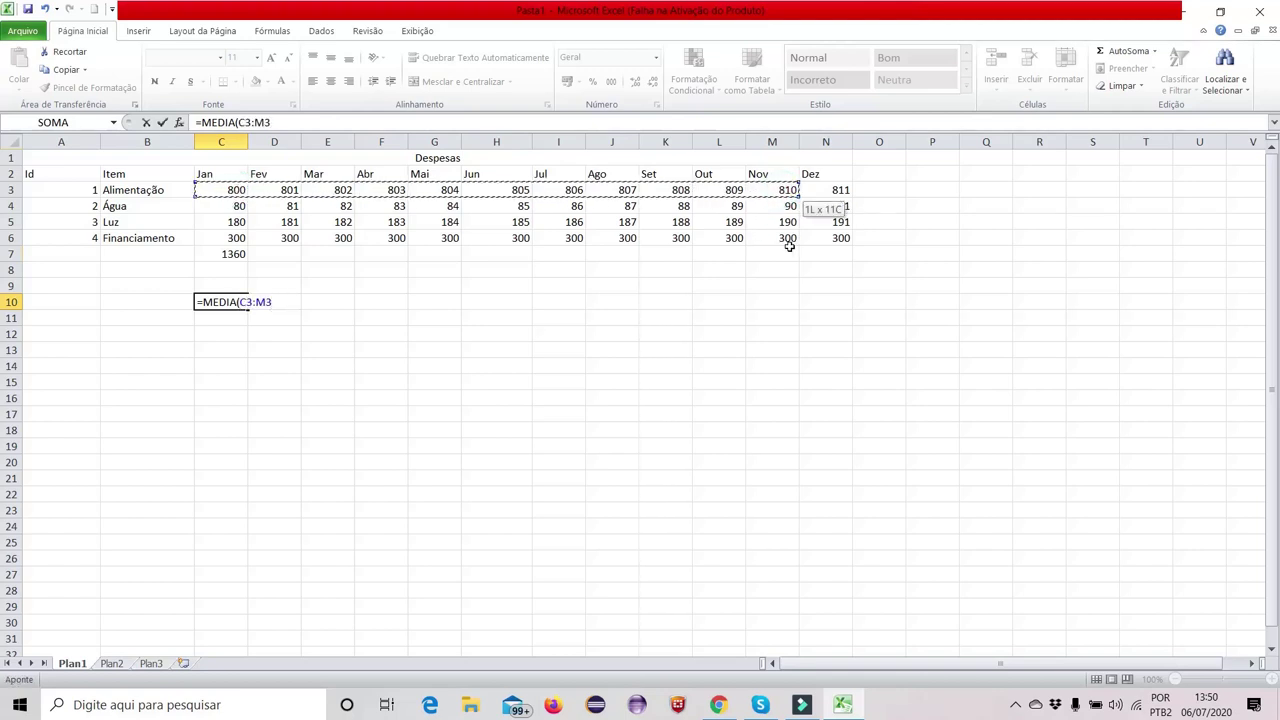
{"action": "type", "text": ")"}
{"action": "key", "text": "Return"}
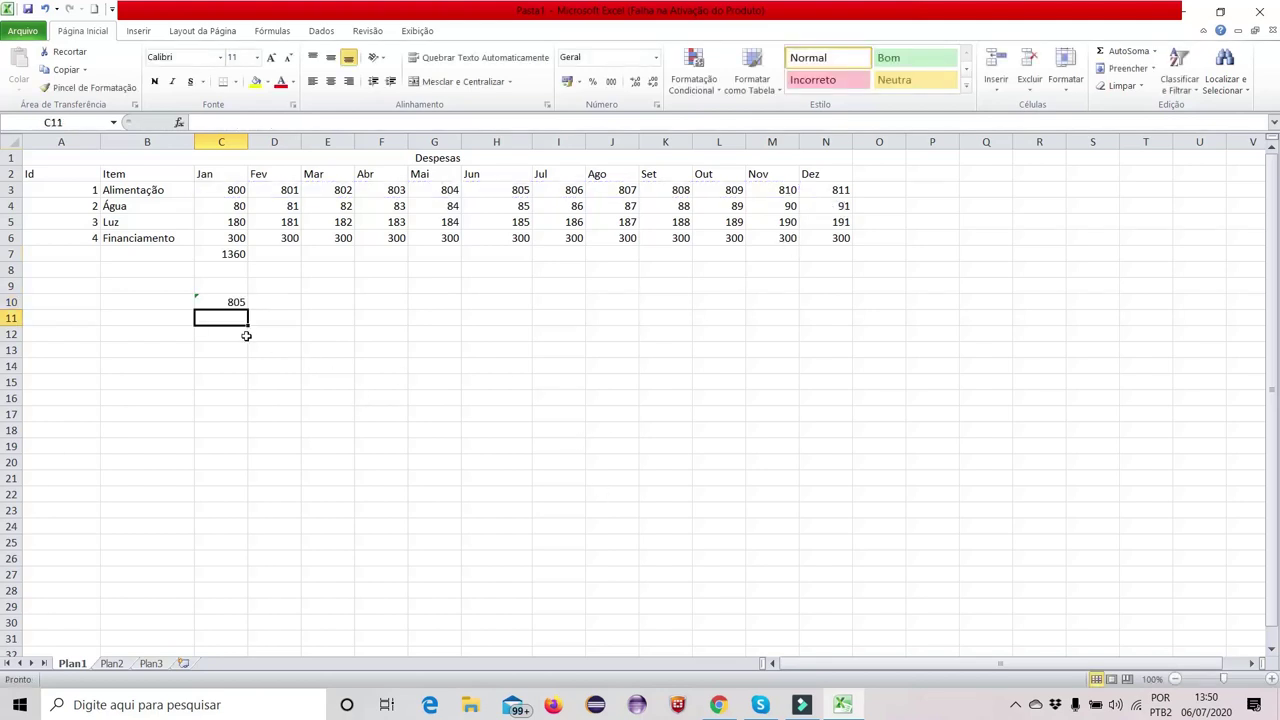
Clear the MÉDIA formula from cell C10
{"action": "left_click", "coordinate": [223, 300]}
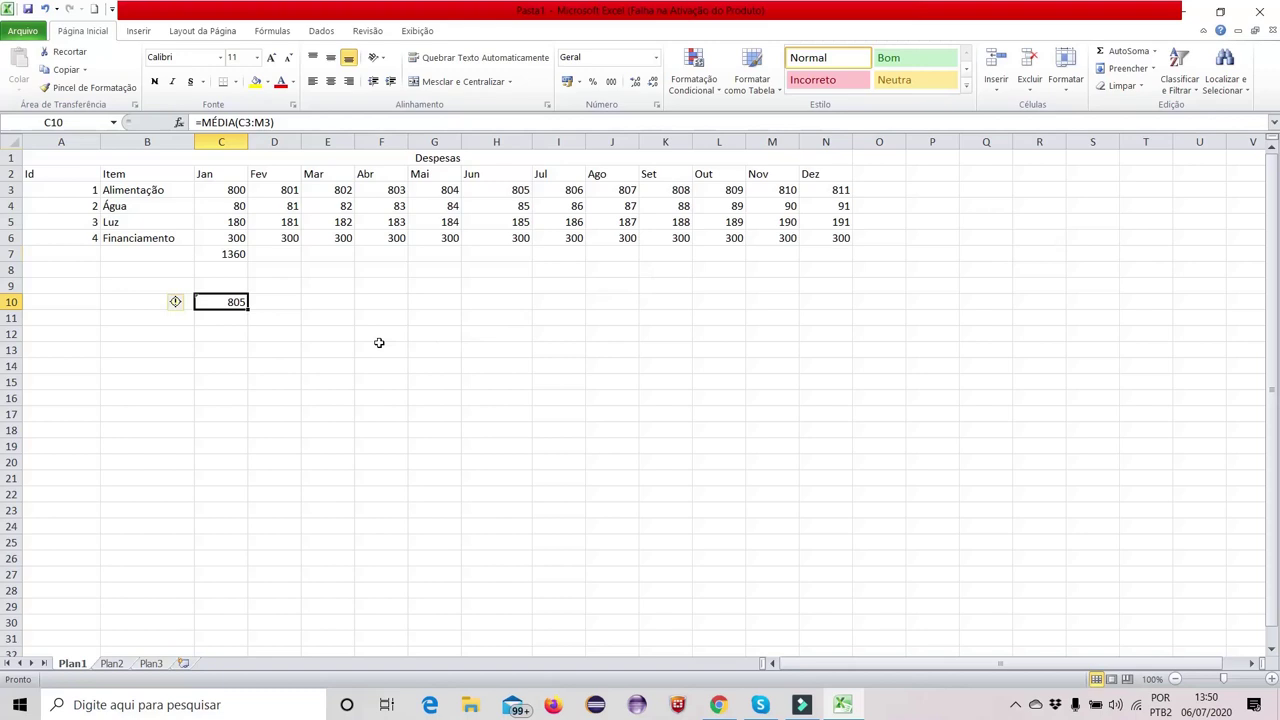
{"action": "key", "text": "BackSpace"}
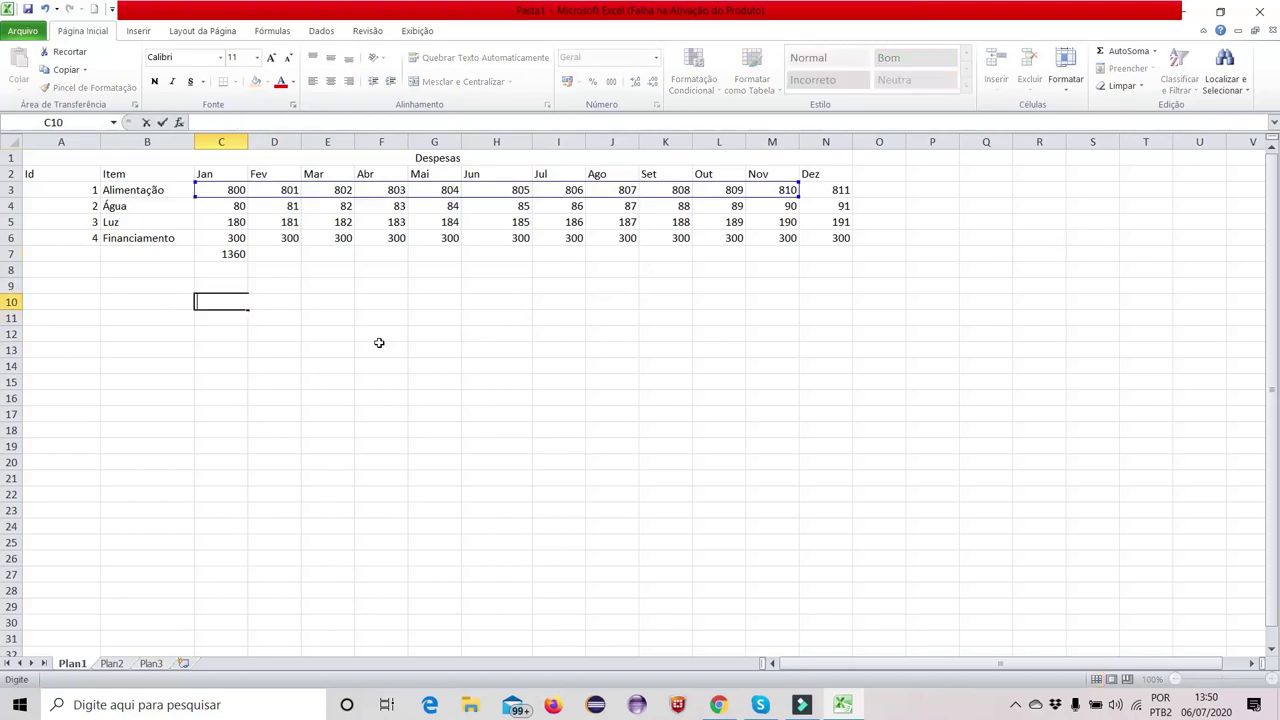
{"action": "key", "text": "Return"}
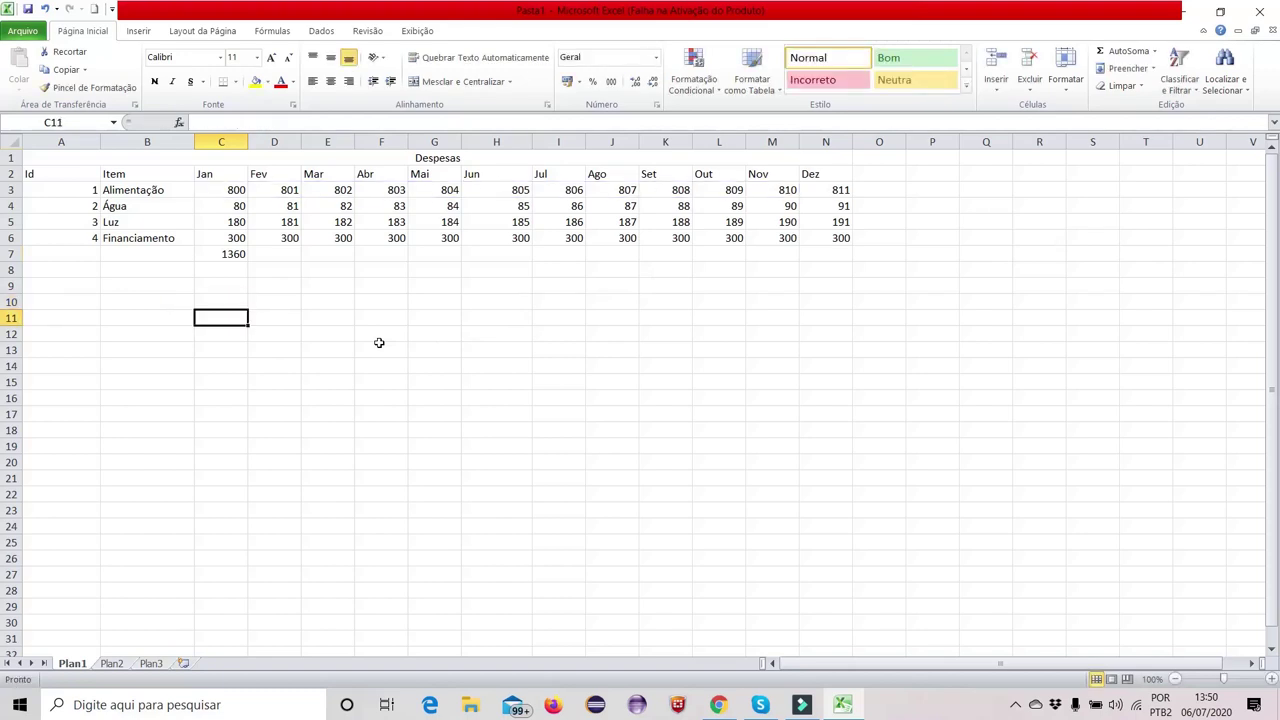
Enter =HOJE() in cell C12 to return today's date, and reselect the cell to view its formula
{"action": "left_click", "coordinate": [208, 336]}
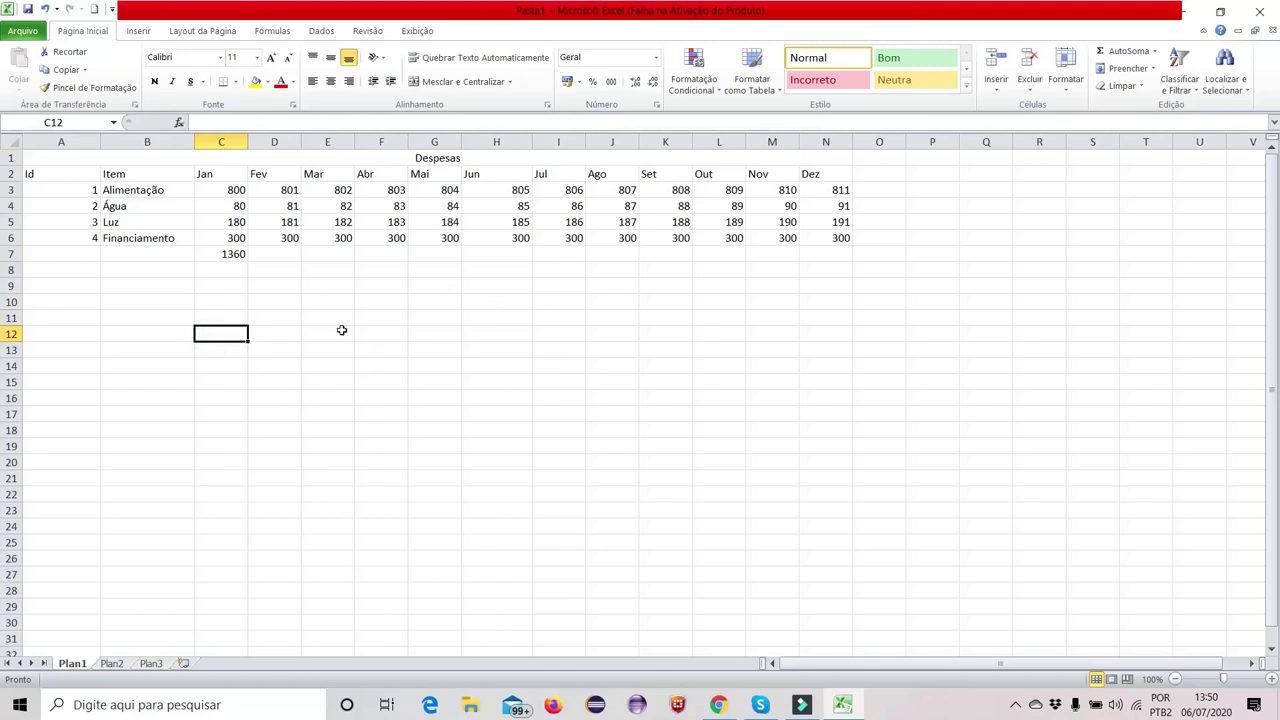
{"action": "type", "text": "="}
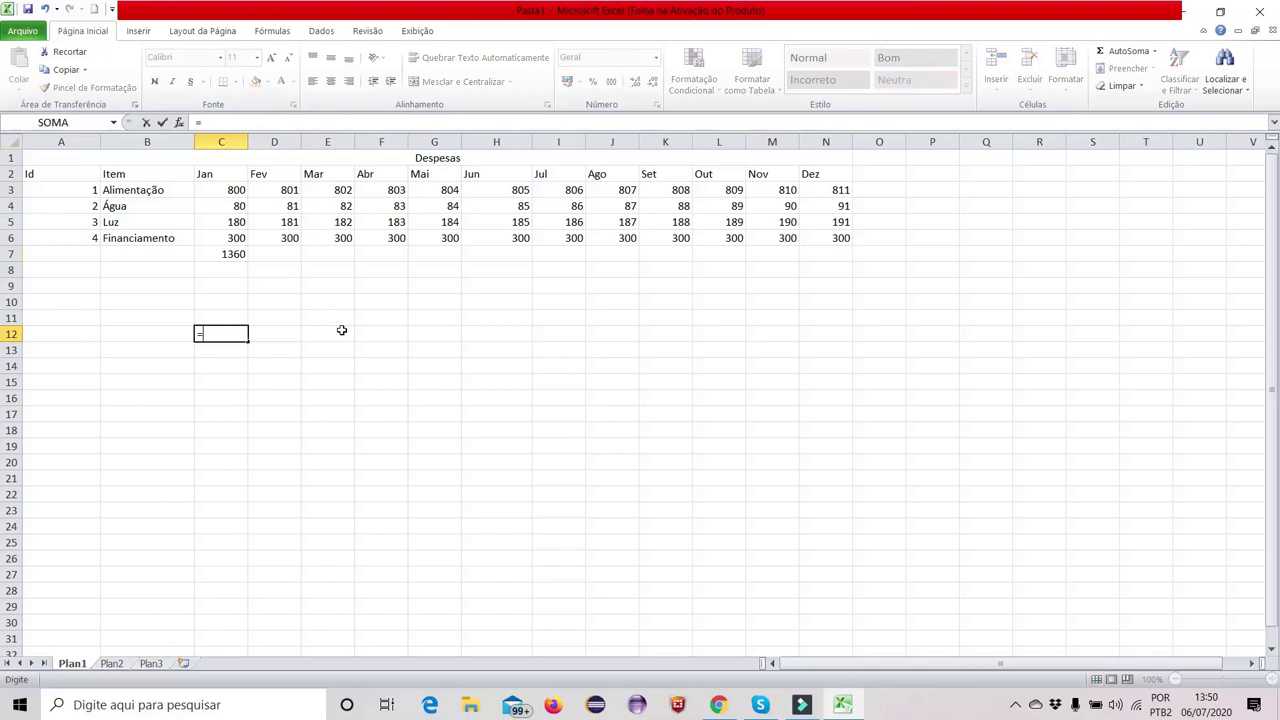
{"action": "type", "text": "HOJE"}
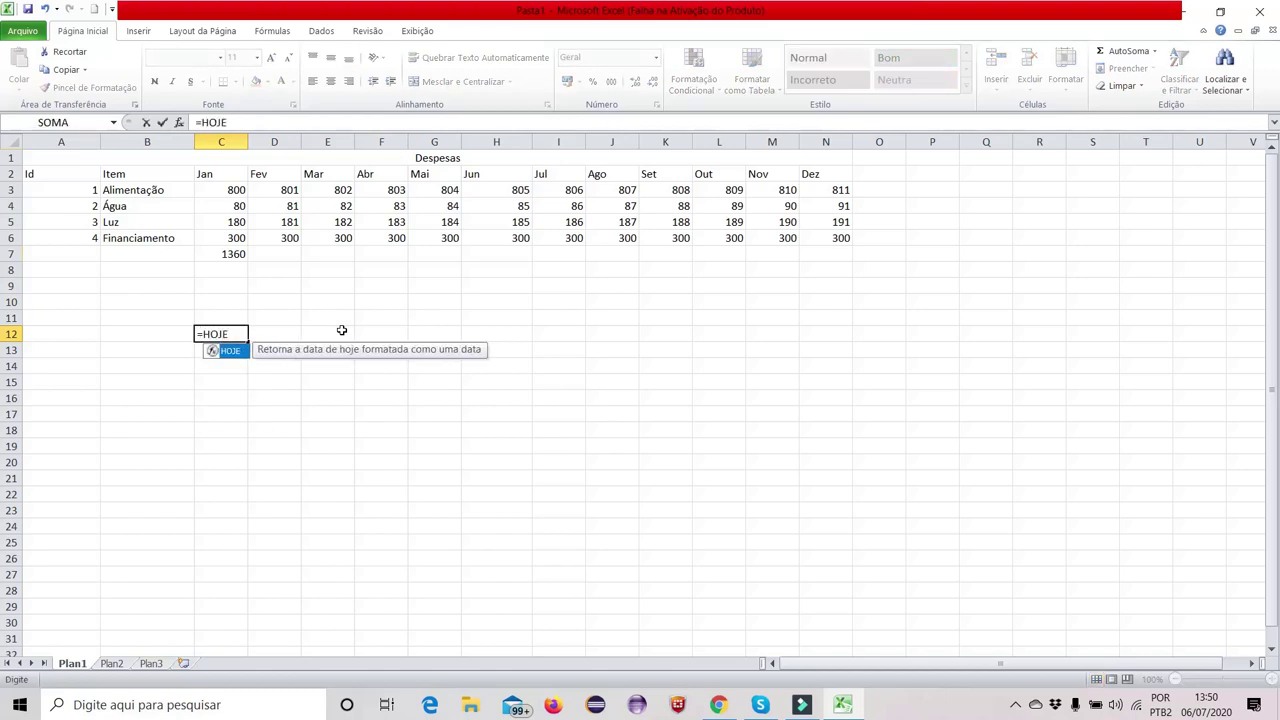
{"action": "type", "text": "("}
{"action": "key", "text": "Return"}
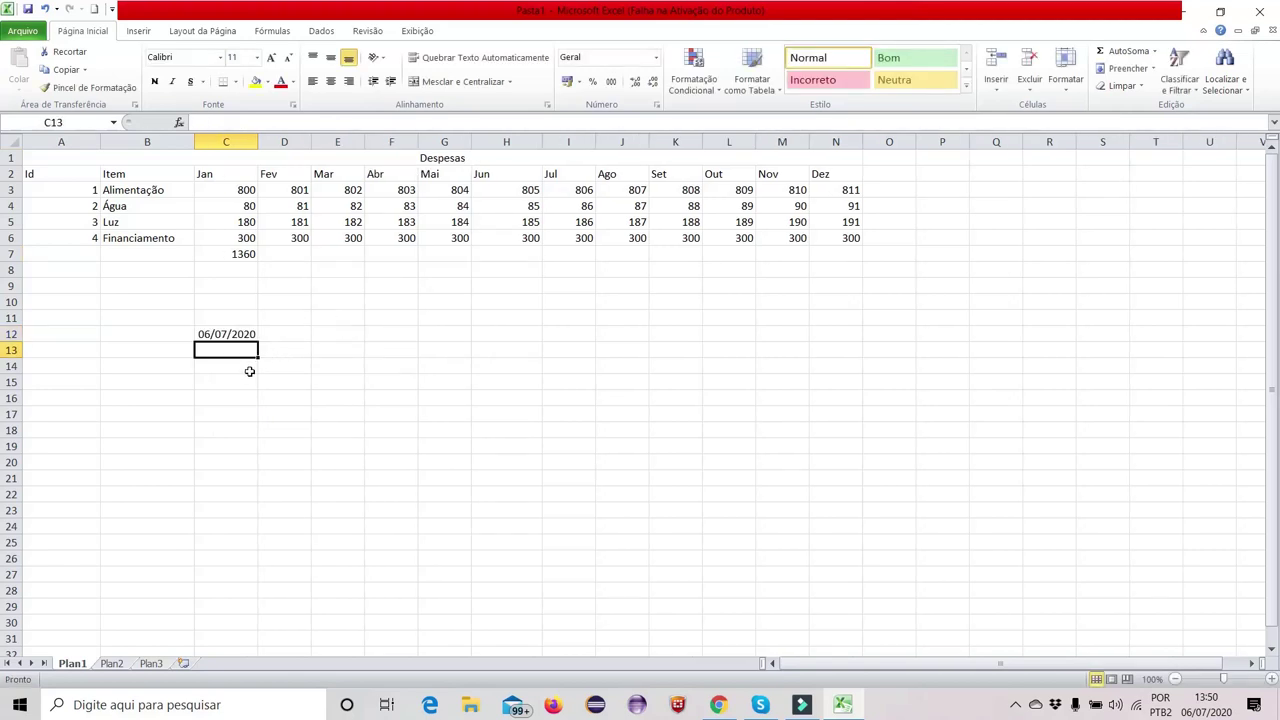
{"action": "left_click", "coordinate": [228, 334]}
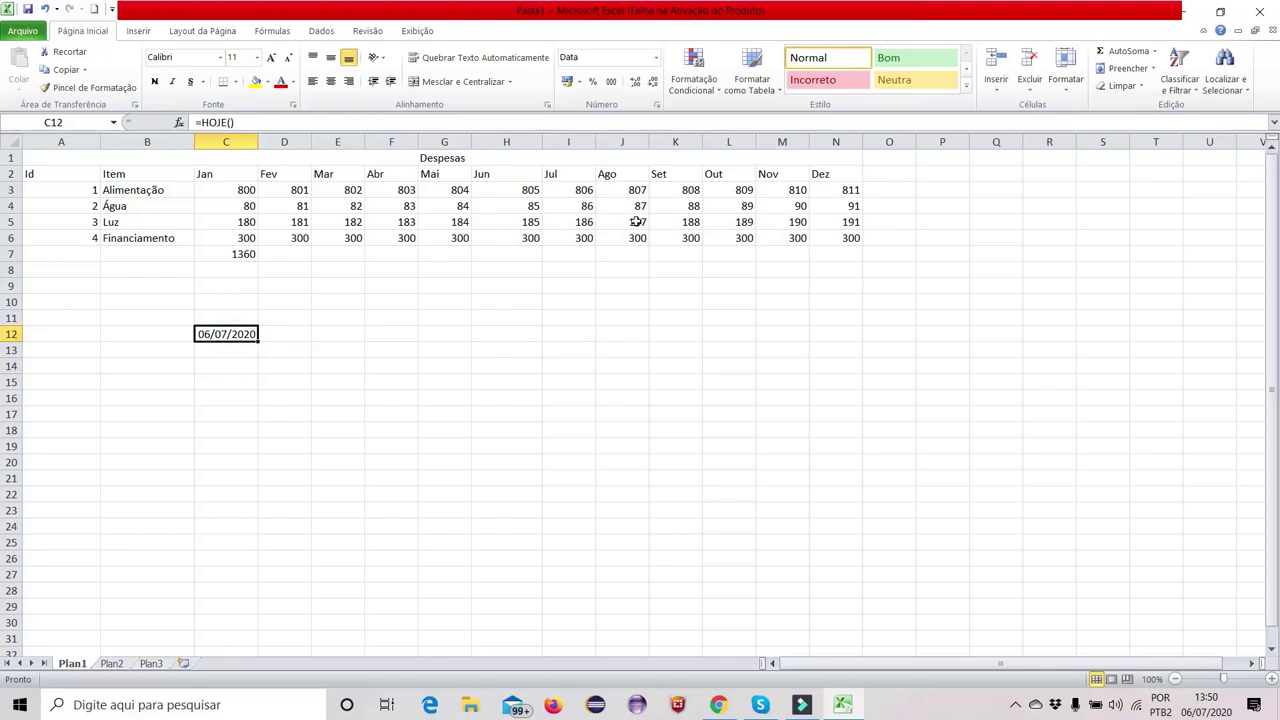
Enter =AGORA() in cell C14 to return the current date and time, and reselect the cell to view its formula
{"action": "key", "text": "Down"}
{"action": "key", "text": "Down"}
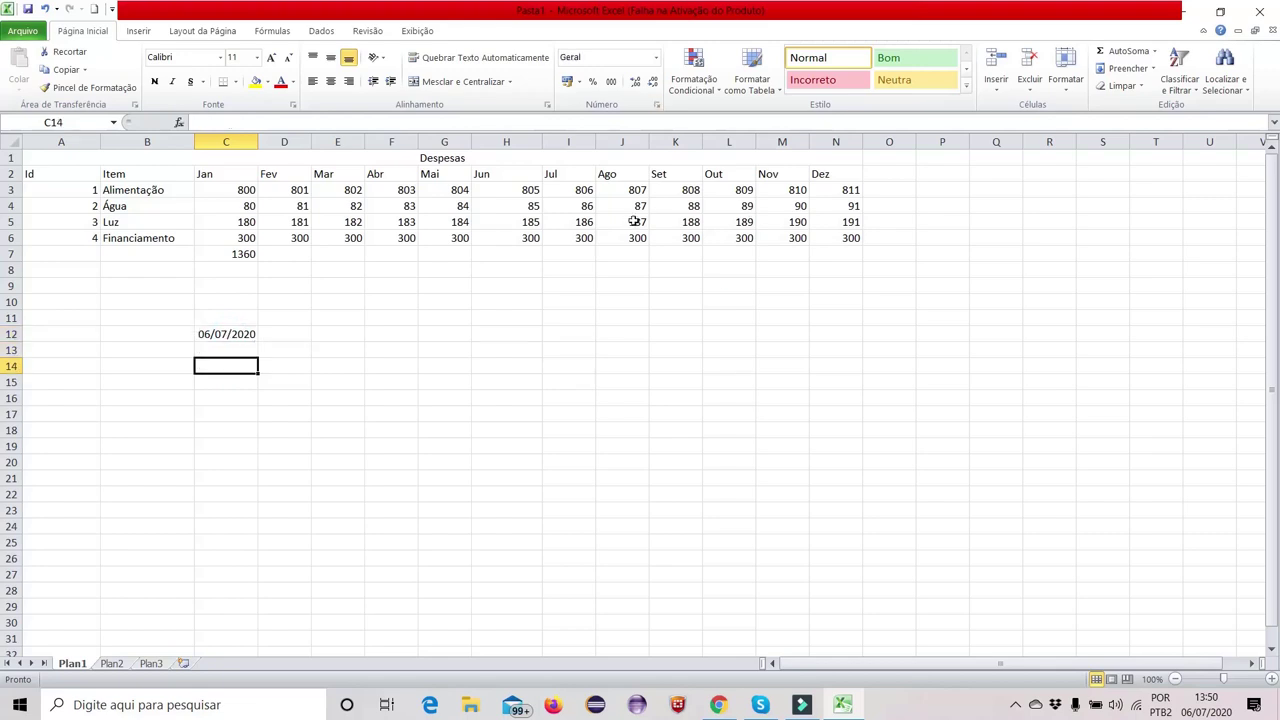
{"action": "type", "text": "=AGORA("}
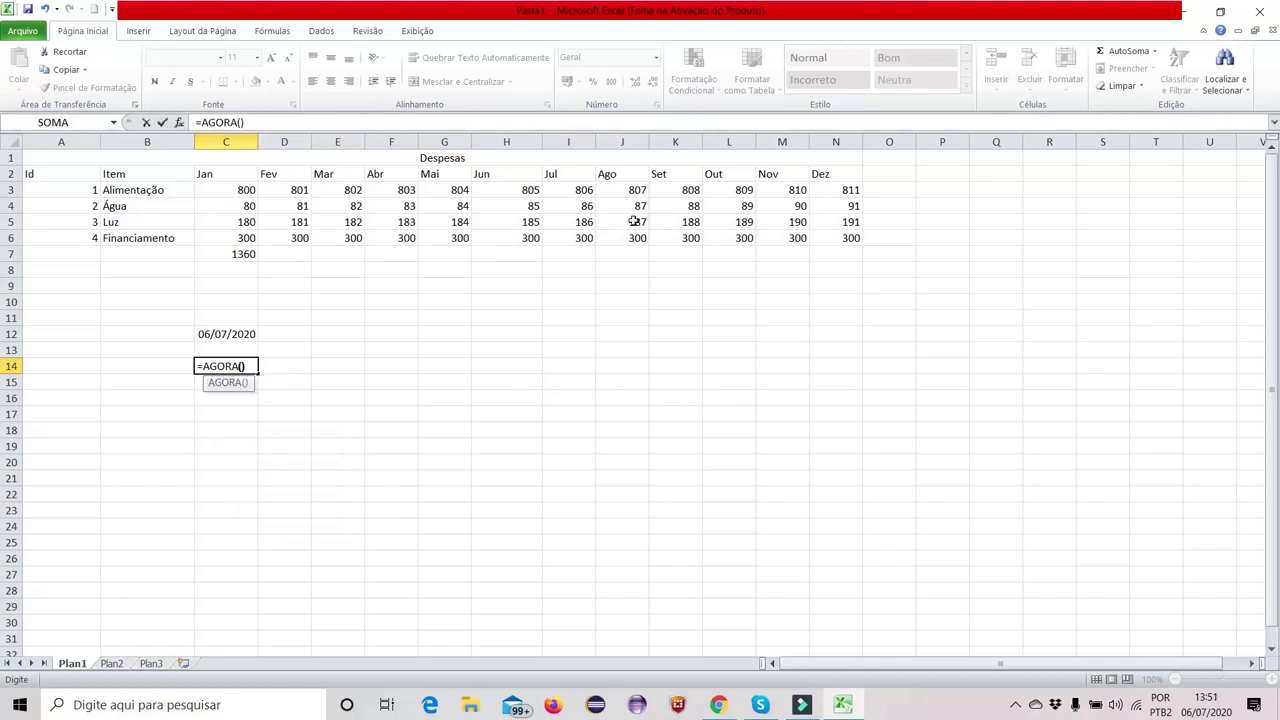
{"action": "type", "text": ")"}
{"action": "key", "text": "Return"}
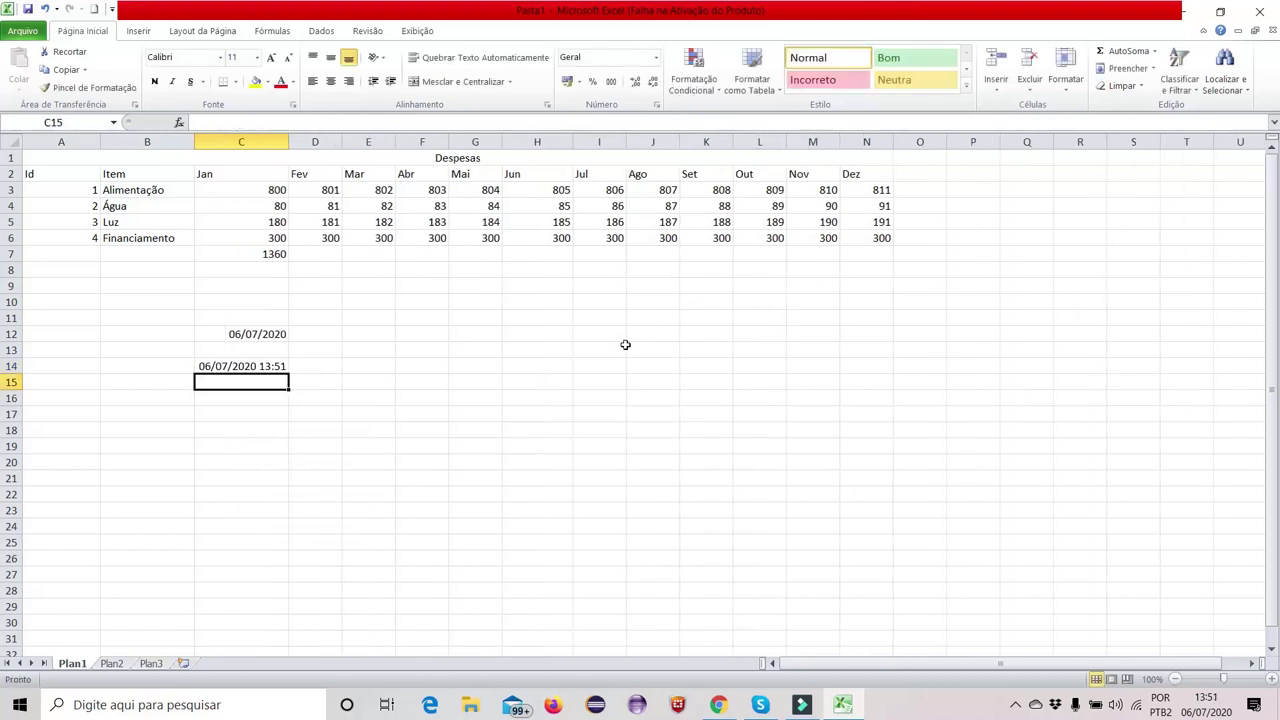
{"action": "left_click", "coordinate": [256, 366]}
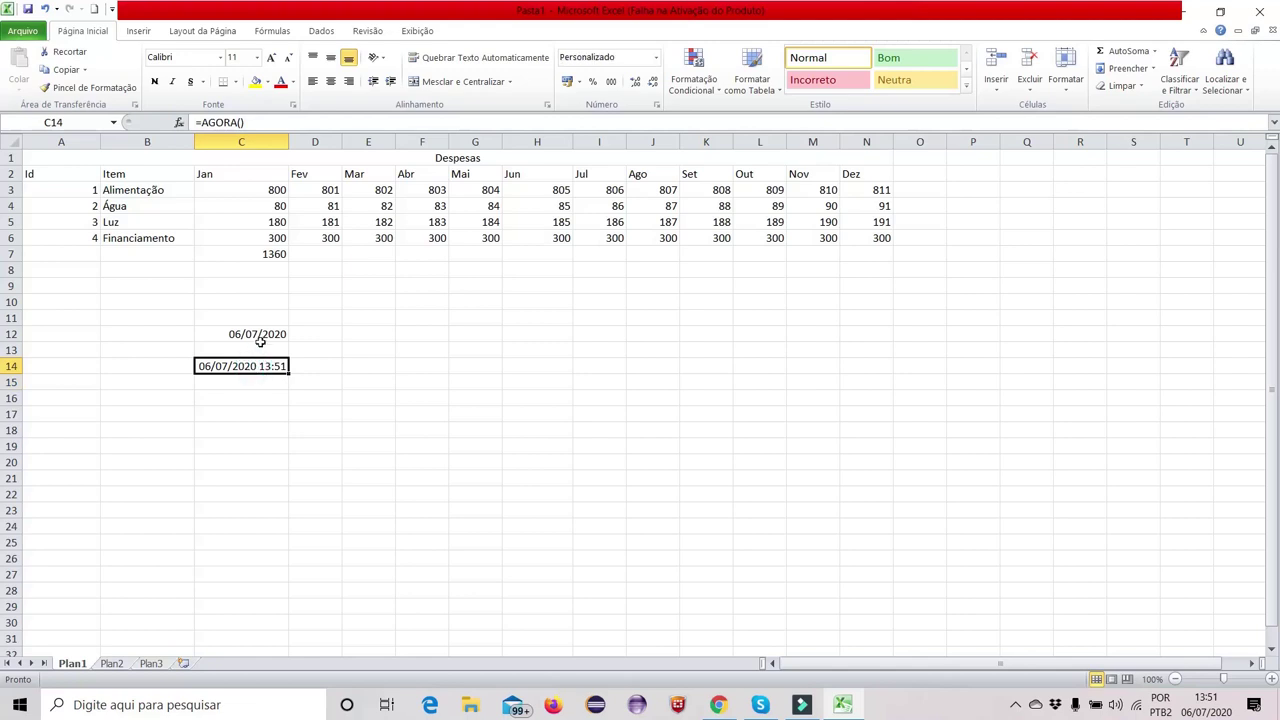
Clear the HOJE and AGORA formulas from cells C12 and C14
{"action": "left_click", "coordinate": [260, 334]}
{"action": "left_click", "coordinate": [266, 366]}
{"action": "left_click", "coordinate": [267, 385]}
{"action": "left_click_drag", "start_coordinate": [263, 334], "coordinate": [265, 368]}
{"action": "key", "text": "BackSpace"}
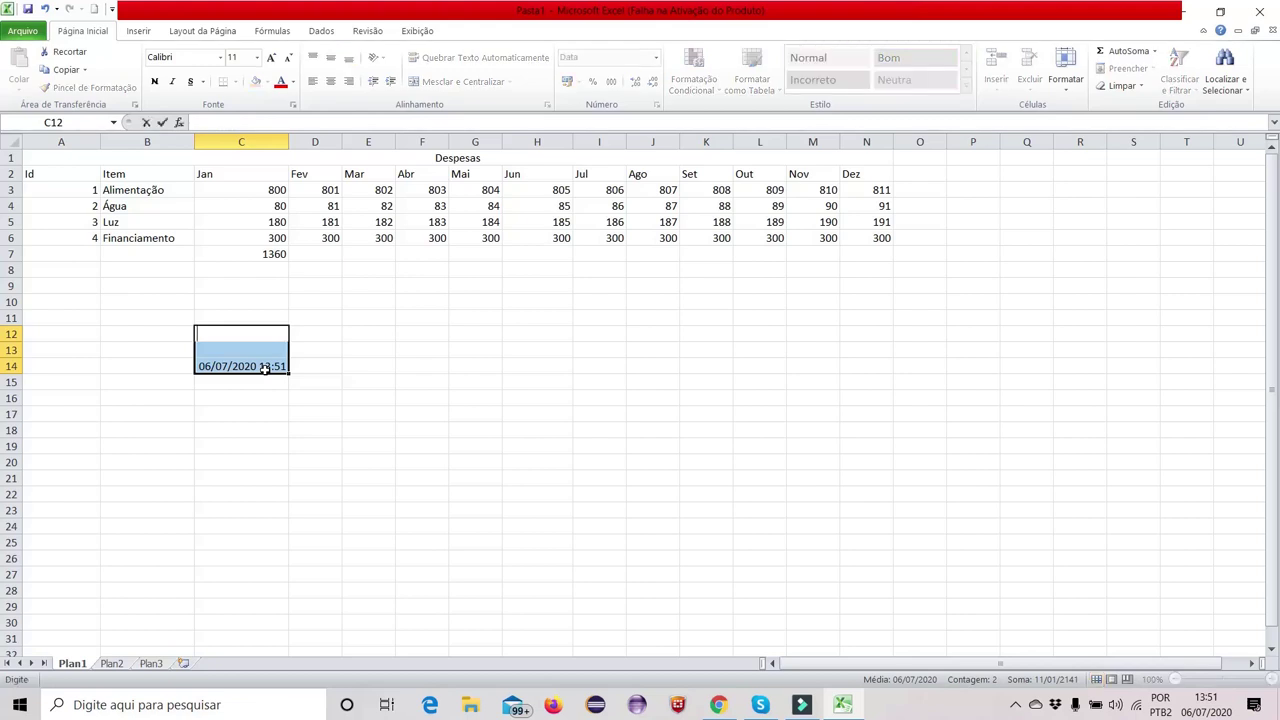
{"action": "key", "text": "Return"}
{"action": "left_click", "coordinate": [266, 366]}
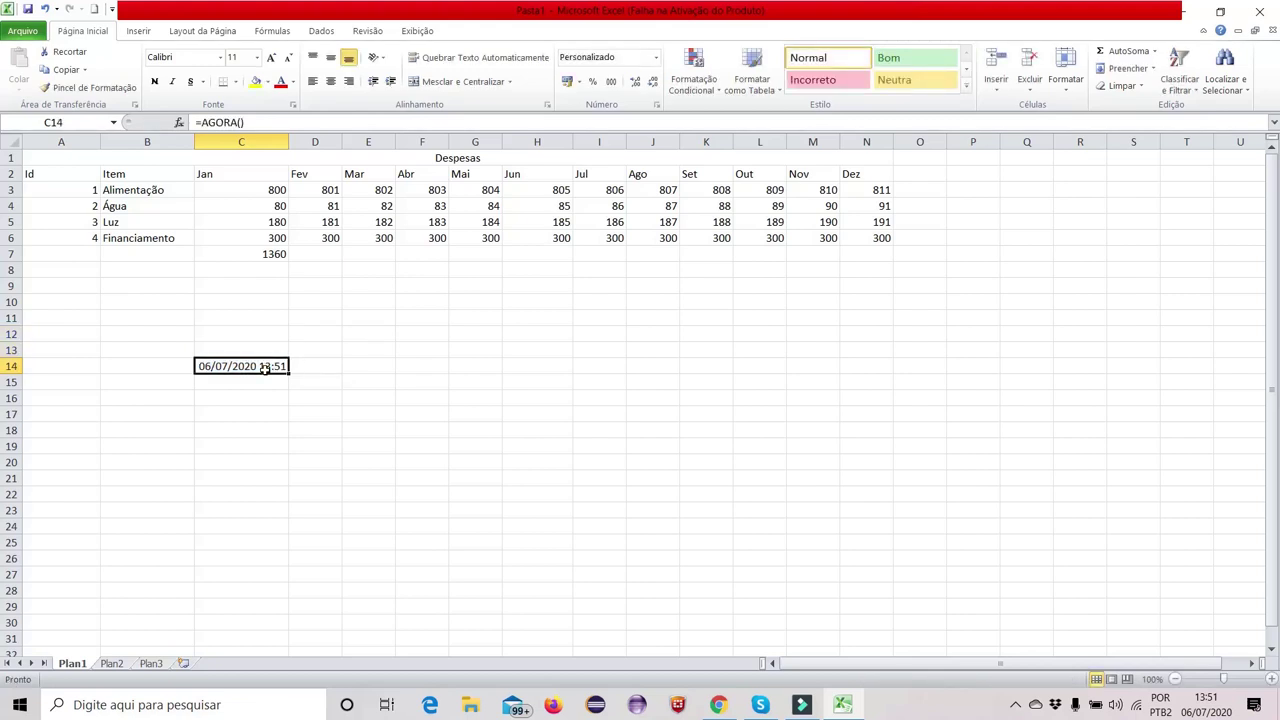
{"action": "key", "text": "BackSpace"}
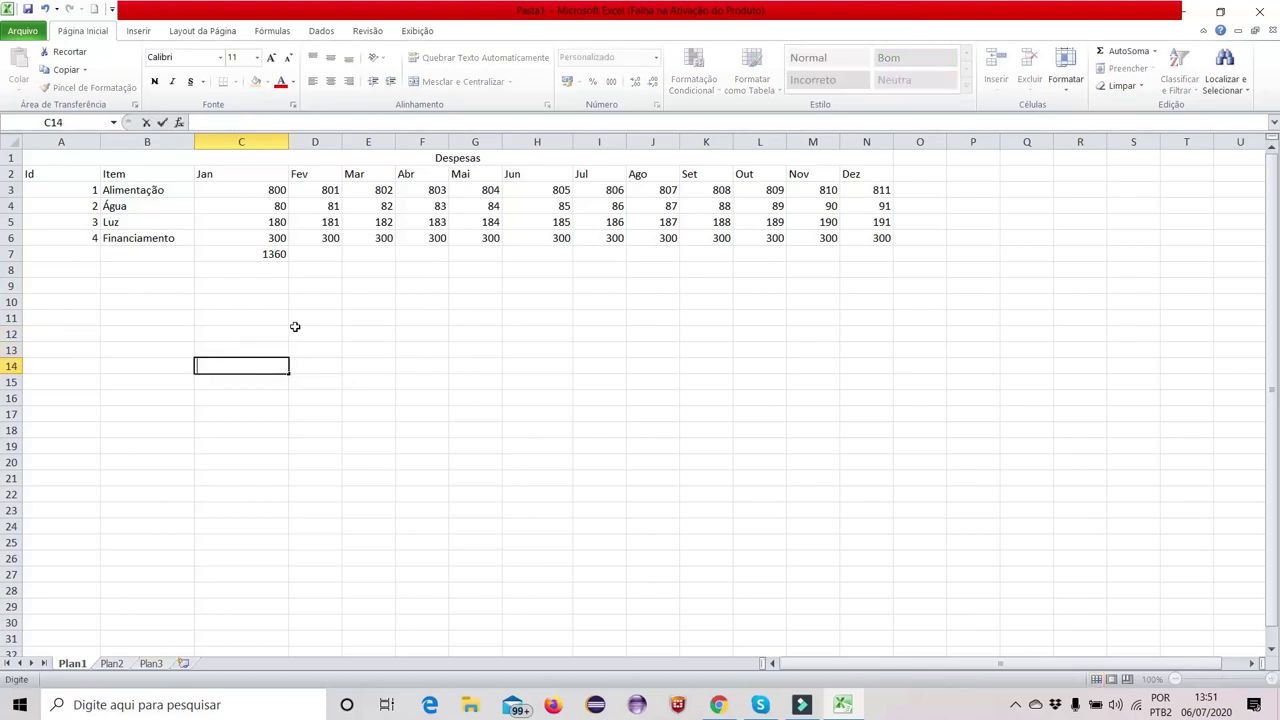
{"action": "left_click", "coordinate": [276, 301]}
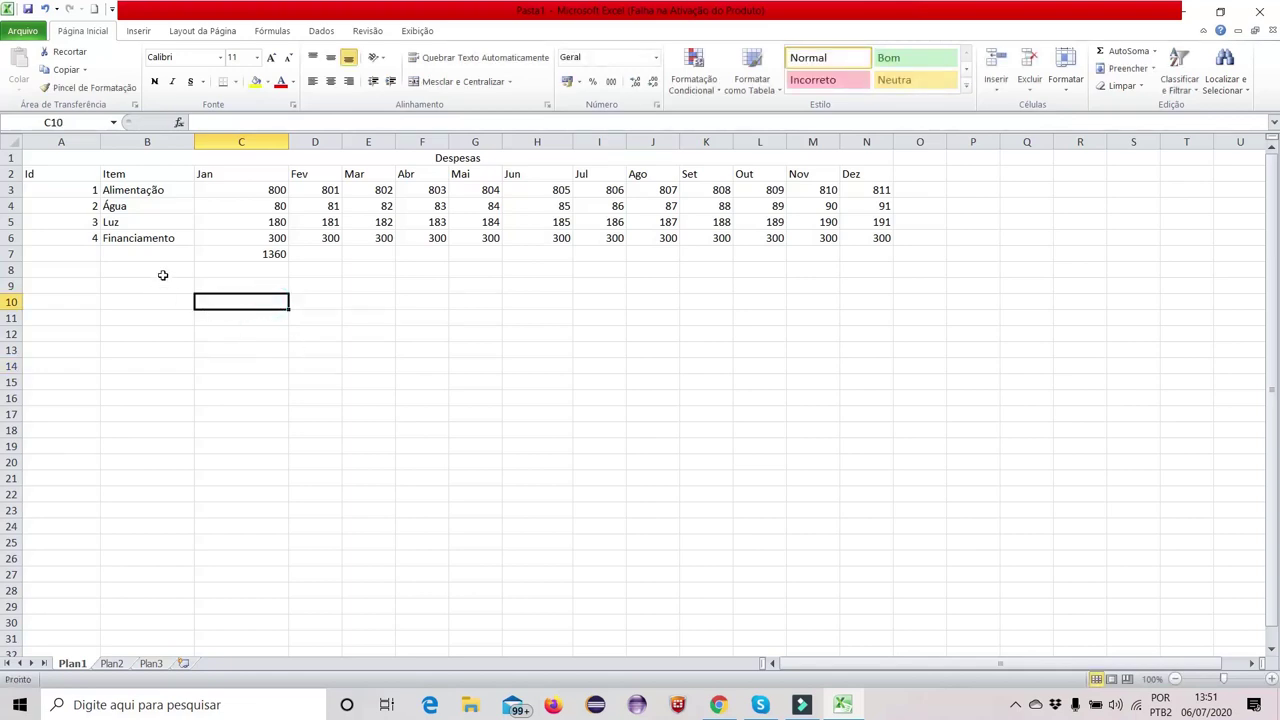
Autofill the January SOMA formula from C7 across to N7 to total every month's expenses
{"action": "left_click", "coordinate": [277, 252]}
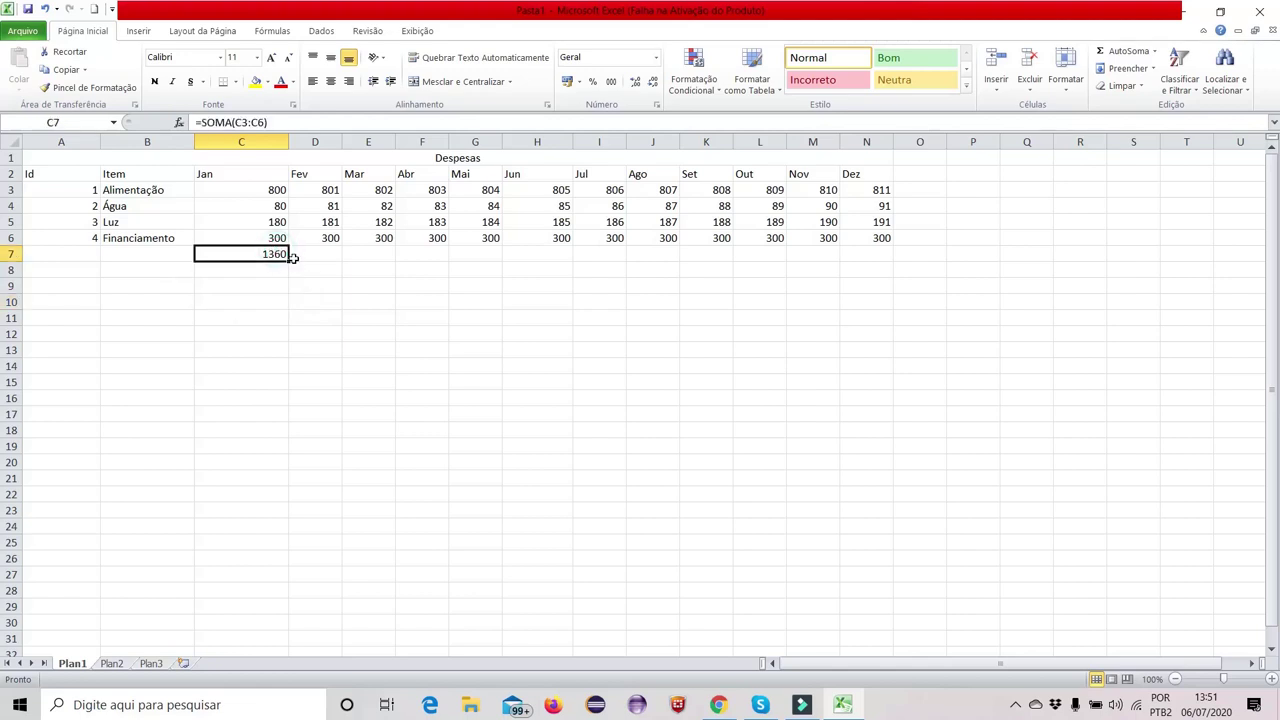
{"action": "mouse_move", "coordinate": [289, 260]}
{"action": "left_mouse_down"}
{"action": "mouse_move", "coordinate": [371, 260]}
{"action": "mouse_move", "coordinate": [275, 254]}
{"action": "left_mouse_up"}
{"action": "left_click_drag", "start_coordinate": [289, 260], "coordinate": [887, 256]}
{"action": "left_click", "coordinate": [580, 334]}
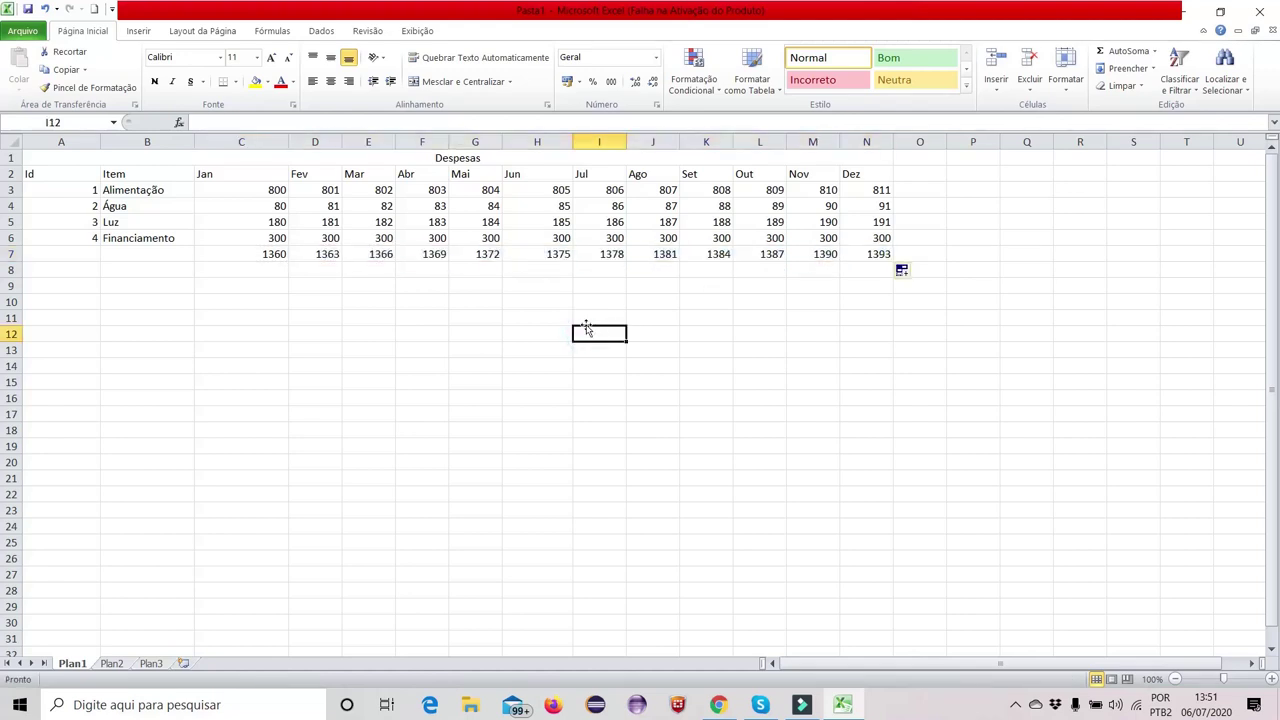
Examine the SOMA formulas in row 7 and compare the cell ranges they reference in different months
{"action": "left_click", "coordinate": [885, 256]}
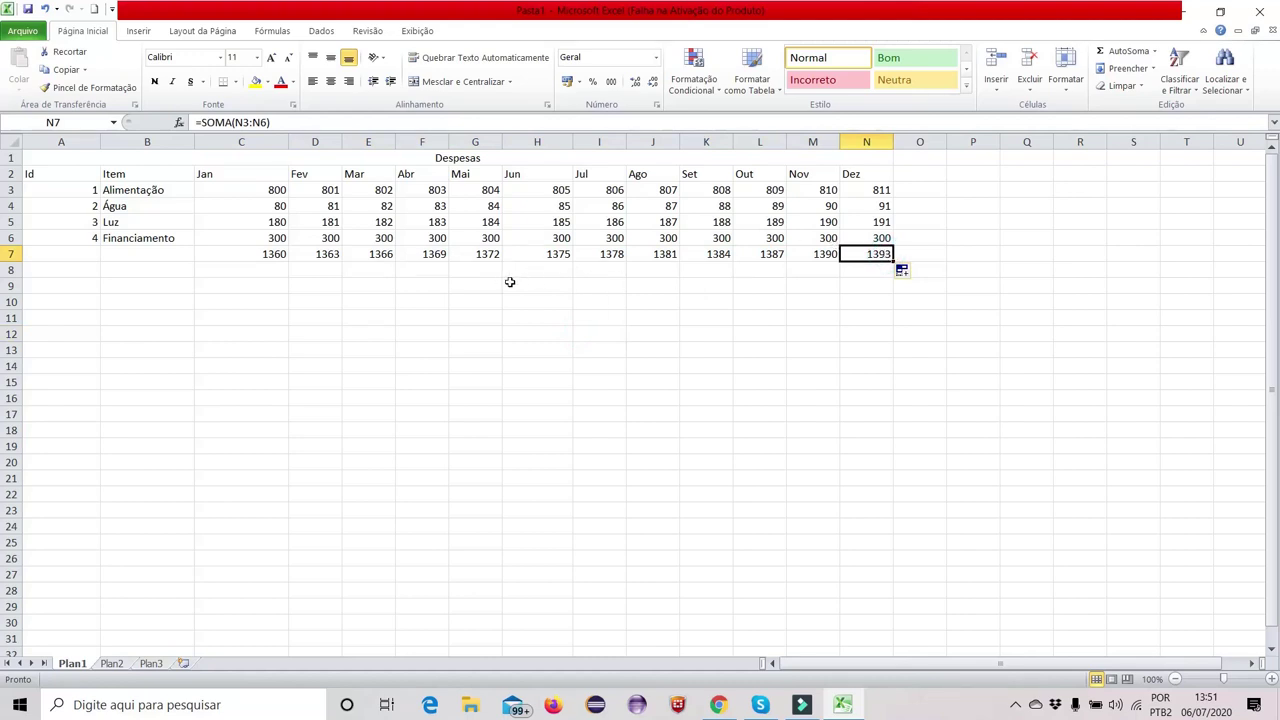
{"action": "left_click", "coordinate": [262, 256]}
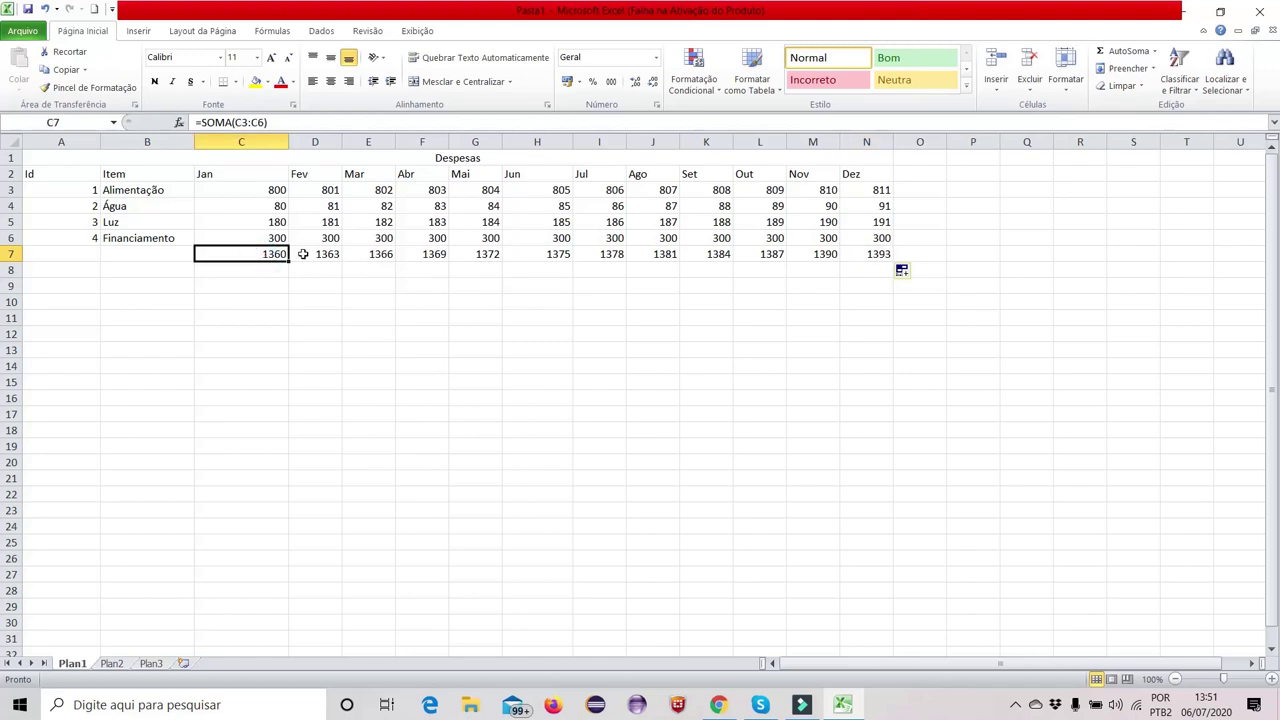
{"action": "left_click", "coordinate": [303, 254]}
{"action": "left_click", "coordinate": [266, 254]}
{"action": "left_click_drag", "start_coordinate": [275, 187], "coordinate": [277, 238]}
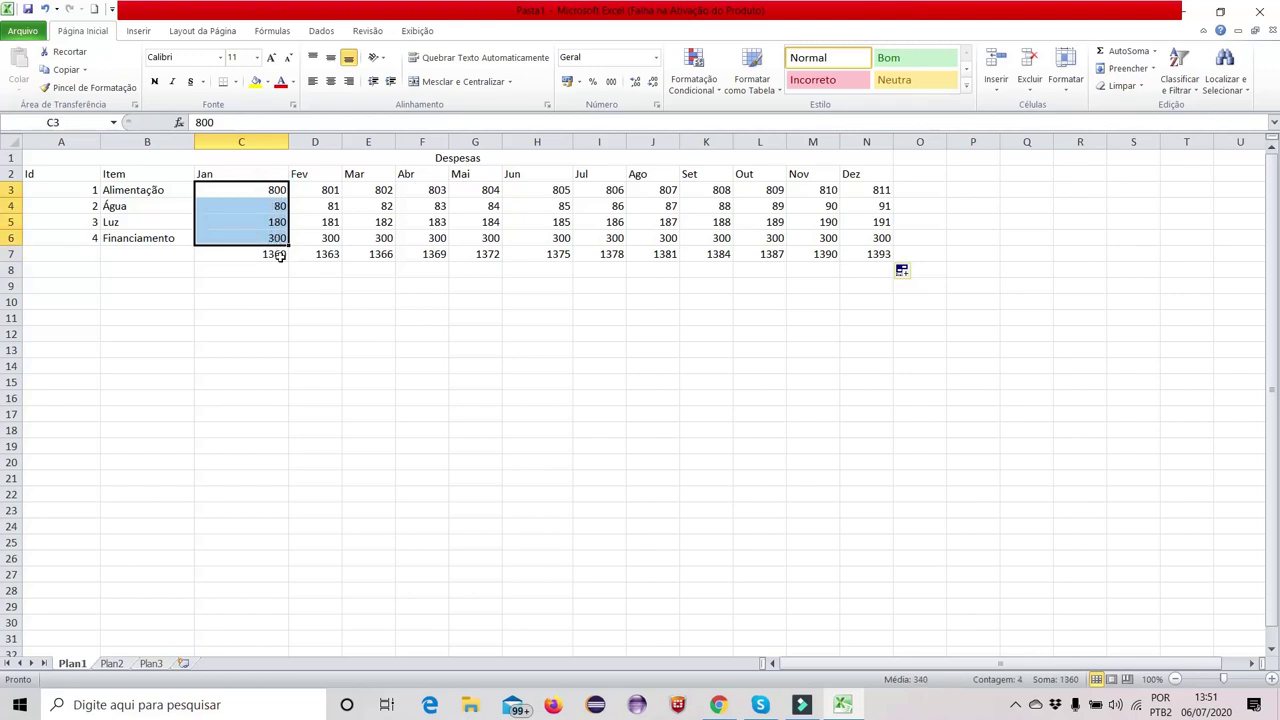
{"action": "left_click", "coordinate": [333, 256]}
{"action": "left_click", "coordinate": [333, 190]}
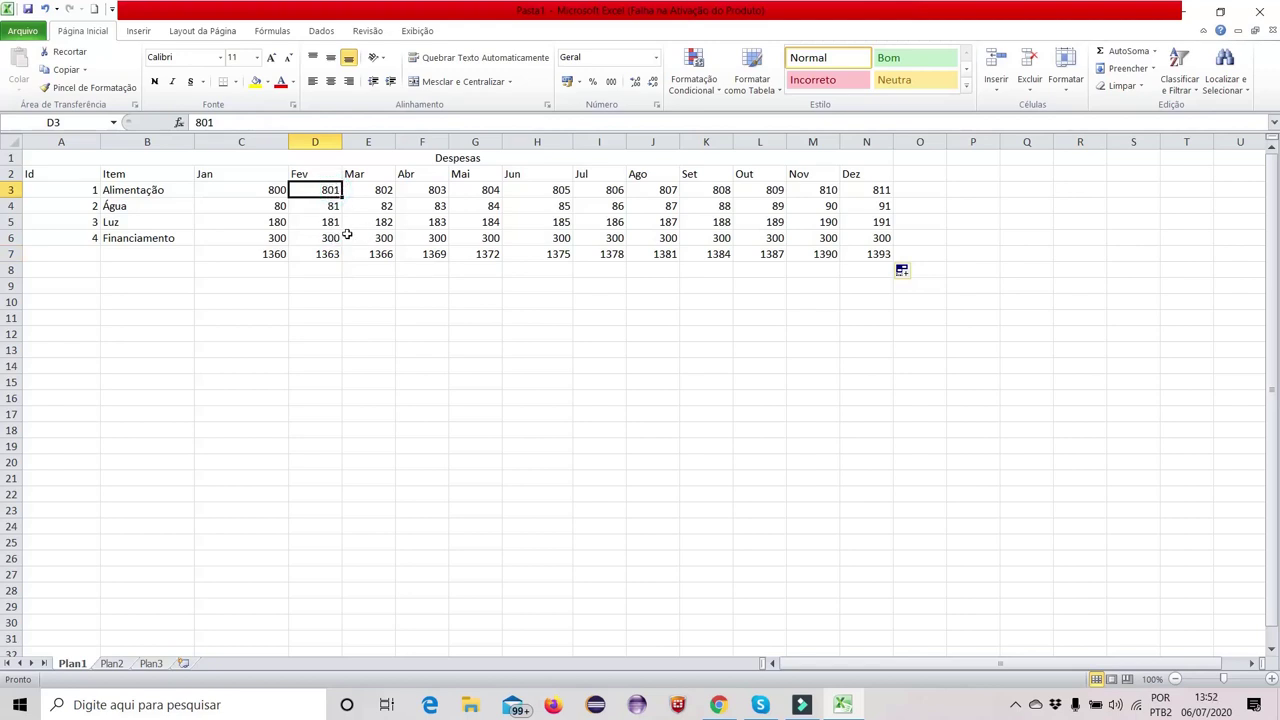
{"action": "left_click", "coordinate": [330, 255]}
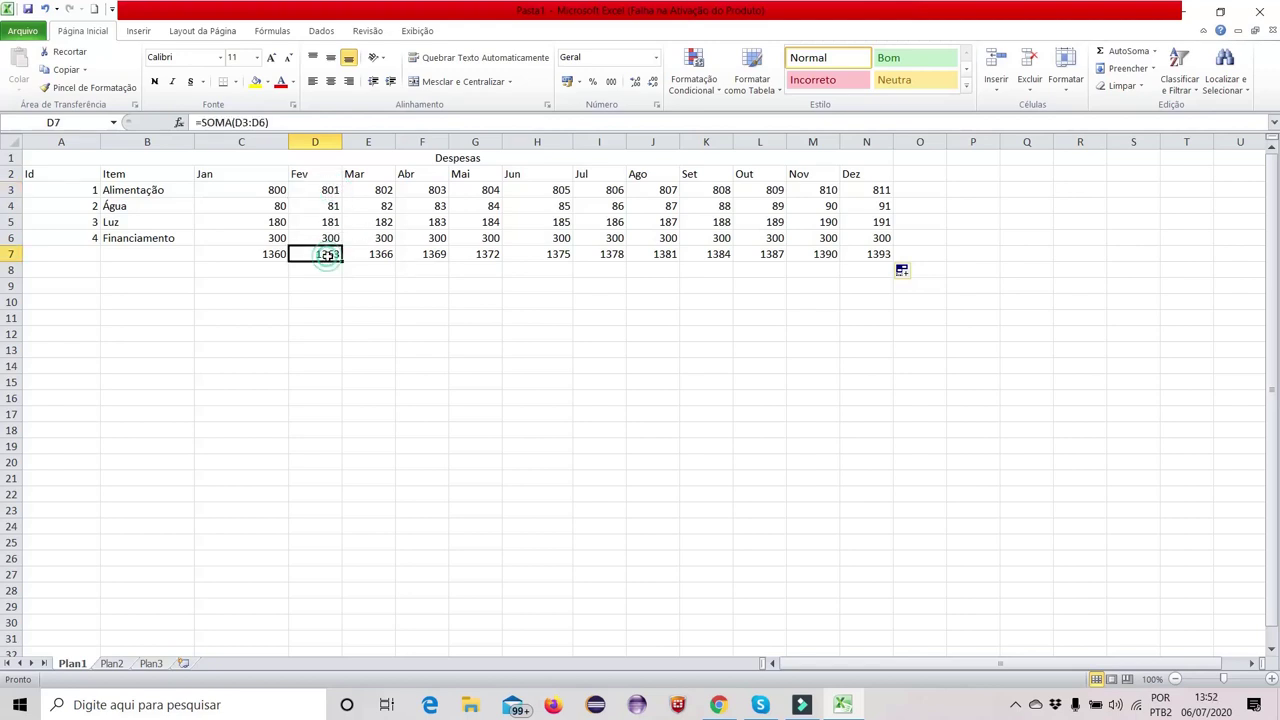
{"action": "left_click", "coordinate": [378, 256]}
{"action": "left_click", "coordinate": [442, 256]}
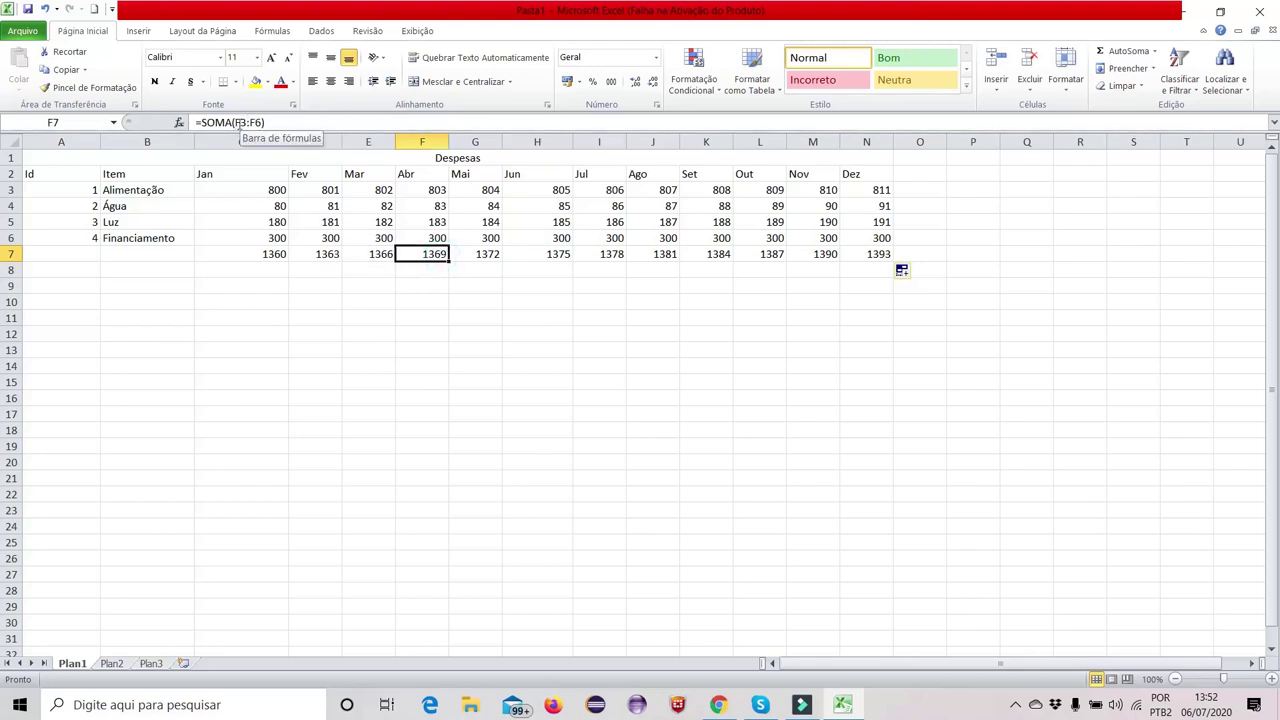
{"action": "left_click", "coordinate": [716, 288]}
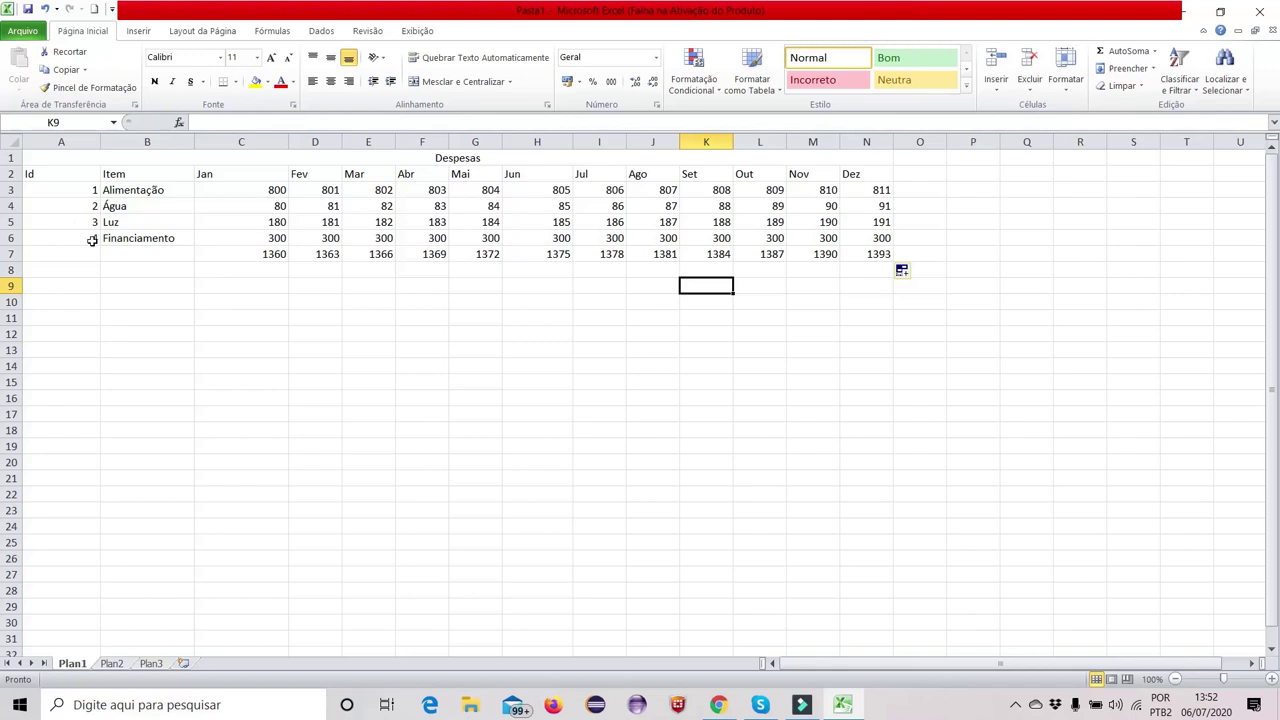
Insert a basic 2D line chart from the expense table range A2:N6, leaving out the totals row
{"action": "left_click", "coordinate": [91, 240]}
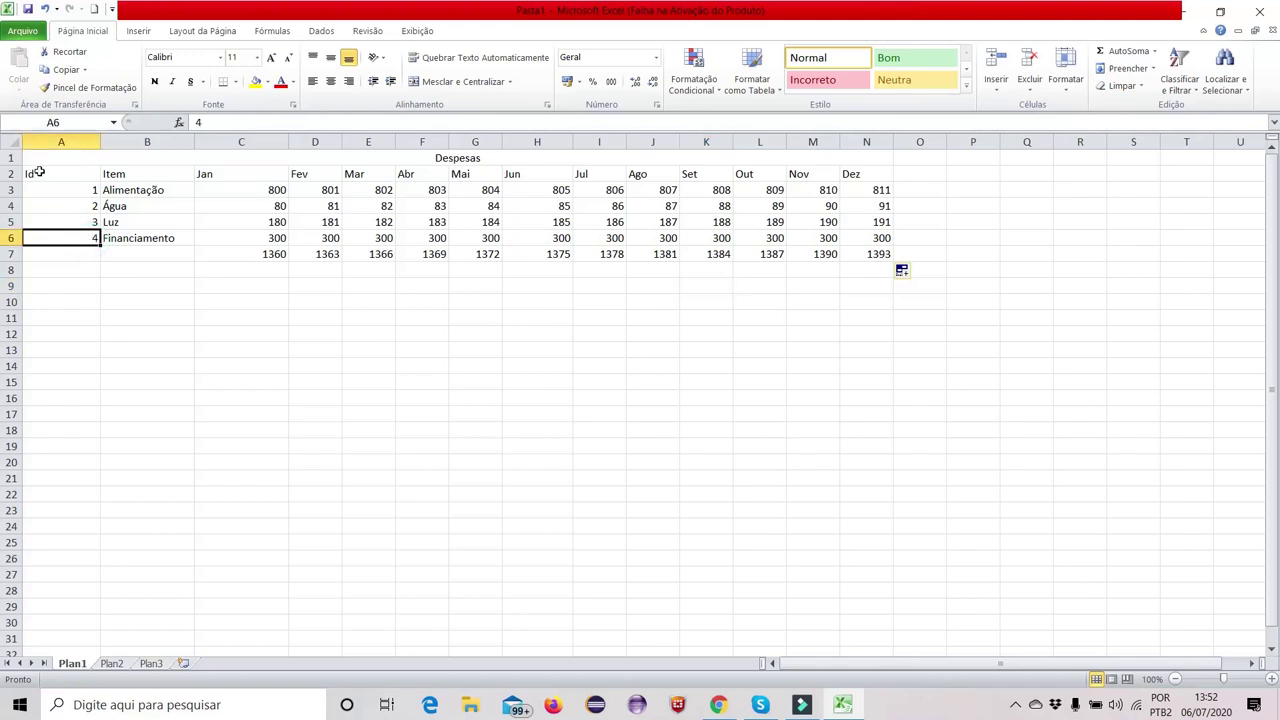
{"action": "left_click_drag", "start_coordinate": [37, 172], "coordinate": [110, 197]}
{"action": "left_click", "coordinate": [70, 177]}
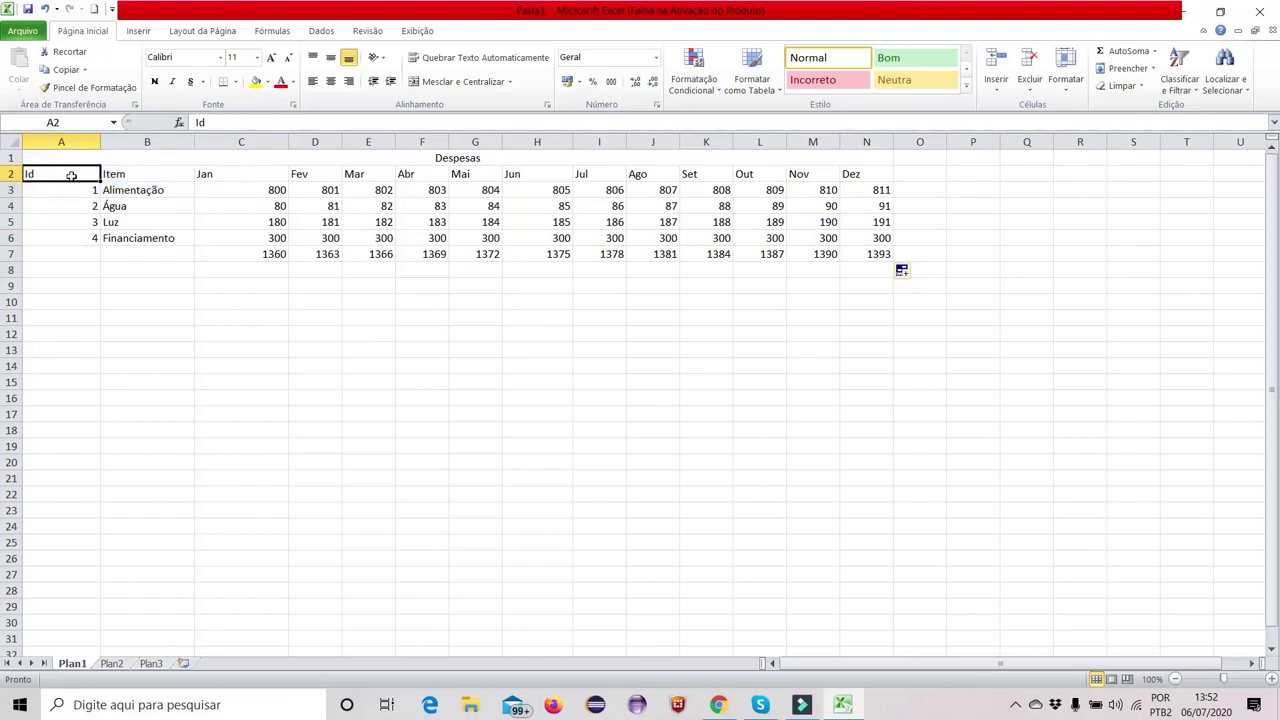
{"action": "left_click_drag", "start_coordinate": [64, 173], "coordinate": [860, 238]}
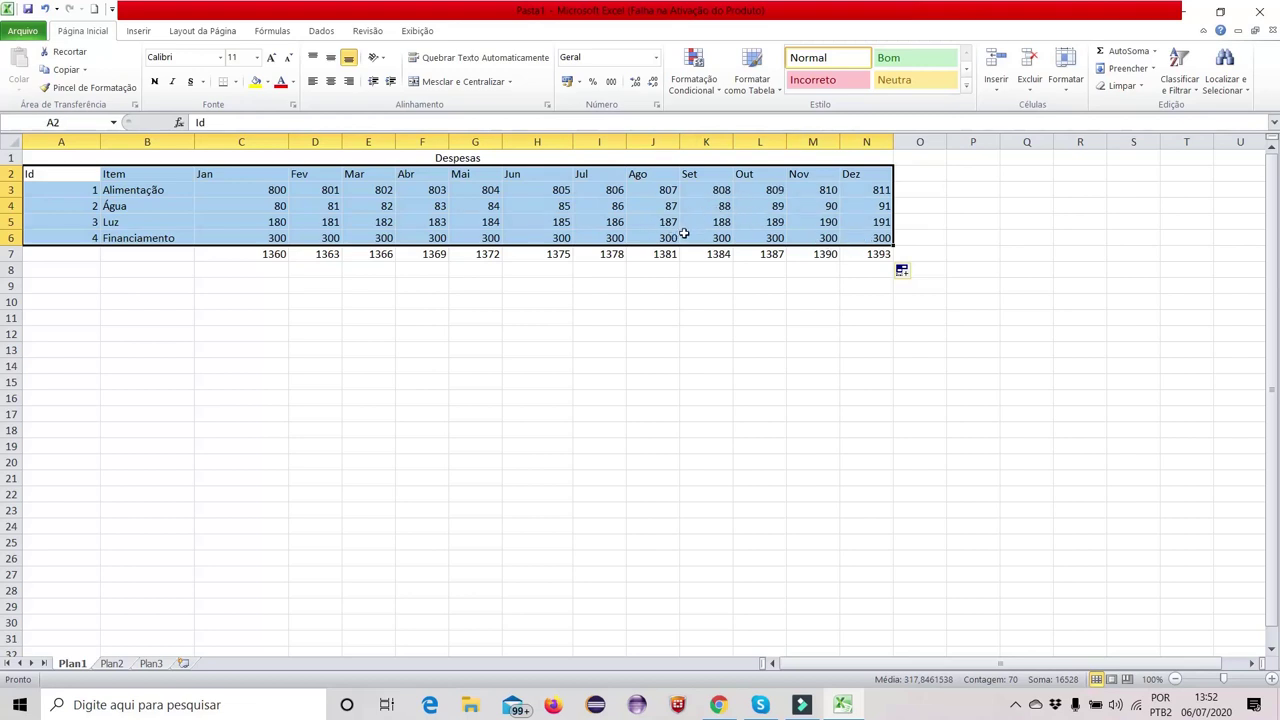
{"action": "left_click", "coordinate": [138, 31]}
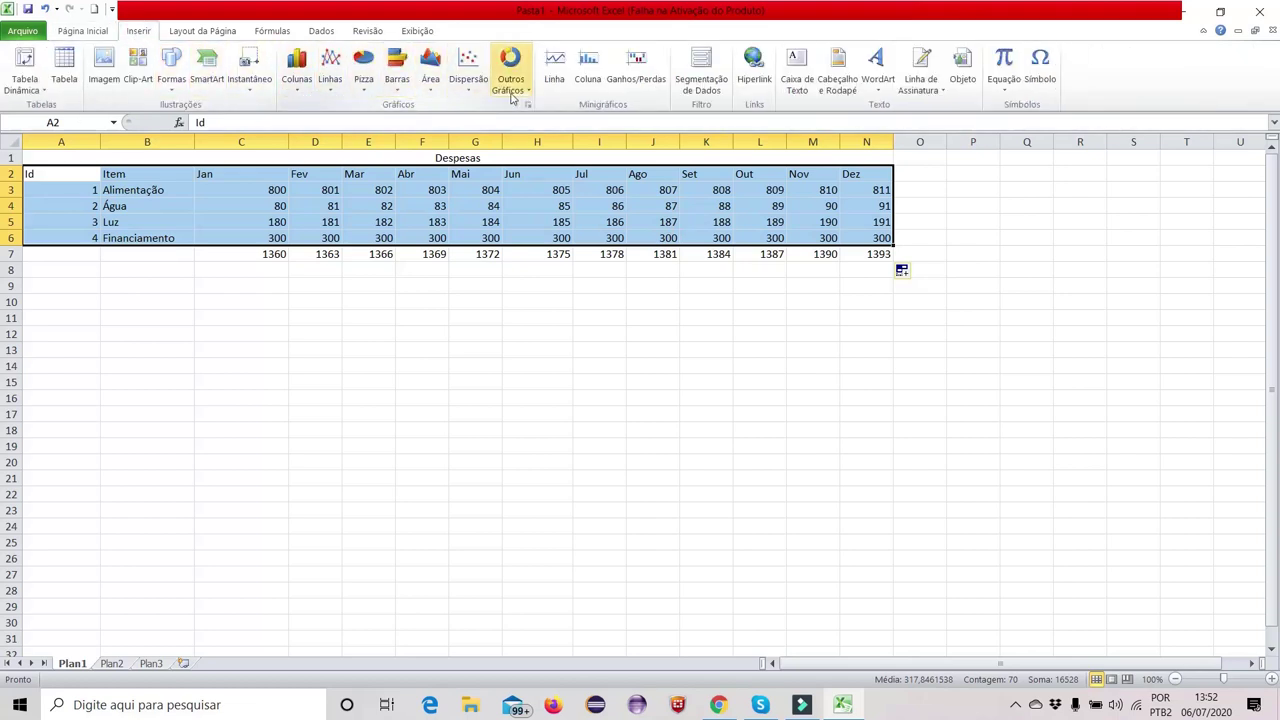
{"action": "left_click", "coordinate": [334, 91]}
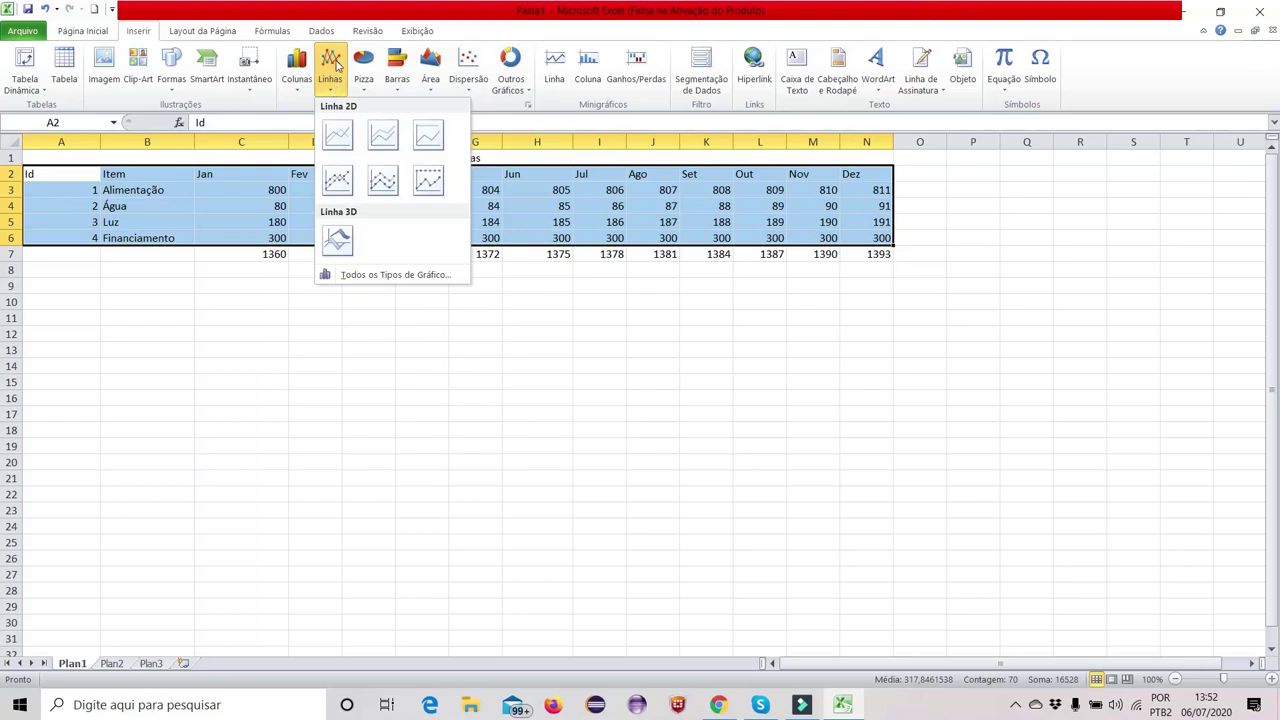
{"action": "left_click", "coordinate": [338, 137]}
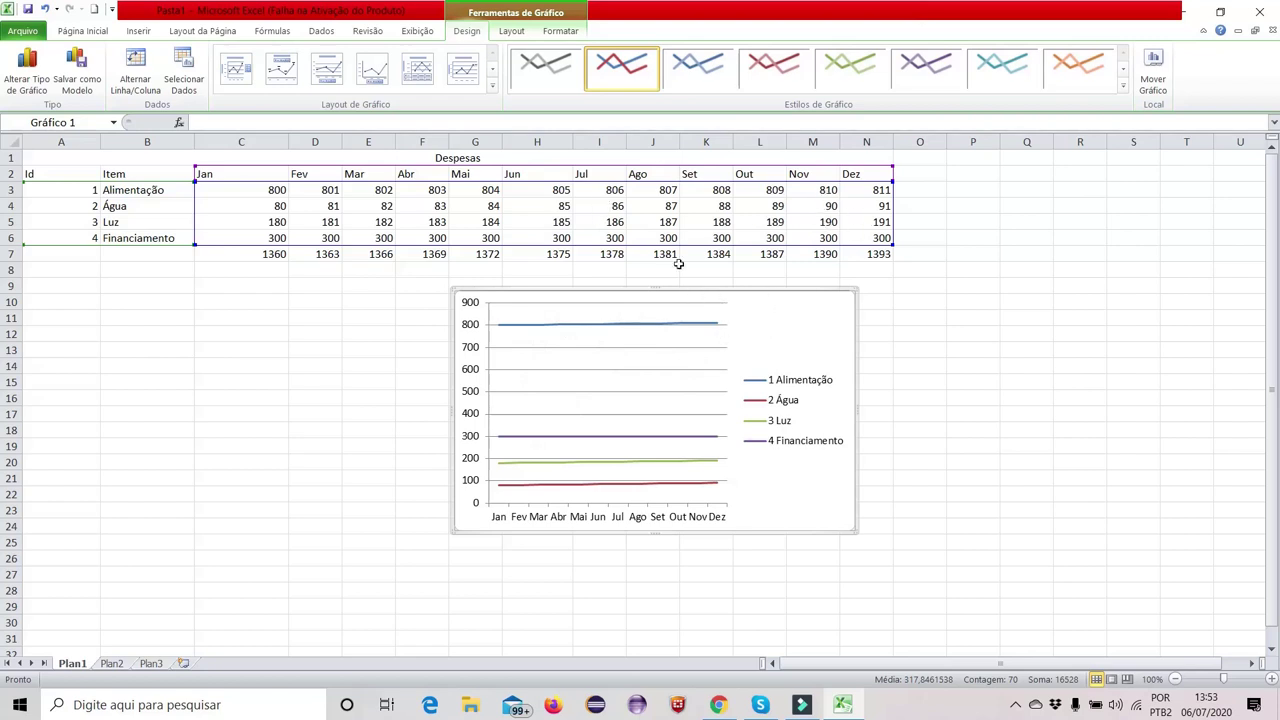
Set the November Alimentação expense in cell M3 to 890
{"action": "left_click", "coordinate": [813, 190]}
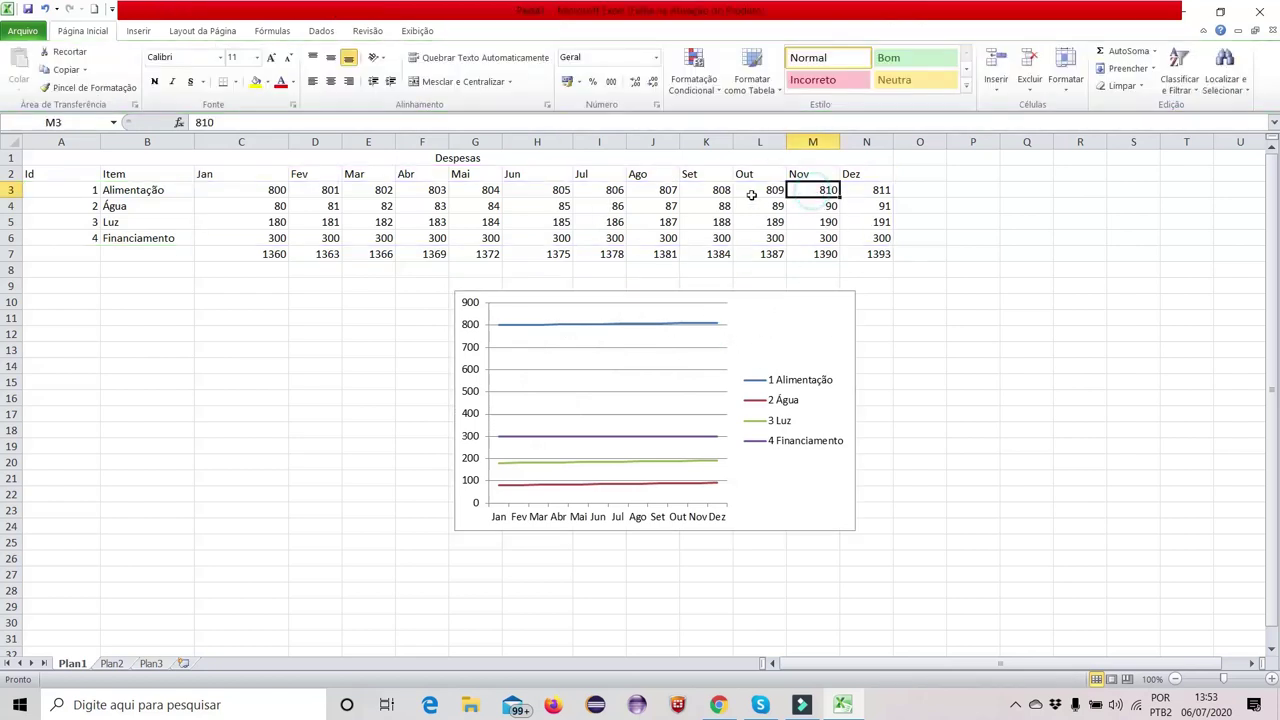
{"action": "type", "text": "890"}
{"action": "key", "text": "Return"}
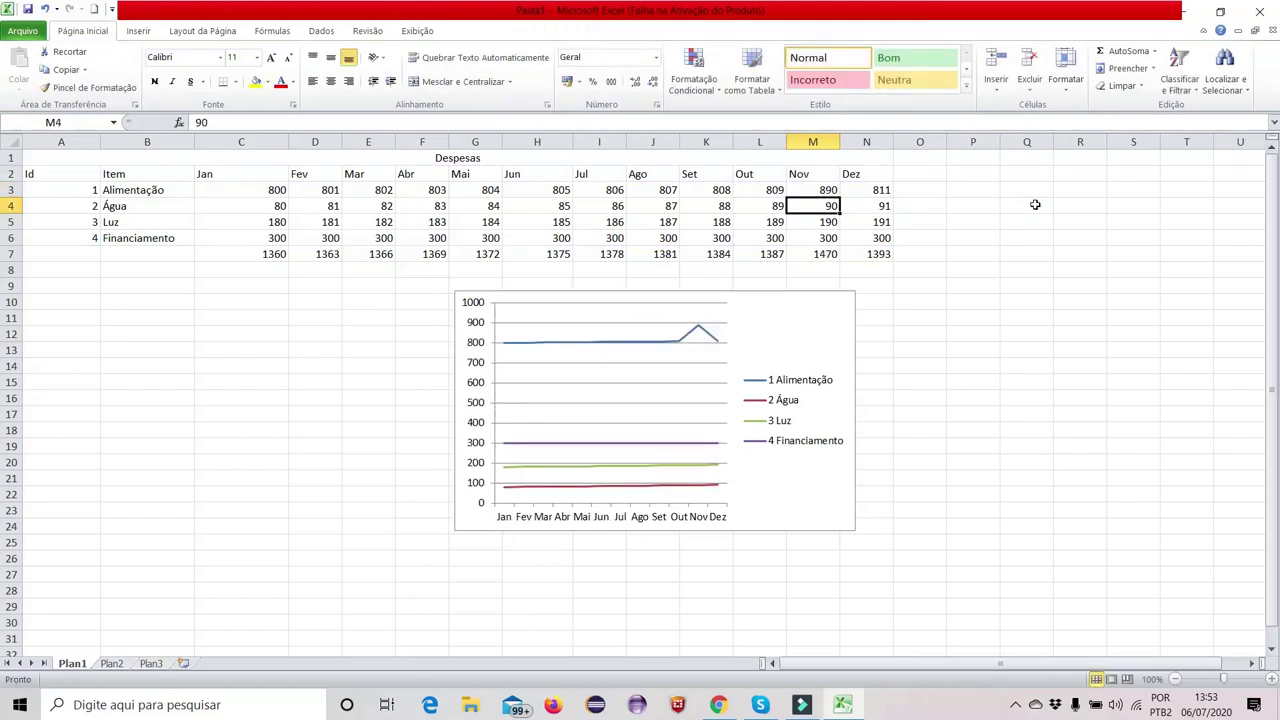
{"action": "key", "text": "Left"}
{"action": "key", "text": "Right"}
{"action": "key", "text": "Down"}
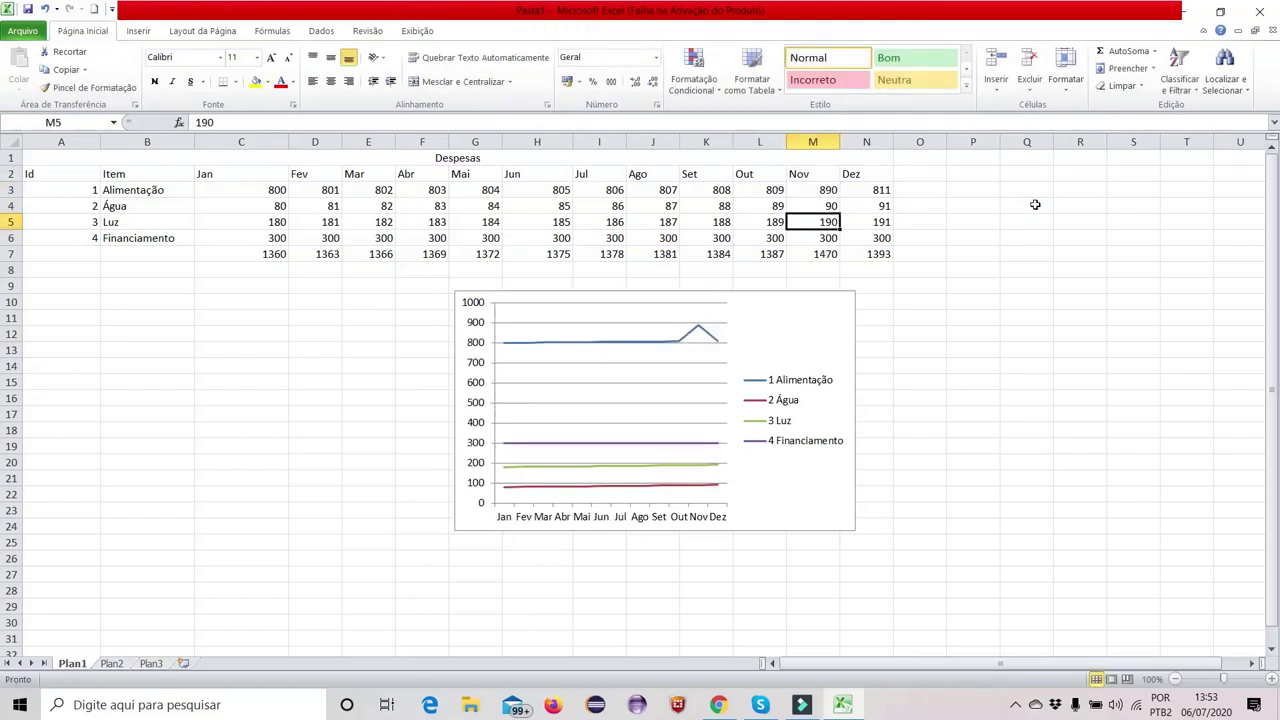
{"action": "key", "text": "Left"}
{"action": "key", "text": "Left"}
{"action": "key", "text": "Left"}
{"action": "key", "text": "Left"}
{"action": "key", "text": "Left"}
{"action": "key", "text": "Up"}
{"action": "key", "text": "Up"}
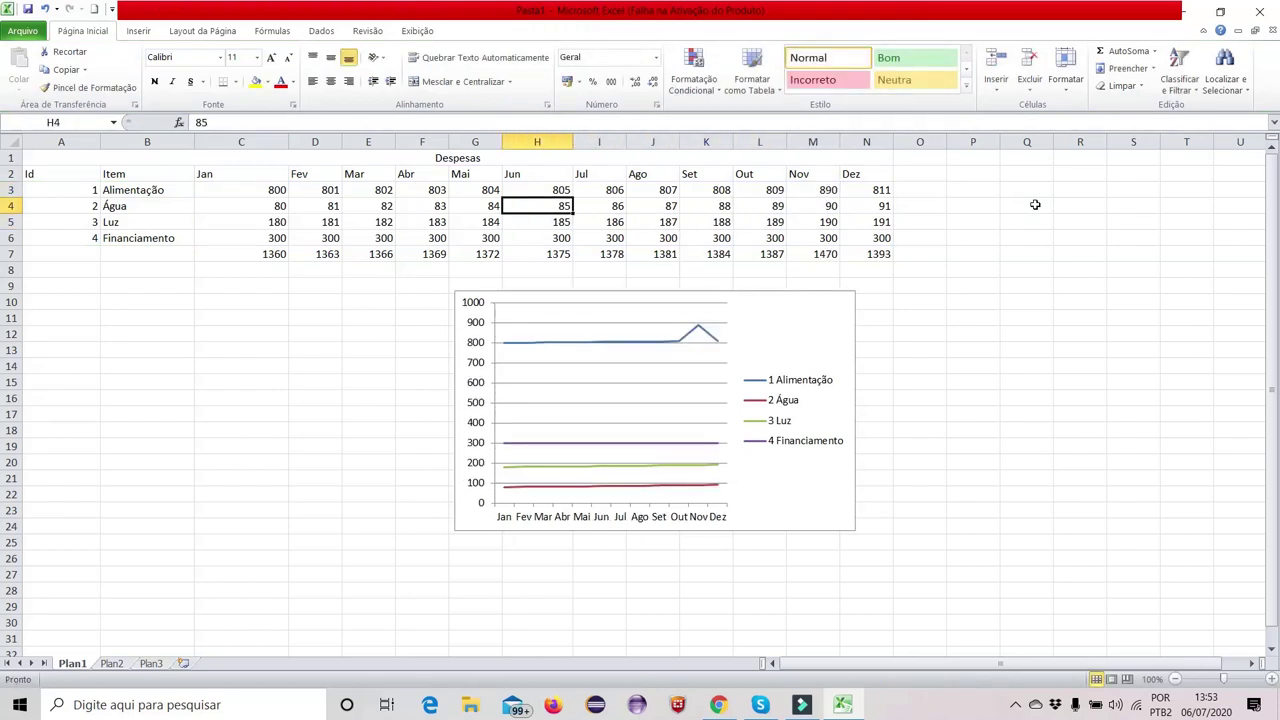
{"action": "key", "text": "Down"}
{"action": "key", "text": "Left"}
{"action": "key", "text": "Right"}
{"action": "key", "text": "Down"}
{"action": "key", "text": "Down"}
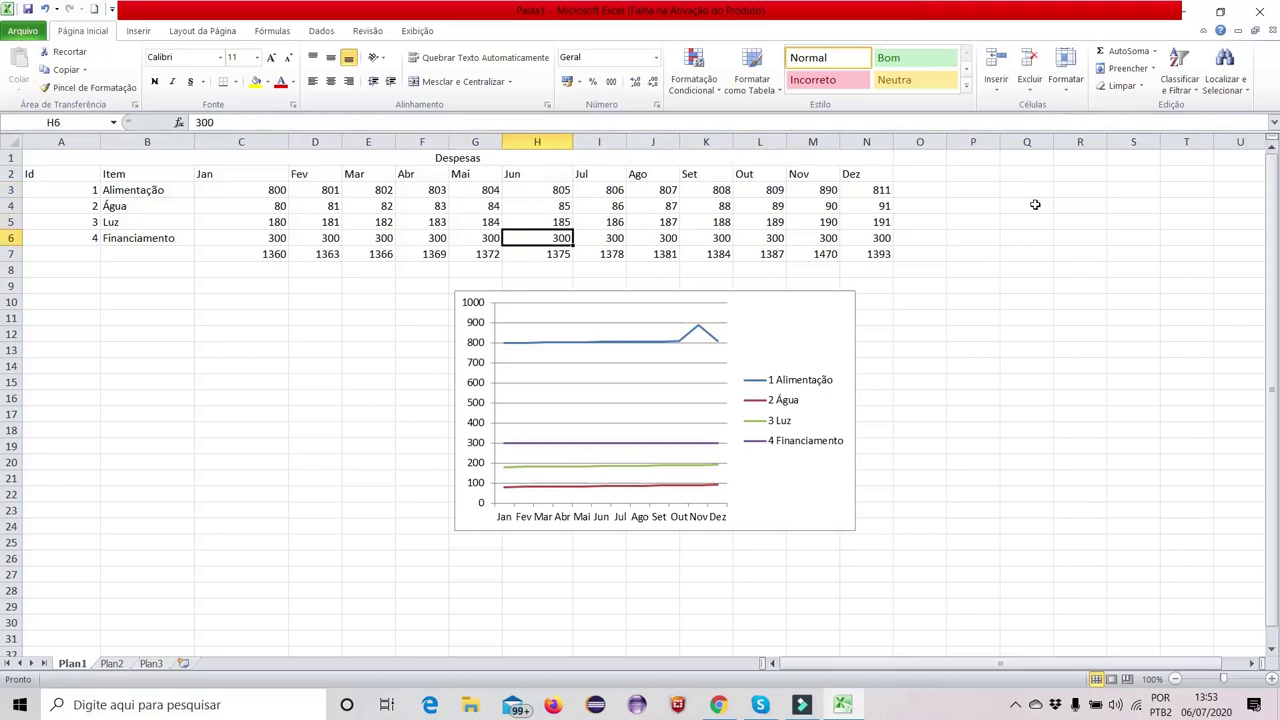
{"action": "key", "text": "Up"}
{"action": "key", "text": "Up"}
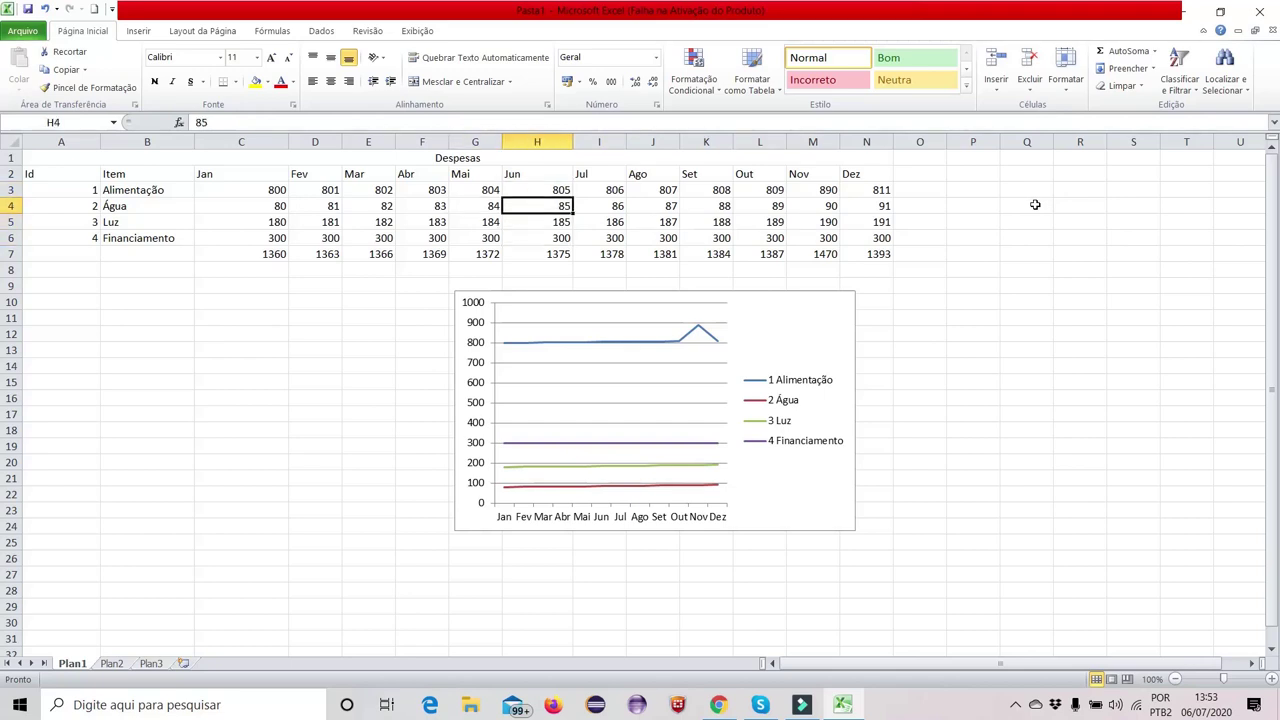
{"action": "key", "text": "Right"}
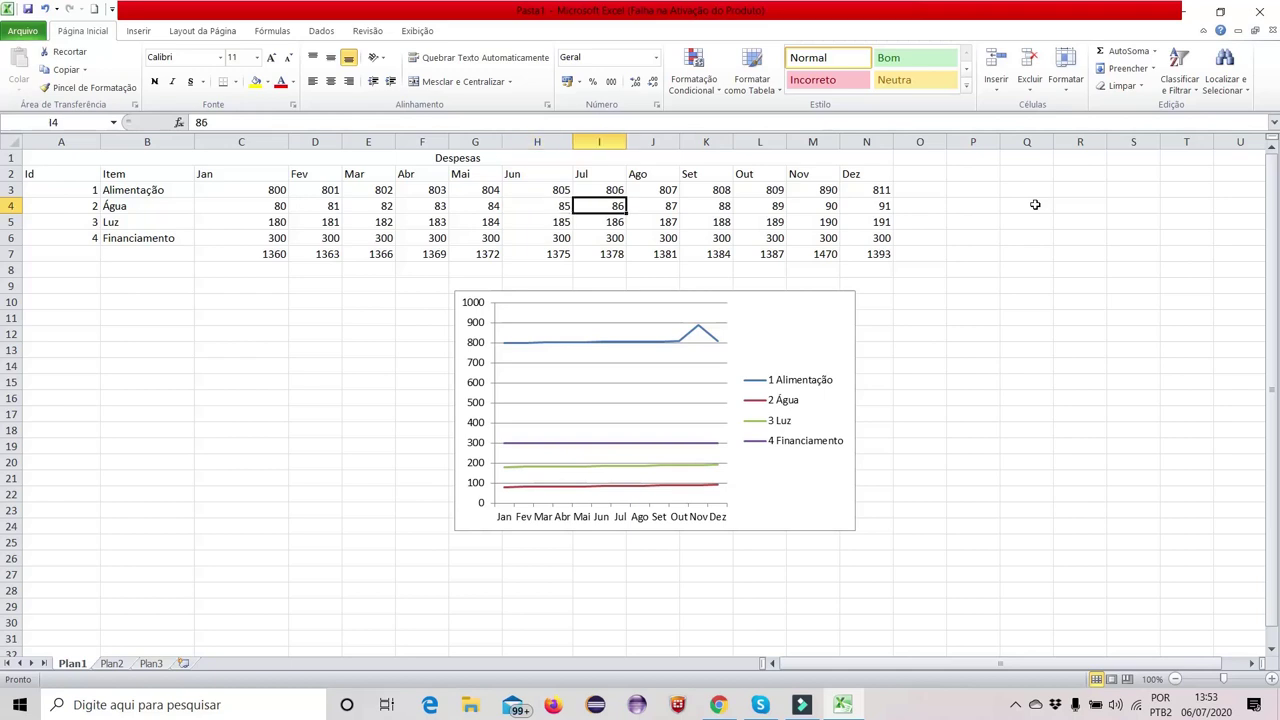
Set the June Água expense in cell H4 to 80
{"action": "key", "text": "Left"}
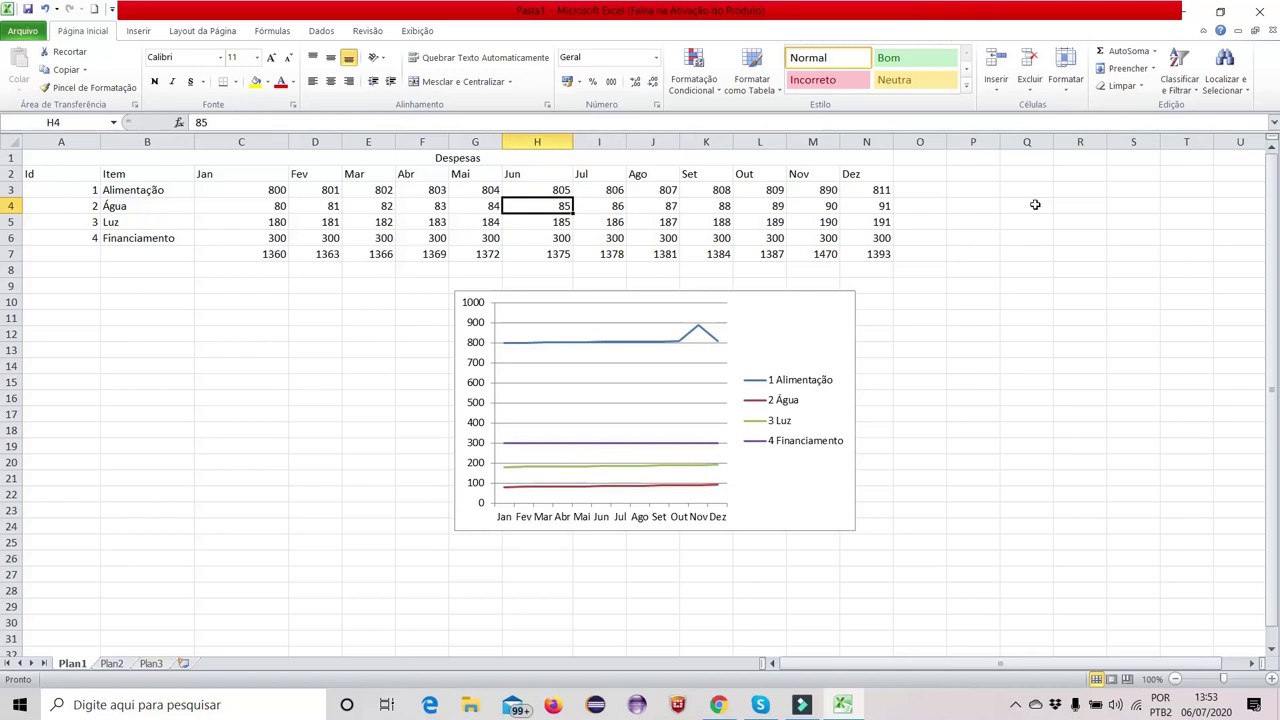
{"action": "type", "text": "8"}
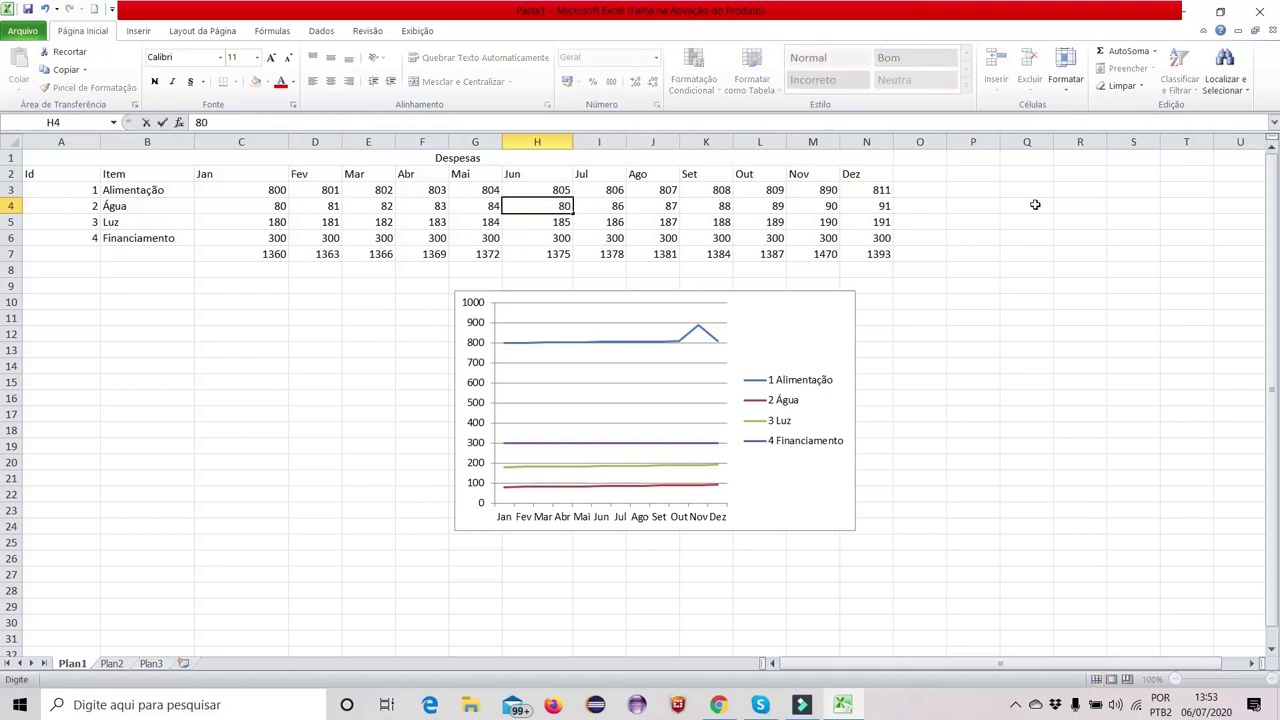
{"action": "key", "text": "Return"}
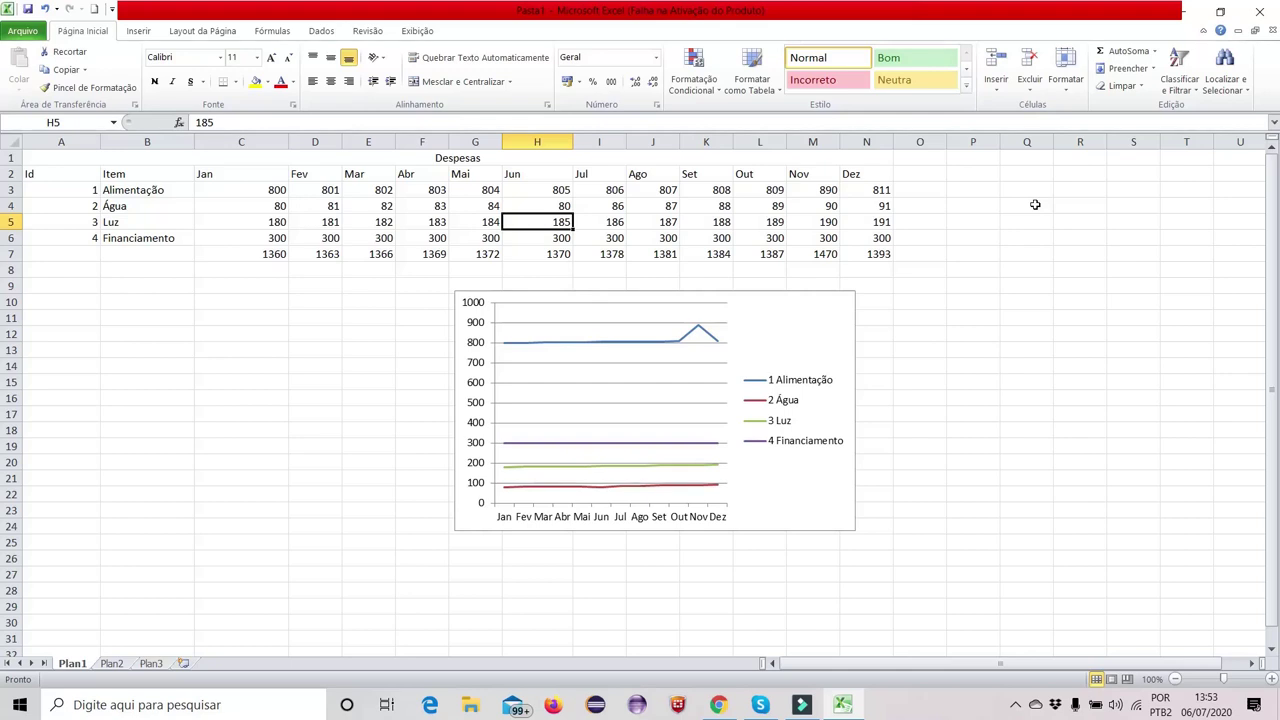
Set the June Água expense in cell H4 to 150
{"action": "key", "text": "Up"}
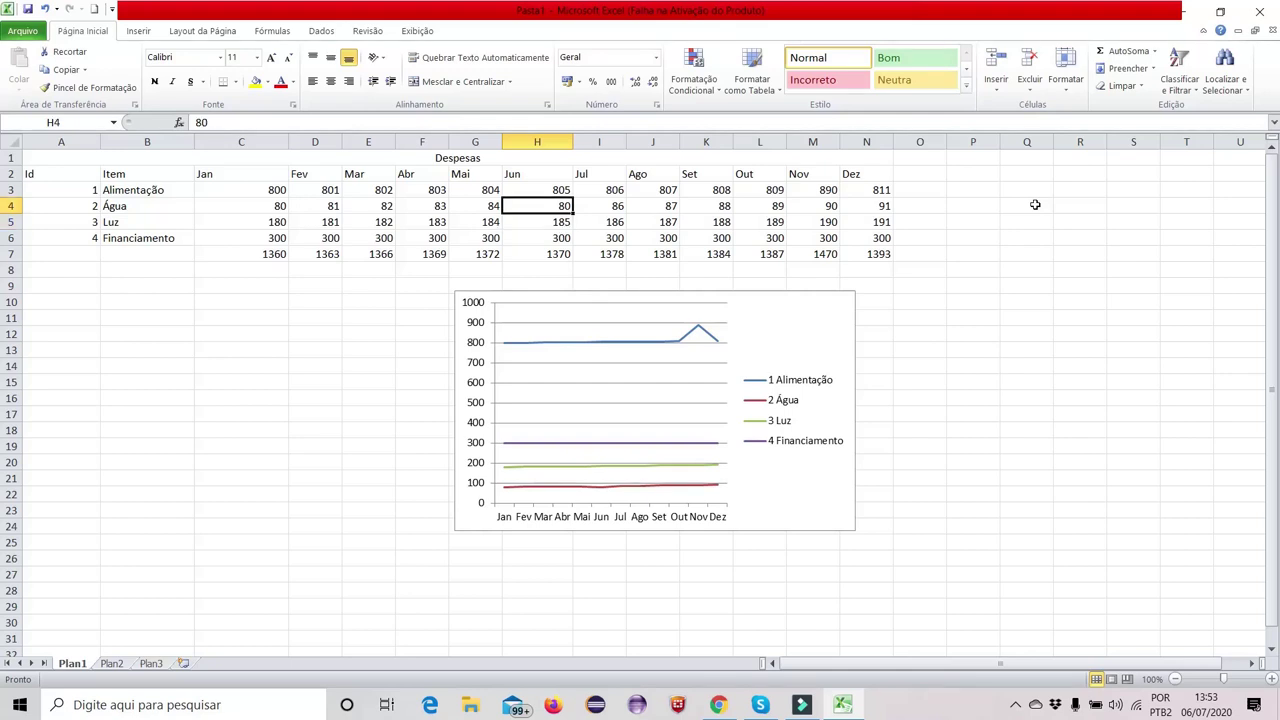
{"action": "key", "text": "Down"}
{"action": "key", "text": "Up"}
{"action": "key", "text": "Down"}
{"action": "key", "text": "Up"}
{"action": "type", "text": "150"}
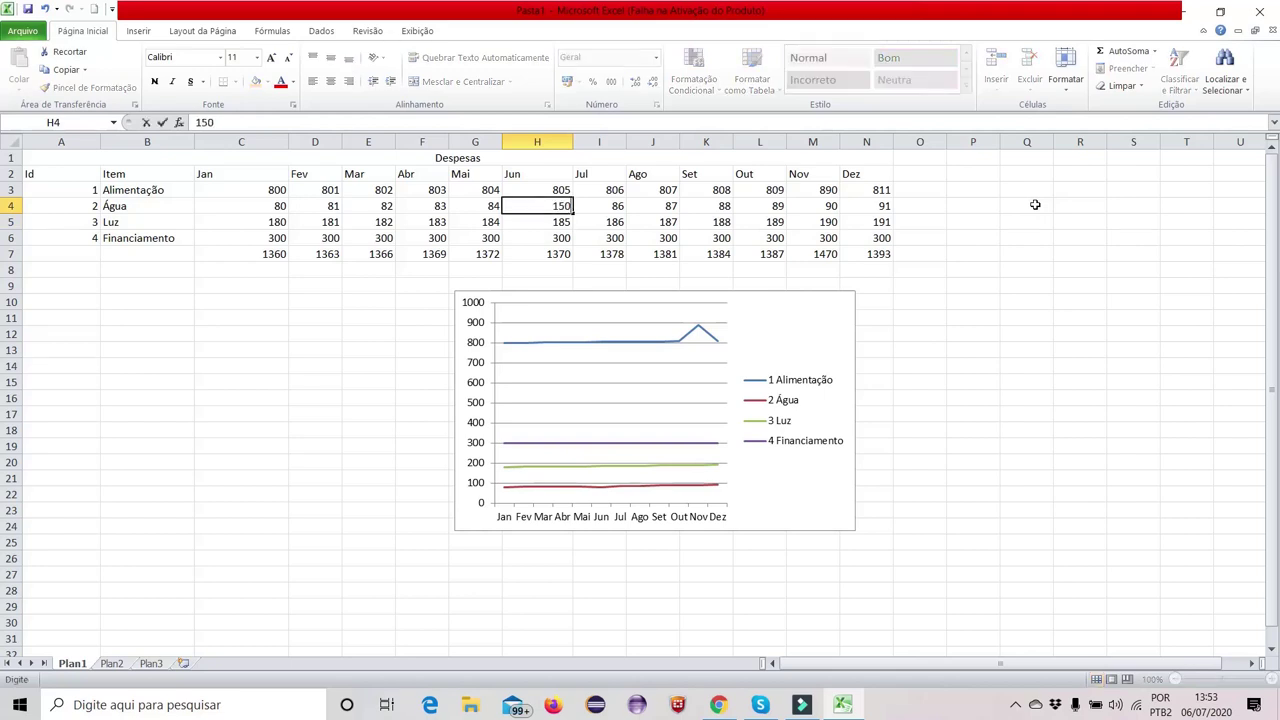
{"action": "key", "text": "Return"}
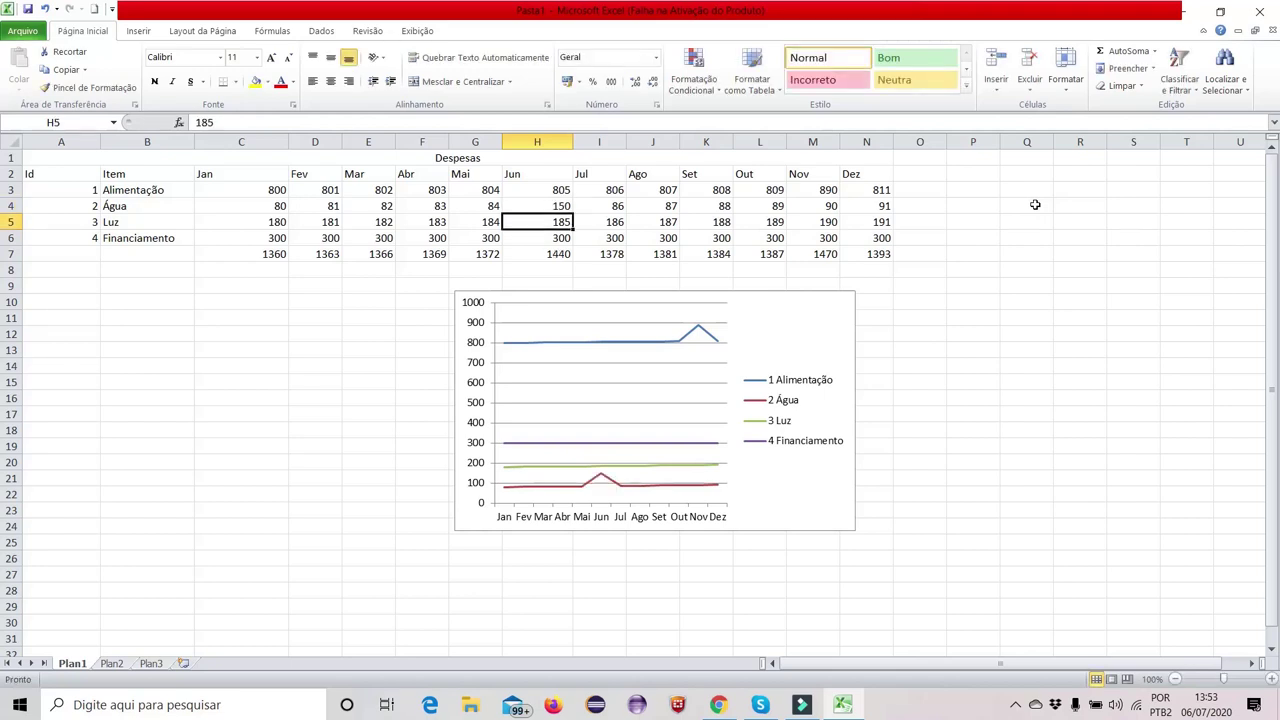
Set the April Água expense in cell F4 to 870
{"action": "key", "text": "Down"}
{"action": "key", "text": "Up"}
{"action": "key", "text": "Left"}
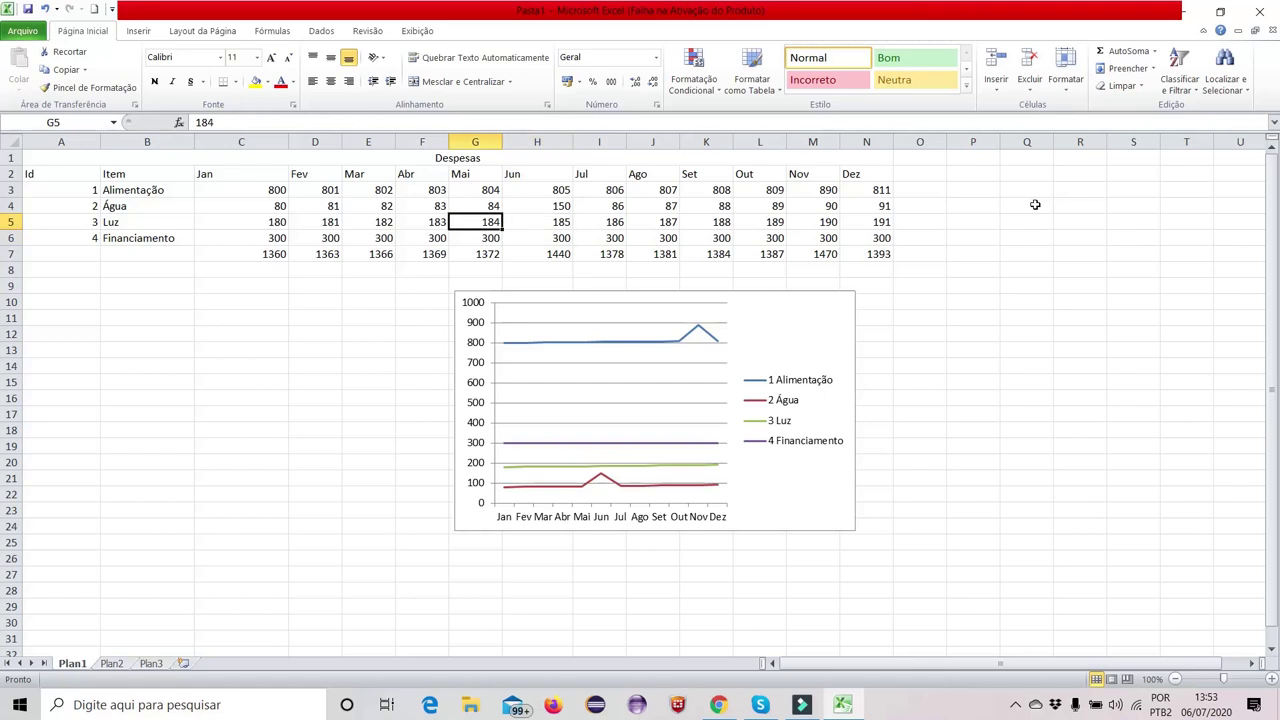
{"action": "key", "text": "Up"}
{"action": "key", "text": "Left"}
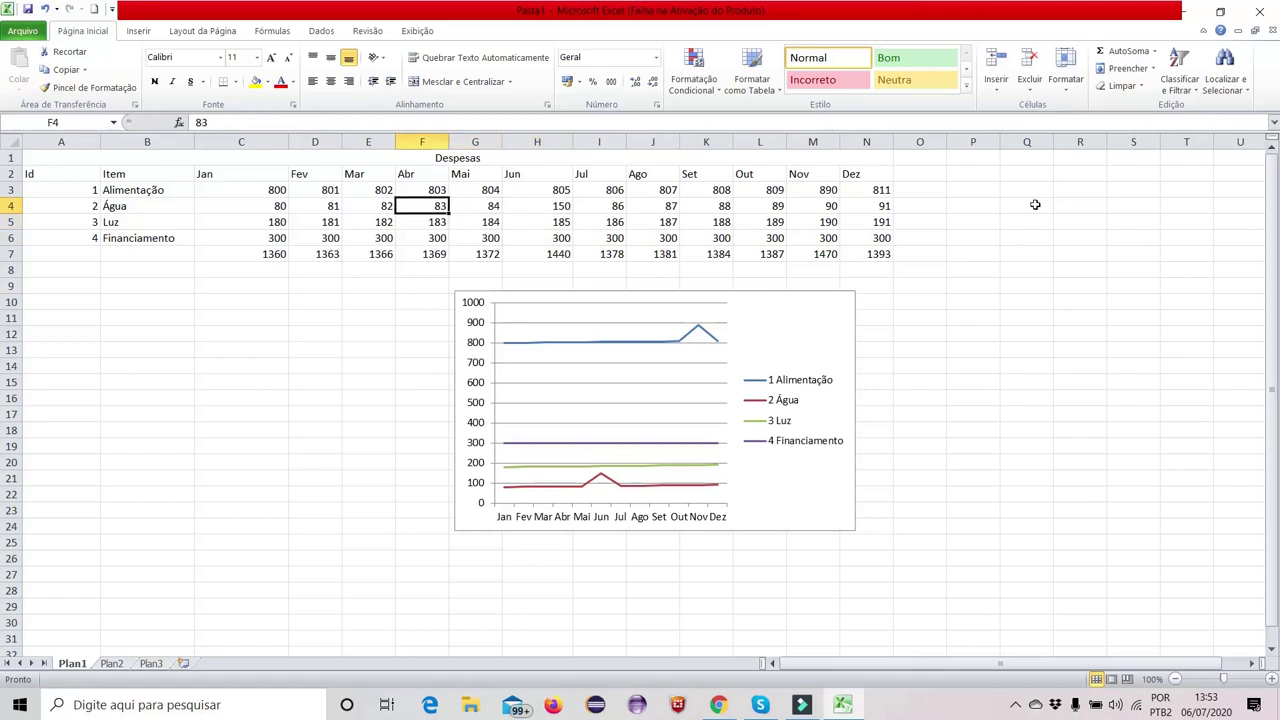
{"action": "type", "text": "8"}
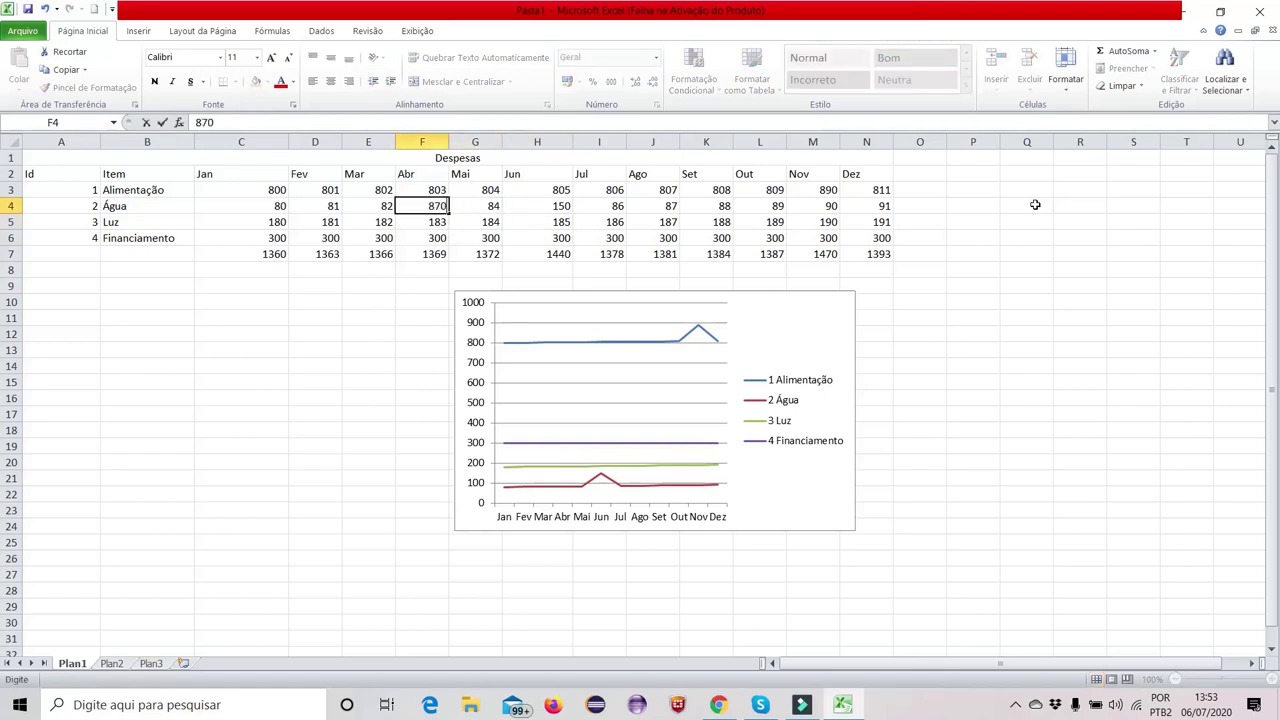
{"action": "key", "text": "Return"}
{"action": "key", "text": "Left"}
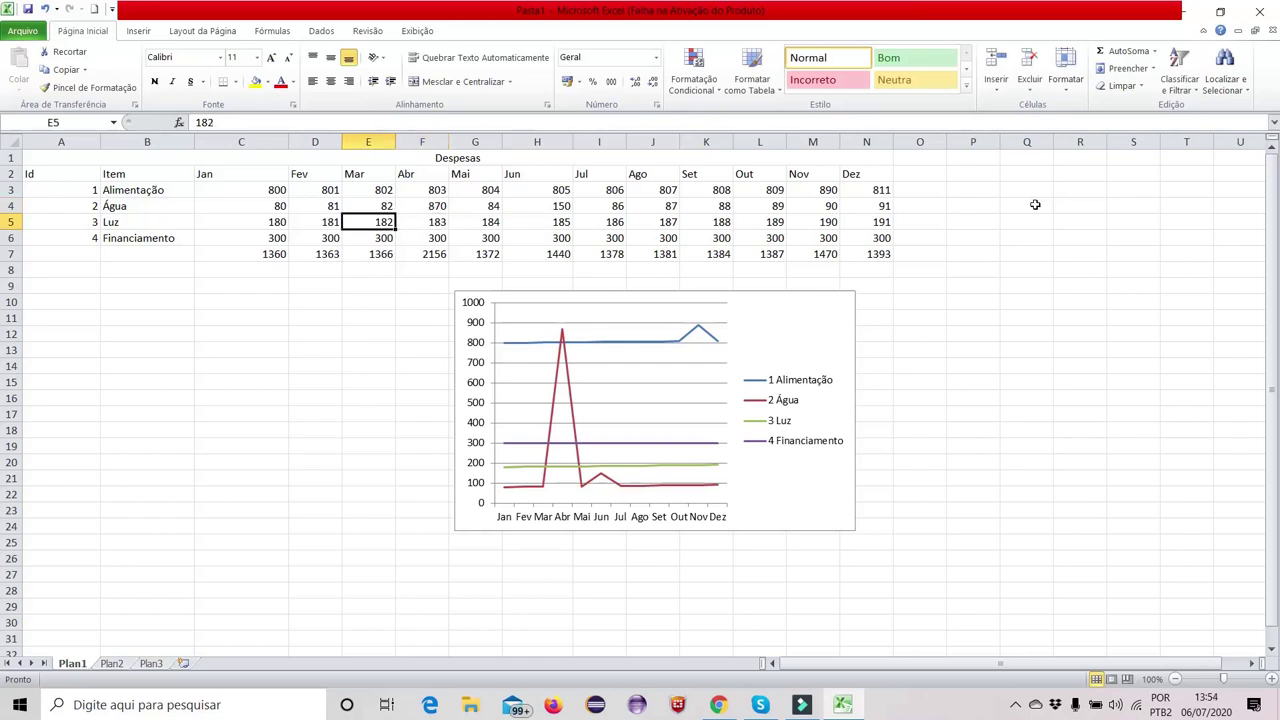
{"action": "key", "text": "Right"}
{"action": "key", "text": "Right"}
{"action": "key", "text": "Right"}
{"action": "key", "text": "Right"}
{"action": "key", "text": "Right"}
{"action": "key", "text": "Right"}
{"action": "key", "text": "Right"}
{"action": "key", "text": "Down"}
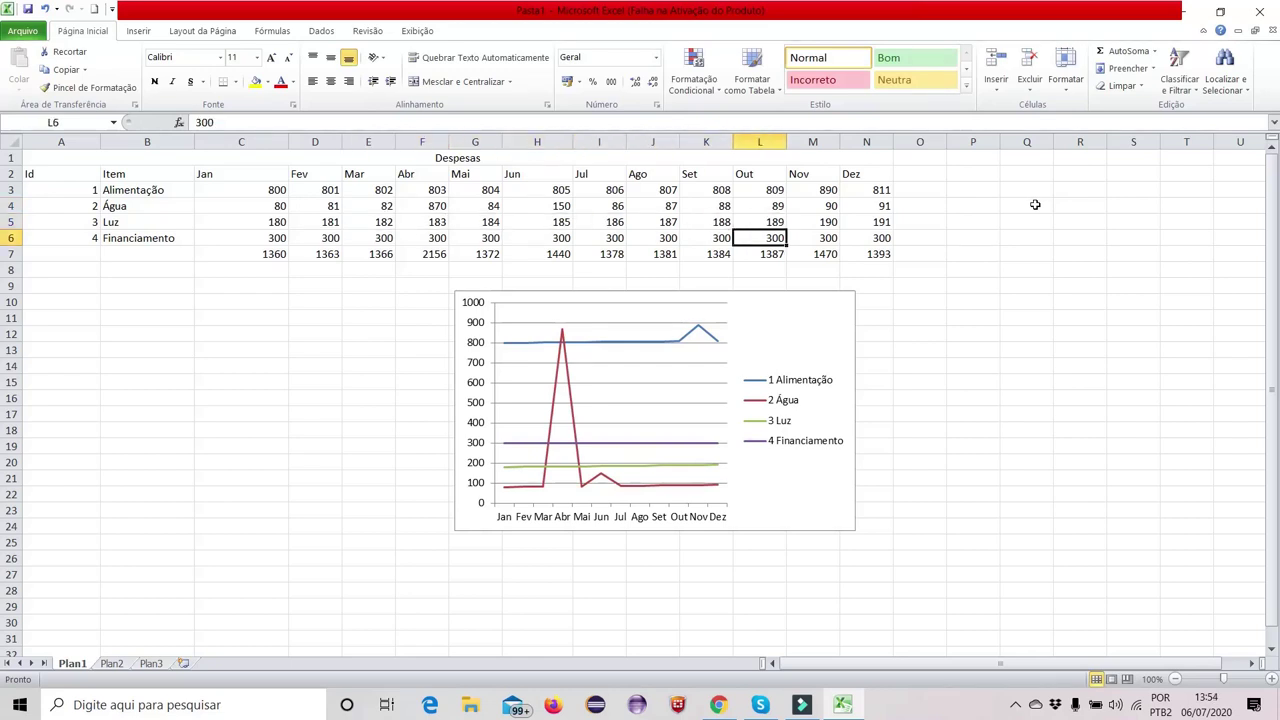
{"action": "key", "text": "Left"}
{"action": "key", "text": "Left"}
{"action": "key", "text": "Left"}
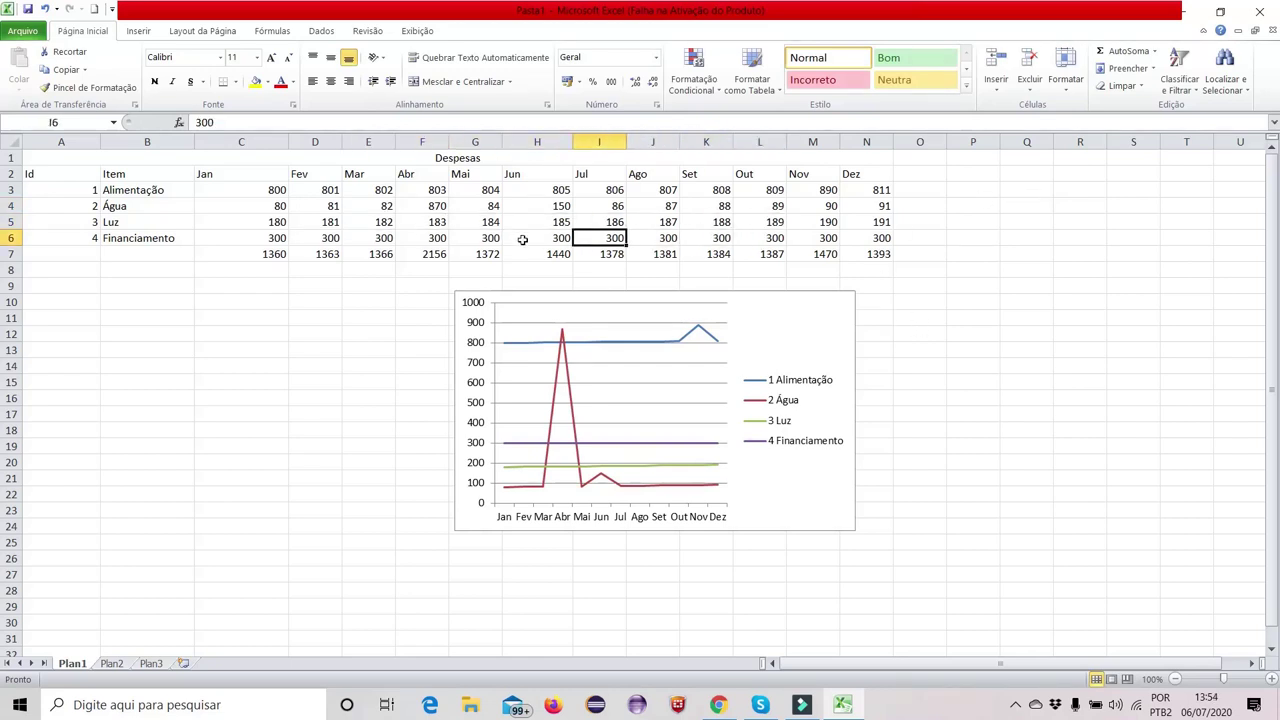
{"action": "left_click", "coordinate": [138, 31]}
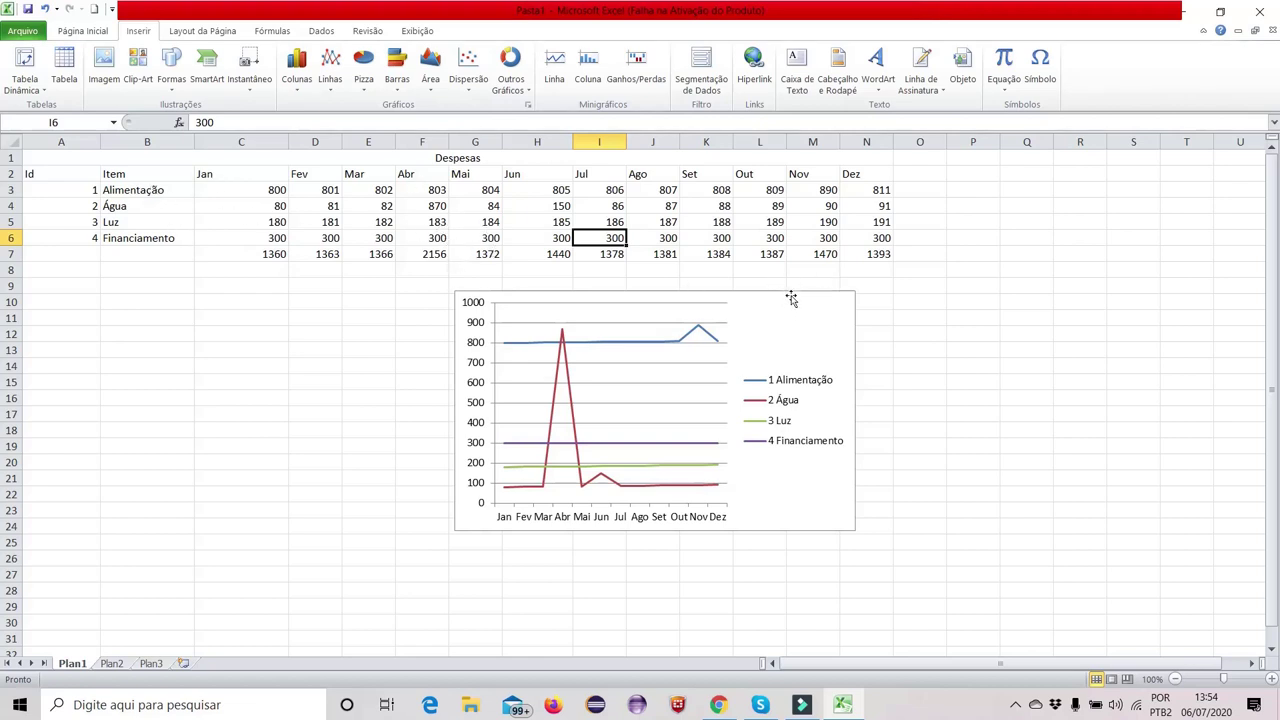
{"action": "key", "text": "Left"}
{"action": "key", "text": "Left"}
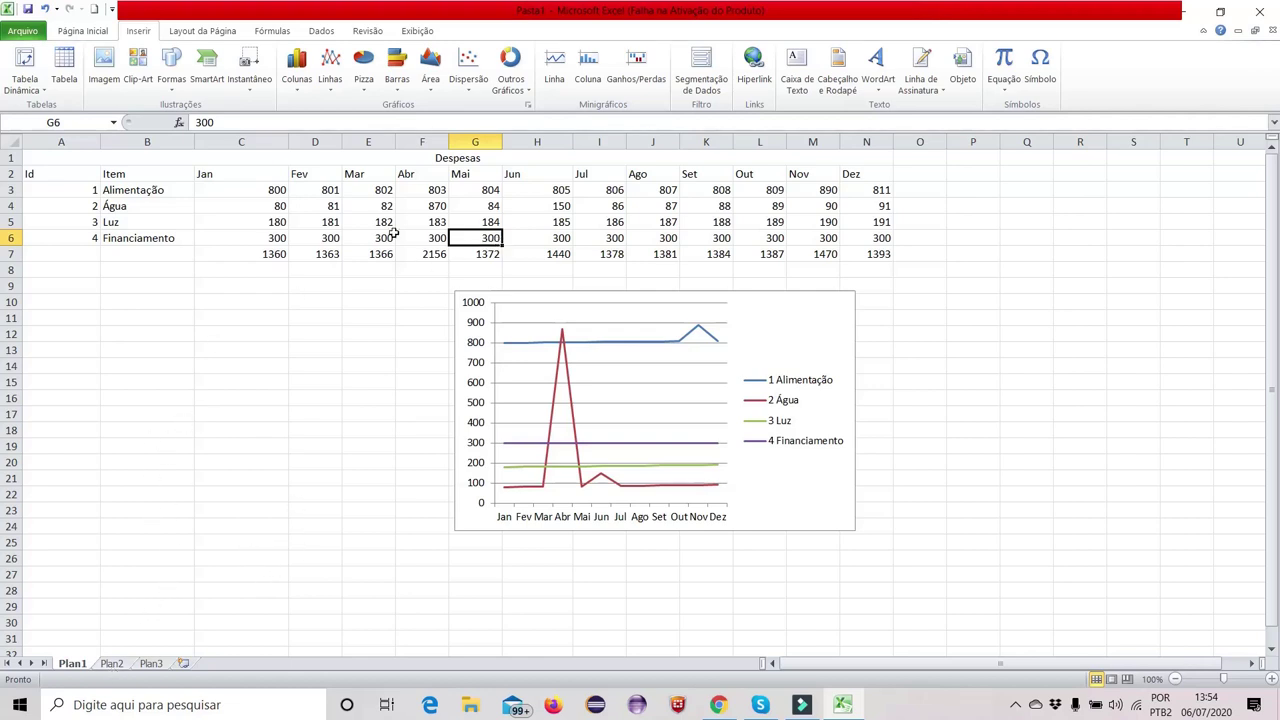
{"action": "left_click", "coordinate": [866, 270]}
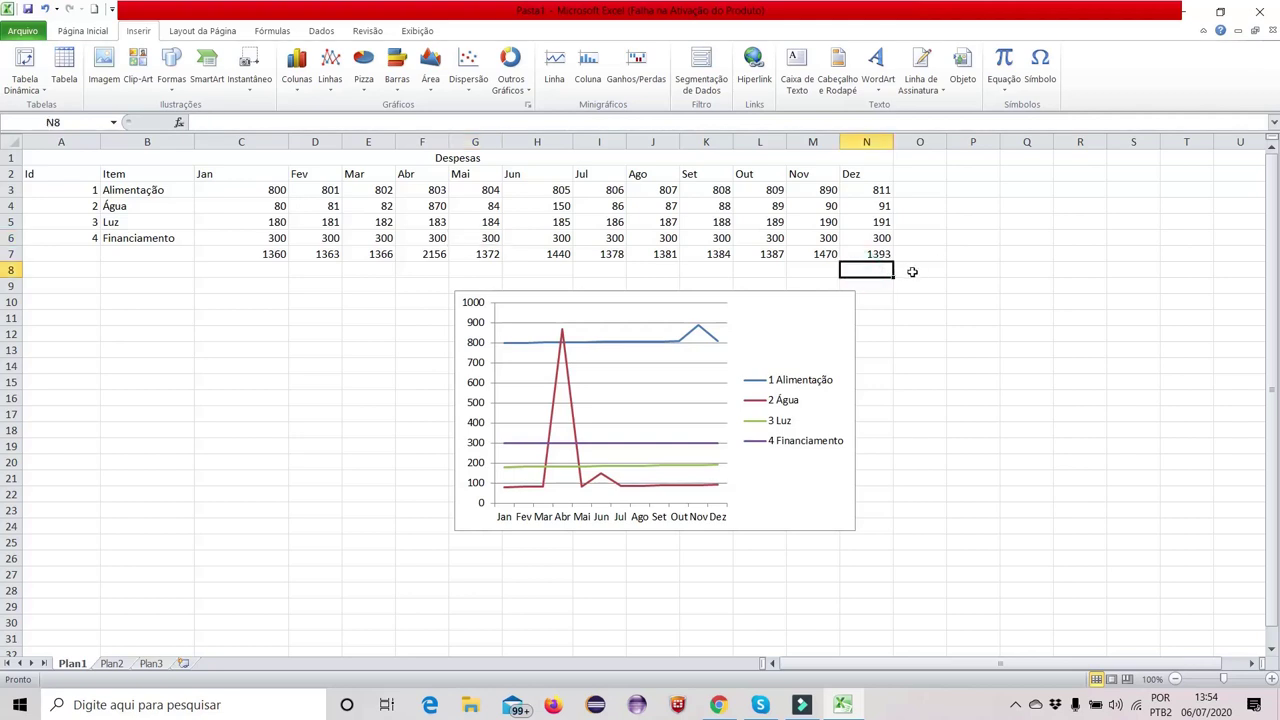
{"action": "left_click_drag", "start_coordinate": [912, 271], "coordinate": [48, 160]}
{"action": "left_click", "coordinate": [206, 320]}
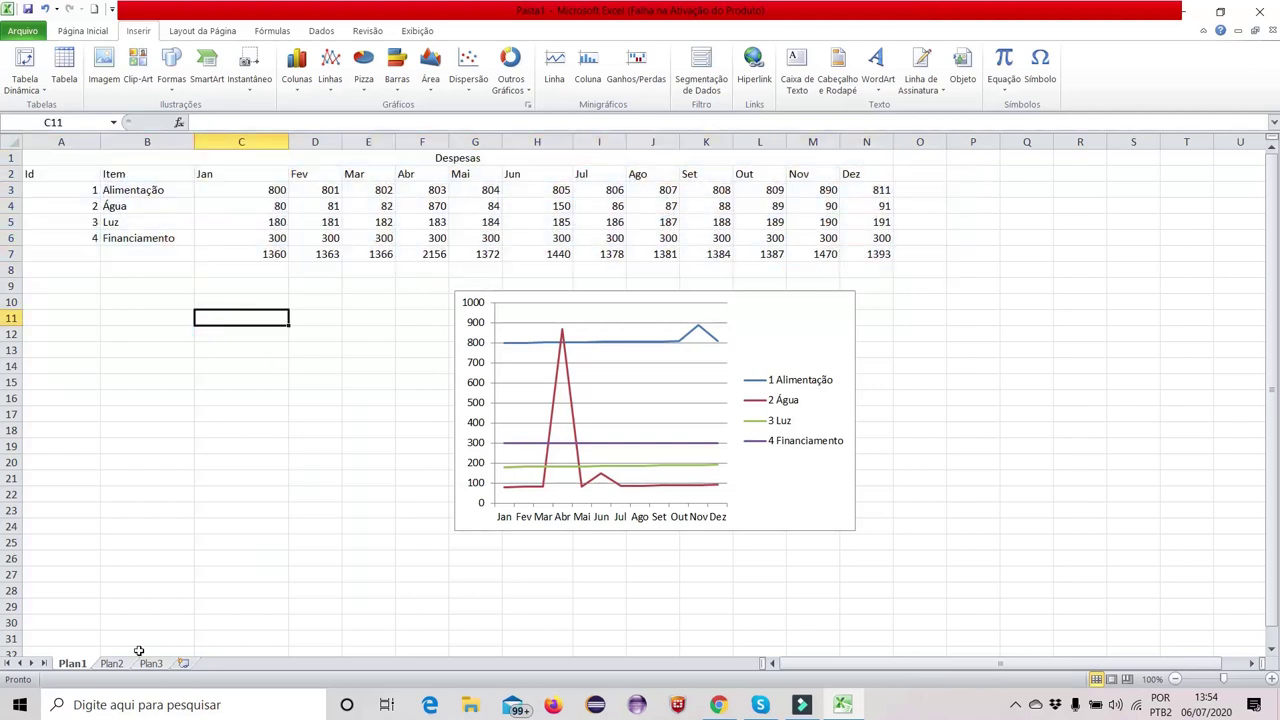
Rename the Plan1 sheet as Despesas
{"action": "right_click", "coordinate": [73, 665]}
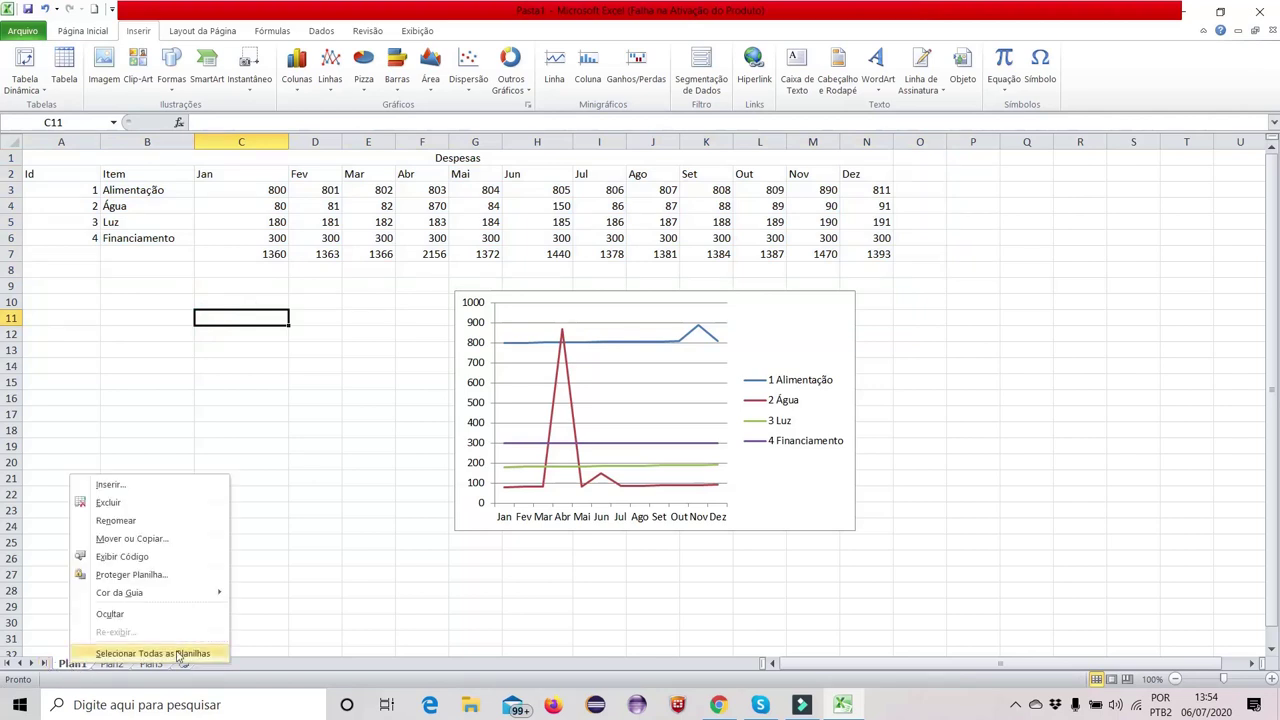
{"action": "left_click", "coordinate": [159, 522]}
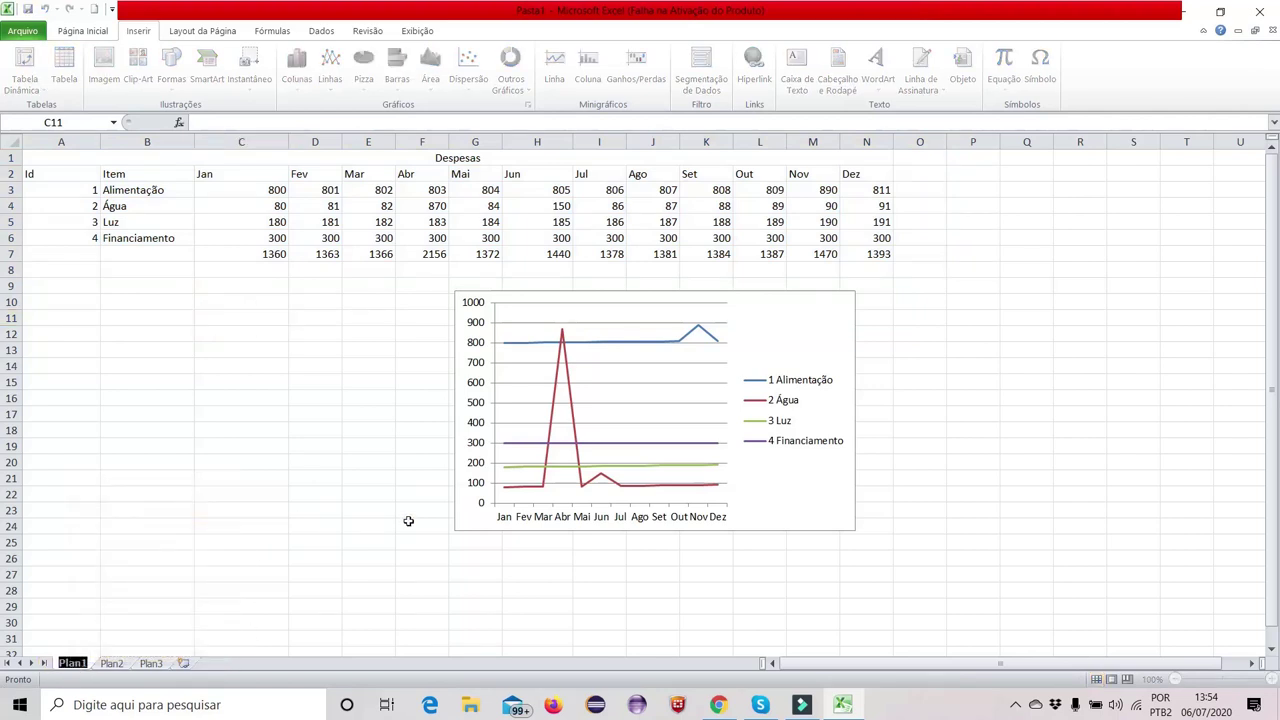
{"action": "type", "text": "De"}
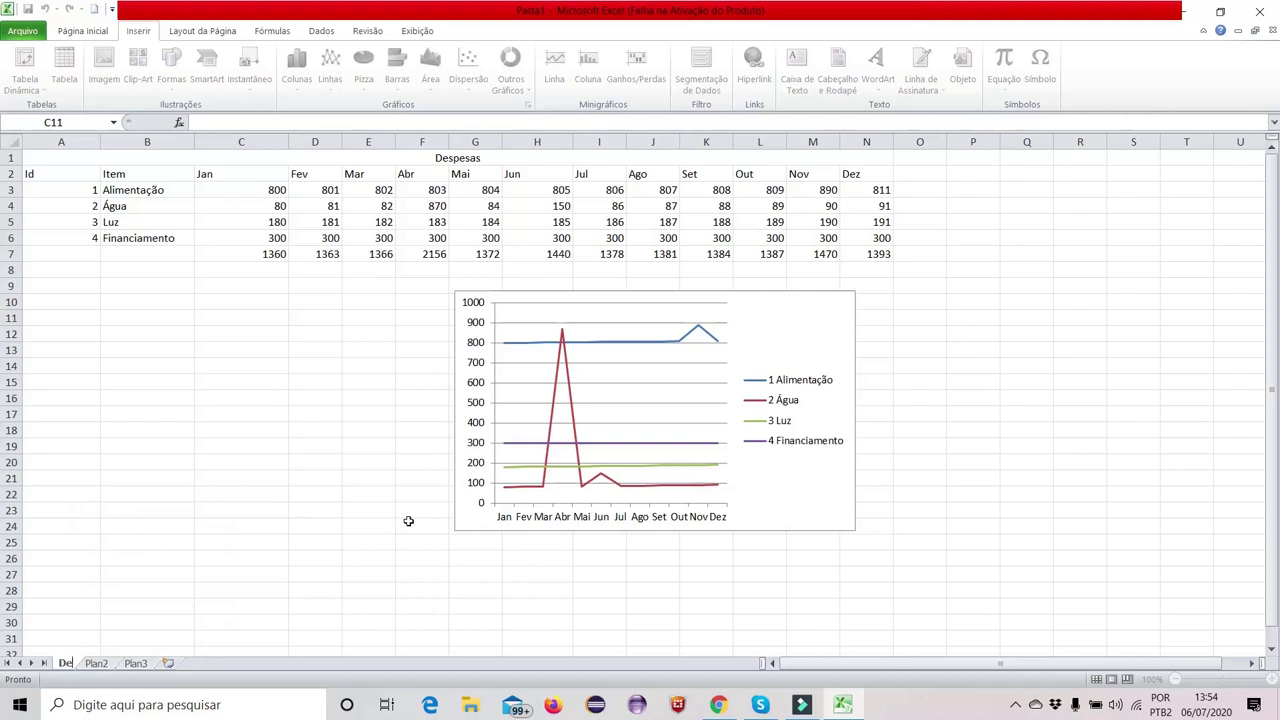
{"action": "type", "text": "spesas"}
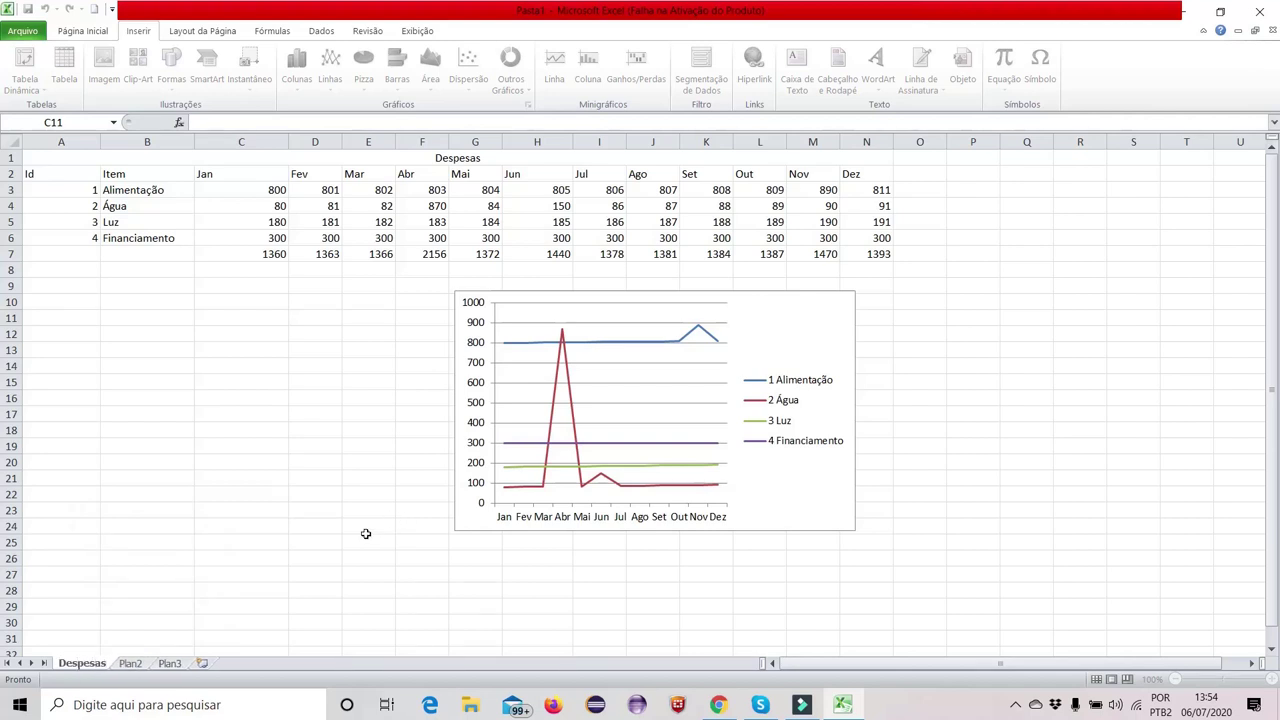
Rename the Plan2 sheet as Receitas
{"action": "left_click", "coordinate": [132, 664]}
{"action": "right_click", "coordinate": [132, 664]}
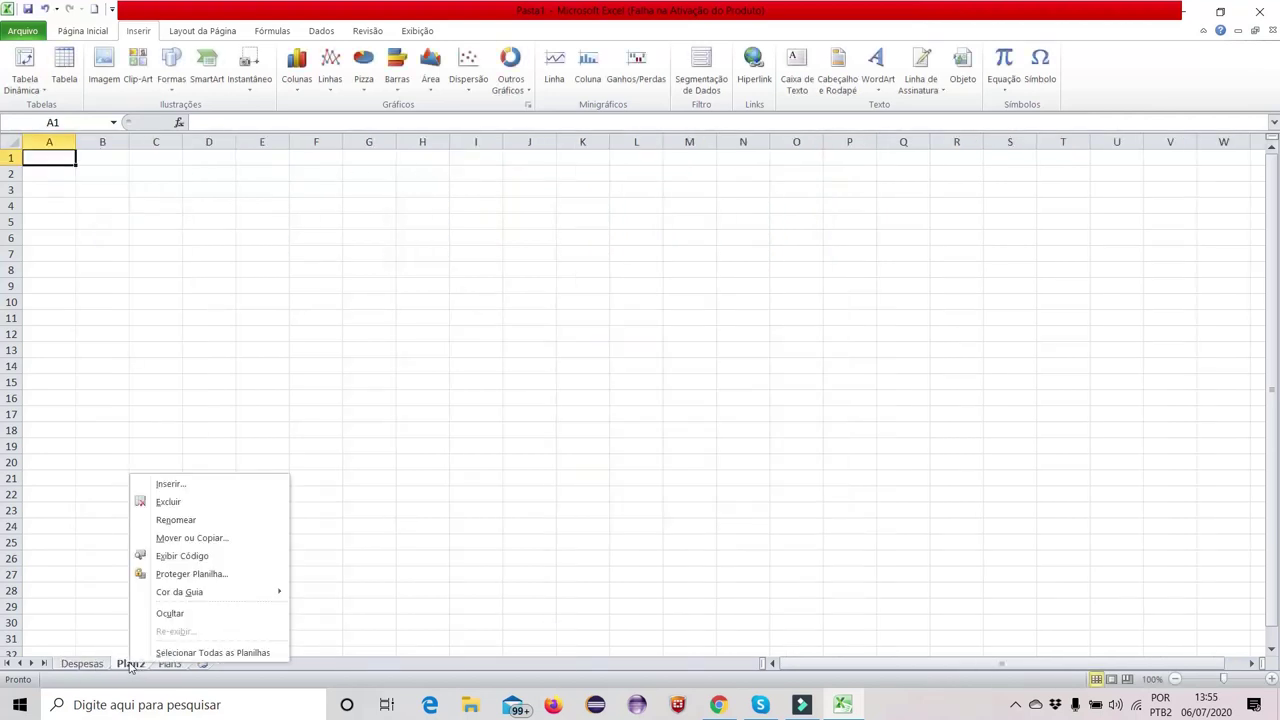
{"action": "left_click", "coordinate": [191, 522]}
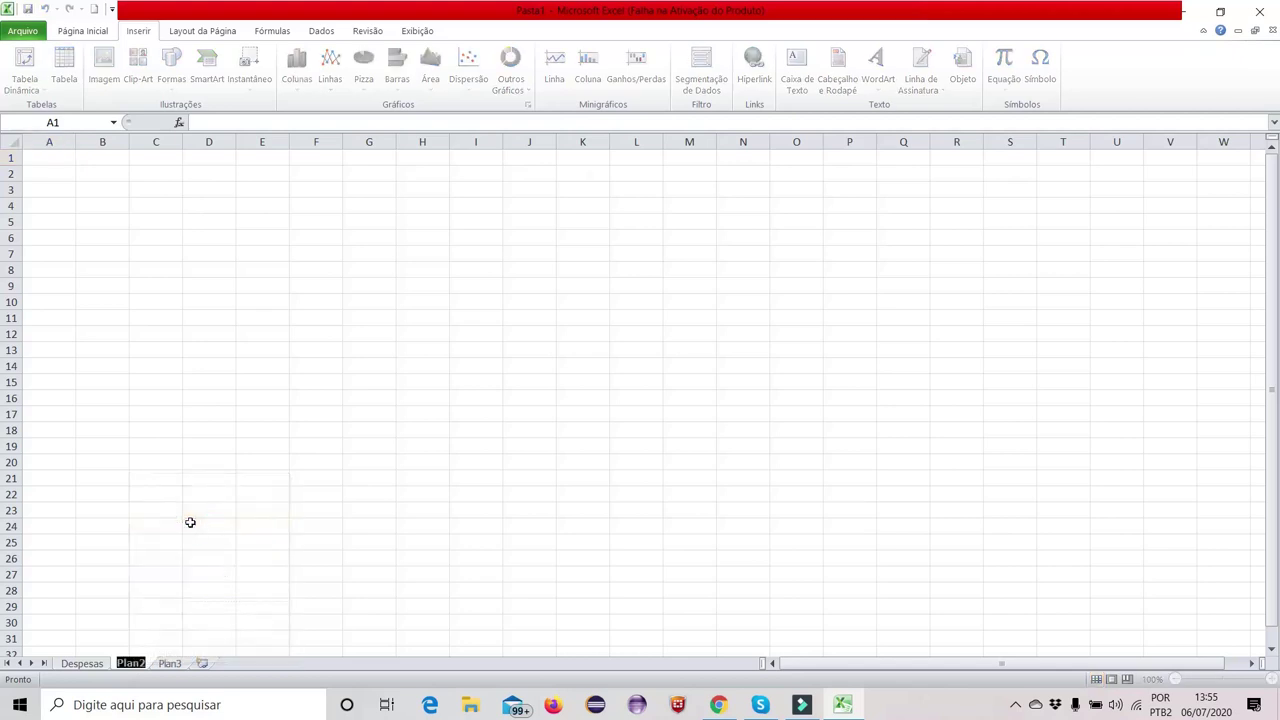
{"action": "type", "text": "Receitas"}
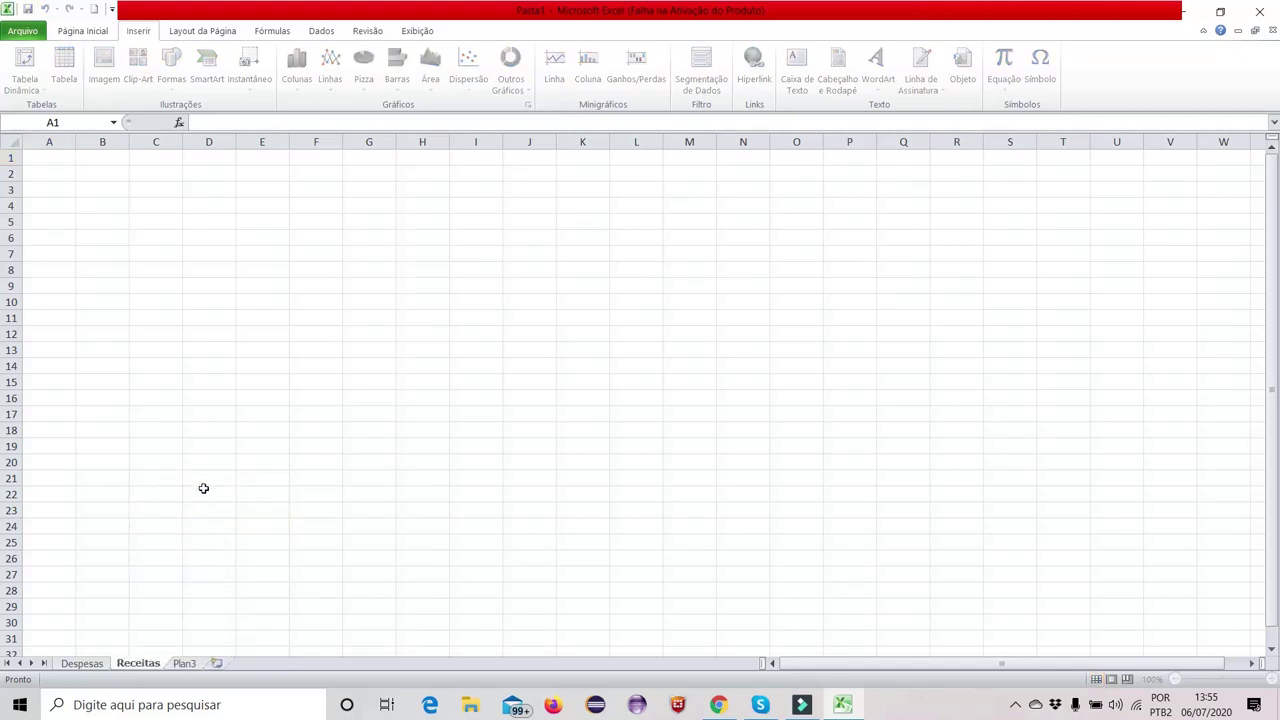
{"action": "left_click", "coordinate": [203, 489]}
Rename the Plan3 sheet as Fluxo de caixa
{"action": "left_click", "coordinate": [184, 664]}
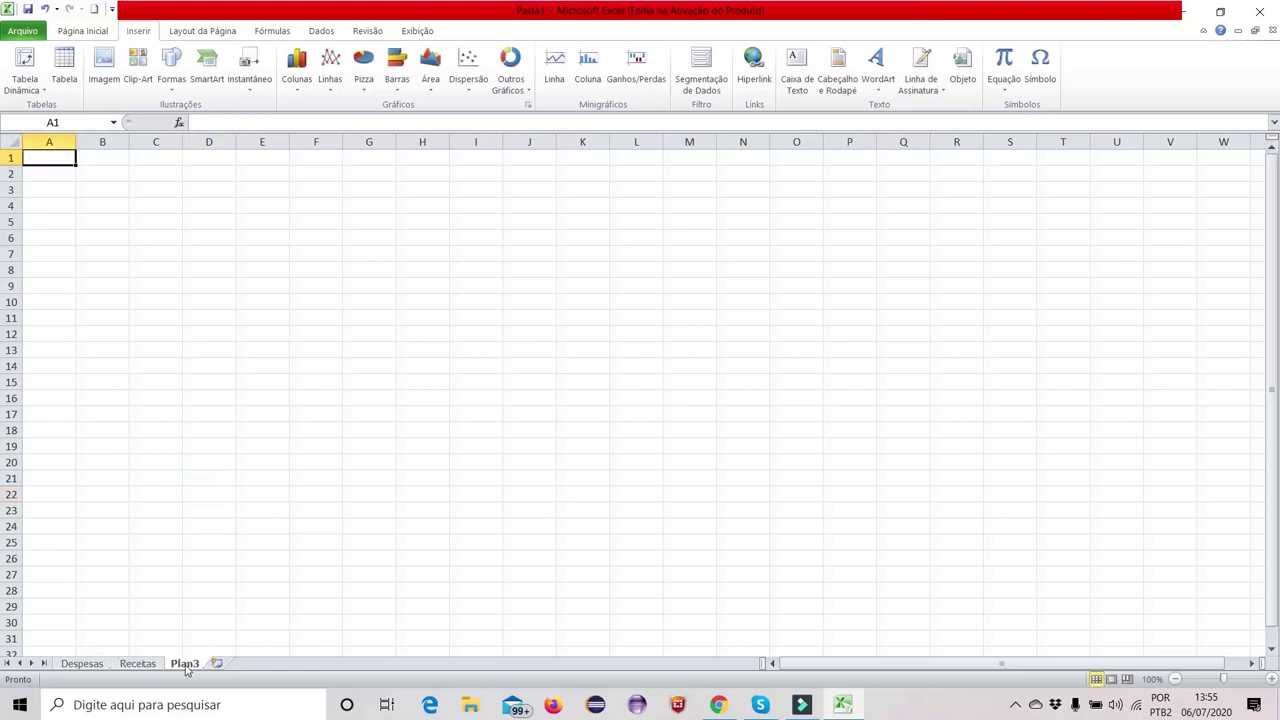
{"action": "right_click", "coordinate": [186, 665]}
{"action": "left_click", "coordinate": [255, 524]}
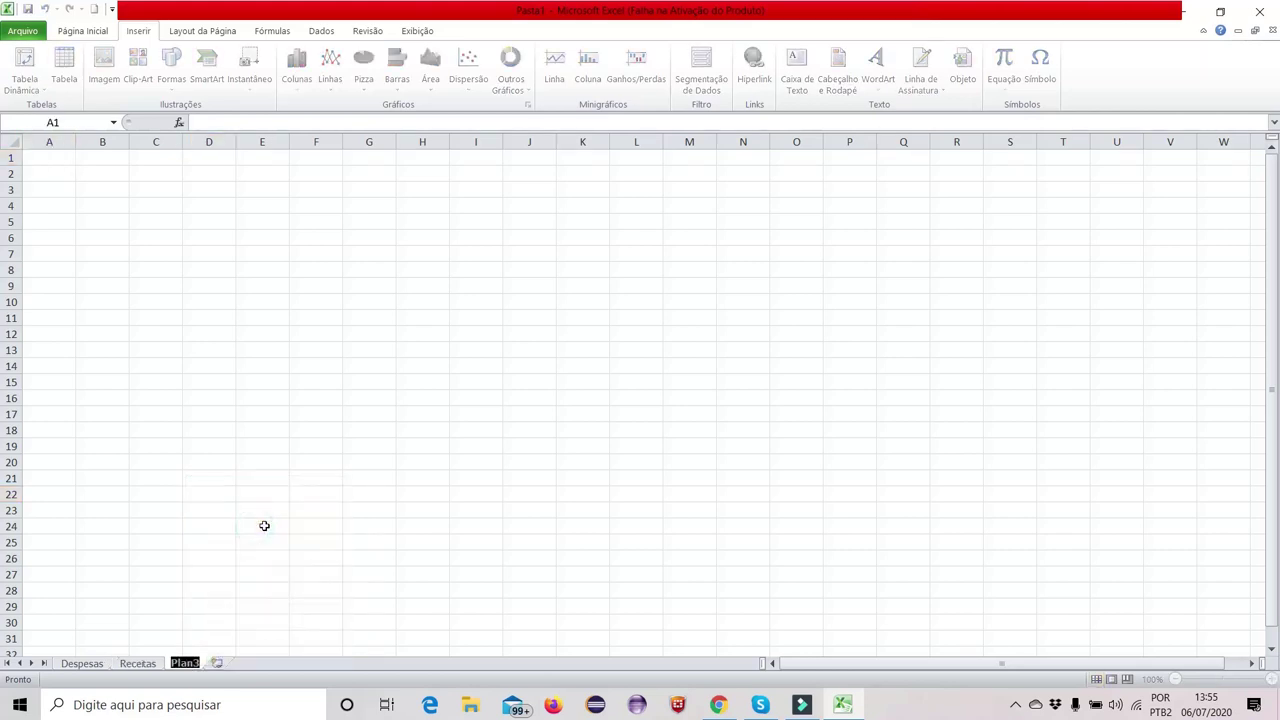
{"action": "type", "text": "Fluxo de caixa"}
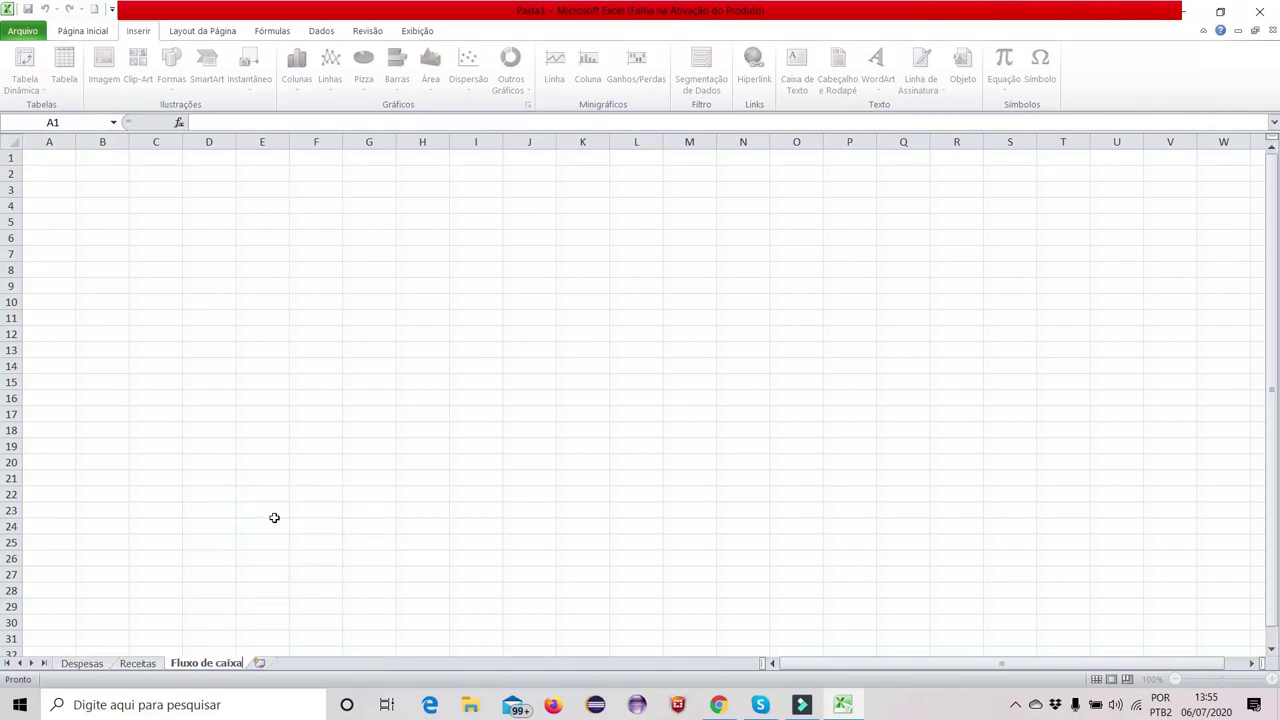
{"action": "left_click", "coordinate": [272, 513]}
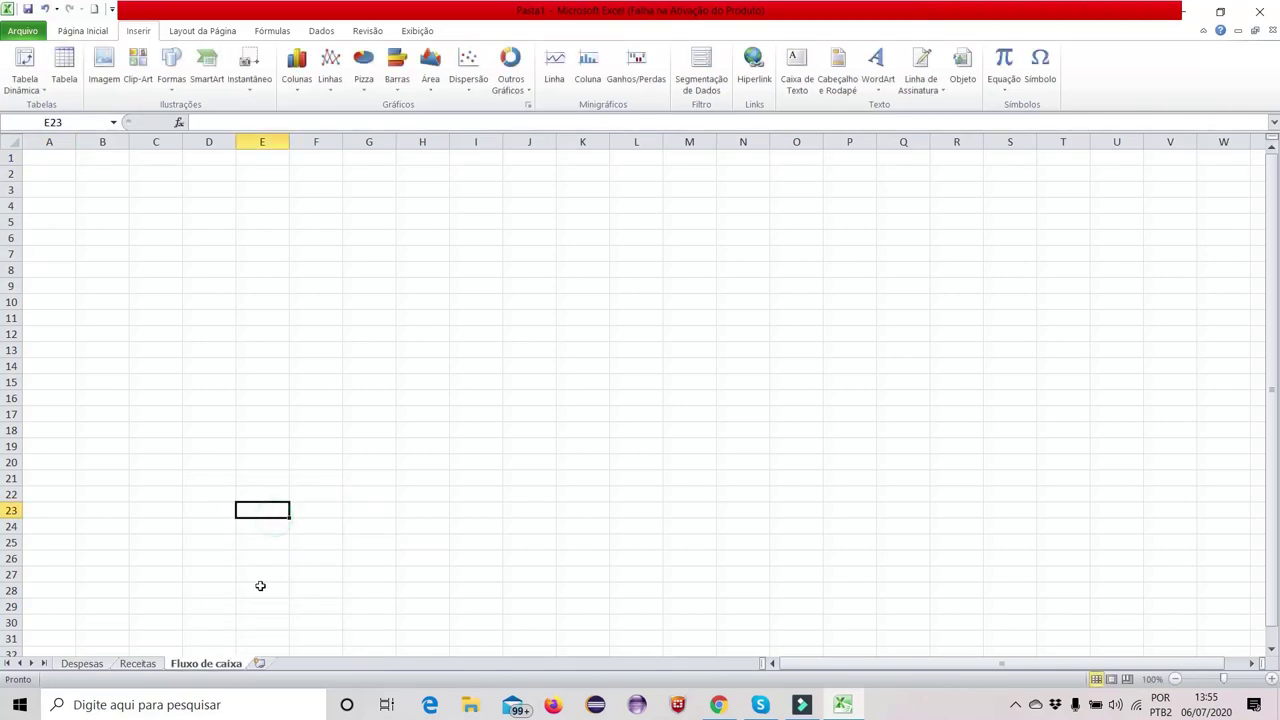
Return to the Receitas sheet and select cell A2 as the start of the header row
{"action": "left_click", "coordinate": [137, 664]}
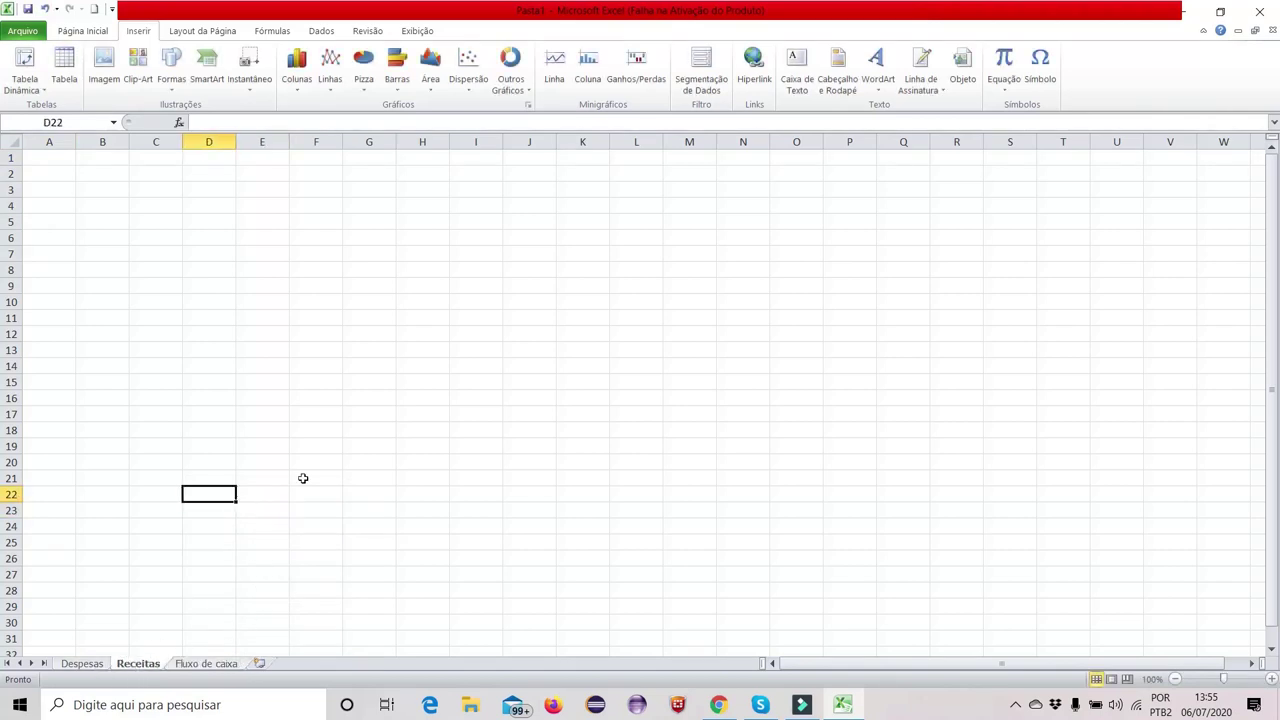
{"action": "left_click", "coordinate": [82, 664]}
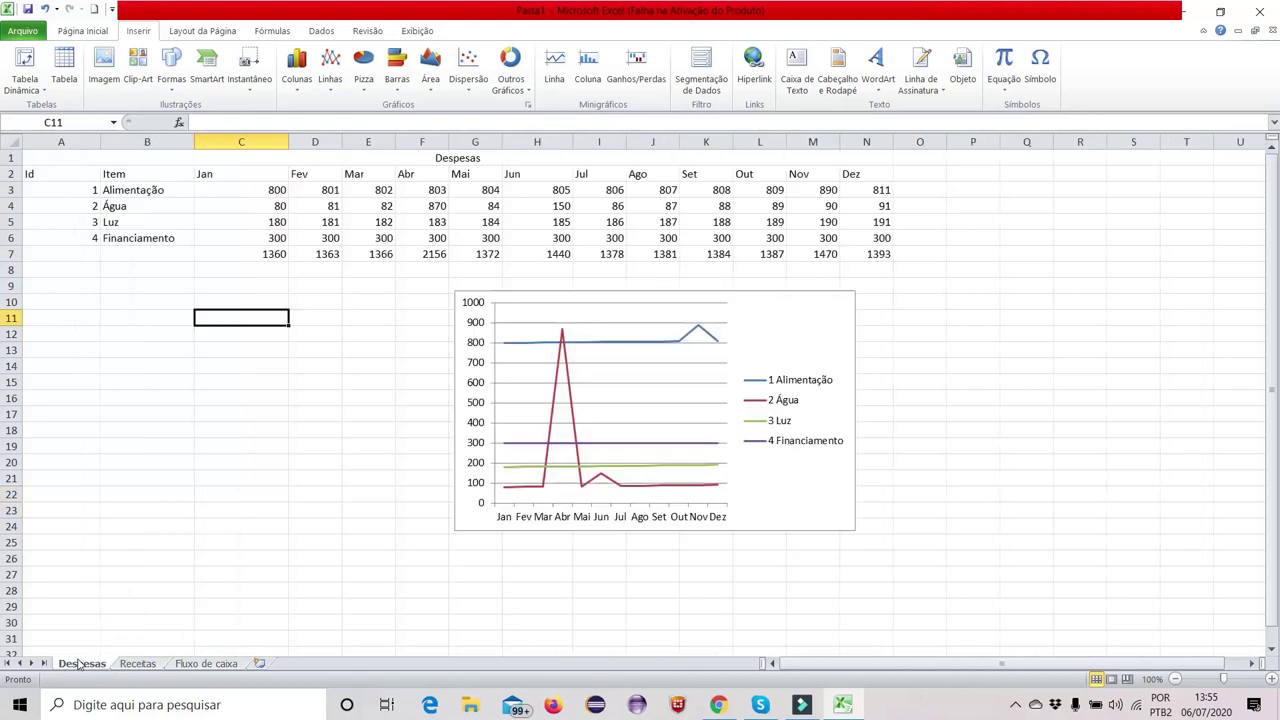
{"action": "left_click", "coordinate": [139, 664]}
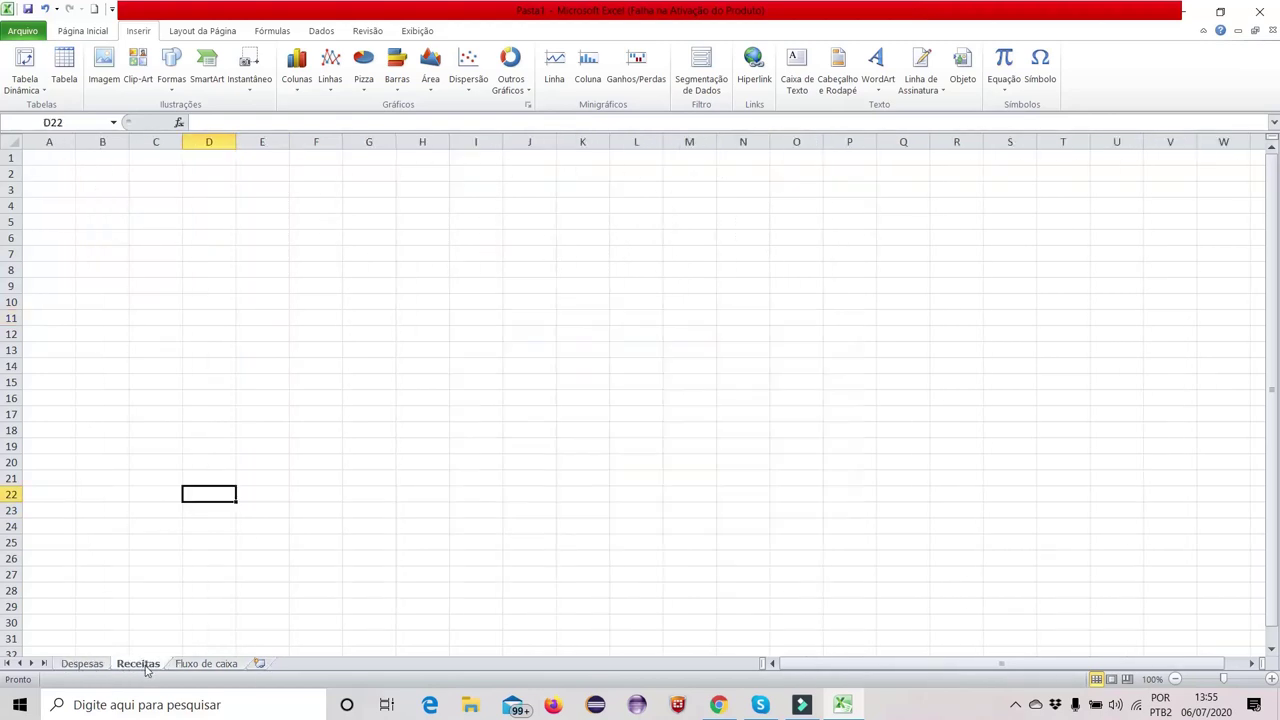
{"action": "left_click", "coordinate": [62, 160]}
{"action": "left_click", "coordinate": [53, 175]}
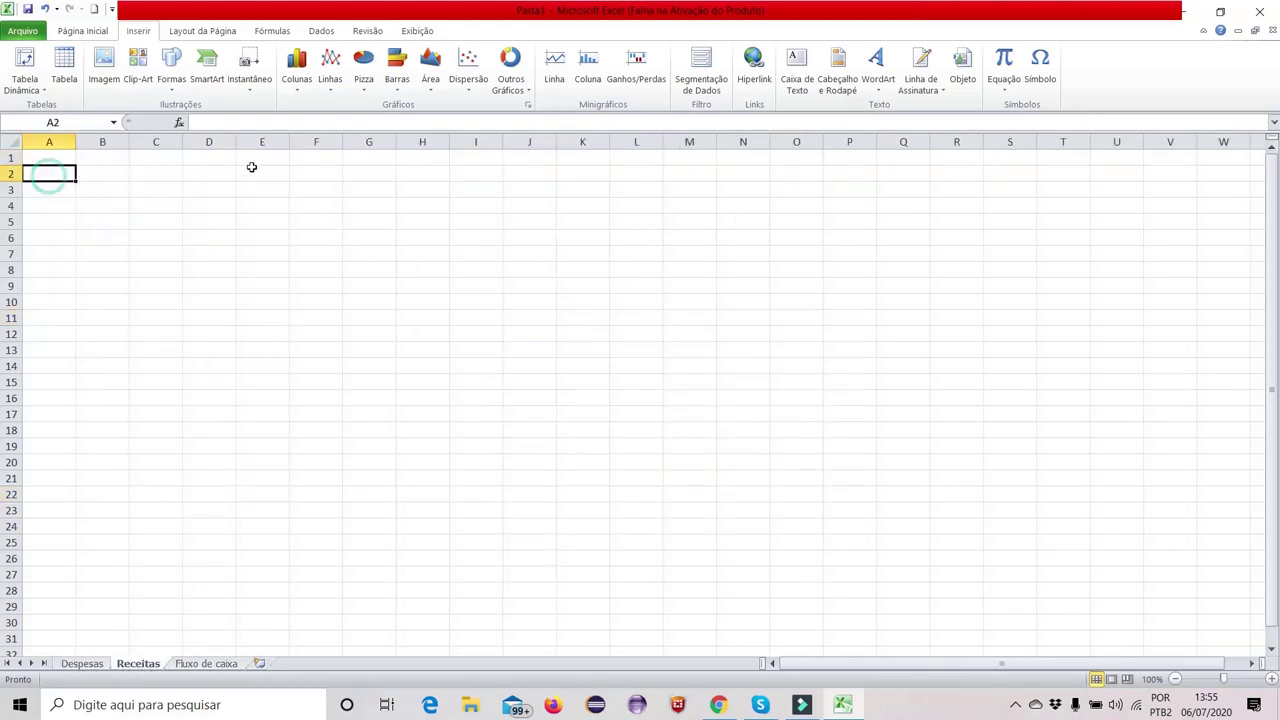
{"action": "type", "text": "Item"}
{"action": "key", "text": "Tab"}
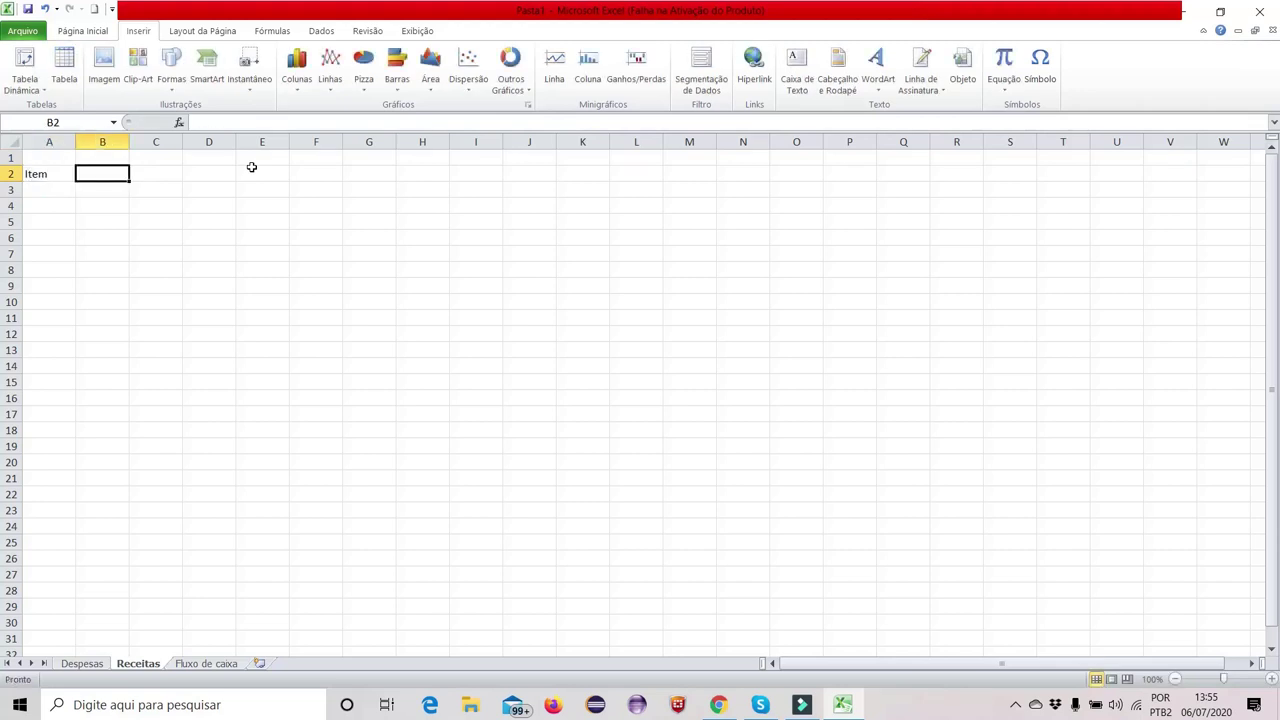
{"action": "key", "text": "Left"}
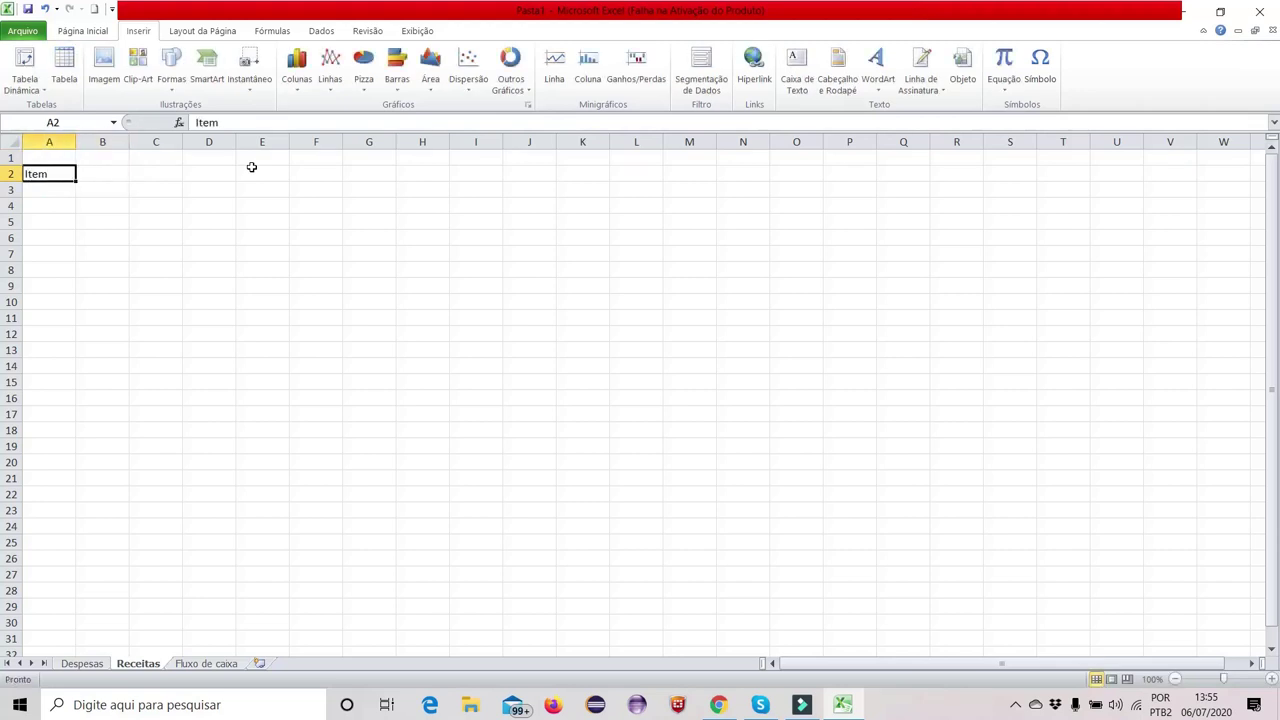
{"action": "key", "text": "BackSpace"}
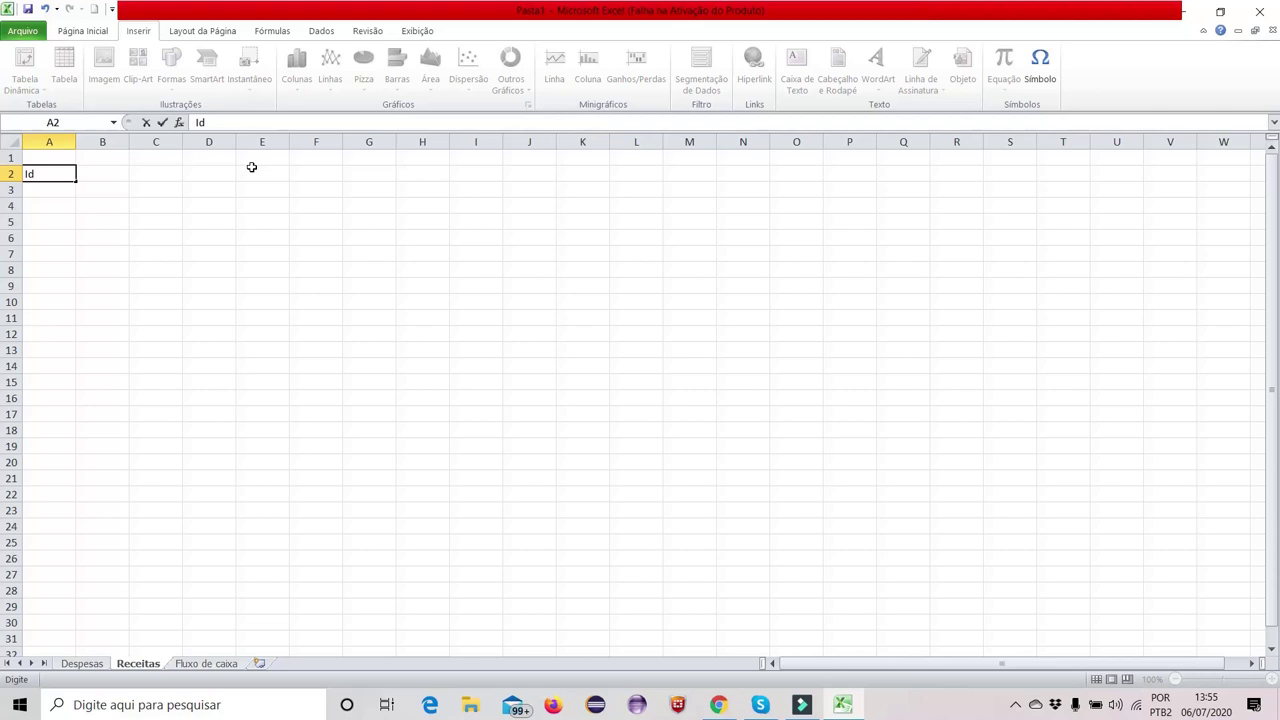
Enter the headers Id, Item and Jan in cells A2 to C2 of the Receitas sheet
{"action": "type", "text": "Id"}
{"action": "key", "text": "Tab"}
{"action": "type", "text": "I"}
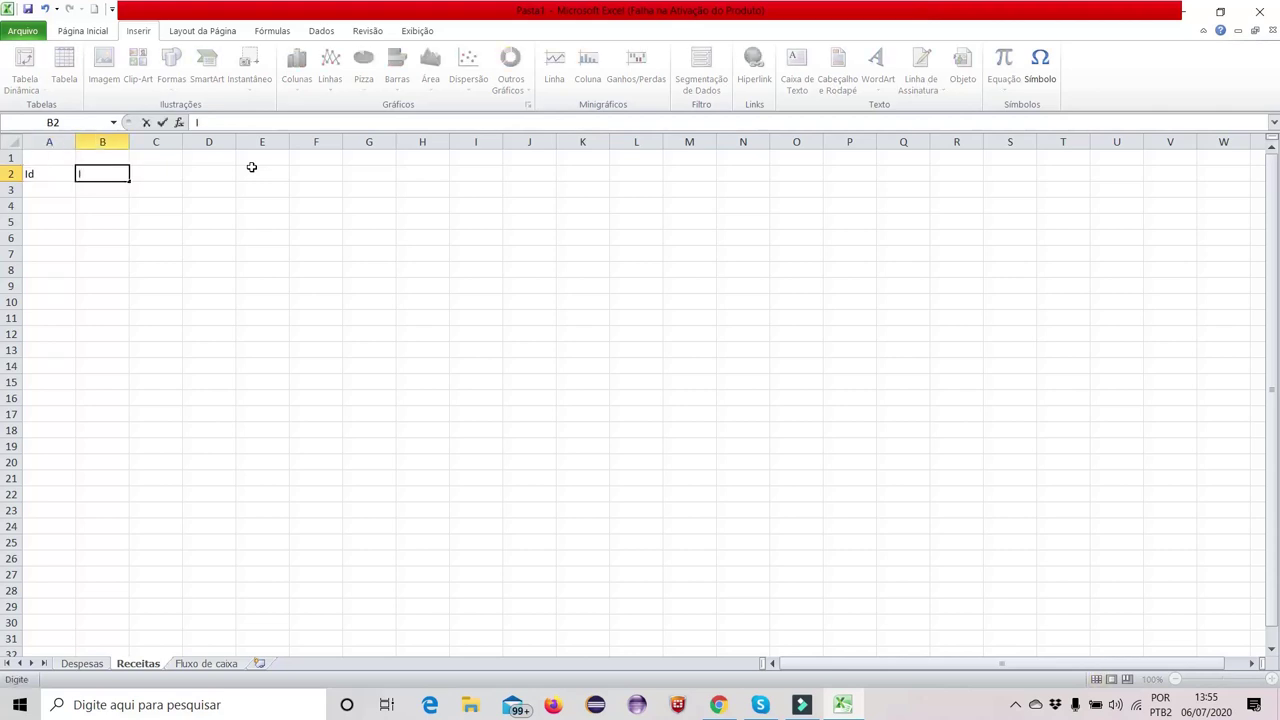
{"action": "type", "text": "tem"}
{"action": "key", "text": "Tab"}
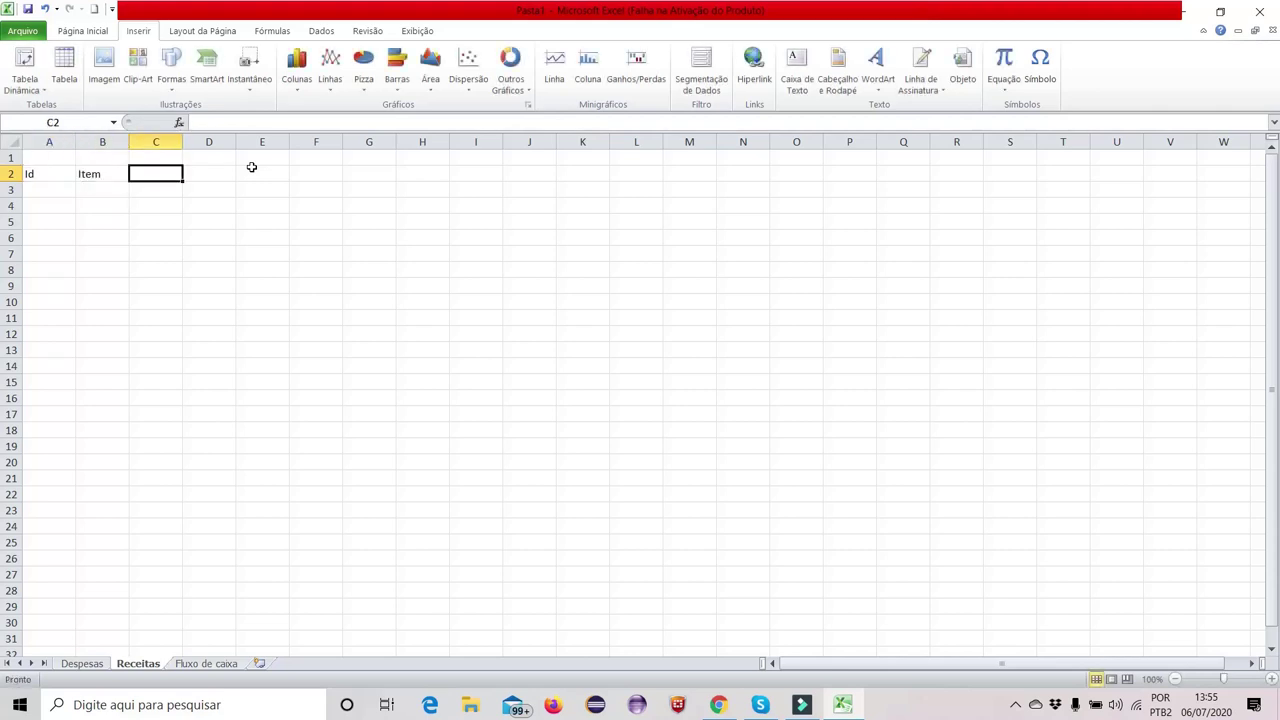
{"action": "type", "text": "Jan"}
Autofill the month headers from Jan in C2 across row 2 through Dez in N2
{"action": "left_click", "coordinate": [162, 187]}
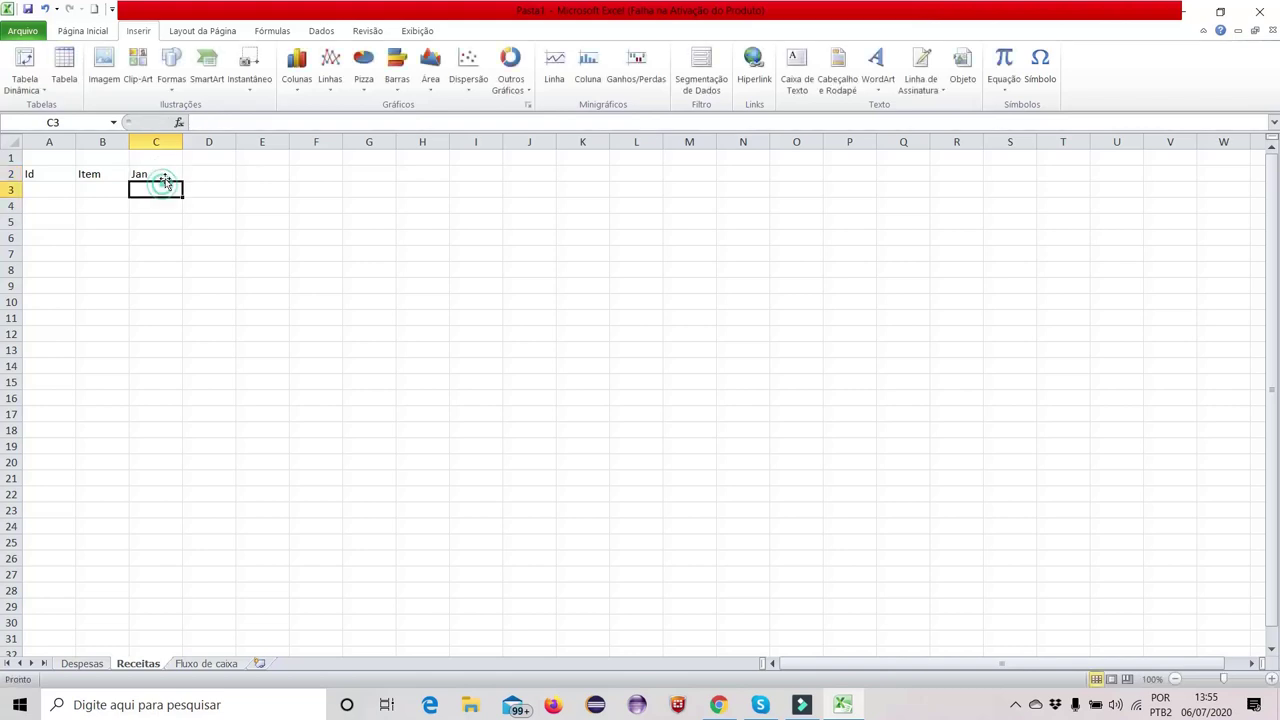
{"action": "left_click", "coordinate": [164, 176]}
{"action": "left_click_drag", "start_coordinate": [181, 181], "coordinate": [770, 188]}
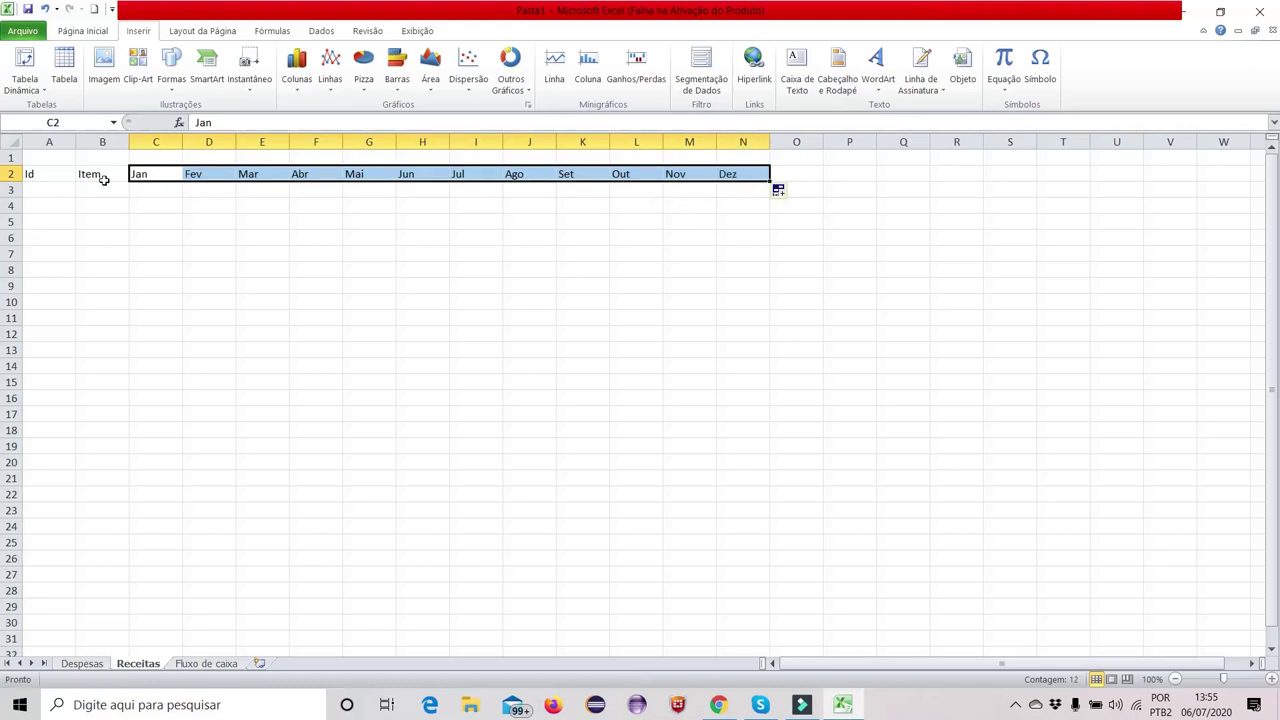
Enter the first income entry in row 3 with Id 1 and item Salário
{"action": "left_click", "coordinate": [42, 187]}
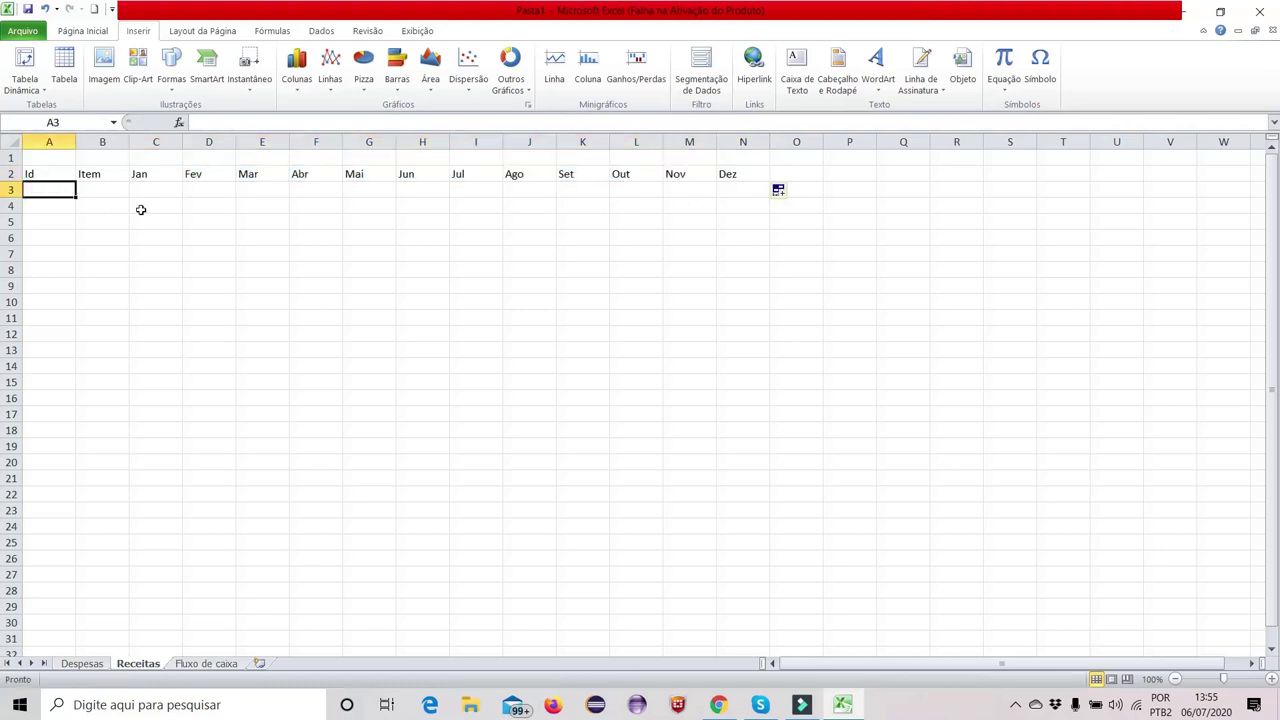
{"action": "type", "text": "1"}
{"action": "key", "text": "Tab"}
{"action": "type", "text": "Salár"}
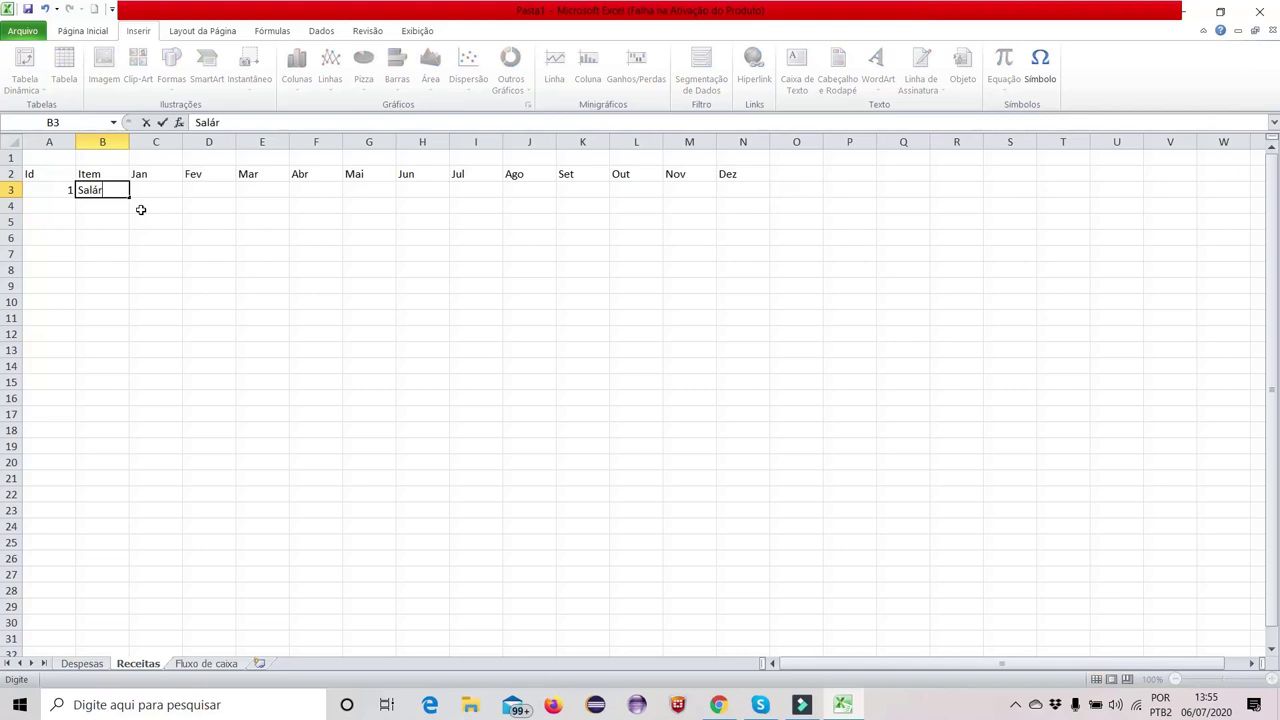
{"action": "type", "text": "io"}
{"action": "left_click", "coordinate": [108, 258]}
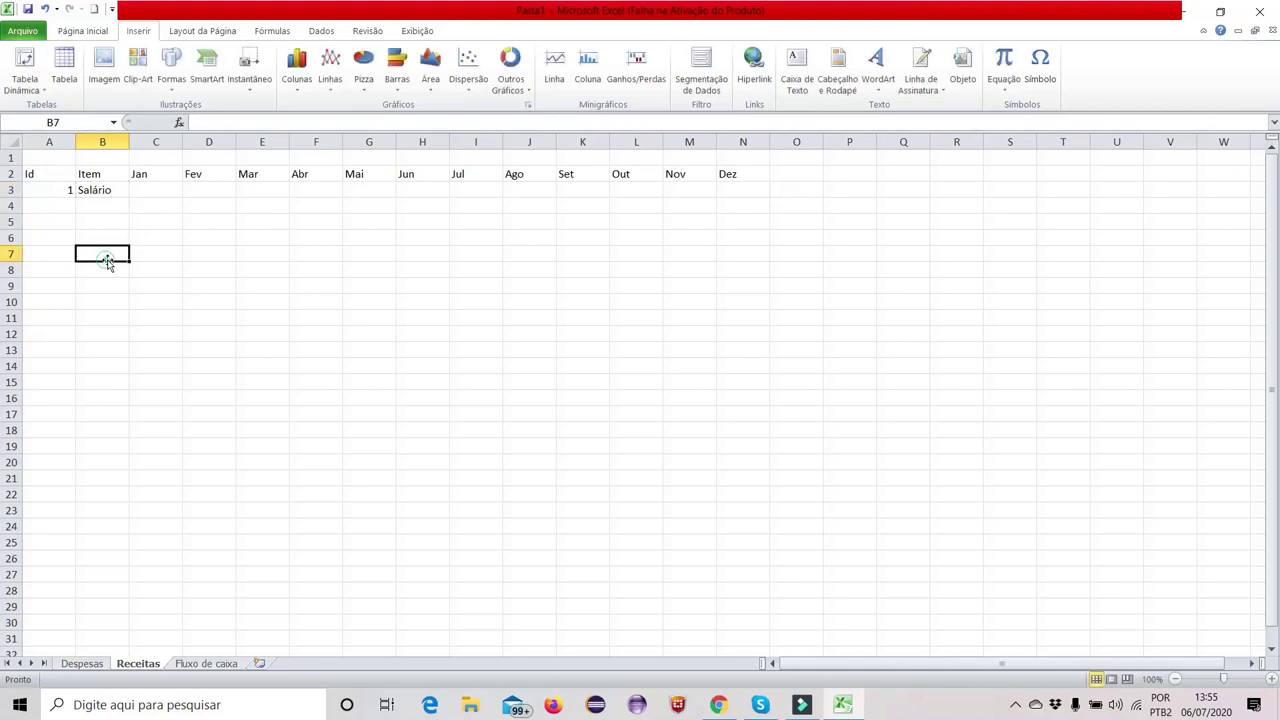
Enter 2000 as the January Salário in C3 and fill it across to December in N3
{"action": "left_click", "coordinate": [153, 193]}
{"action": "type", "text": "2000"}
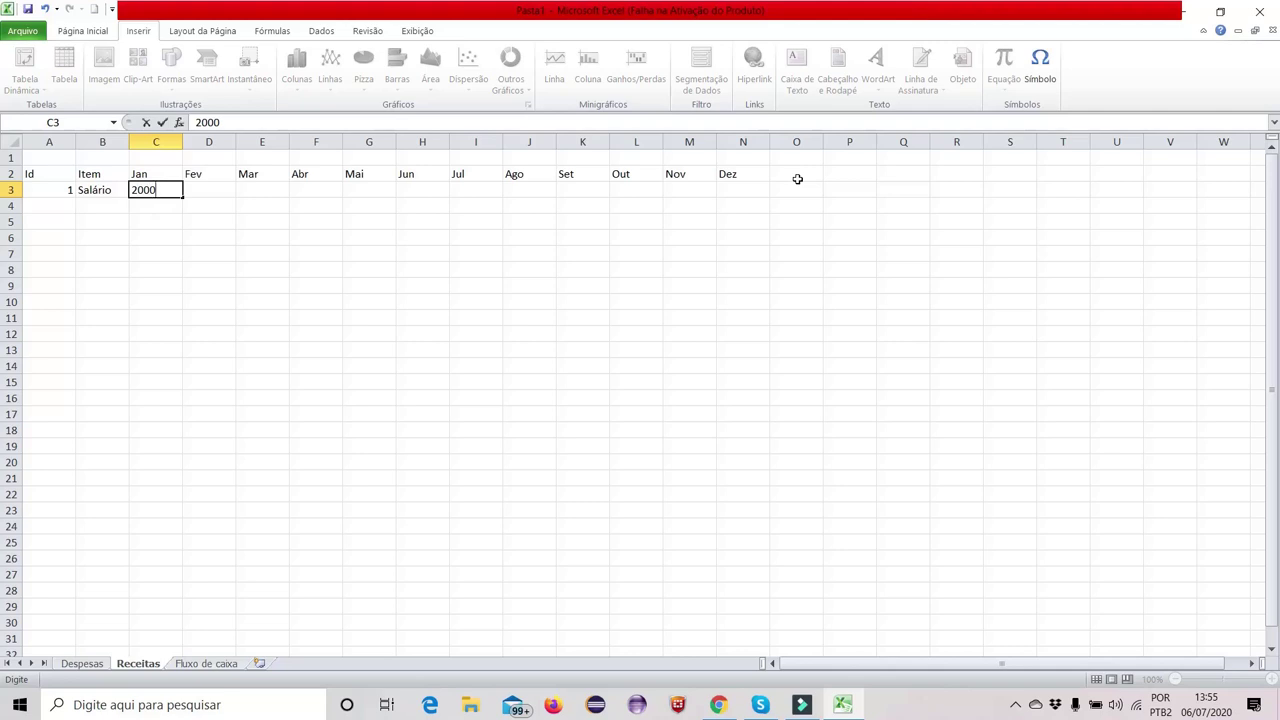
{"action": "key", "text": "Return"}
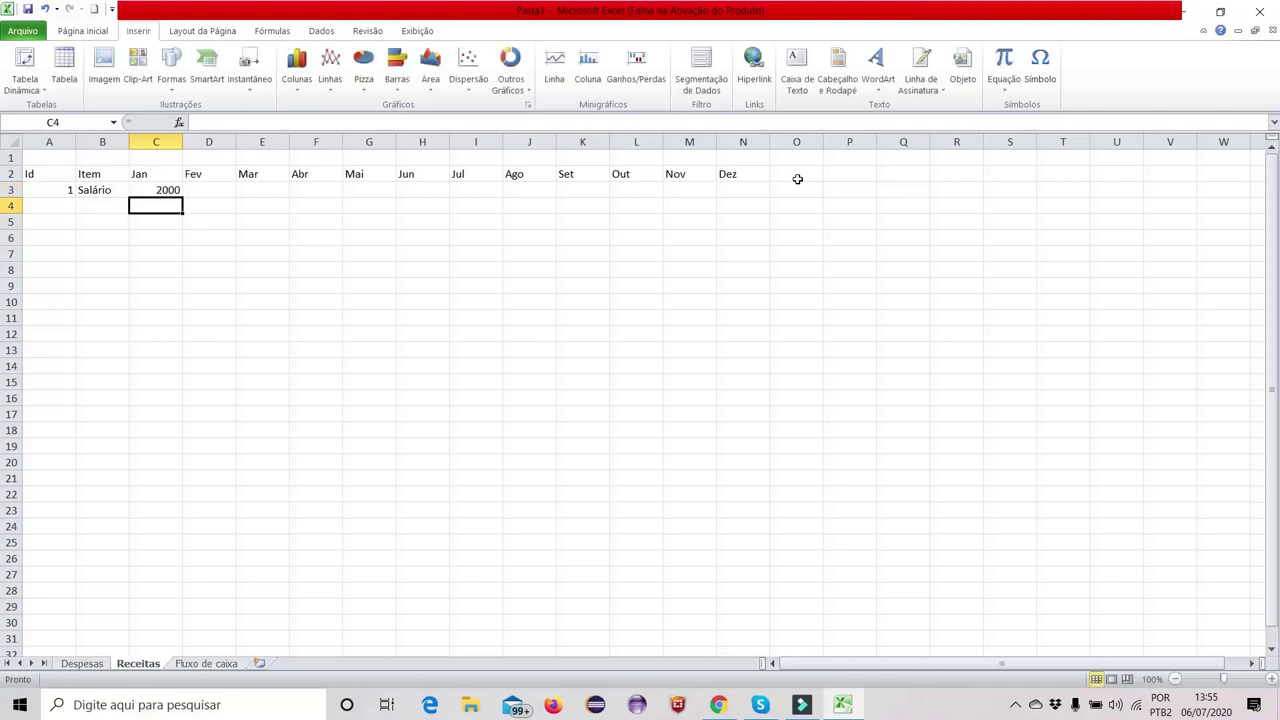
{"action": "left_click", "coordinate": [168, 188]}
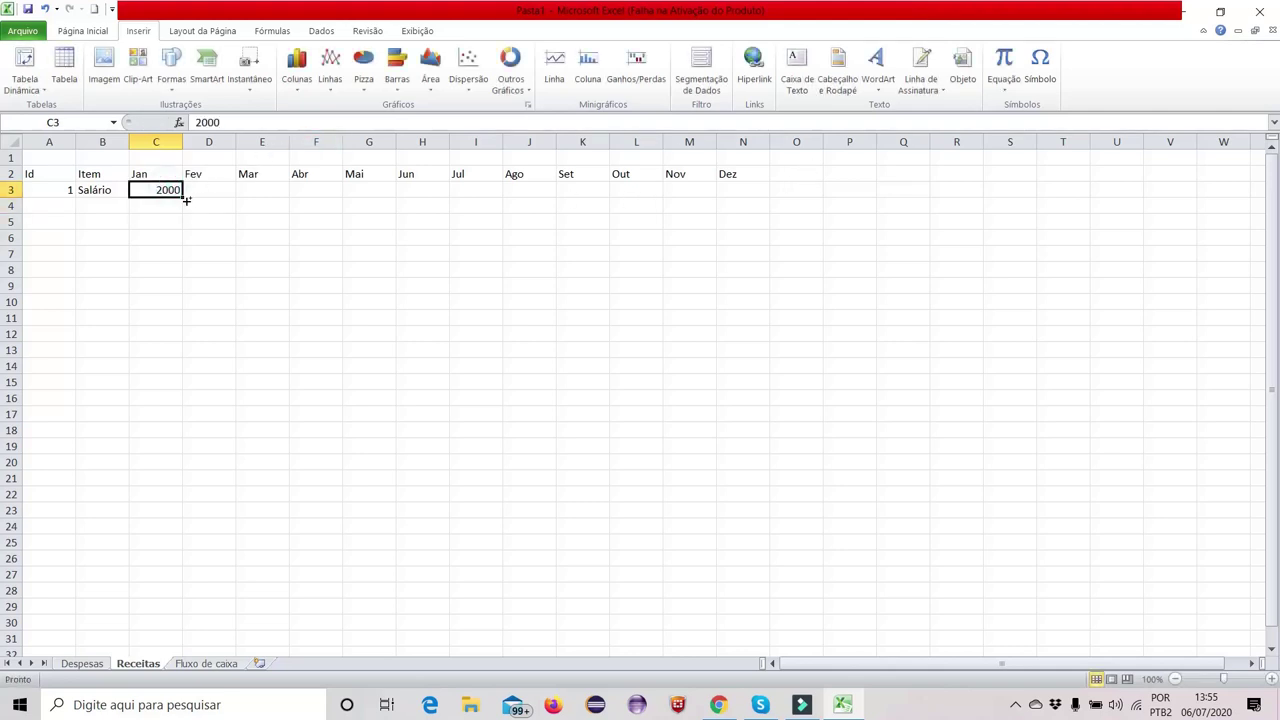
{"action": "left_click_drag", "start_coordinate": [182, 196], "coordinate": [743, 204]}
{"action": "left_click", "coordinate": [429, 271]}
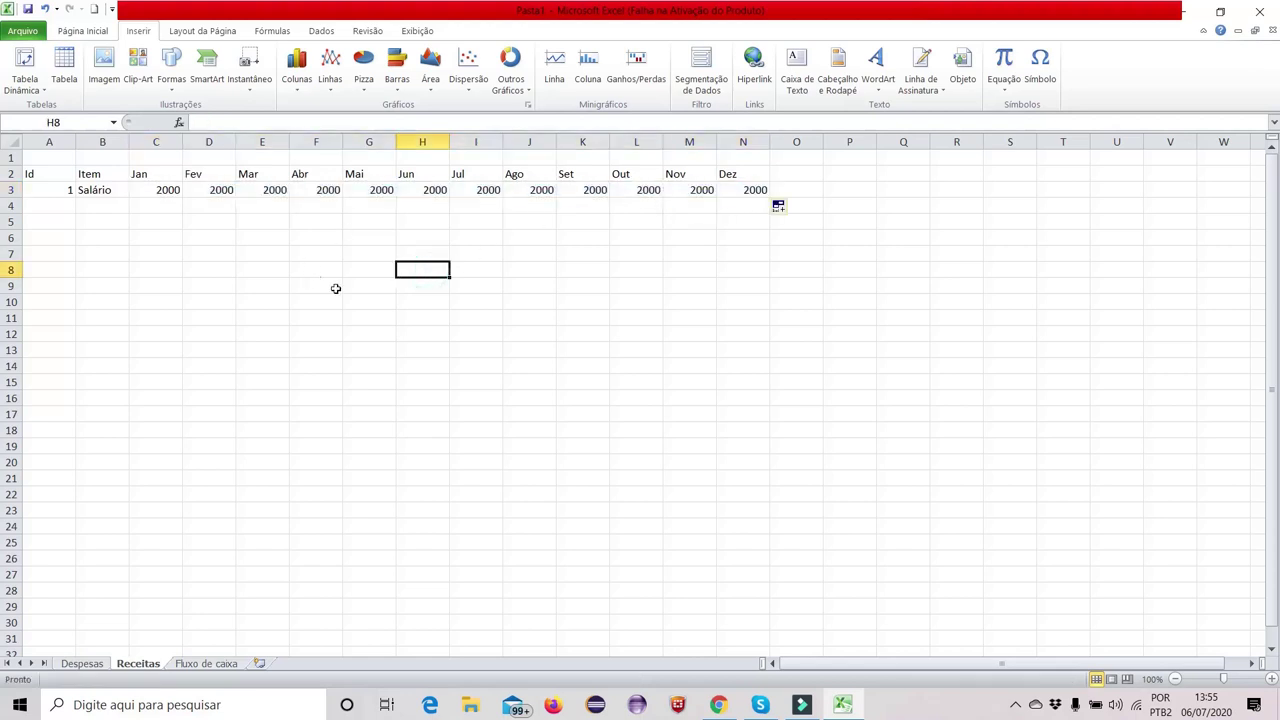
{"action": "left_click", "coordinate": [116, 221]}
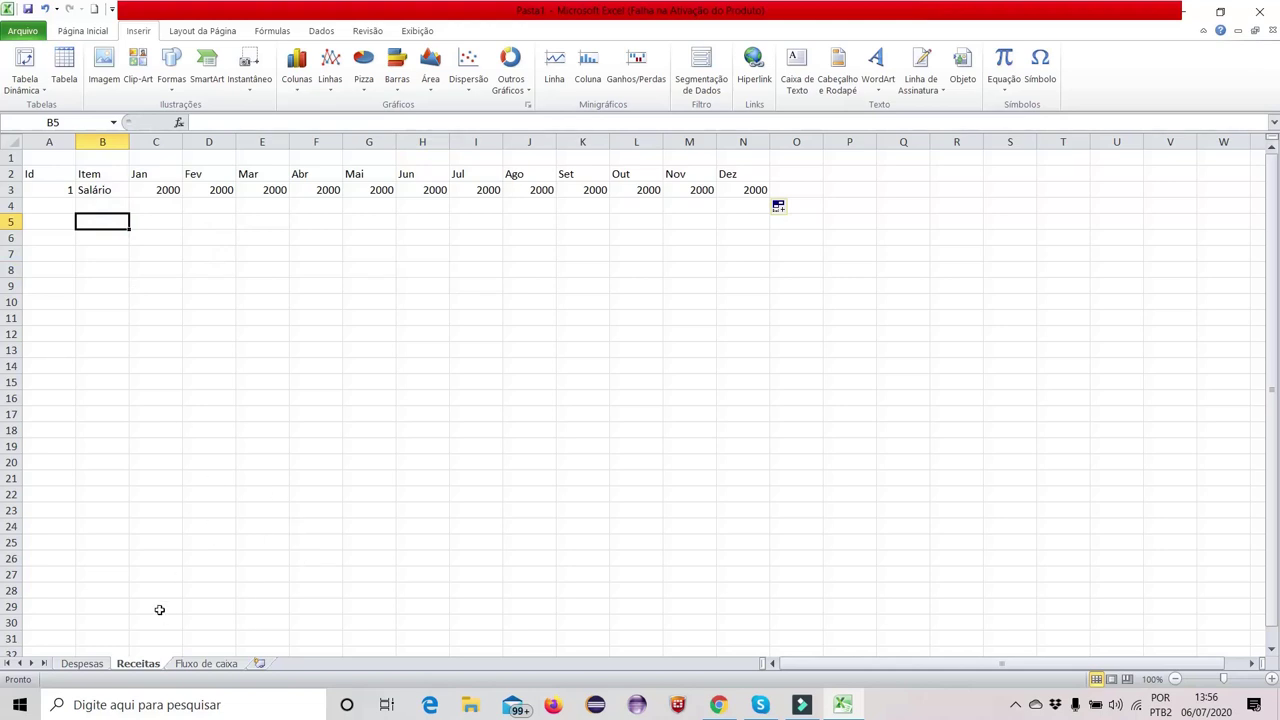
{"action": "left_click", "coordinate": [87, 665]}
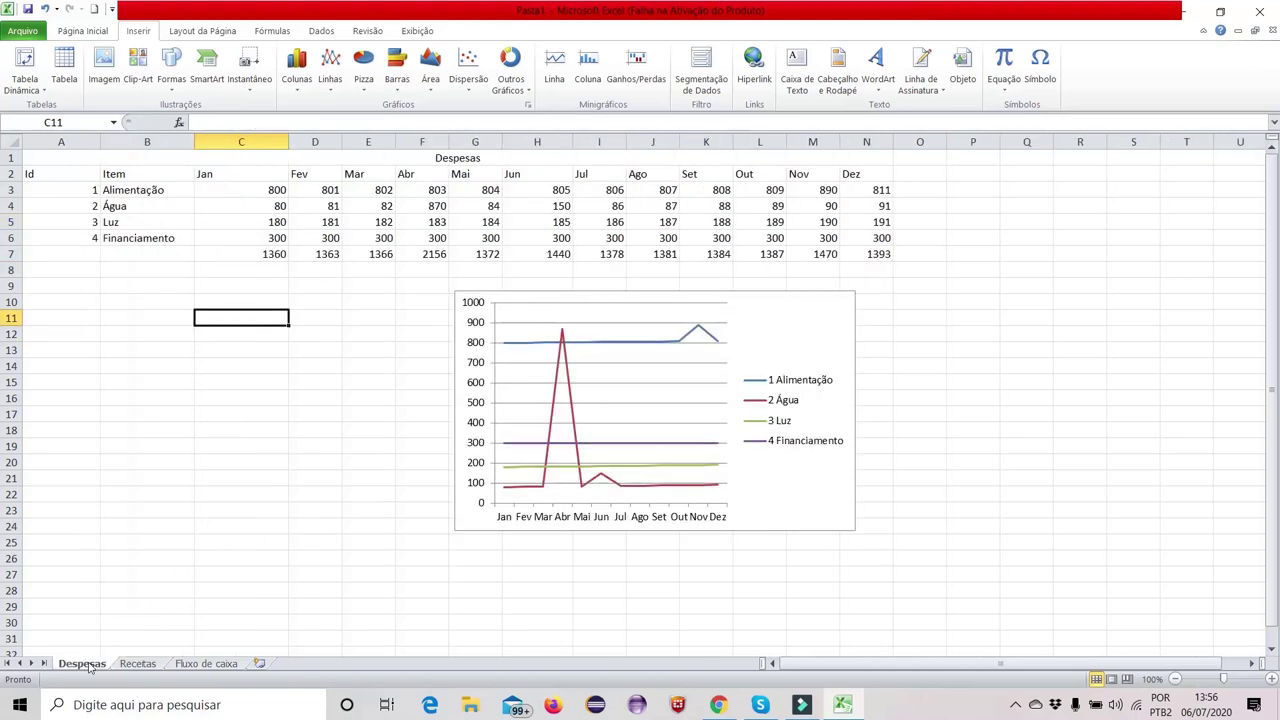
{"action": "left_click", "coordinate": [139, 666]}
{"action": "left_click", "coordinate": [86, 665]}
{"action": "left_click", "coordinate": [138, 665]}
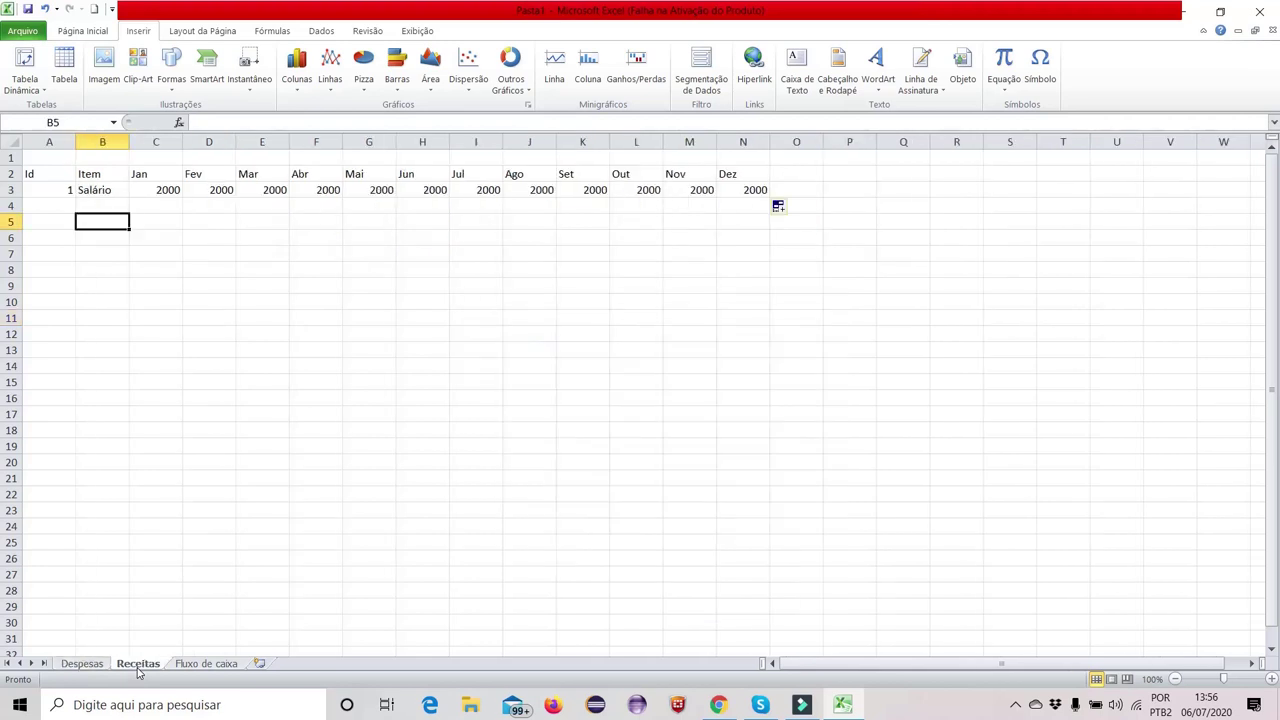
On the Fluxo de caixa sheet, enter the title Fluxo de caixa in A2 and the header Jan in B3
{"action": "left_click", "coordinate": [200, 665]}
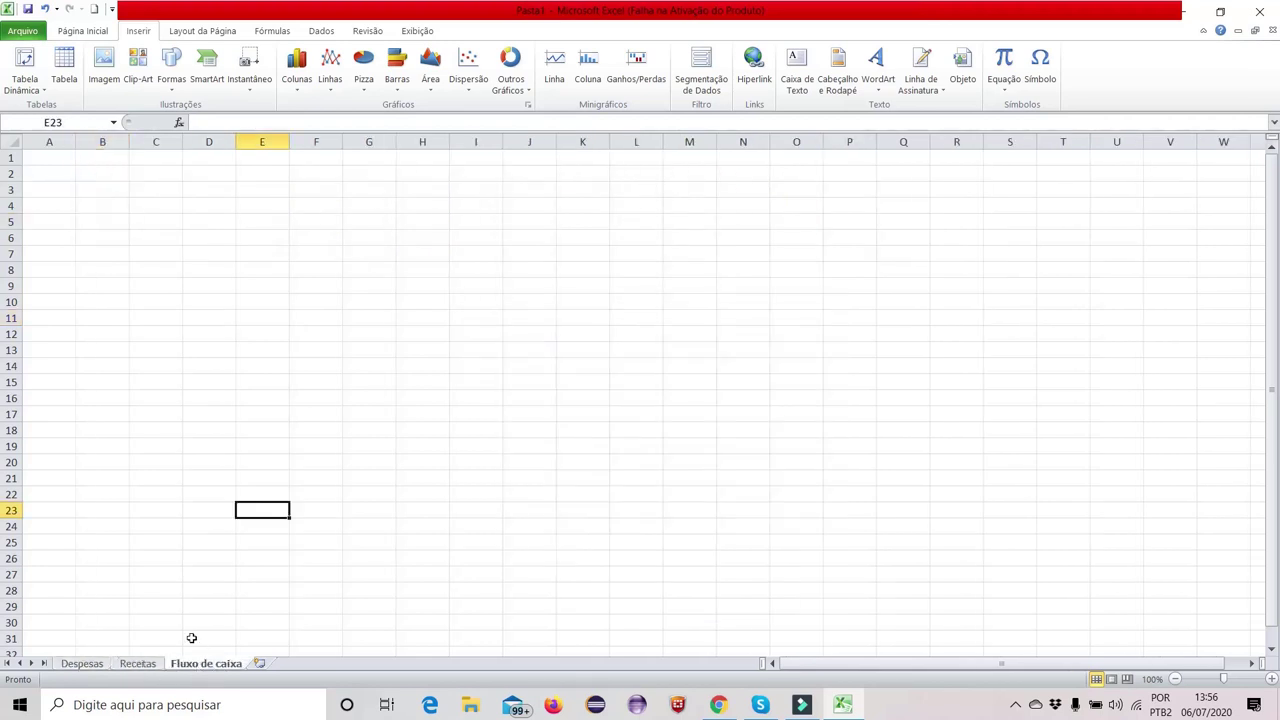
{"action": "left_click", "coordinate": [61, 172]}
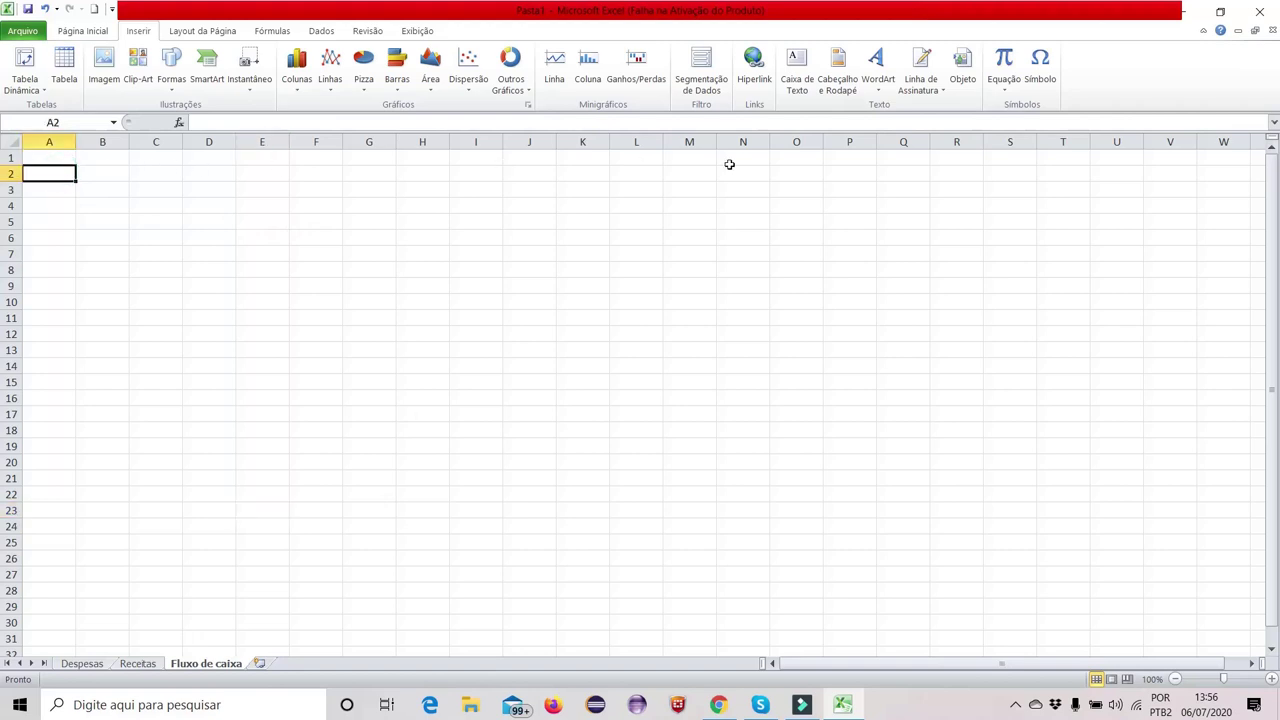
{"action": "type", "text": "Fluxo de caixa"}
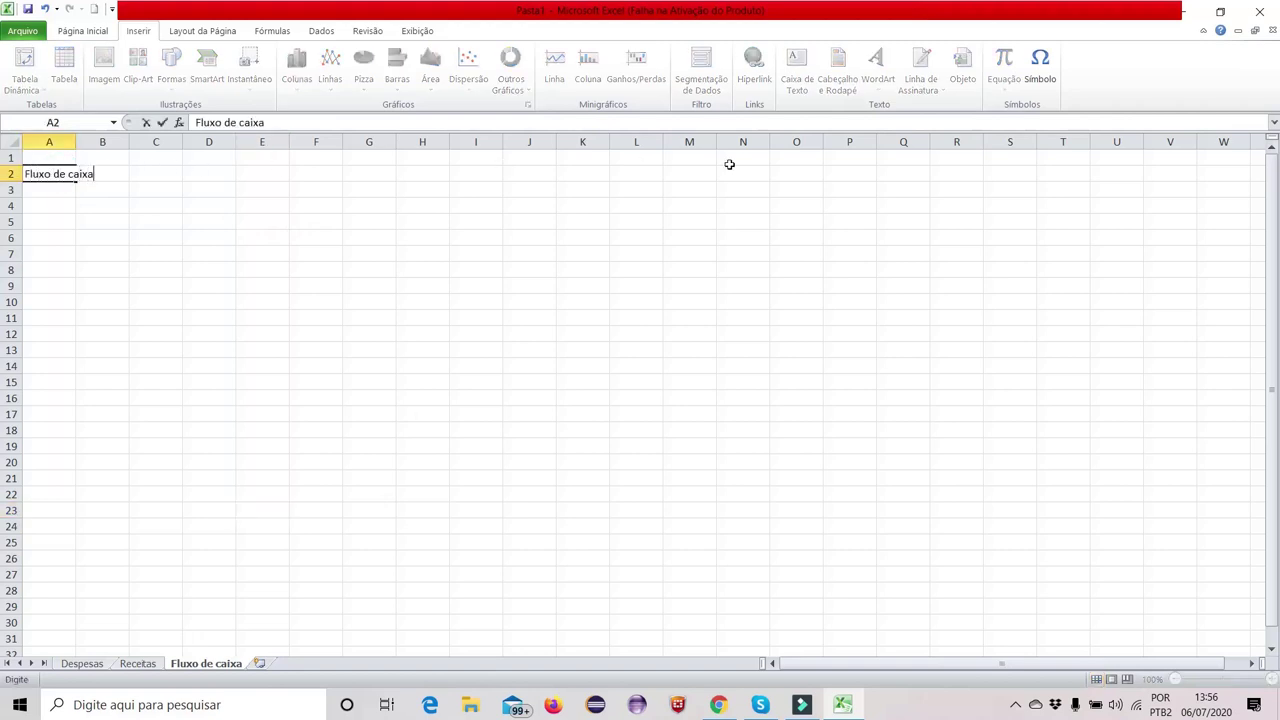
{"action": "key", "text": "Return"}
{"action": "key", "text": "Right"}
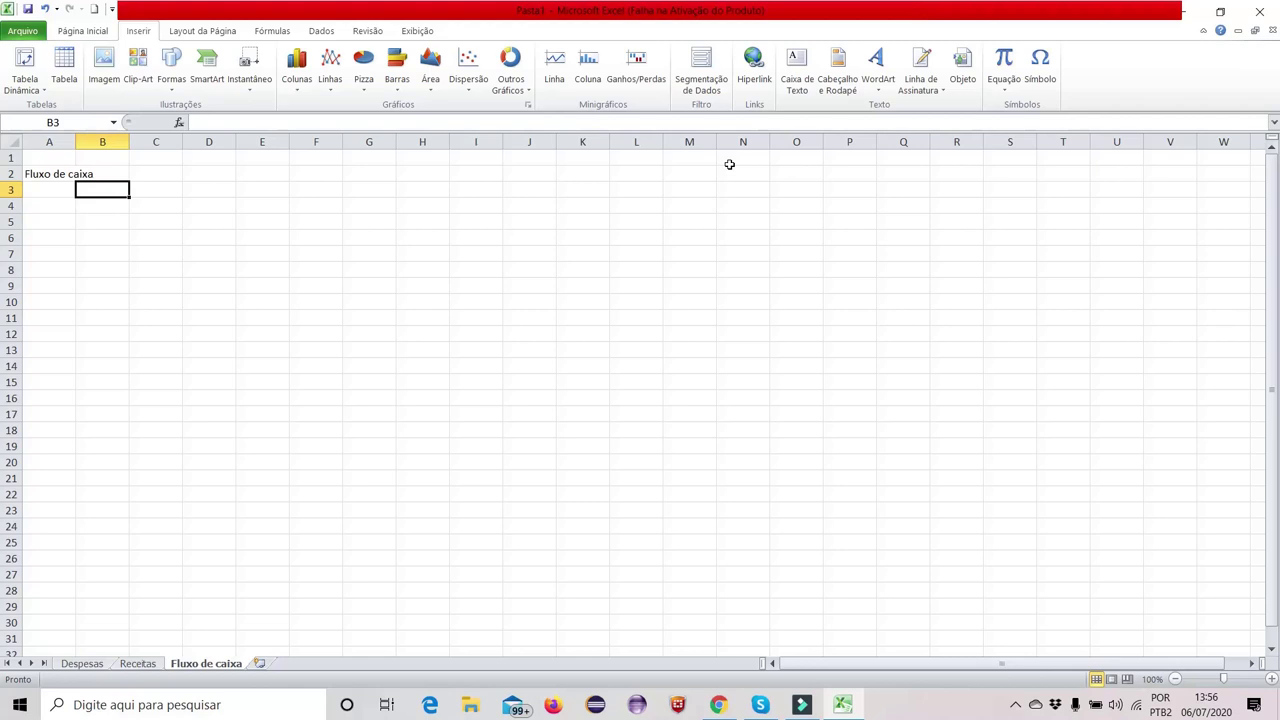
{"action": "type", "text": "Jan"}
{"action": "key", "text": "Return"}
{"action": "key", "text": "Left"}
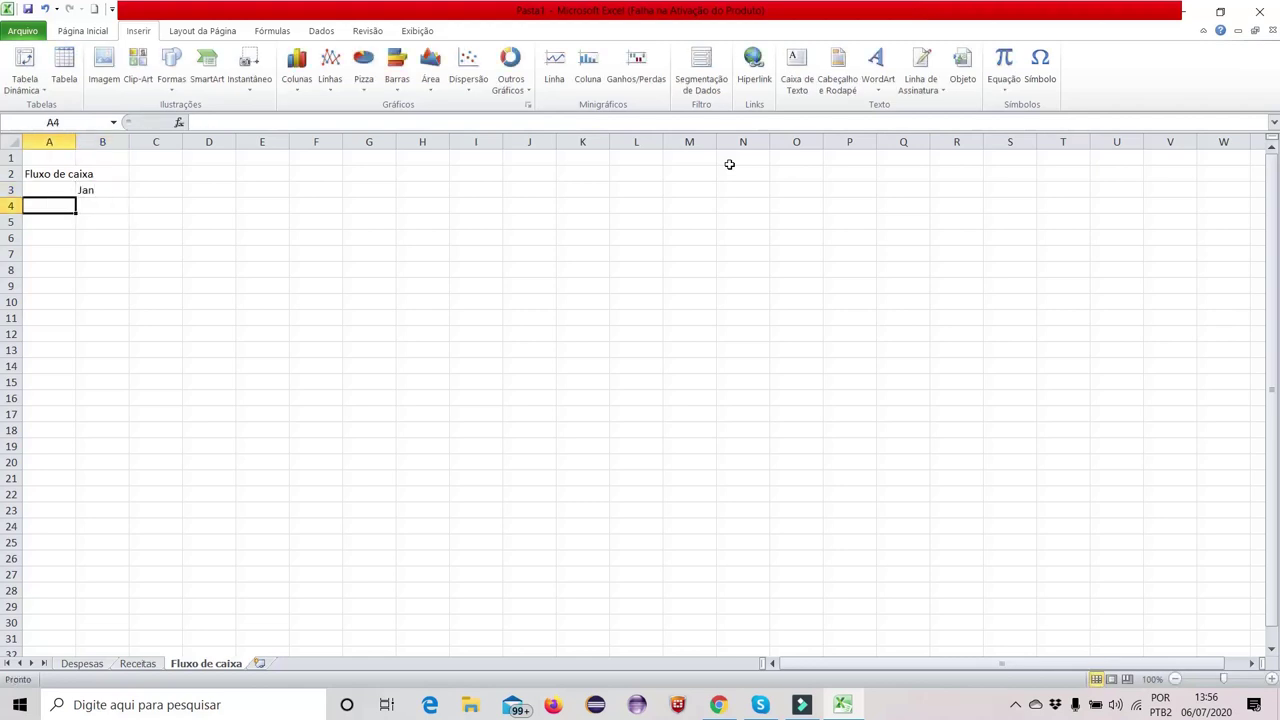
Enter the row labels Receita in A4 and Despesa in A5
{"action": "type", "text": "Desp"}
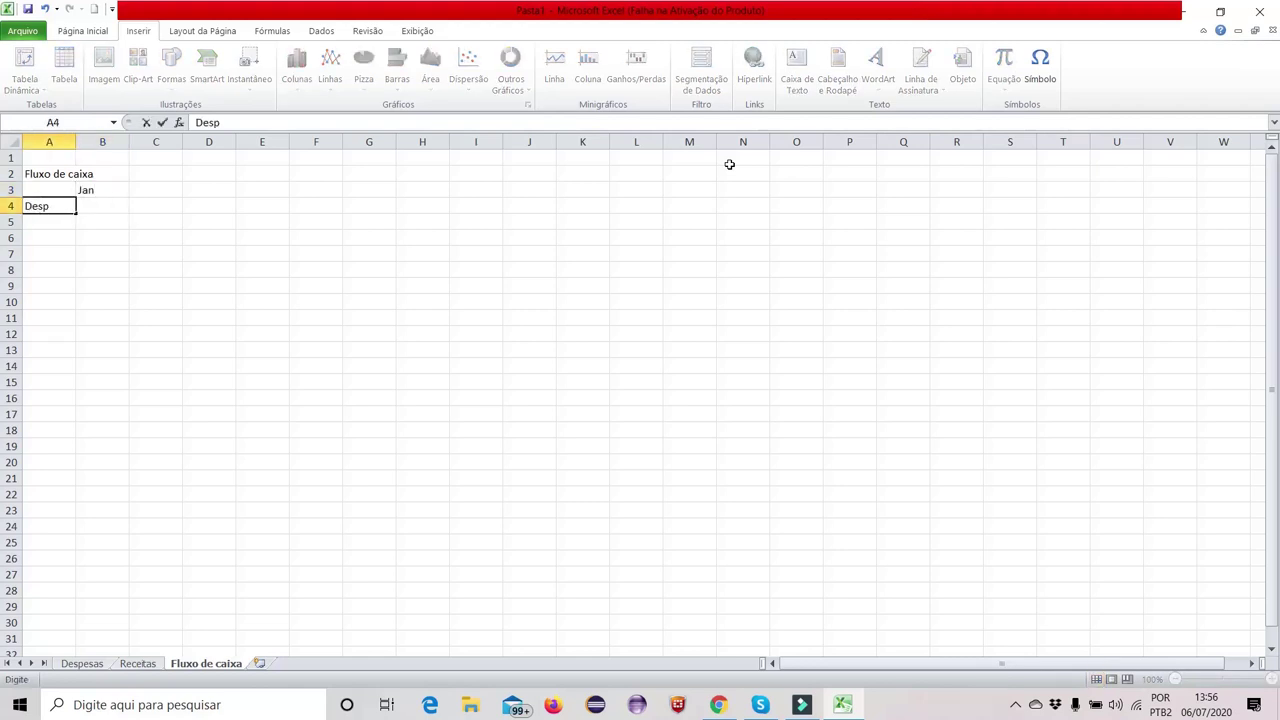
{"action": "key", "text": "BackSpace"}
{"action": "key", "text": "BackSpace"}
{"action": "key", "text": "BackSpace"}
{"action": "type", "text": "Receita"}
{"action": "key", "text": "Return"}
{"action": "type", "text": "Despes"}
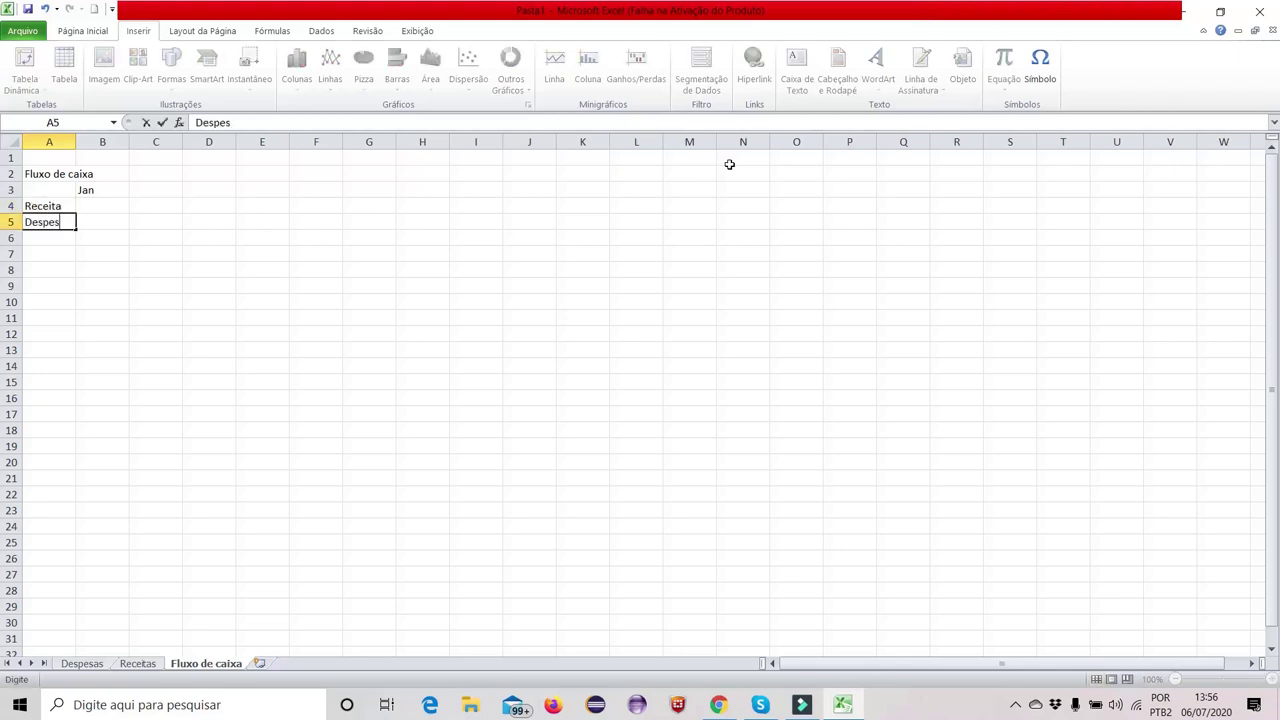
{"action": "type", "text": "a"}
{"action": "key", "text": "Return"}
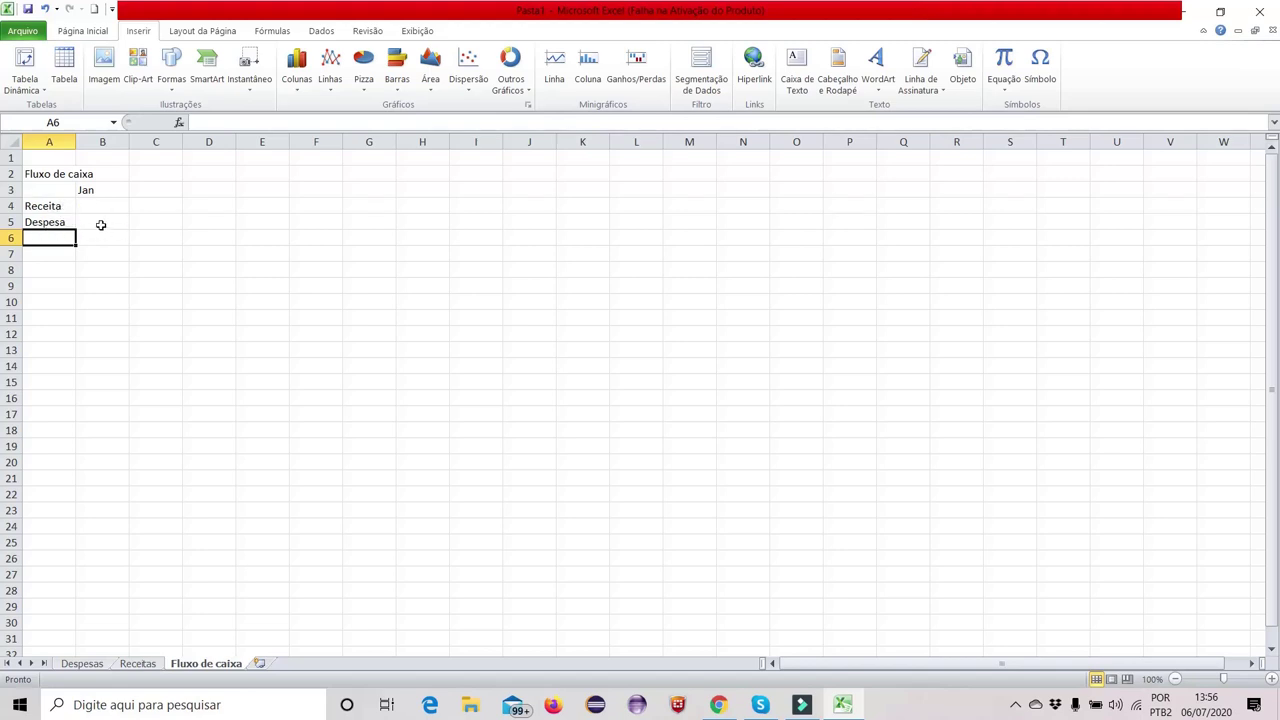
Link the January Receita cell B4 to the January salary in cell C3 of the Receitas sheet
{"action": "left_click", "coordinate": [99, 208]}
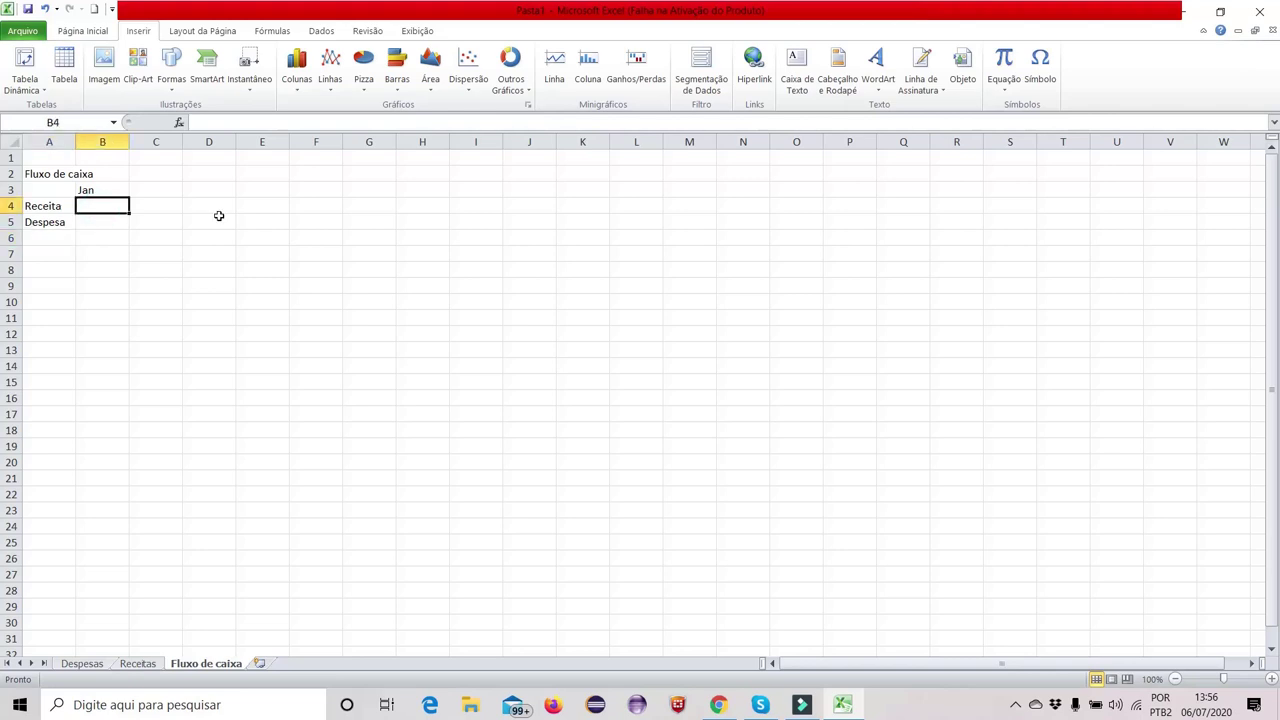
{"action": "type", "text": "="}
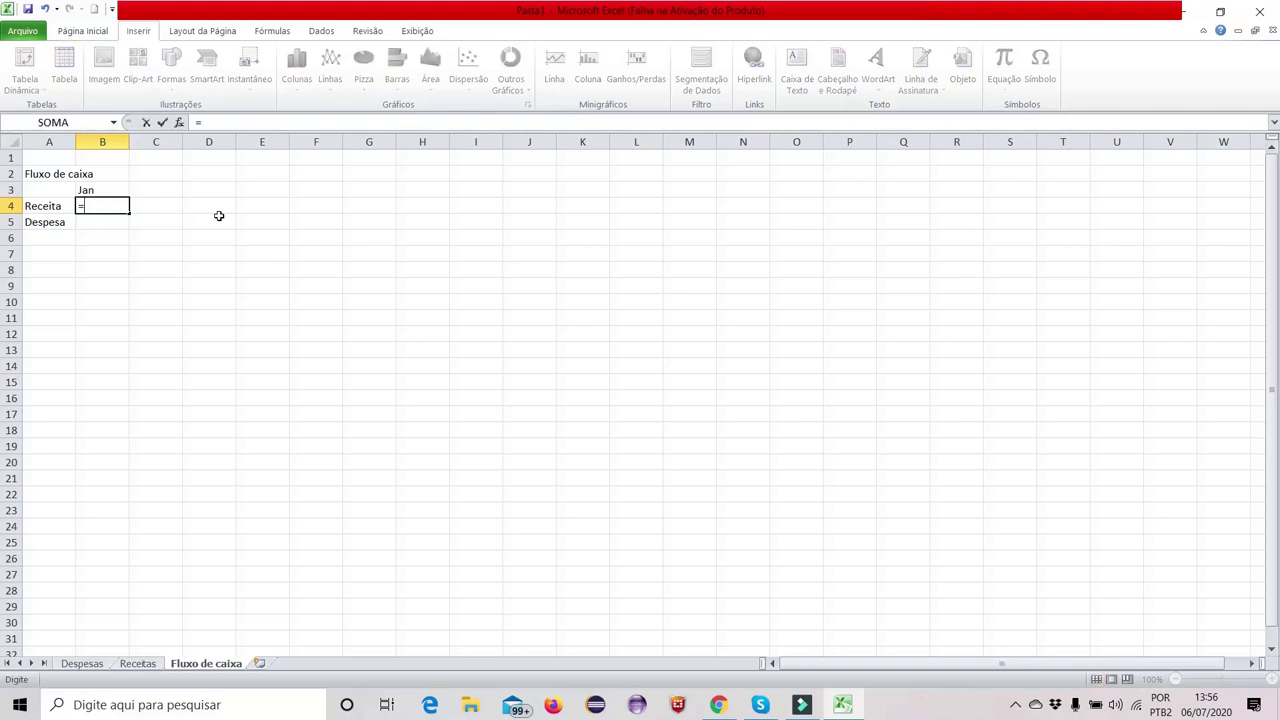
{"action": "left_click", "coordinate": [139, 664]}
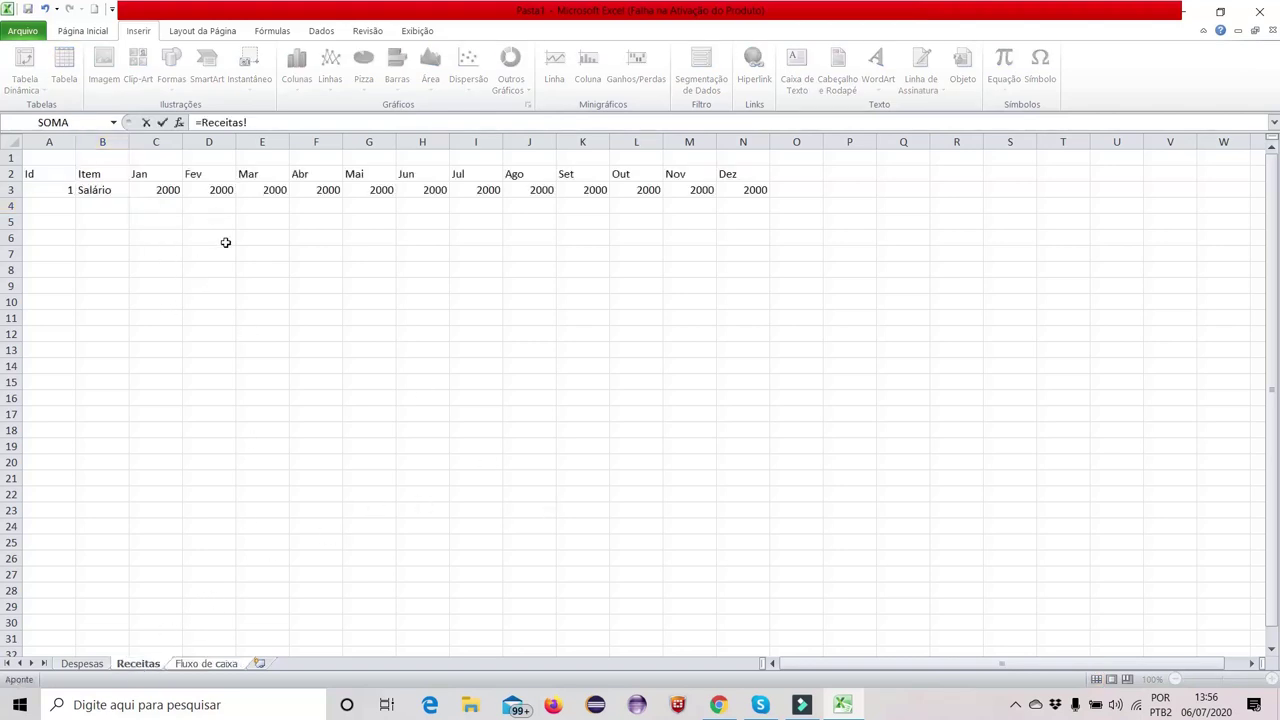
{"action": "left_click", "coordinate": [168, 189]}
{"action": "key", "text": "Return"}
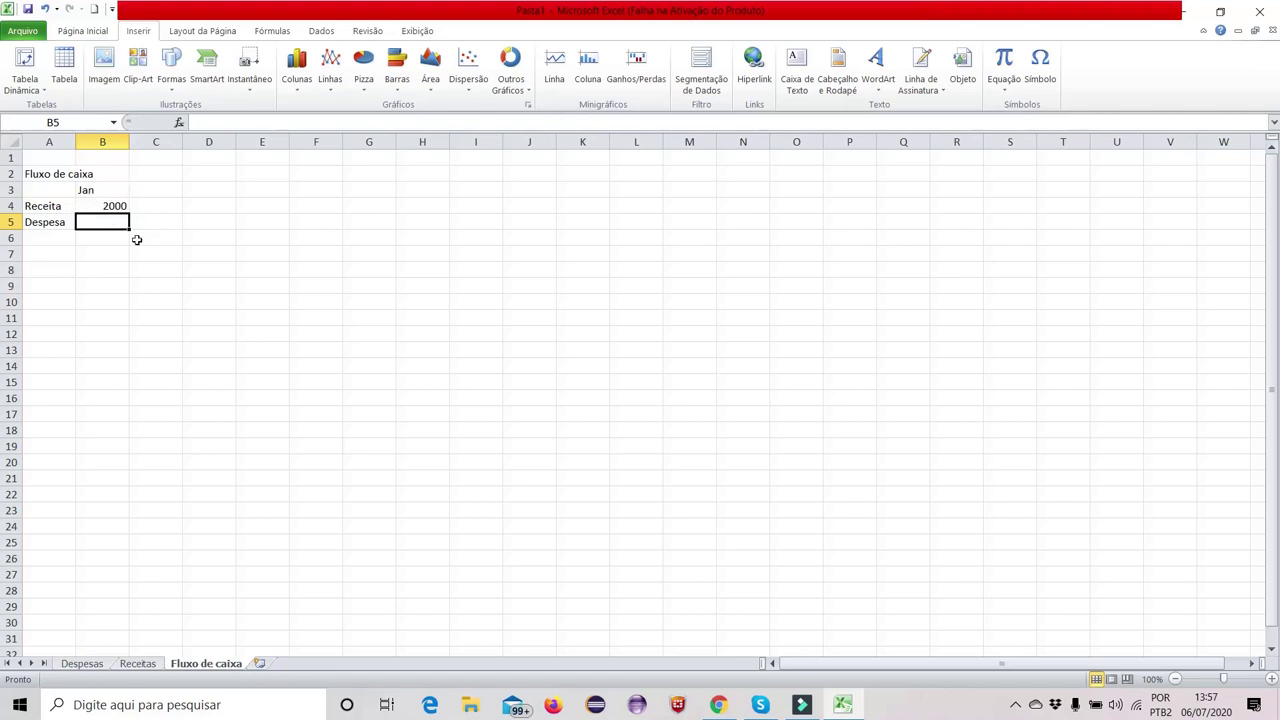
Link the January Despesa cell B5 to the January total in cell C7 of the Despesas sheet
{"action": "type", "text": "="}
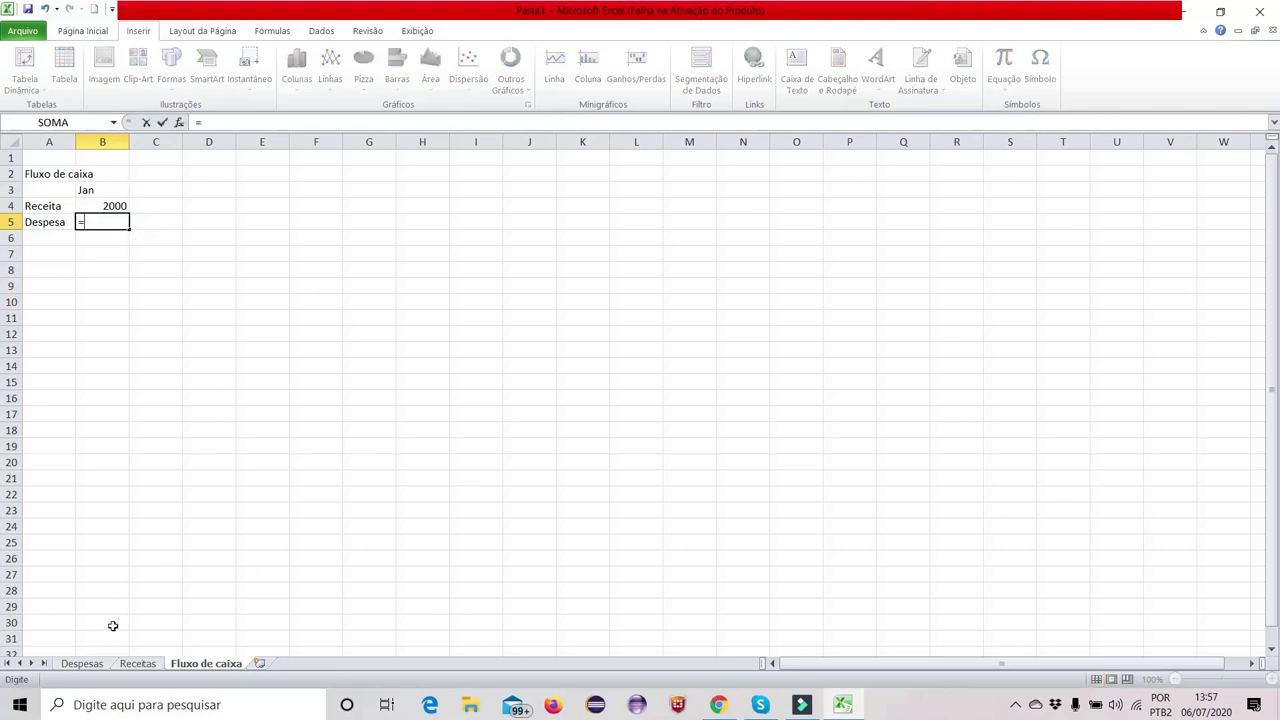
{"action": "left_click", "coordinate": [82, 664]}
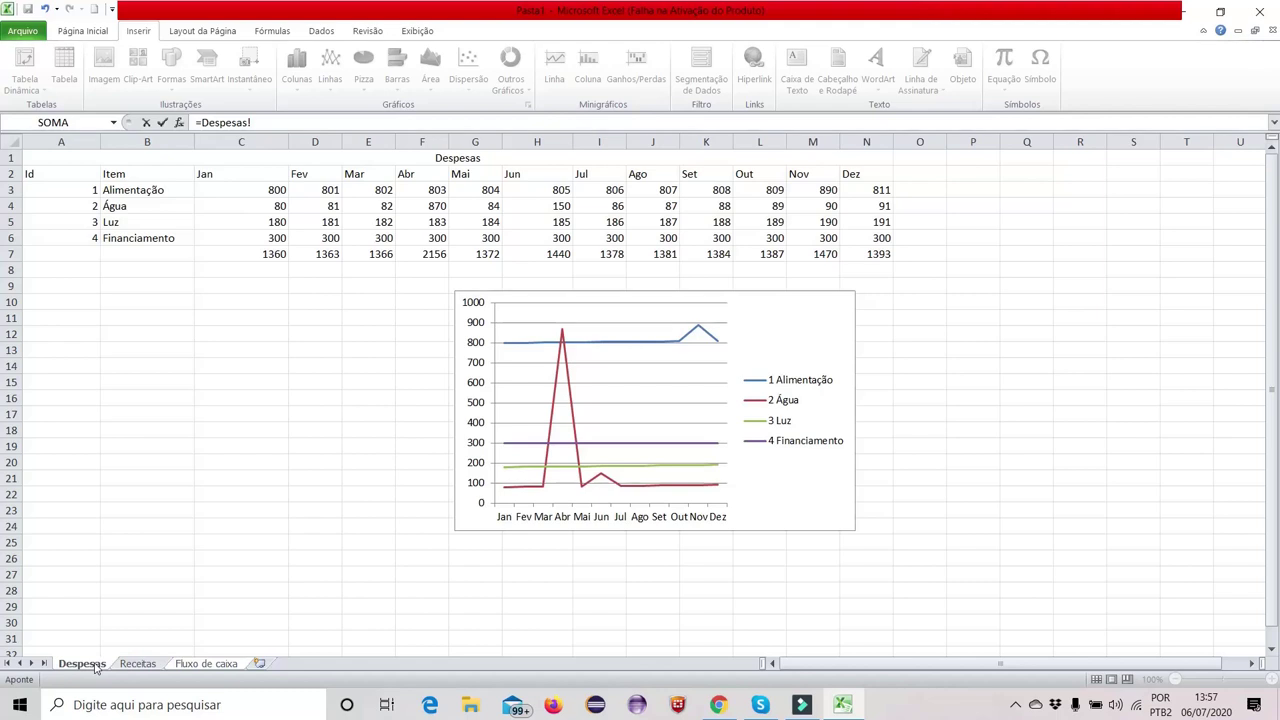
{"action": "left_click", "coordinate": [273, 254]}
{"action": "key", "text": "Return"}
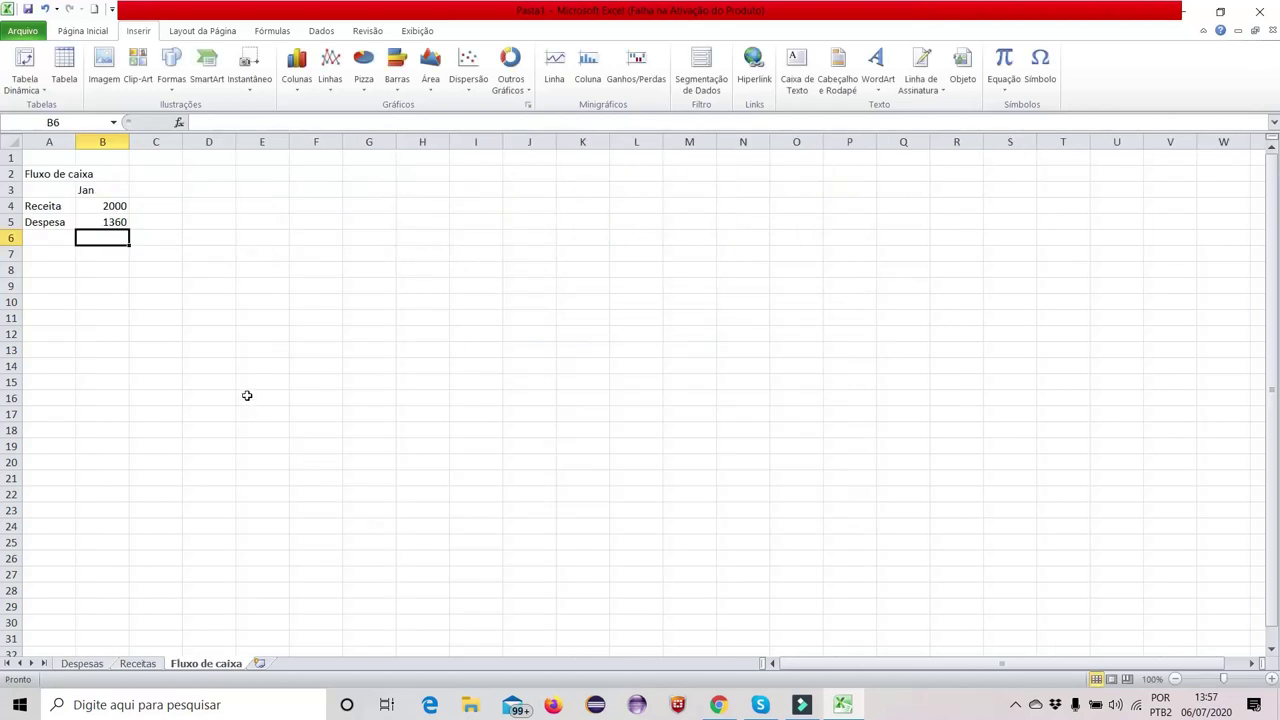
Re-enter the formula in B5 as a reference to cell C7 of the Despesas sheet
{"action": "left_click", "coordinate": [119, 222]}
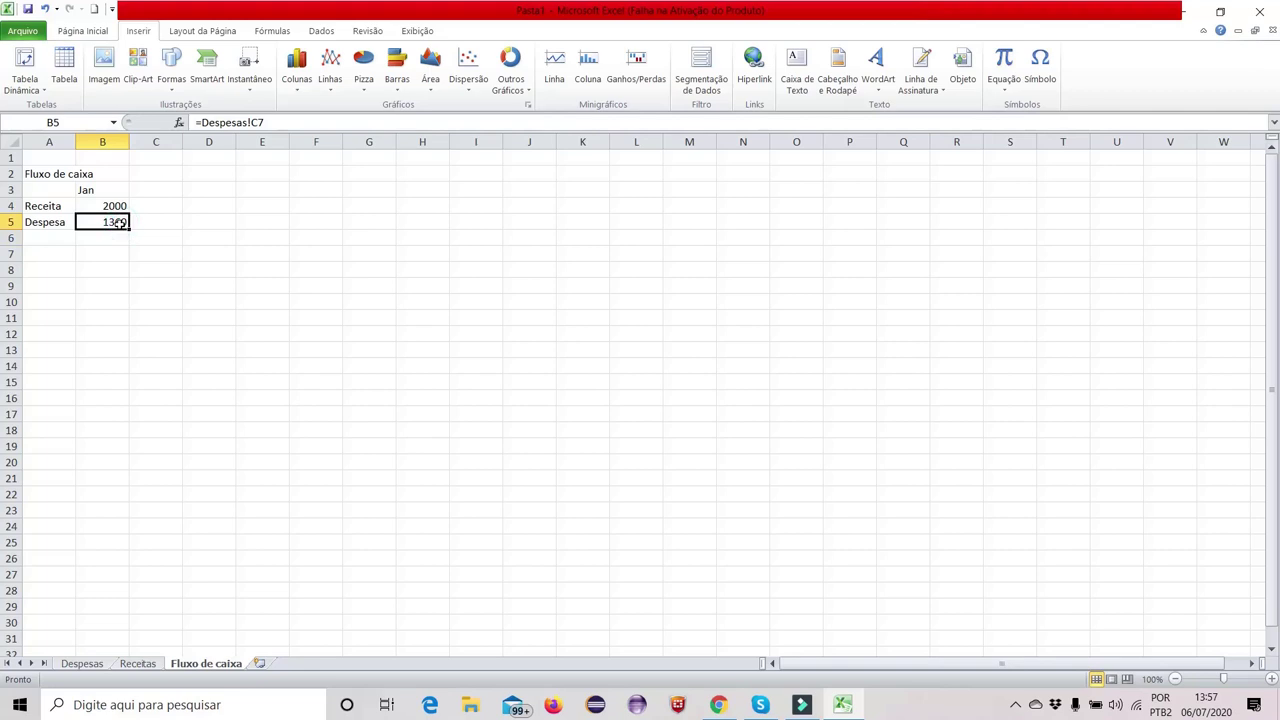
{"action": "type", "text": "="}
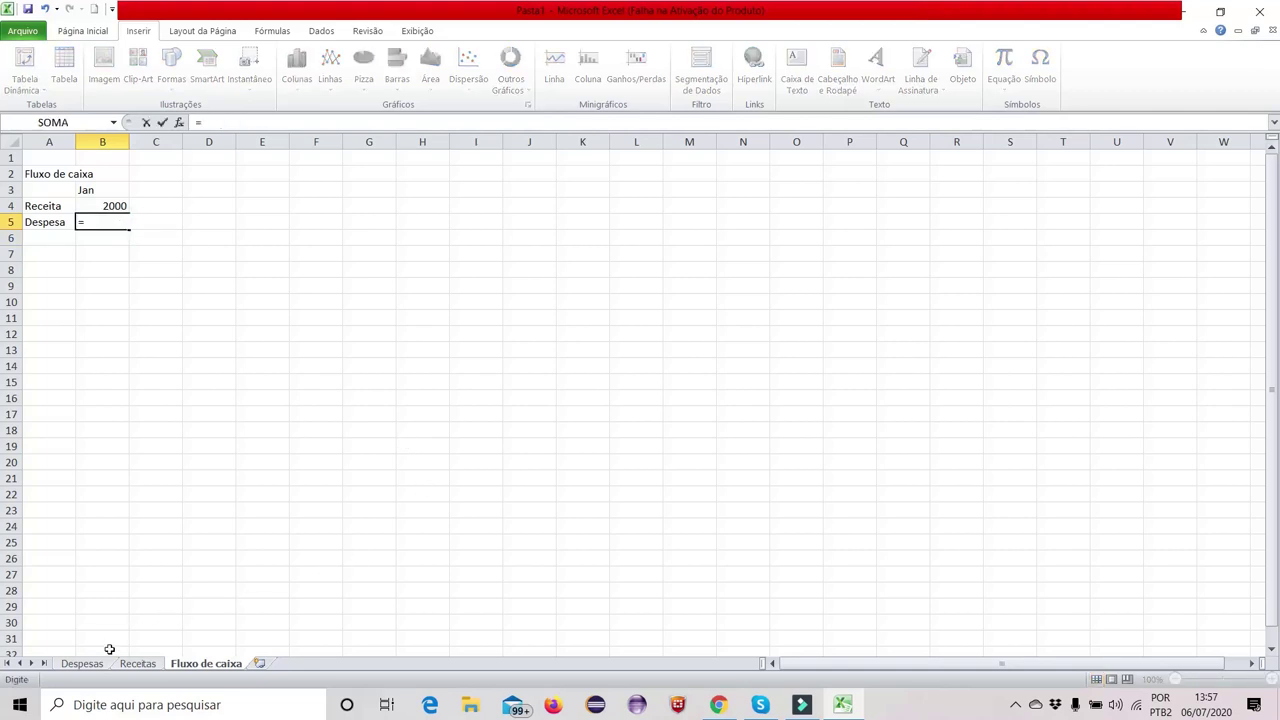
{"action": "left_click", "coordinate": [82, 664]}
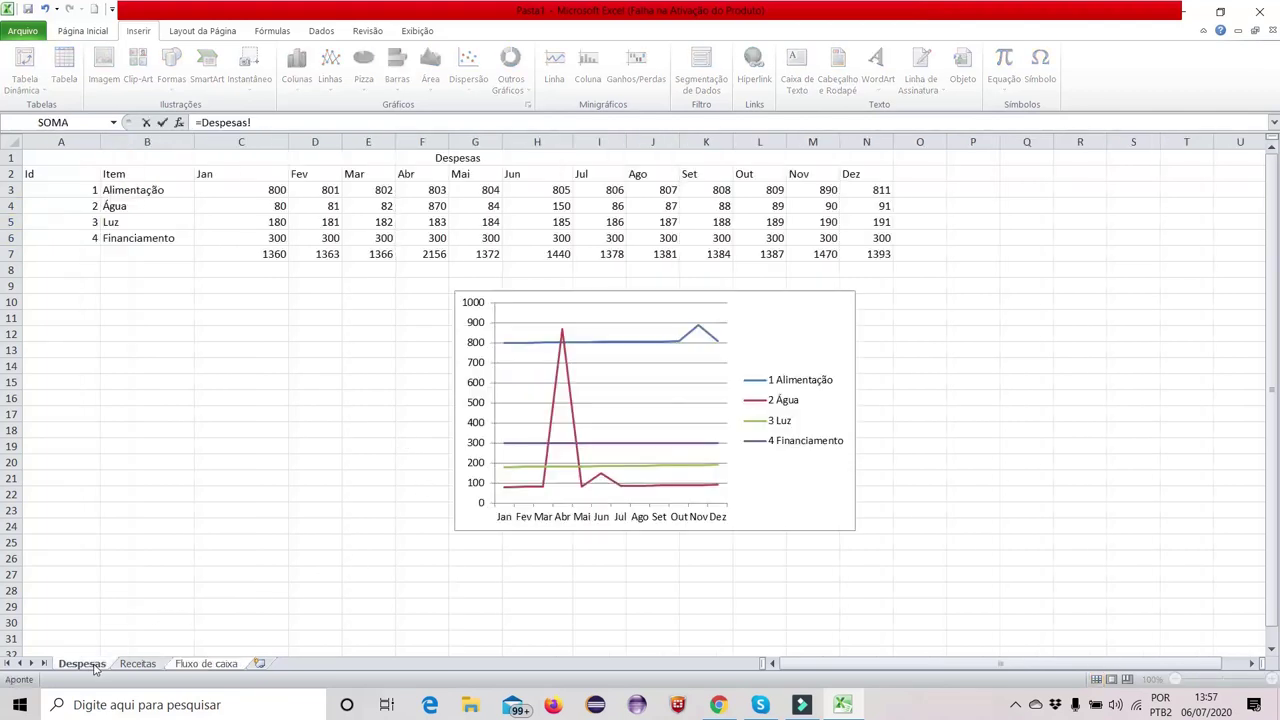
{"action": "left_click", "coordinate": [272, 254]}
{"action": "key", "text": "Return"}
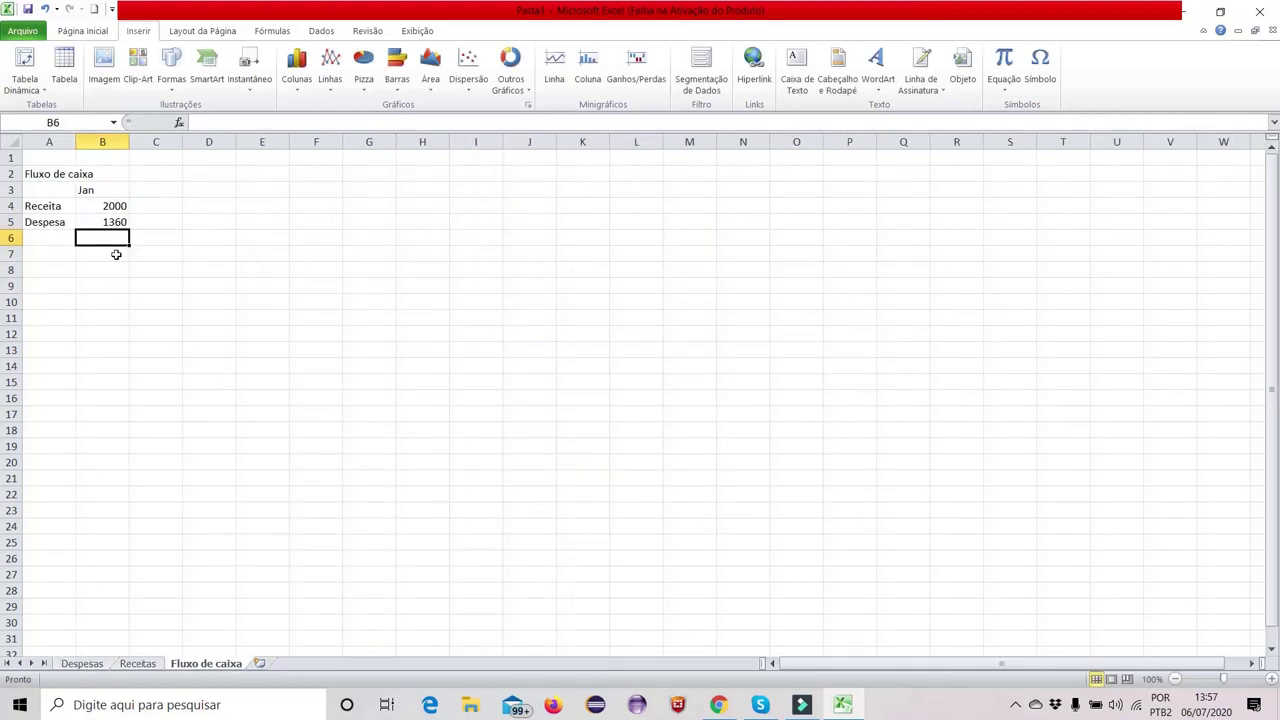
Label A6 as TOTAL and calculate the January balance in B6 with the formula =B4-B5
{"action": "left_click", "coordinate": [66, 240]}
{"action": "type", "text": "TOTAL"}
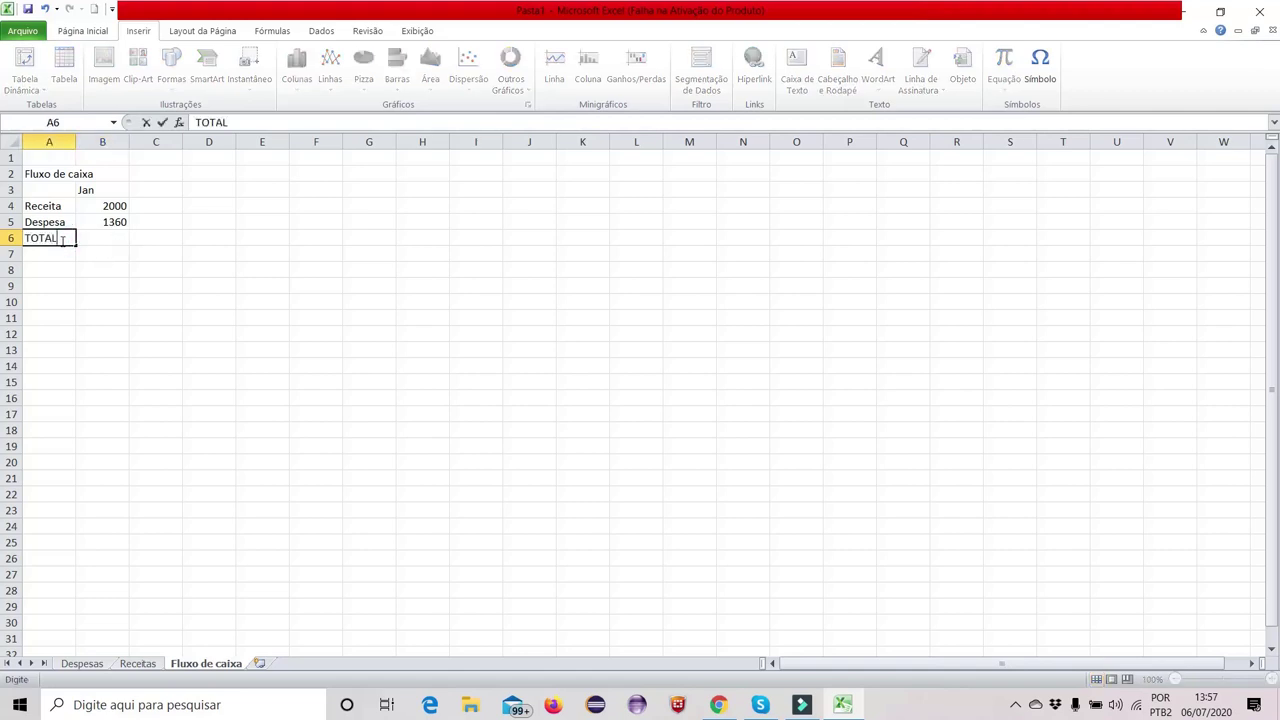
{"action": "key", "text": "Tab"}
{"action": "type", "text": "="}
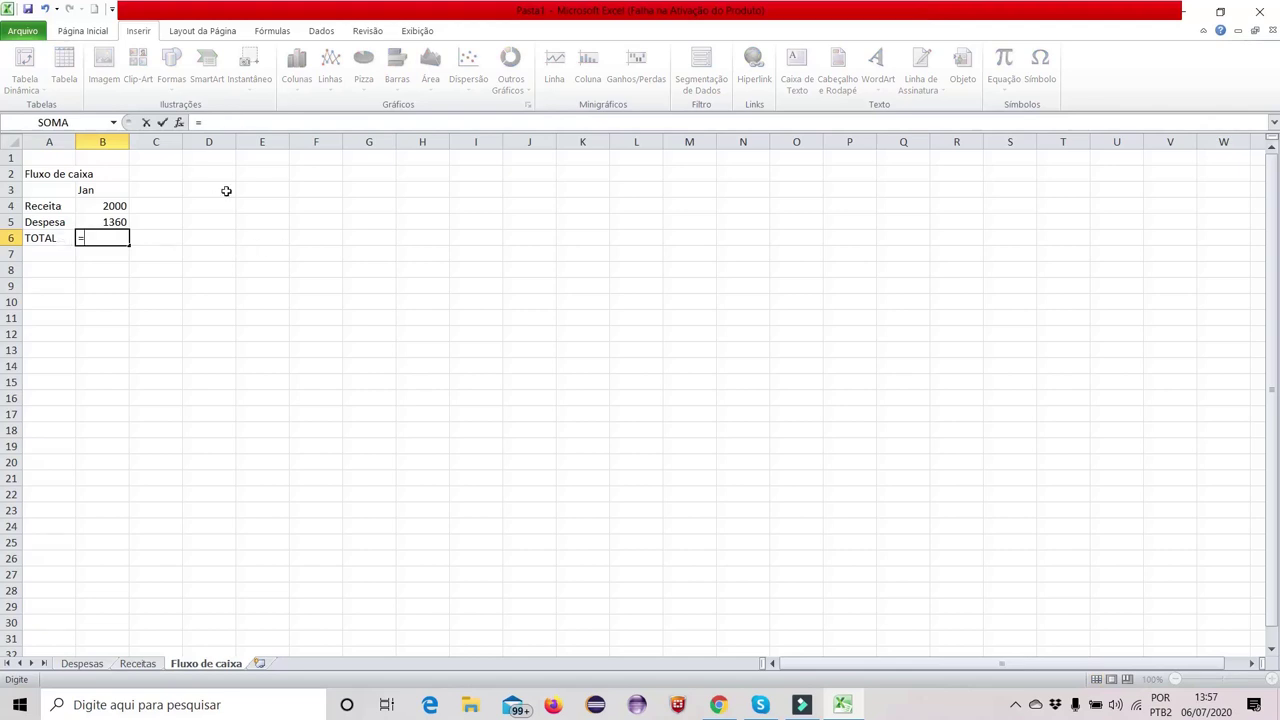
{"action": "left_click", "coordinate": [109, 206]}
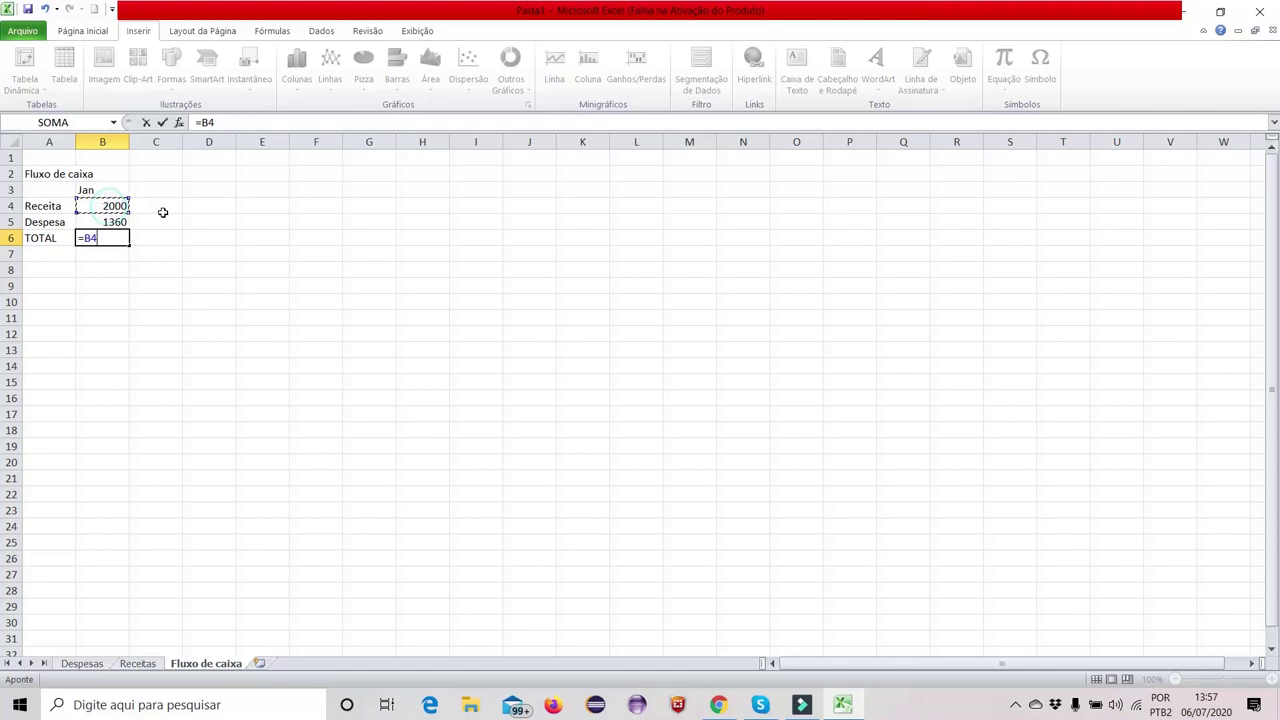
{"action": "left_click", "coordinate": [242, 122]}
{"action": "left_click", "coordinate": [101, 222]}
{"action": "key", "text": "Return"}
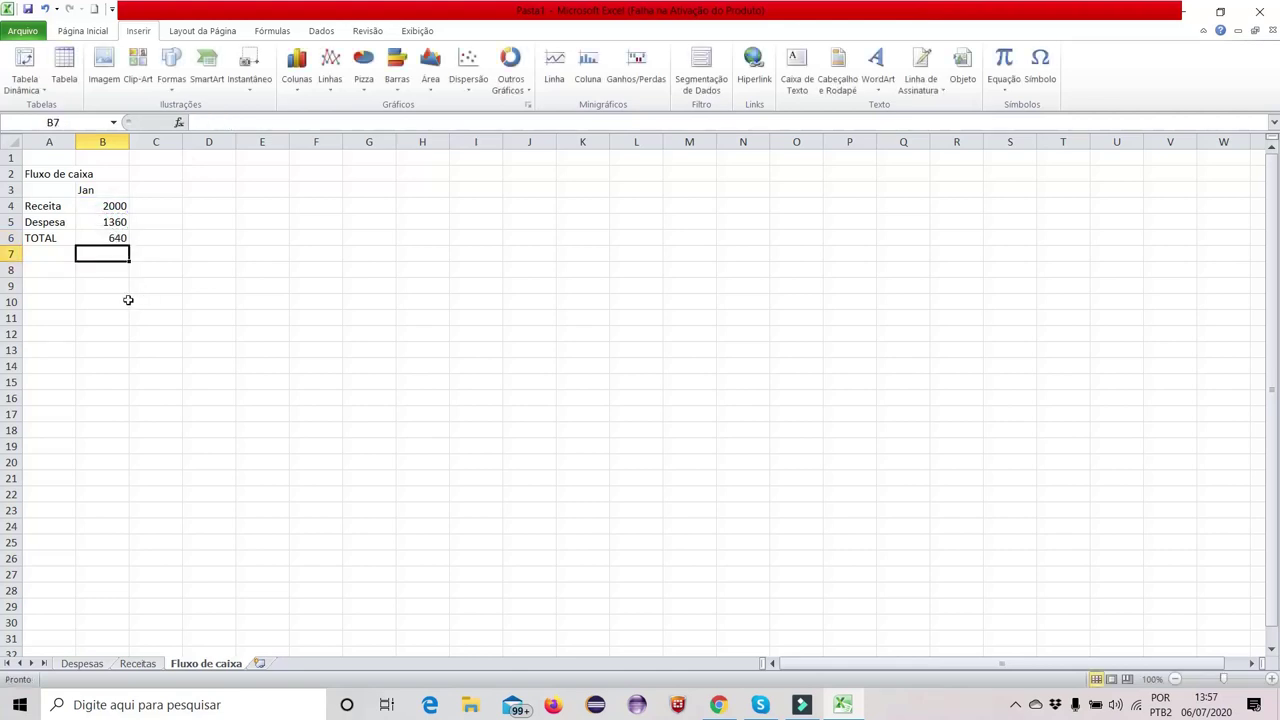
Review the January cash flow block, checking the formulas in B6 and B4 and the source figures on the Despesas sheet
{"action": "left_click", "coordinate": [124, 297]}
{"action": "left_click", "coordinate": [101, 240]}
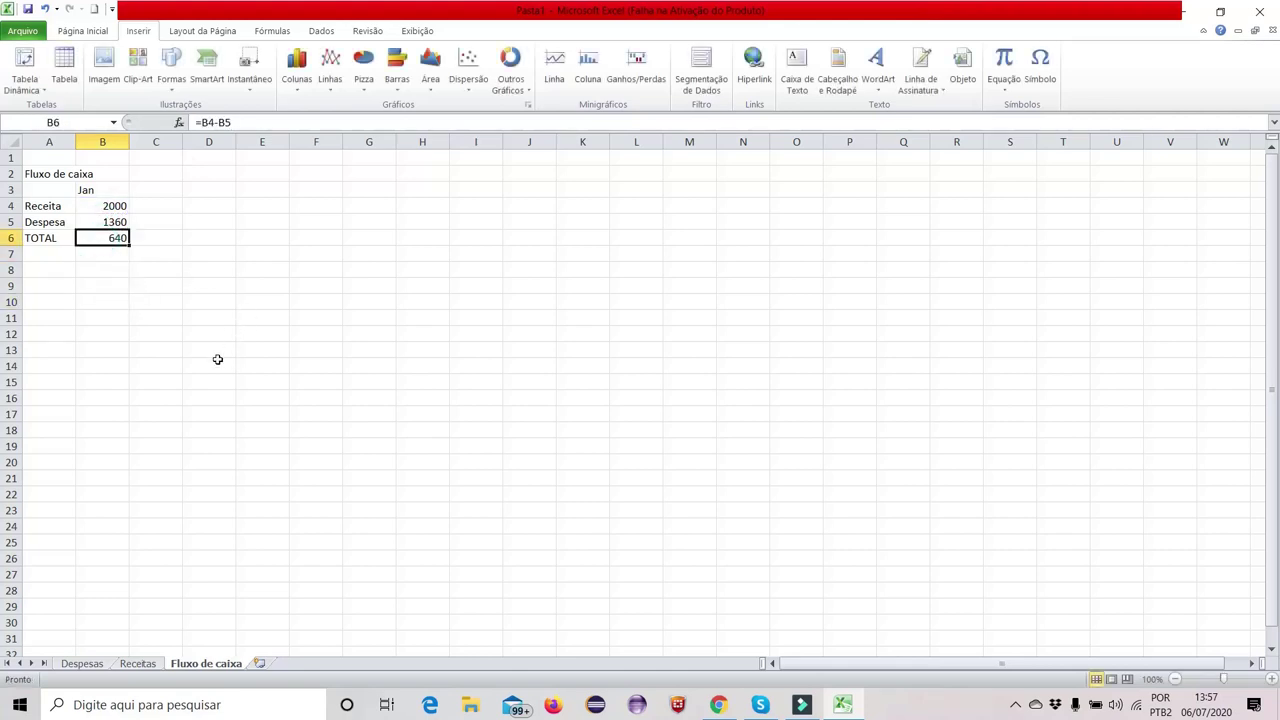
{"action": "left_click", "coordinate": [109, 303]}
{"action": "left_click", "coordinate": [100, 236]}
{"action": "left_click_drag", "start_coordinate": [100, 240], "coordinate": [62, 170]}
{"action": "left_click", "coordinate": [115, 206]}
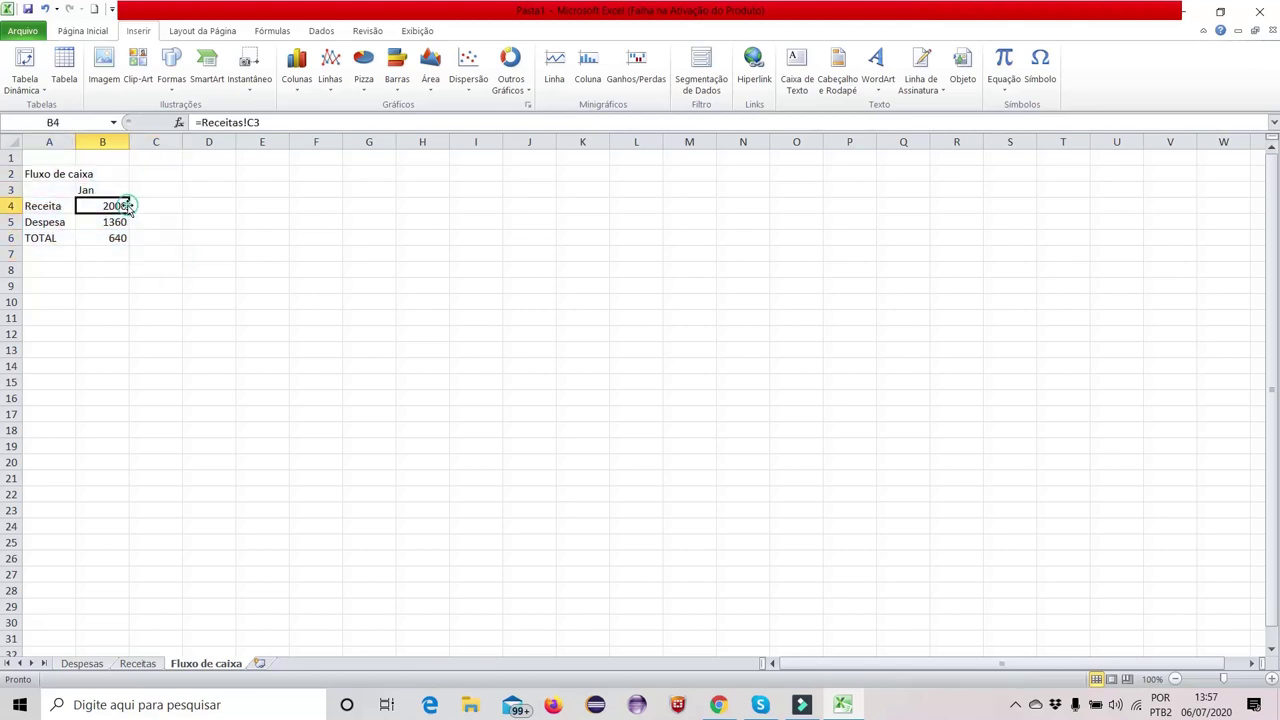
{"action": "left_click", "coordinate": [84, 664]}
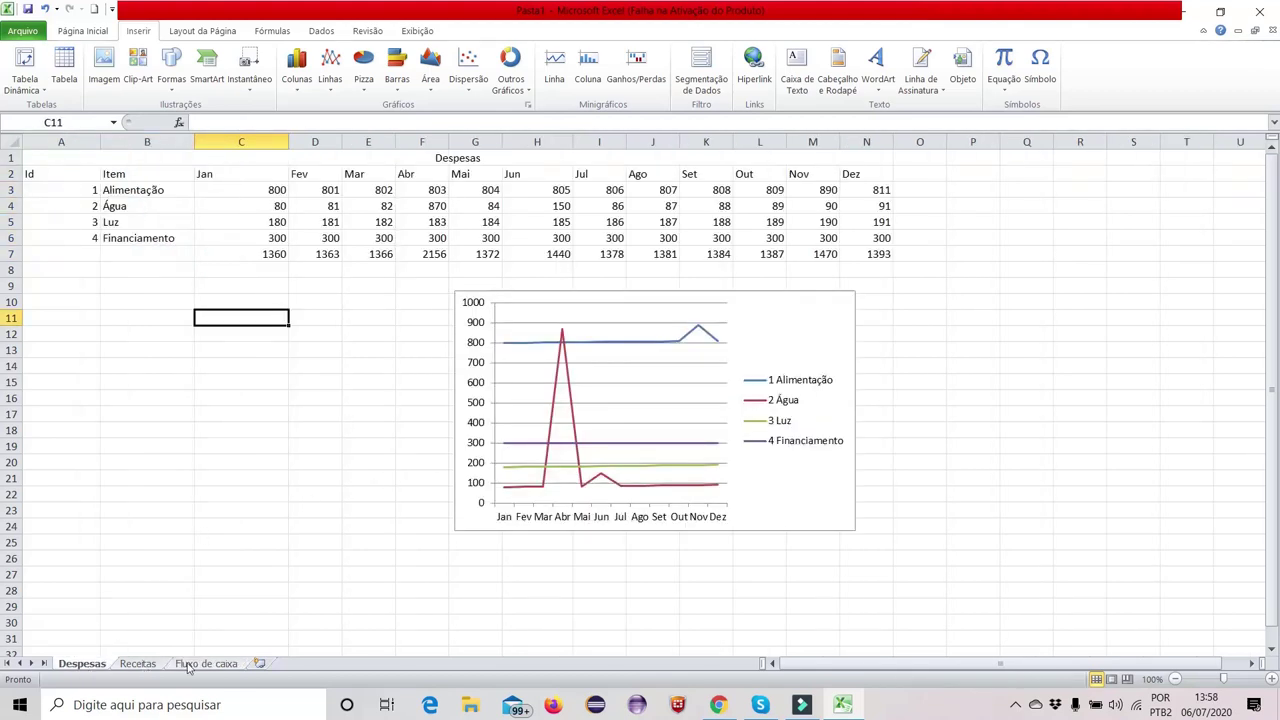
{"action": "left_click", "coordinate": [205, 664]}
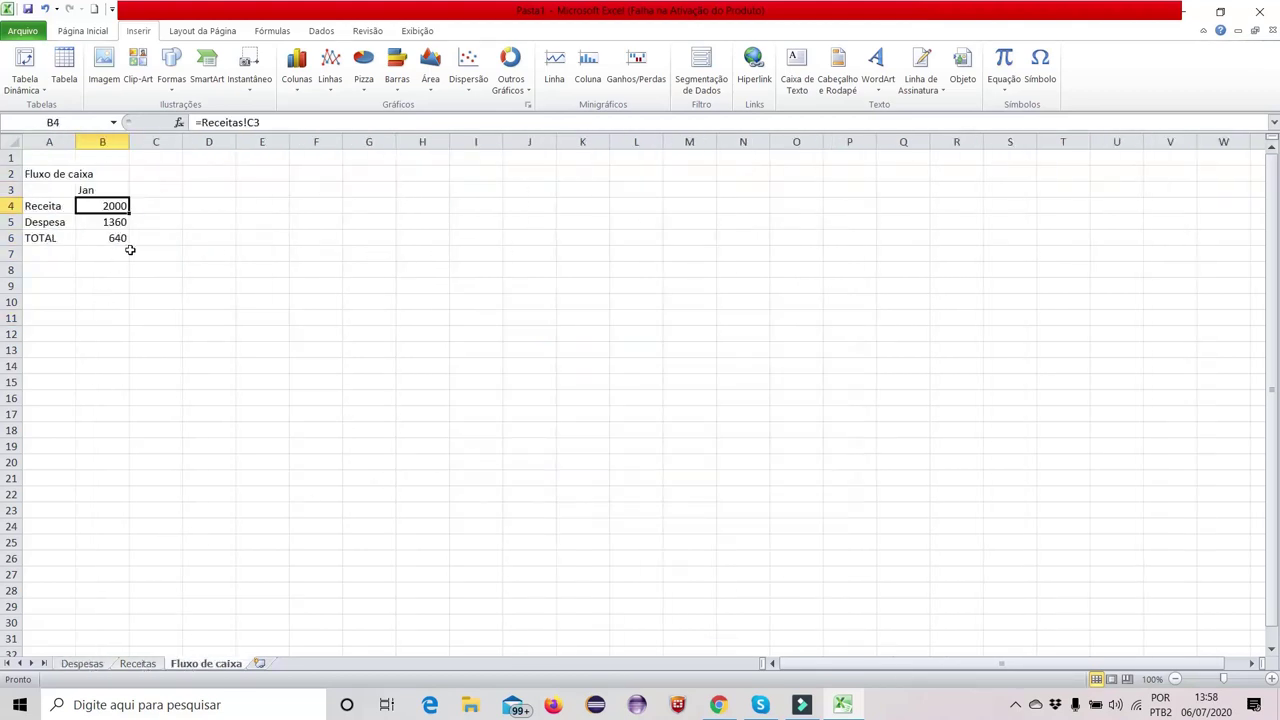
{"action": "left_click_drag", "start_coordinate": [126, 243], "coordinate": [46, 180]}
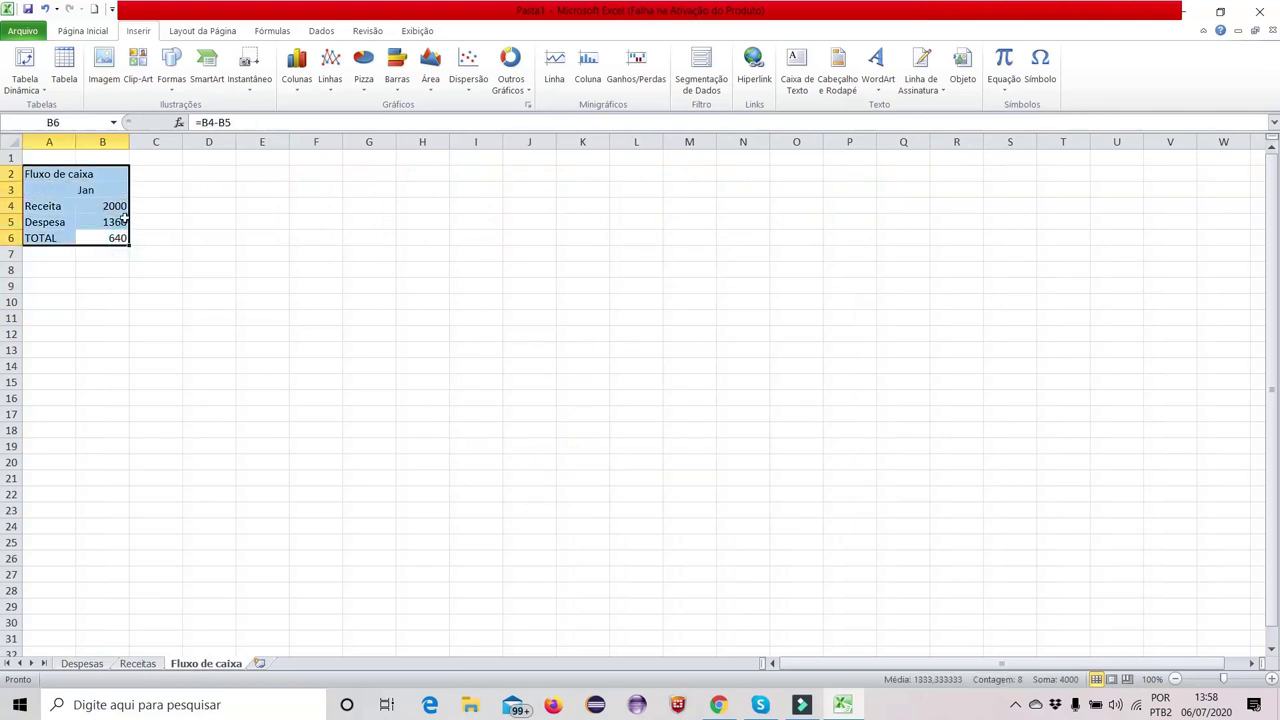
{"action": "left_click", "coordinate": [101, 254]}
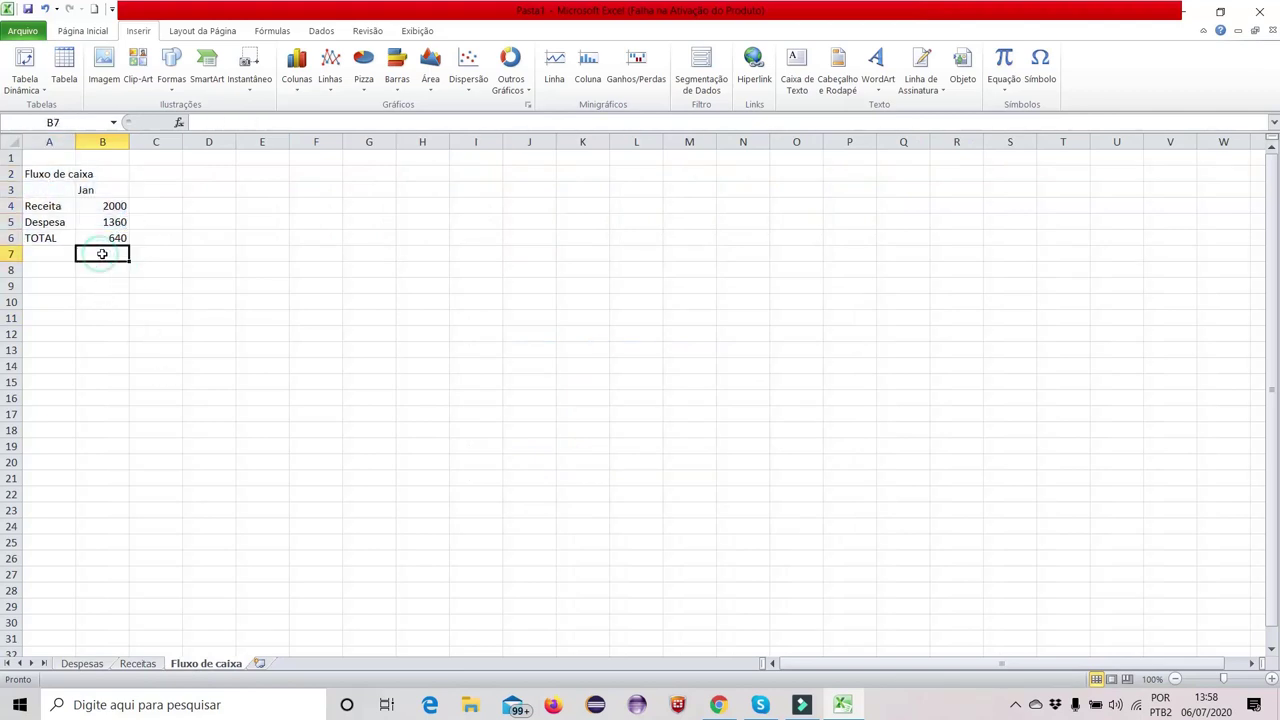